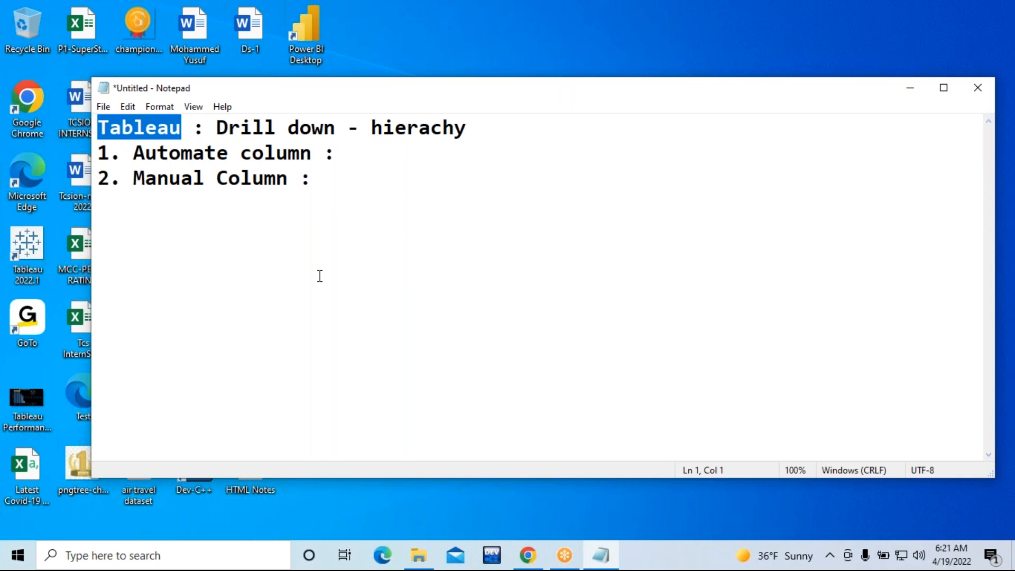
pyautogui.click(214, 128)
pyautogui.moveTo(215, 128); pyautogui.dragTo(335, 128)
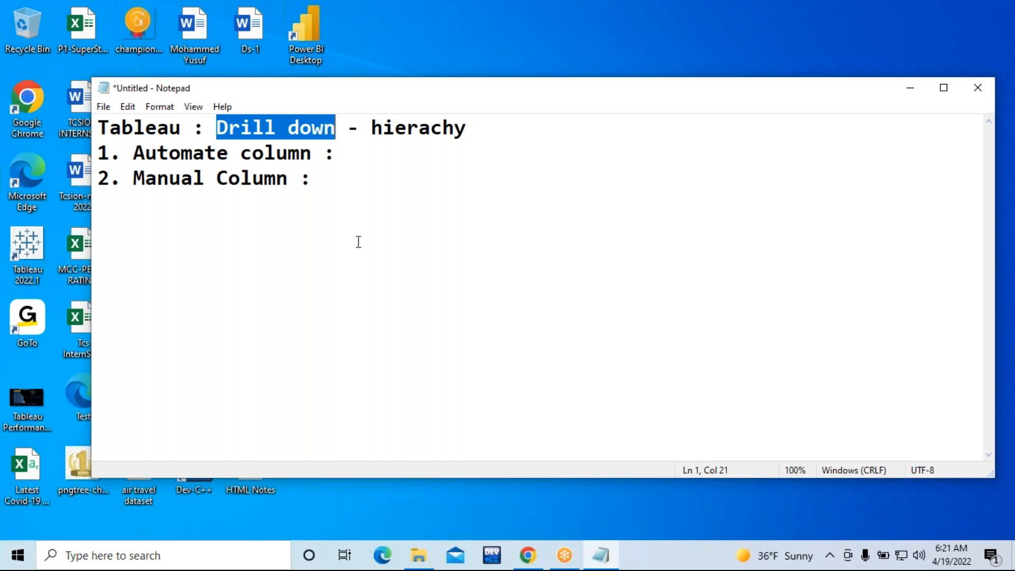
pyautogui.moveTo(133, 153); pyautogui.dragTo(324, 156)
pyautogui.click(243, 195)
pyautogui.moveTo(134, 178); pyautogui.dragTo(292, 182)
pyautogui.click(297, 193)
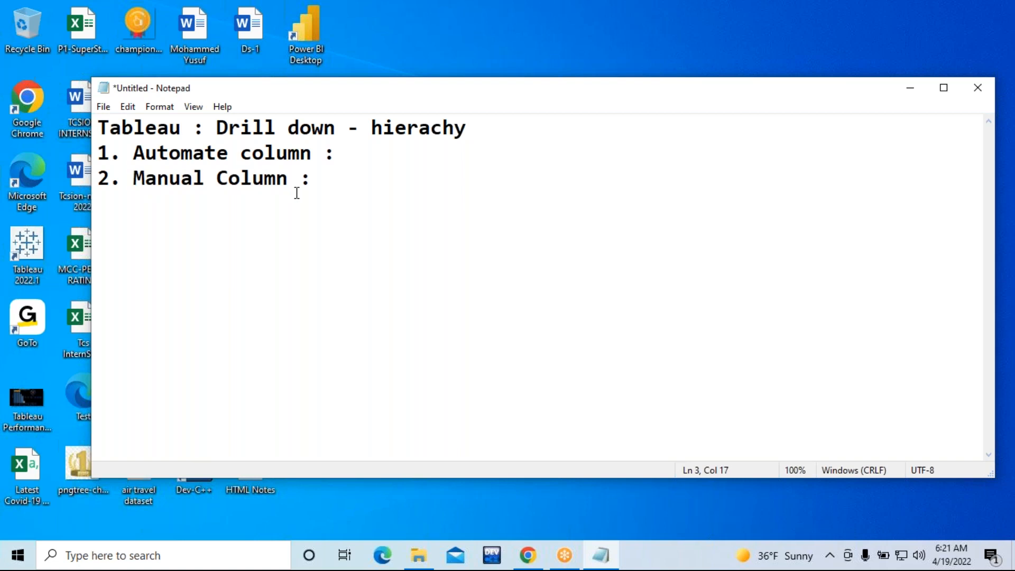
# Step: Remove the space before the colon in the "Automate column" and "Manual Column" lines
pyautogui.click(324, 154)
pyautogui.press('BackSpace')
pyautogui.click(306, 180)
pyautogui.press('BackSpace')
pyautogui.moveTo(324, 180); pyautogui.dragTo(217, 133)
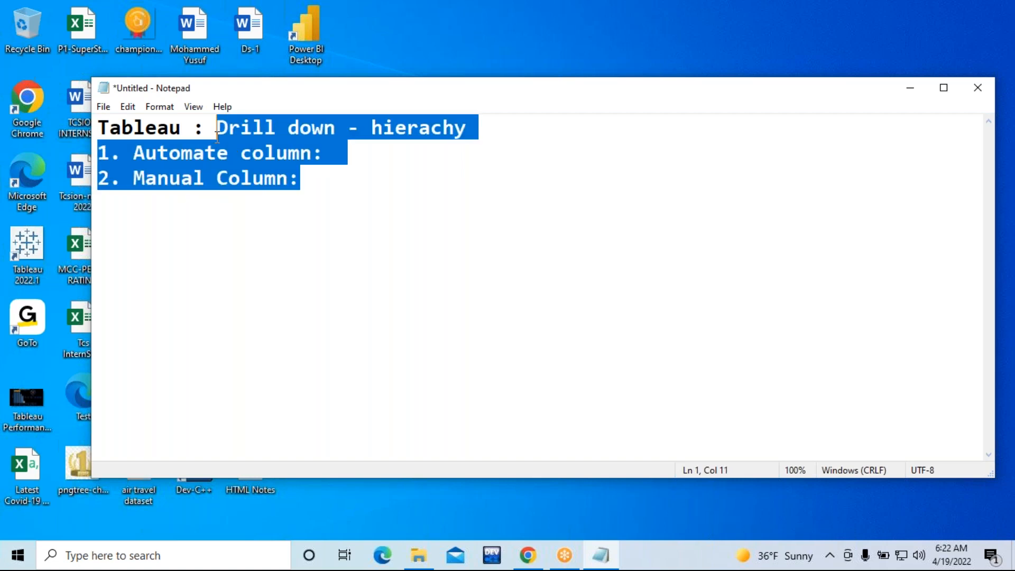
# Step: Add the line "Grouping : / un Grouping" below the numbered list, separated by a blank line
pyautogui.click(328, 179)
pyautogui.press('Return')
pyautogui.press('Return')
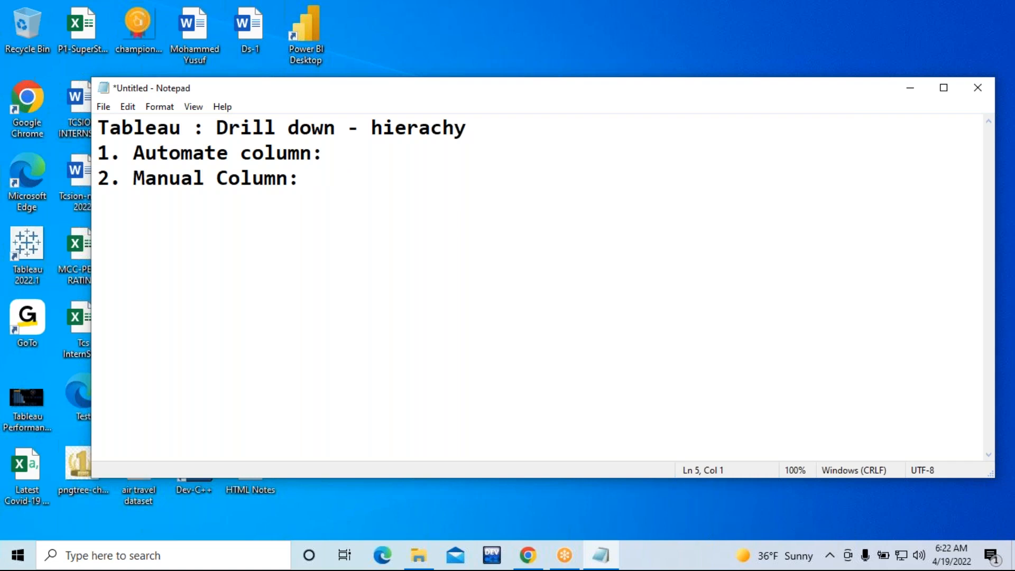
pyautogui.write('Group')
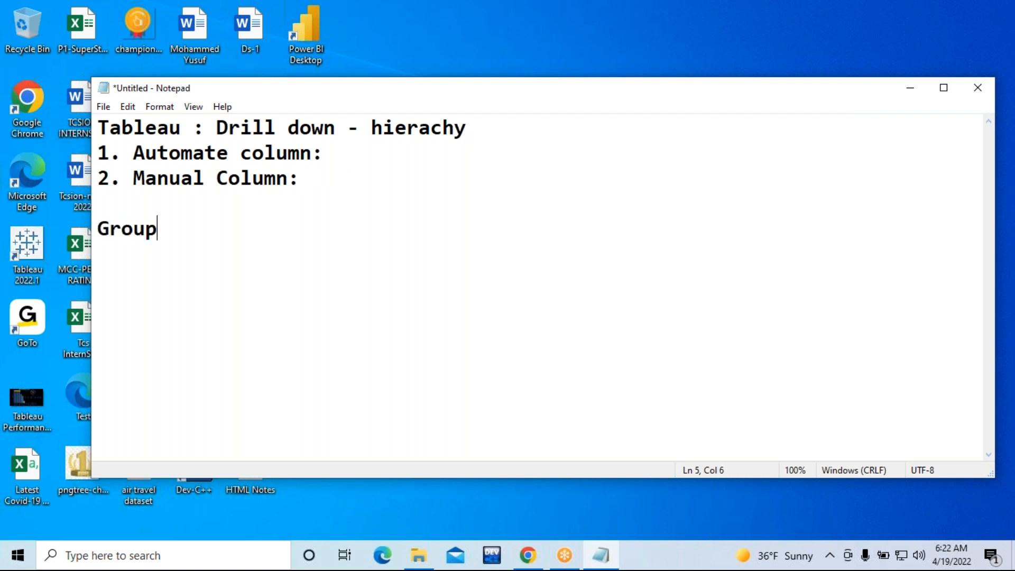
pyautogui.write('ing : ')
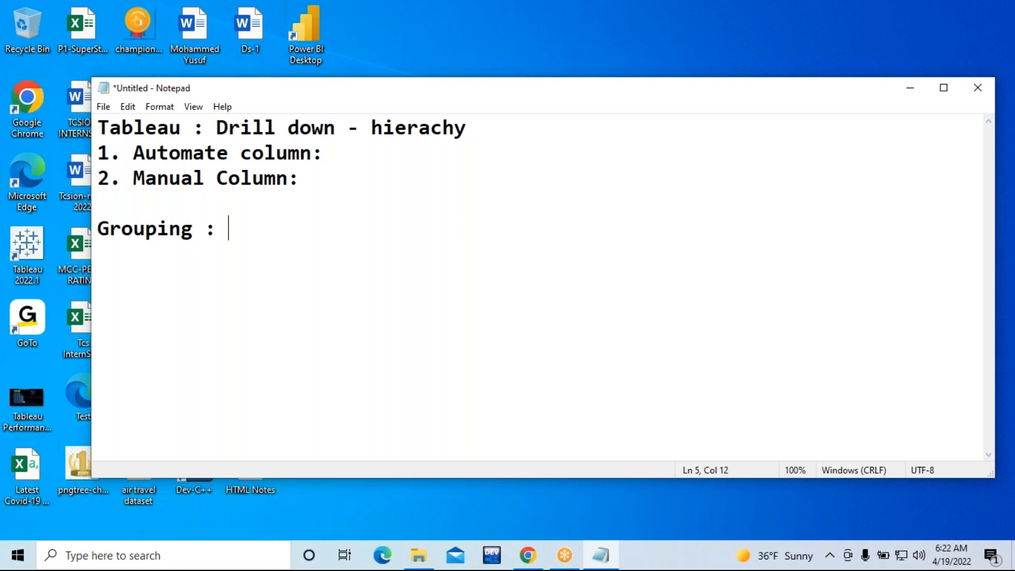
pyautogui.write('/ un Gr')
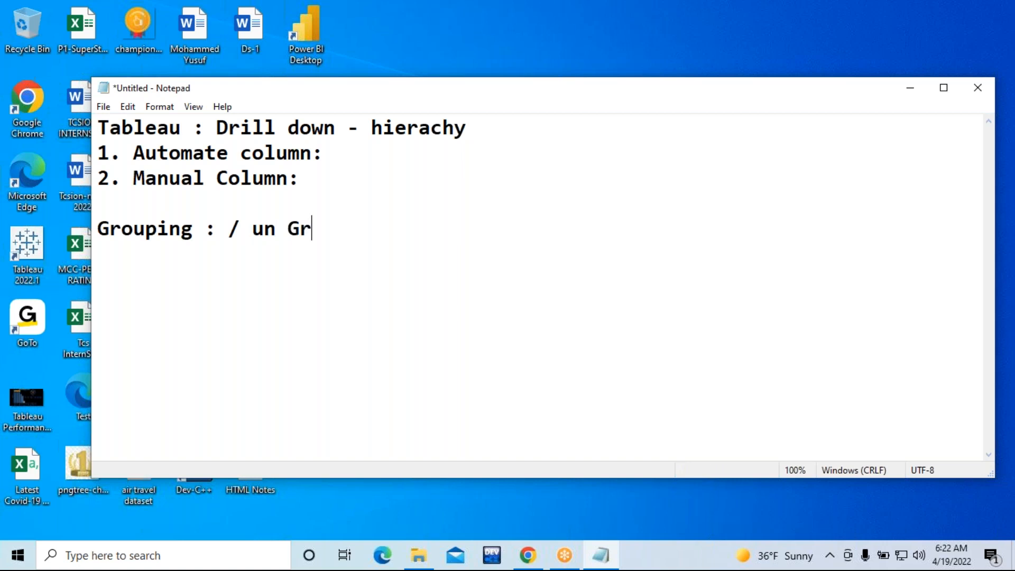
pyautogui.write('ouping')
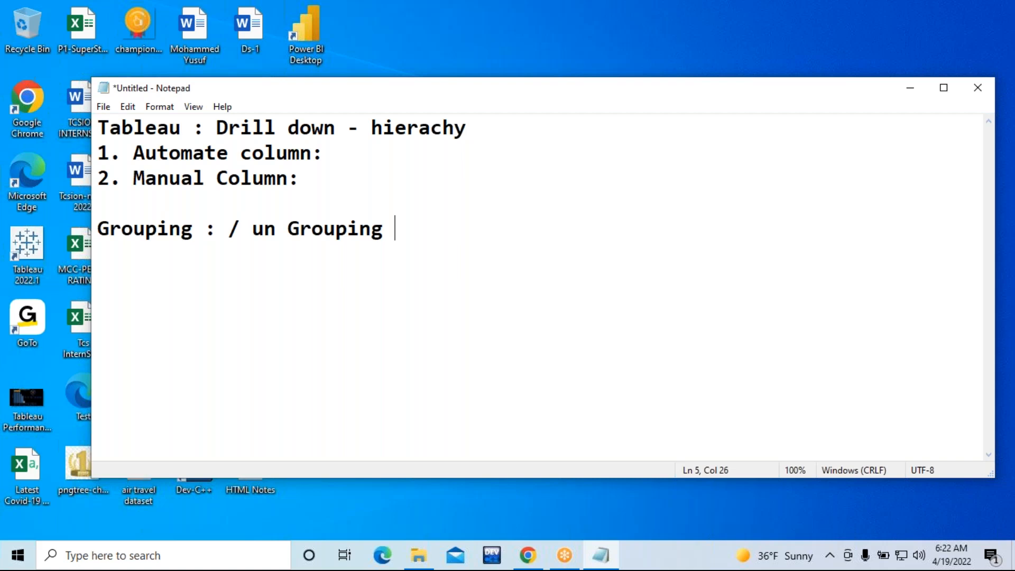
# Step: Add the line "Parameters: Top 10 [ sales ] sub-category" below the grouping line, separated by a blank line
pyautogui.press('Return')
pyautogui.press('Return')
pyautogui.write('Parameters: ')
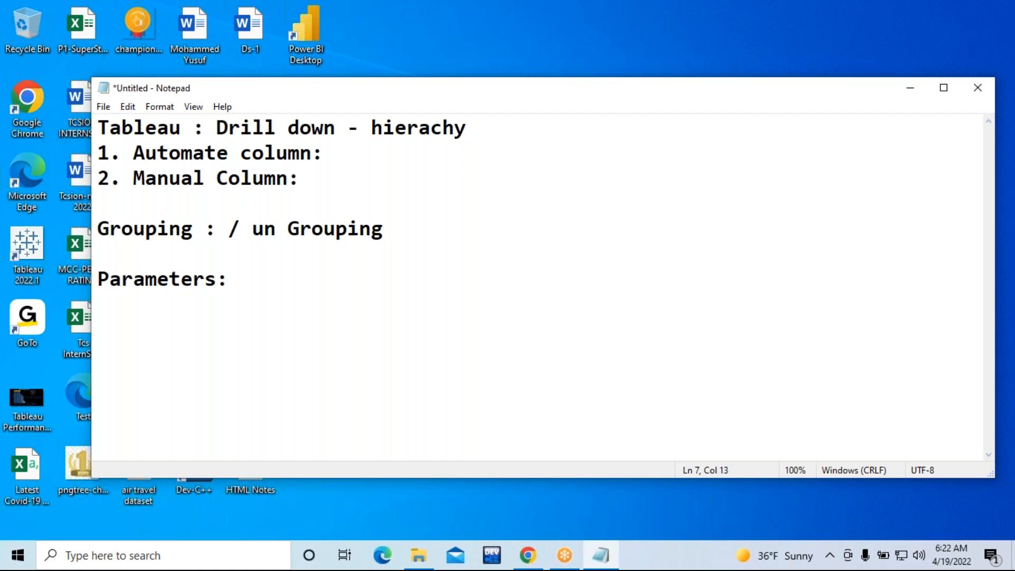
pyautogui.write('Top 10')
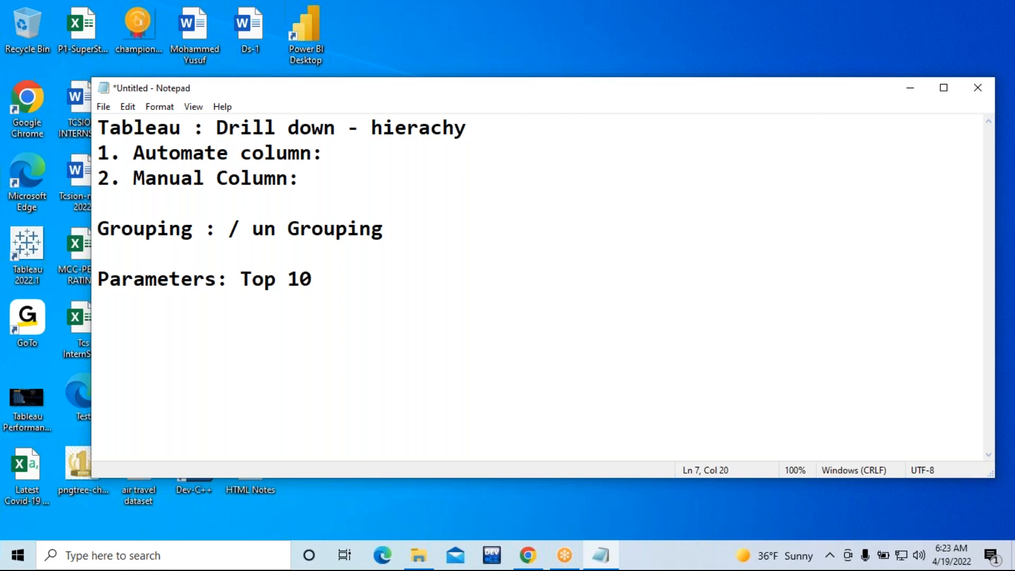
pyautogui.write('[ sale')
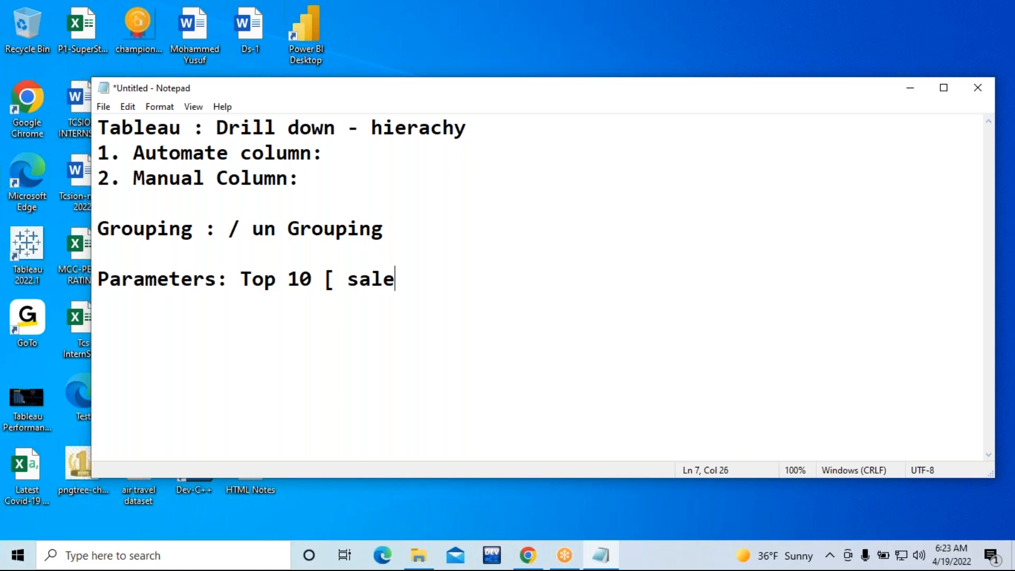
pyautogui.write('s ] sub-category')
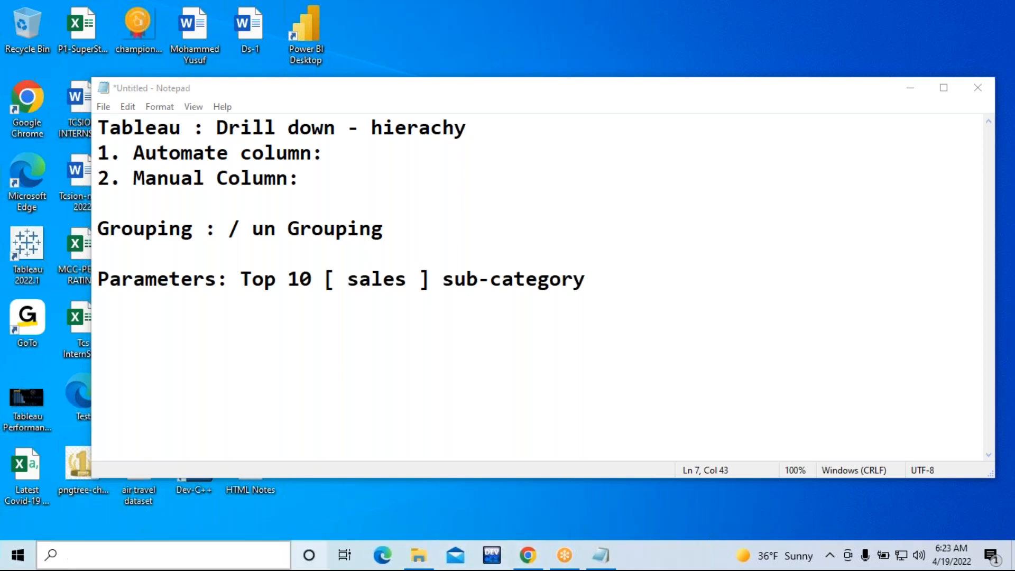
# Step: Search Windows for Tableau and launch Tableau 2022.1
pyautogui.click(152, 566)
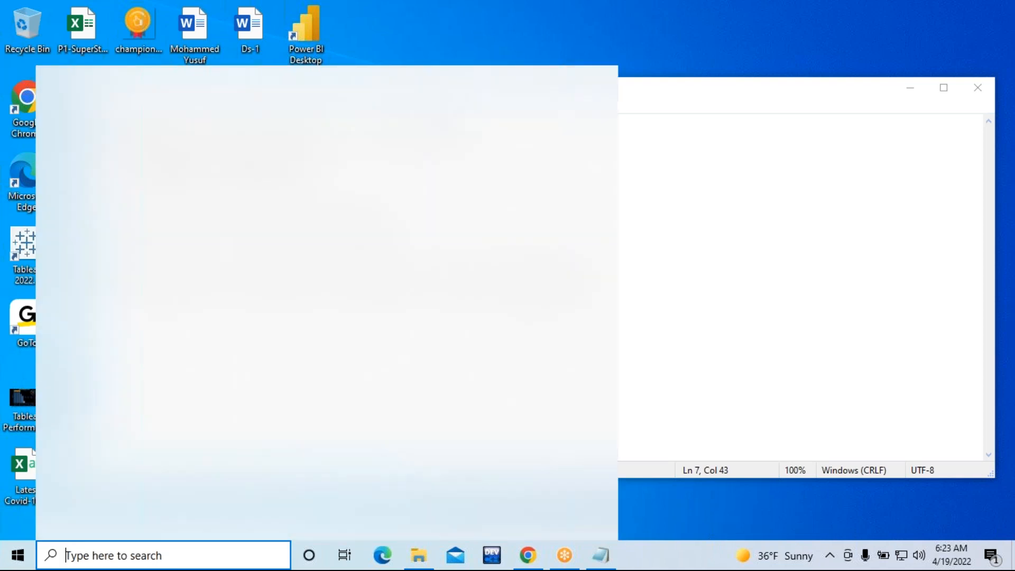
pyautogui.write('tablea')
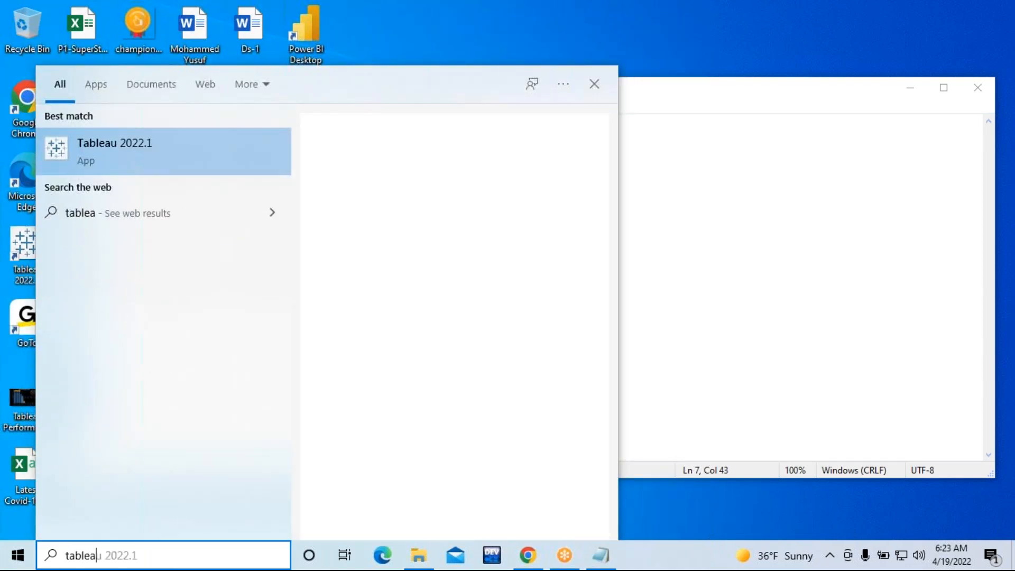
pyautogui.click(116, 157)
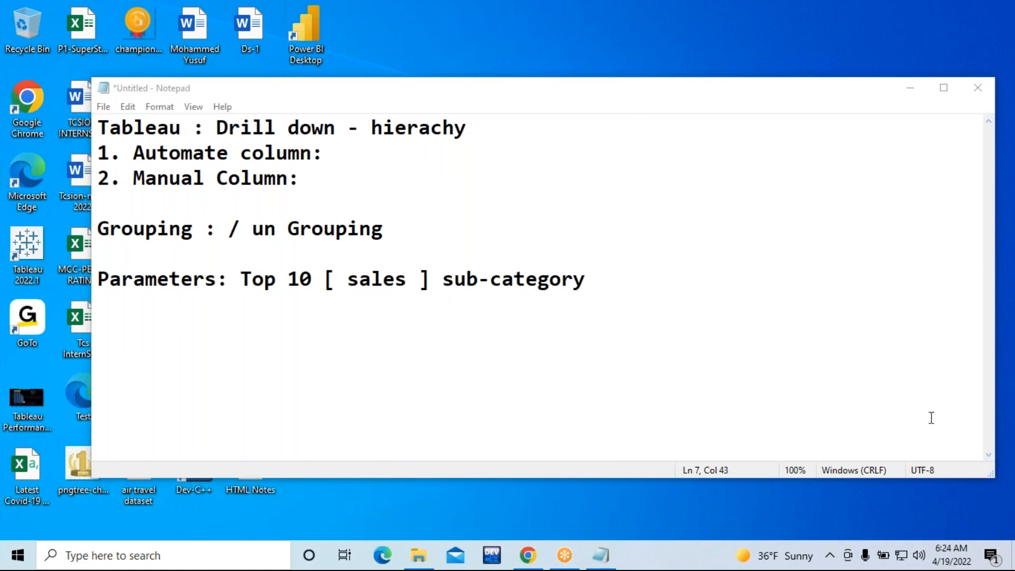
# Step: Move the notes window aside and minimize it to reveal the desktop
pyautogui.moveTo(597, 285); pyautogui.dragTo(102, 280)
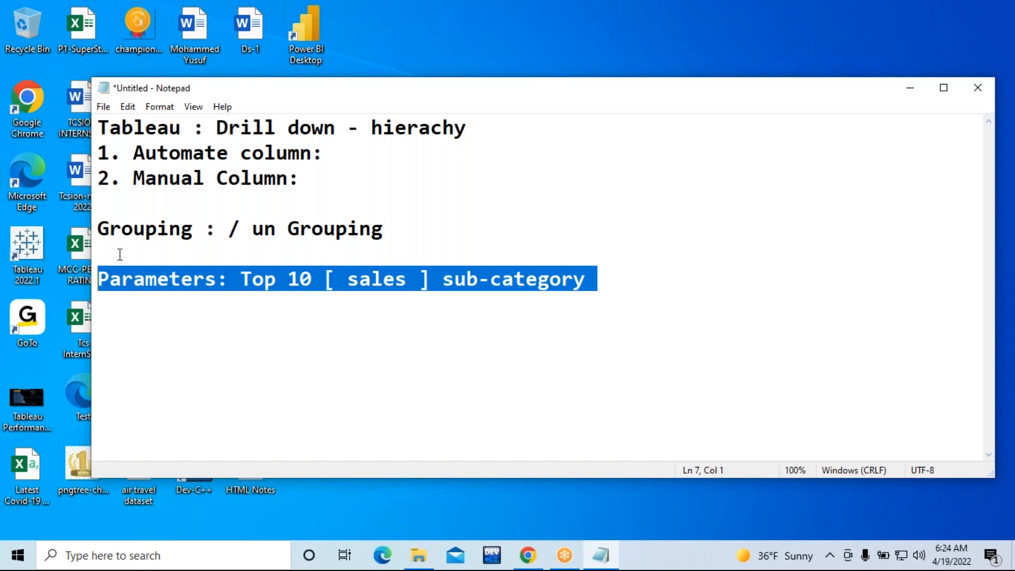
pyautogui.moveTo(523, 97); pyautogui.dragTo(386, 99)
pyautogui.moveTo(565, 189); pyautogui.dragTo(320, 174)
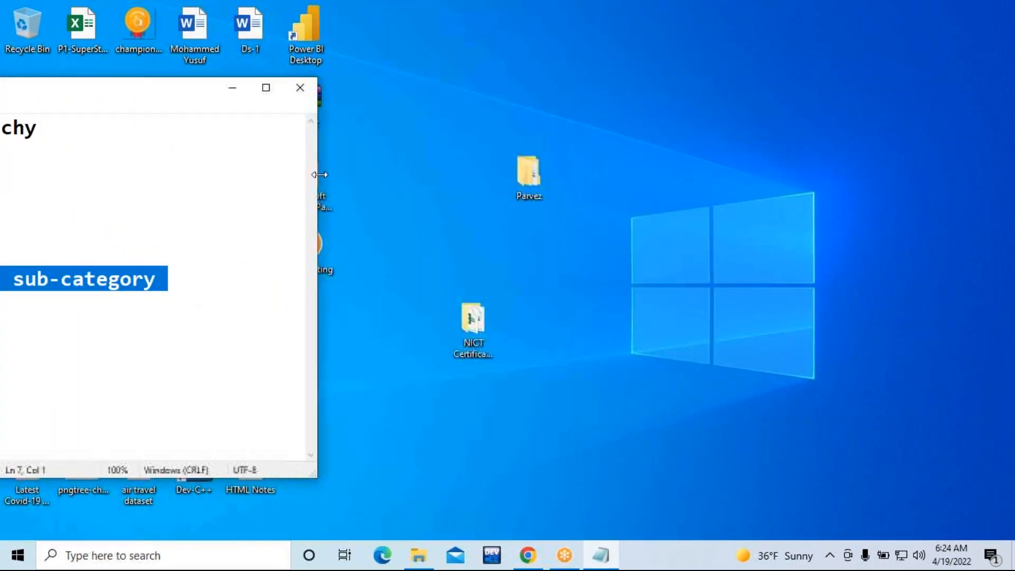
pyautogui.moveTo(184, 100); pyautogui.dragTo(407, 100)
pyautogui.click(396, 95)
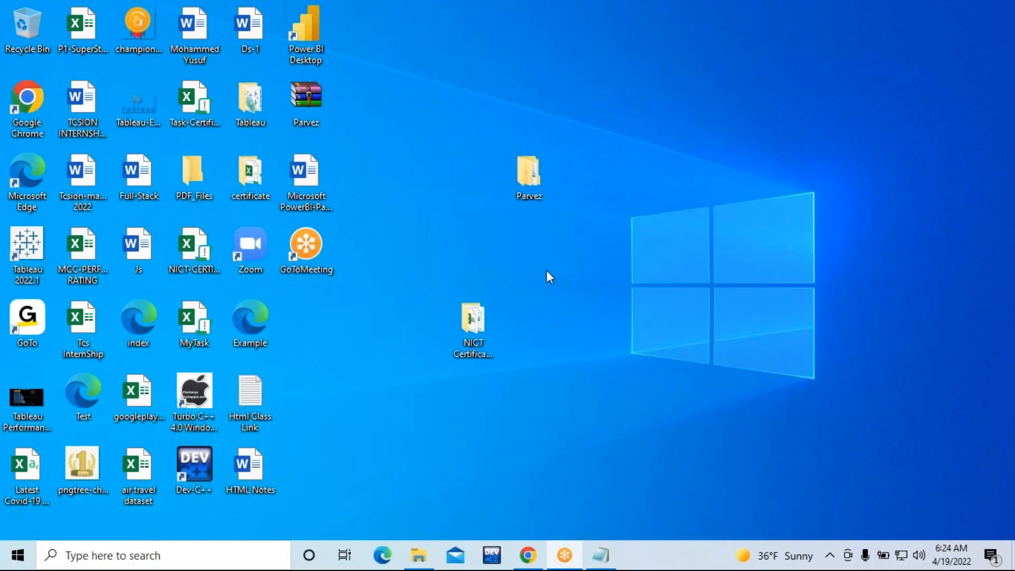
# Step: Locate the Sample - Superstore file in the desktop's Tableau > Tableau Session 14 folder, and minimize the folder window
pyautogui.doubleClick(242, 99)
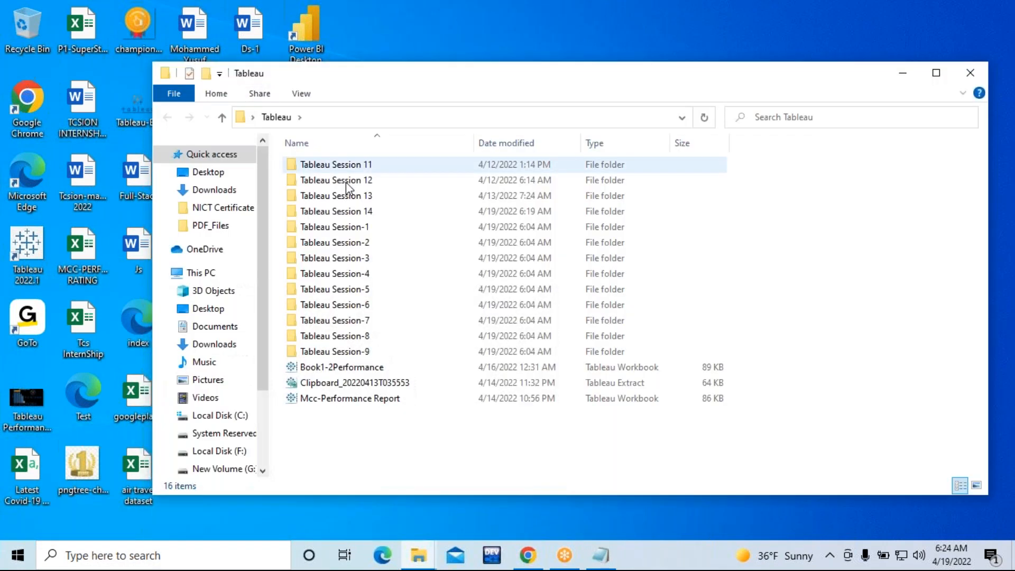
pyautogui.doubleClick(344, 210)
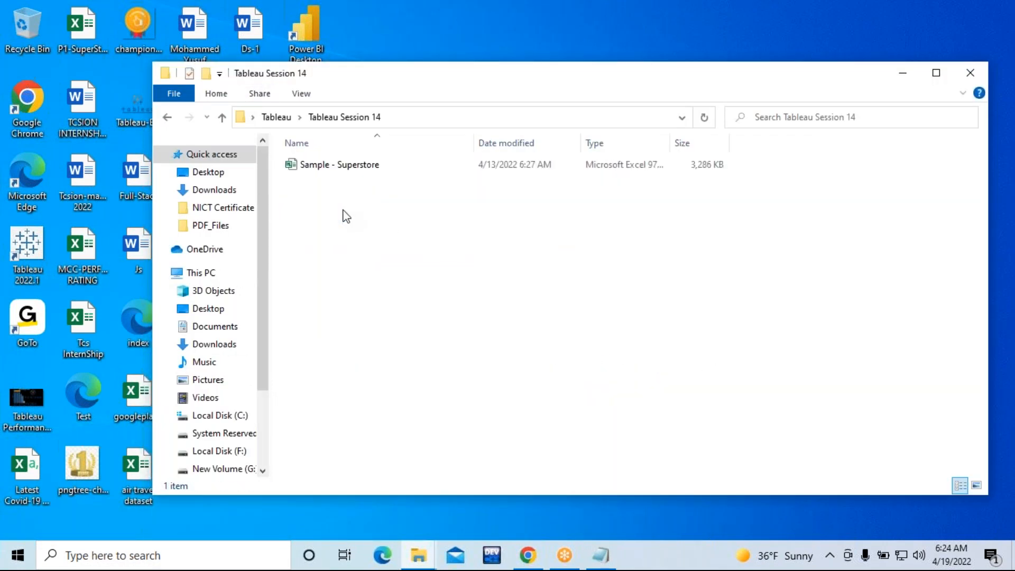
pyautogui.click(333, 167)
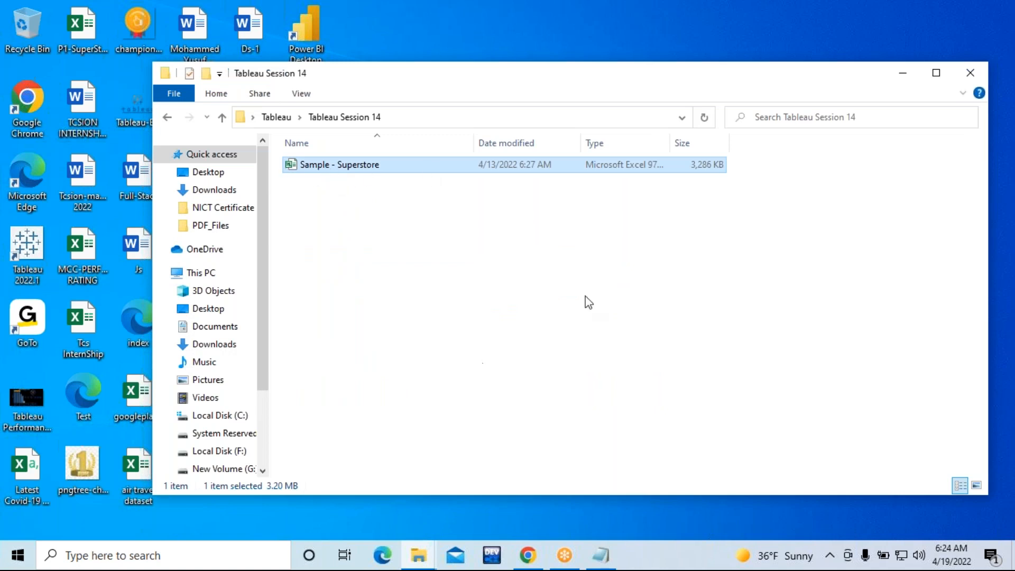
pyautogui.moveTo(615, 77); pyautogui.dragTo(287, 80)
pyautogui.moveTo(659, 204); pyautogui.dragTo(437, 180)
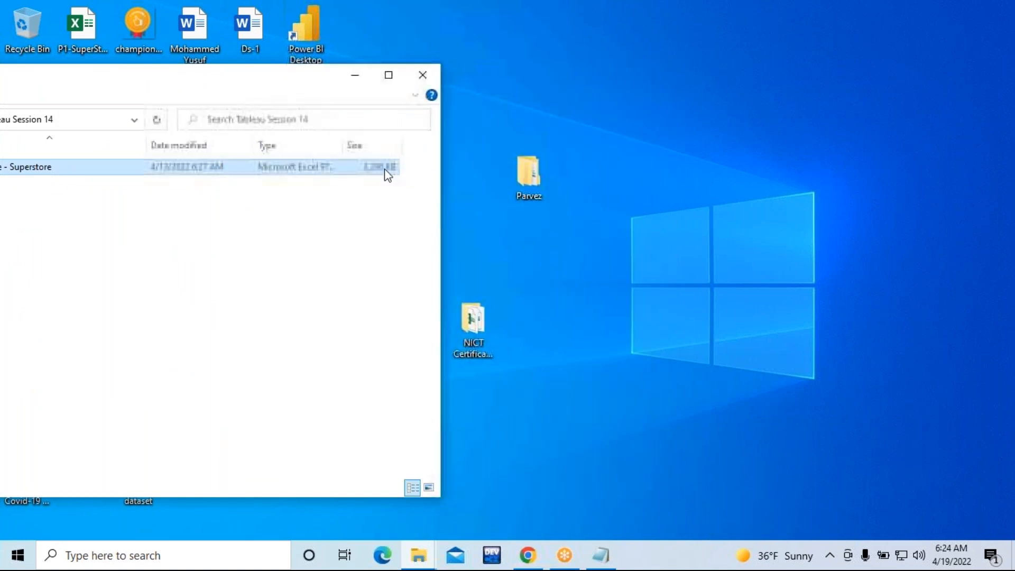
pyautogui.moveTo(265, 86); pyautogui.dragTo(503, 87)
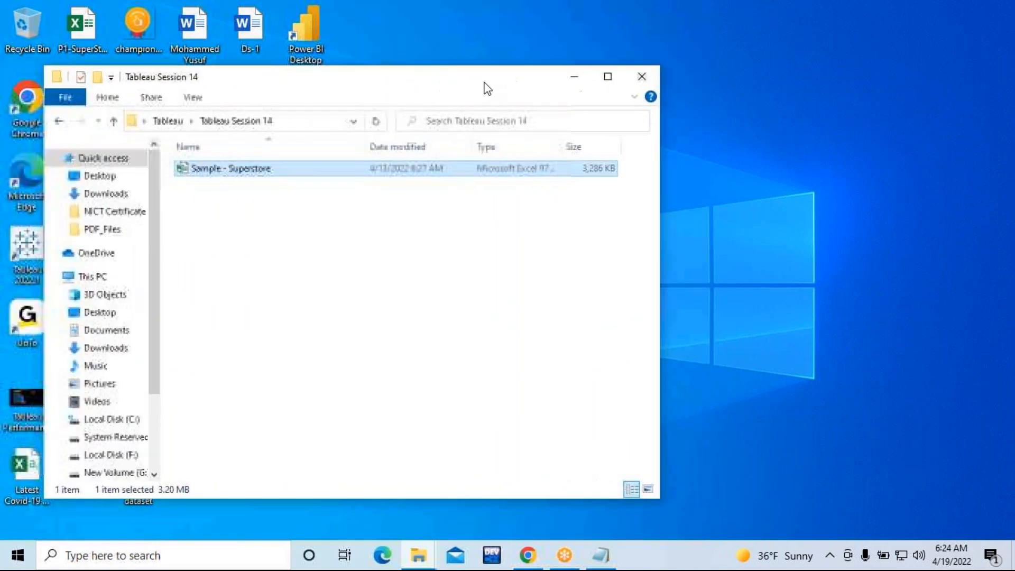
pyautogui.click(574, 79)
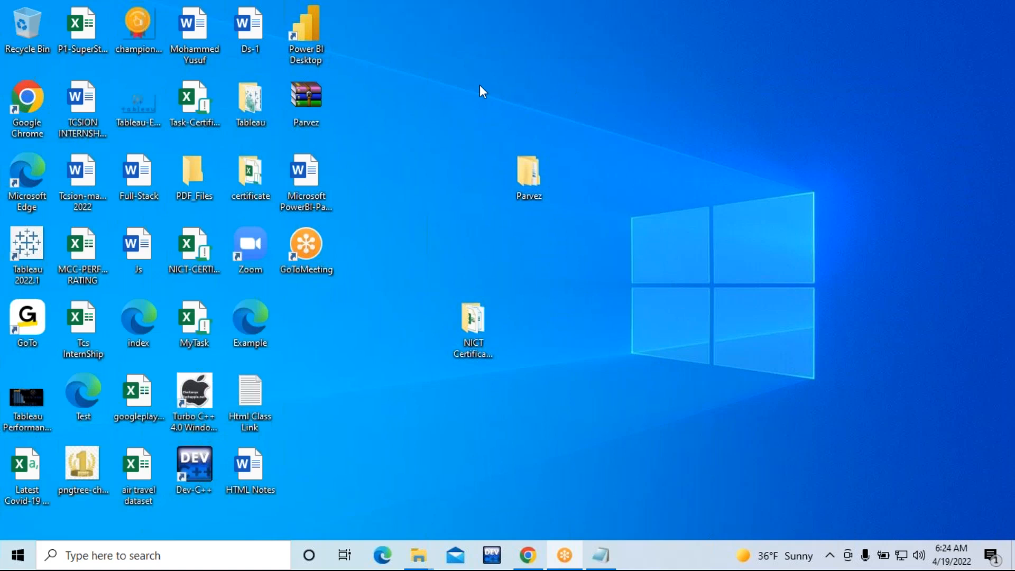
pyautogui.rightClick(675, 563)
pyautogui.click(594, 382)
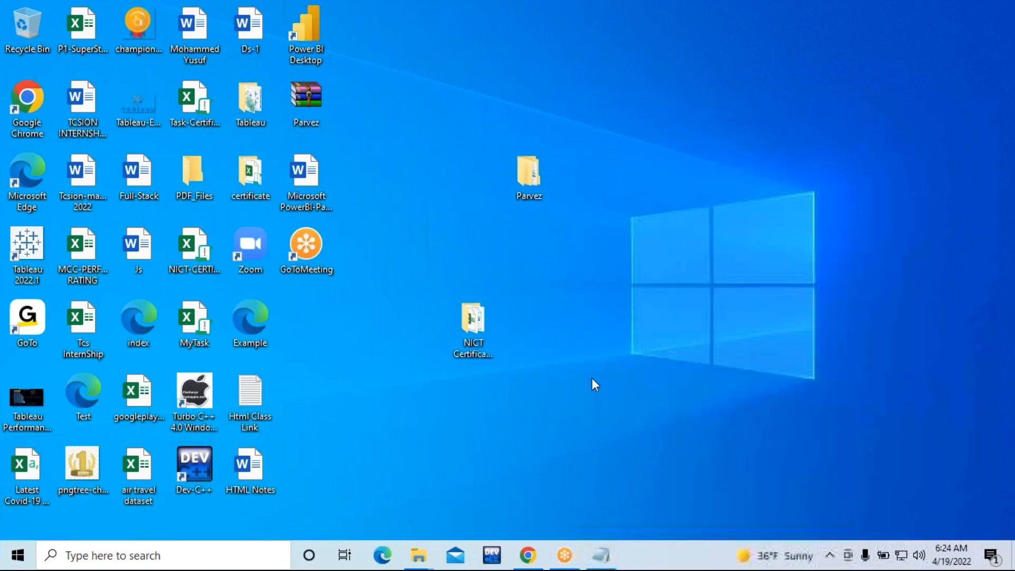
pyautogui.rightClick(593, 382)
pyautogui.click(633, 252)
pyautogui.rightClick(612, 277)
pyautogui.click(655, 322)
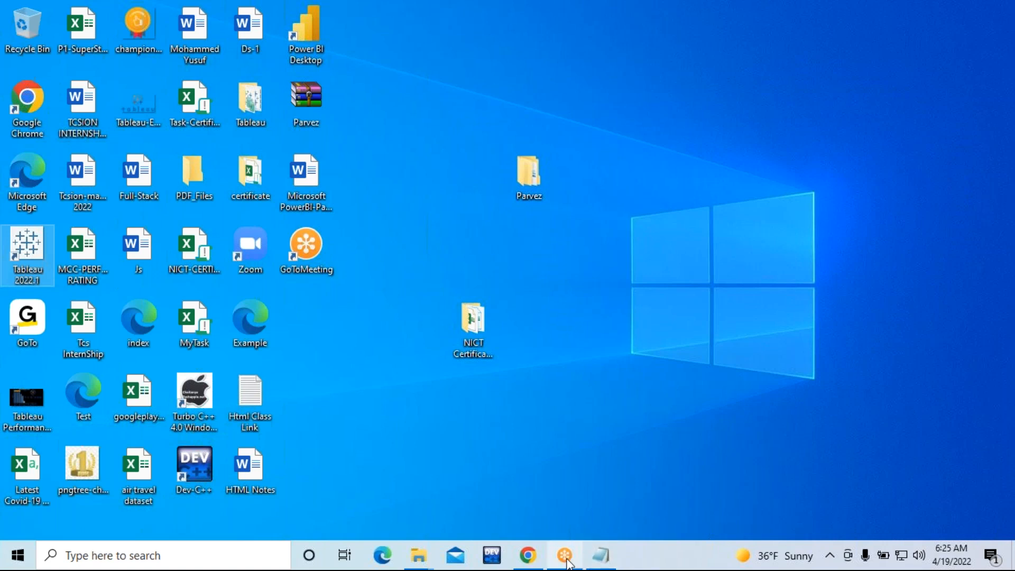
# Step: Save the Notepad notes as a text file named "Note" in the desktop folder Tableau > Tableau Session 14, and minimize them
pyautogui.click(601, 556)
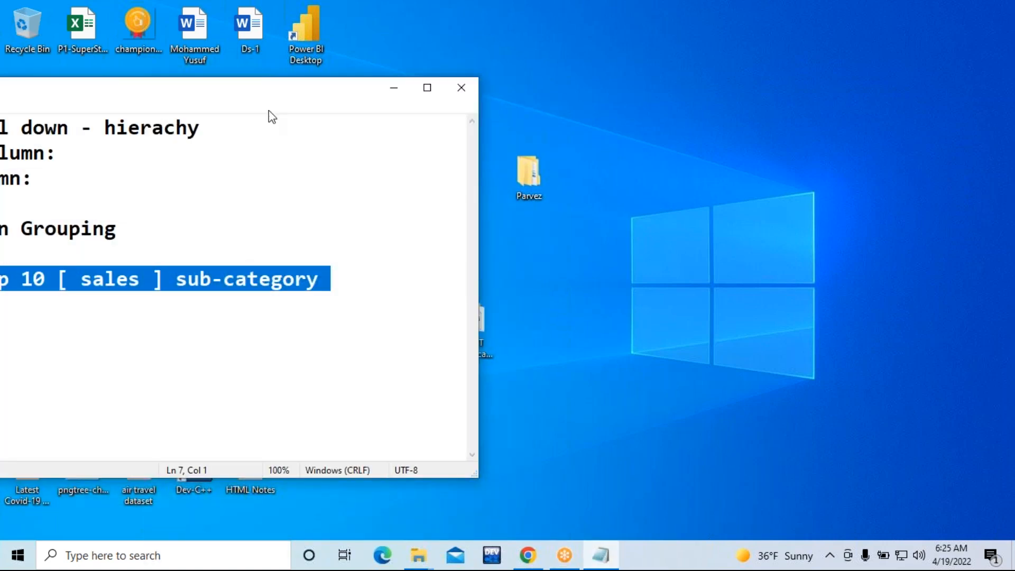
pyautogui.moveTo(320, 93); pyautogui.dragTo(543, 91)
pyautogui.hotkey('ctrl', 's')
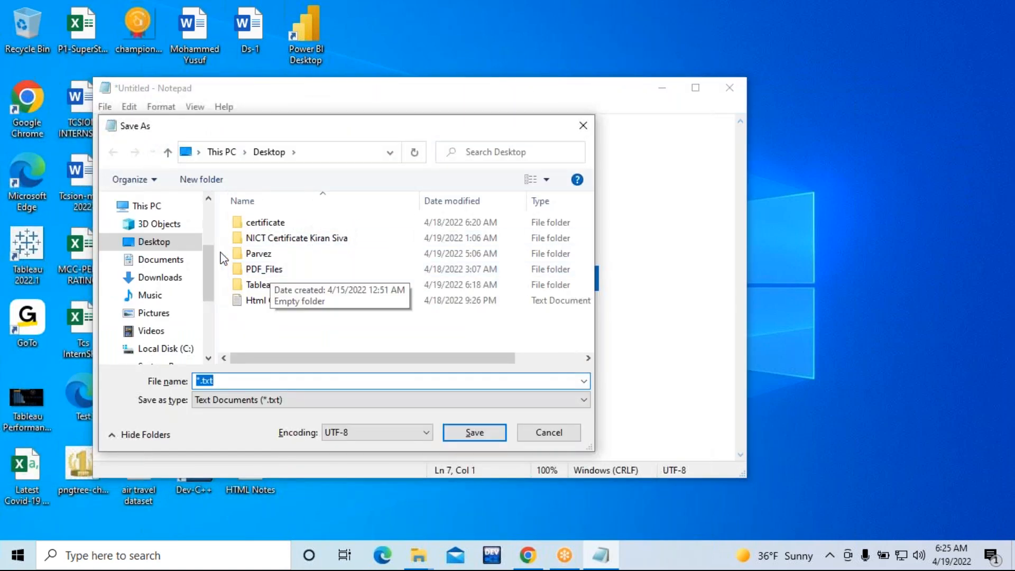
pyautogui.click(167, 246)
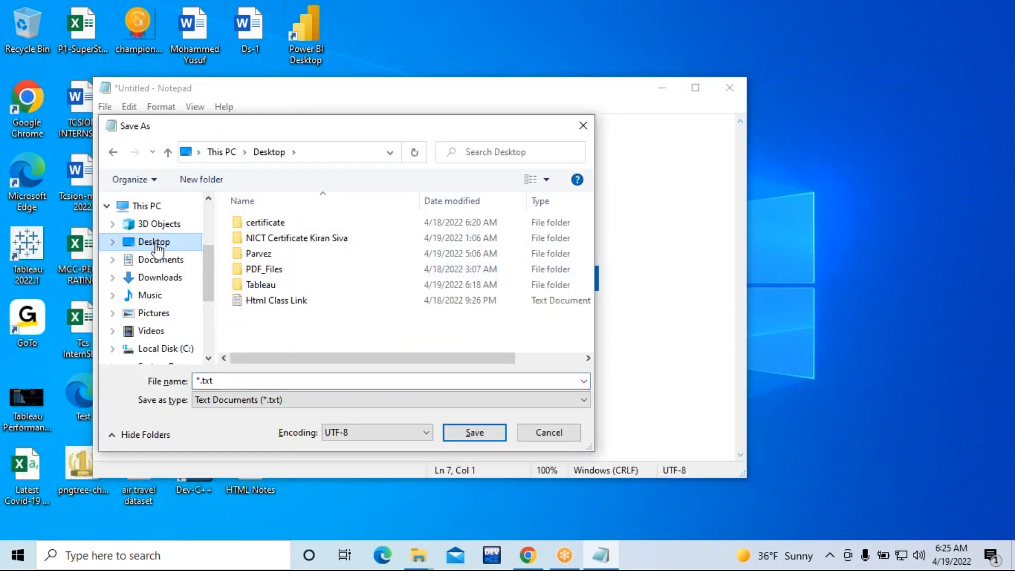
pyautogui.click(276, 286)
pyautogui.doubleClick(276, 286)
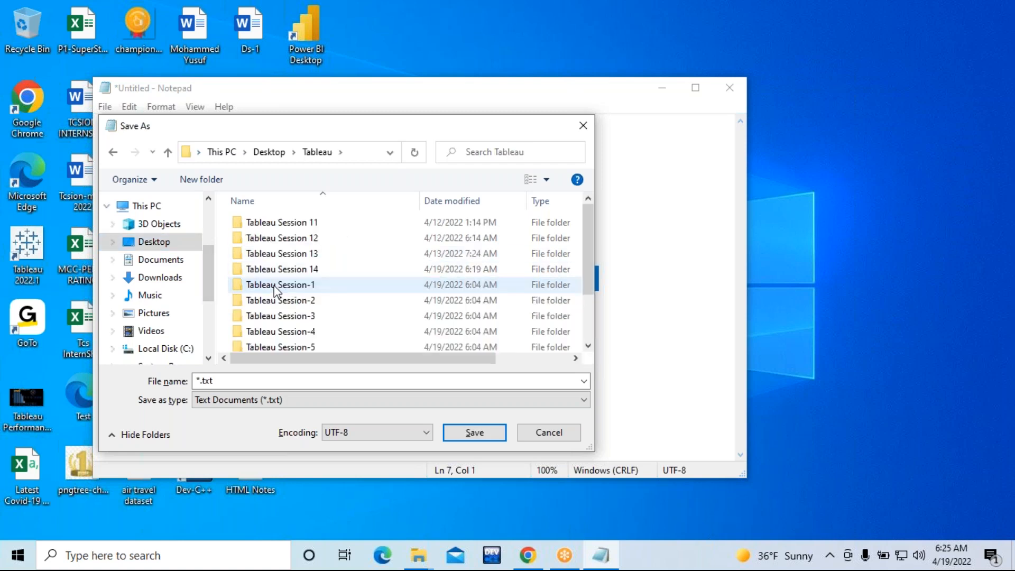
pyautogui.doubleClick(297, 267)
pyautogui.click(243, 381)
pyautogui.press('BackSpace')
pyautogui.write('Note')
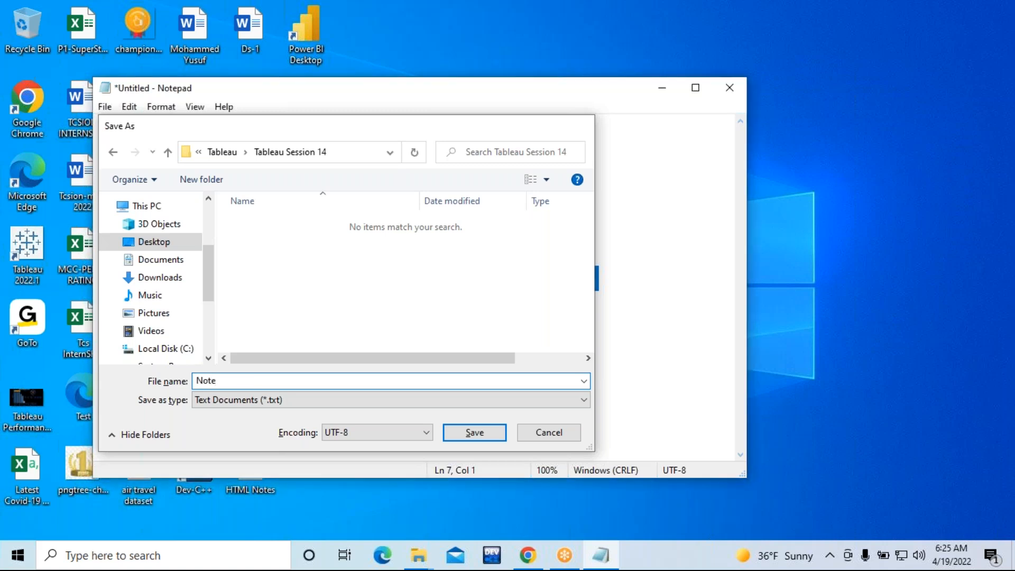
pyautogui.press('Return')
pyautogui.click(665, 94)
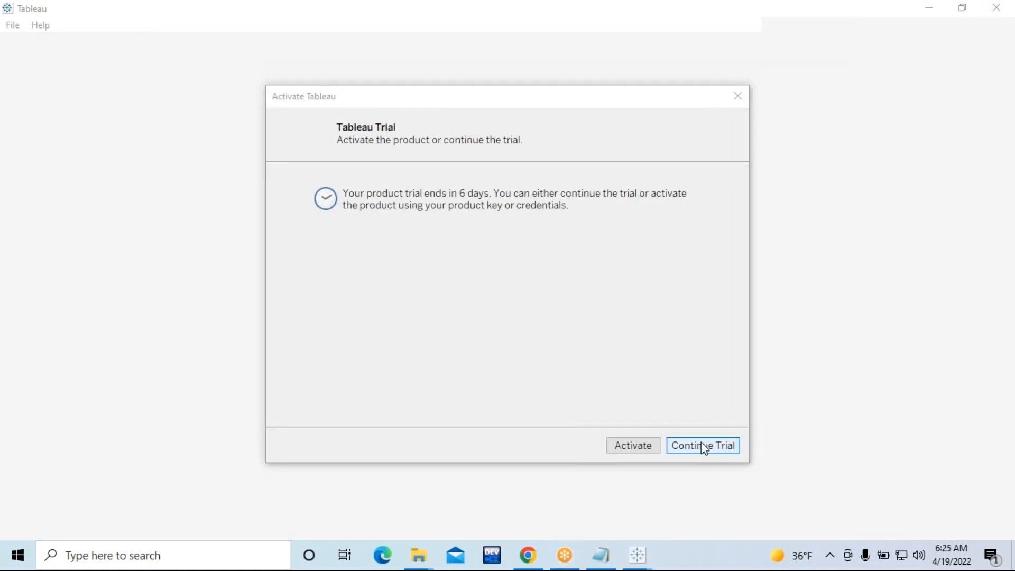
# Step: Close the Activate Tableau trial dialog and switch to the Tableau - Book1 window
pyautogui.moveTo(646, 93); pyautogui.dragTo(519, 117)
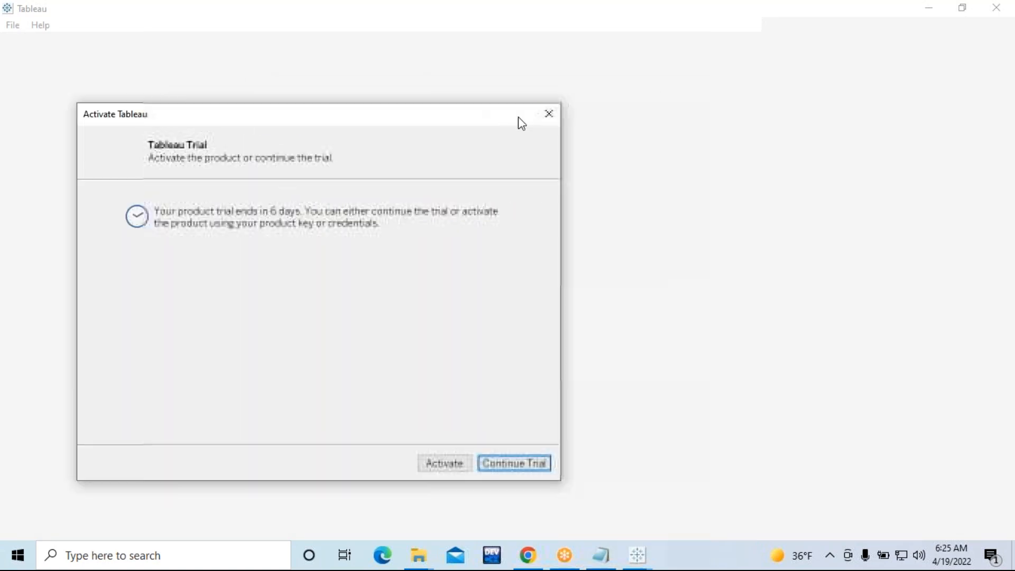
pyautogui.click(549, 113)
pyautogui.moveTo(637, 555)
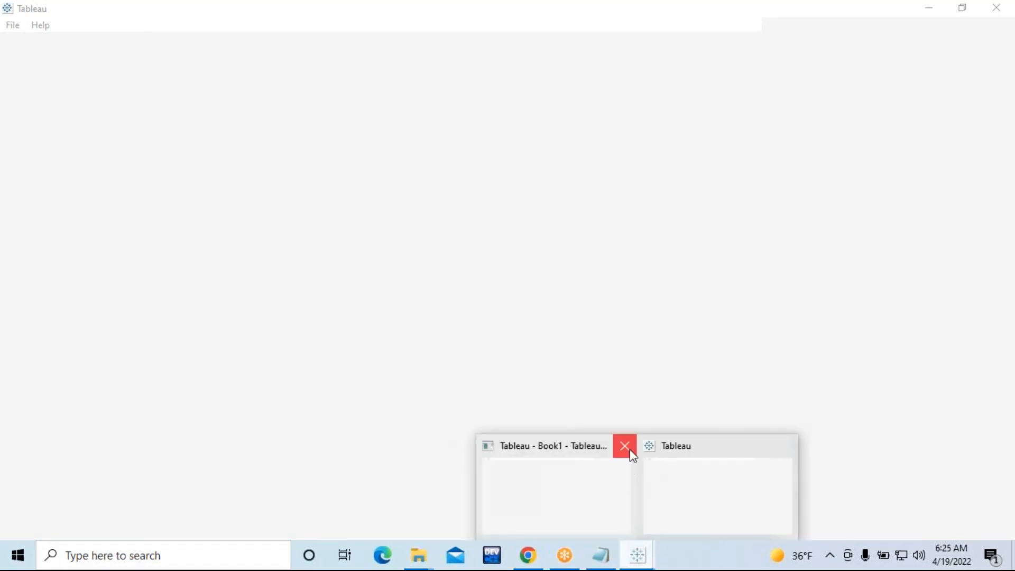
pyautogui.click(624, 446)
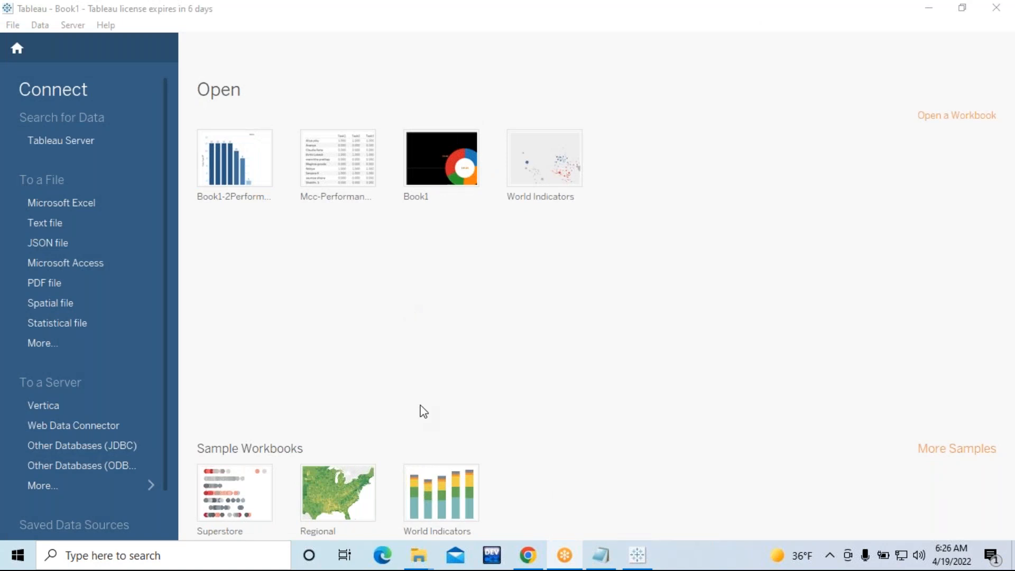
# Step: Connect to the Sample - Superstore Excel workbook in the desktop folder Tableau > Tableau Session 14
pyautogui.click(63, 205)
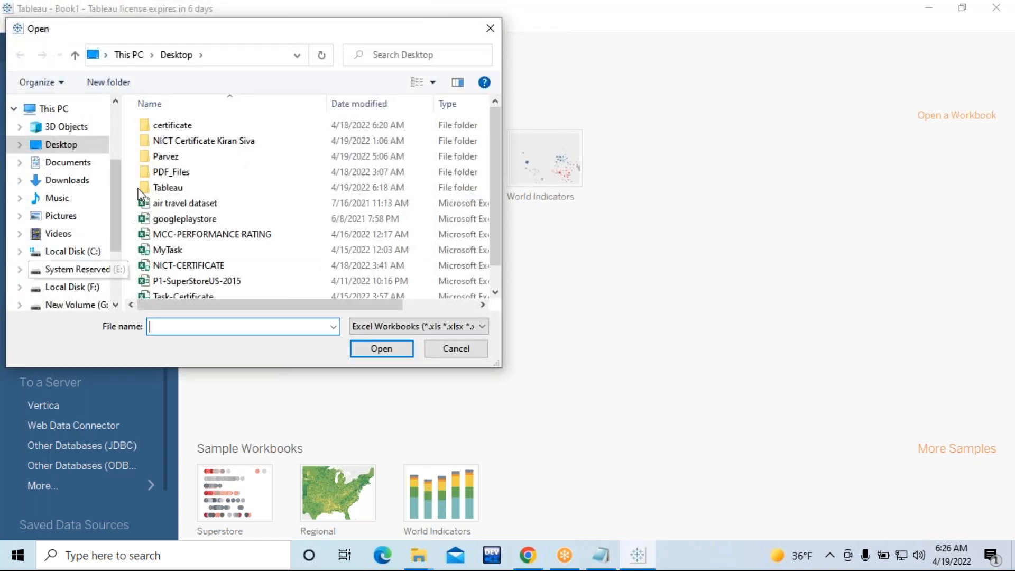
pyautogui.doubleClick(179, 188)
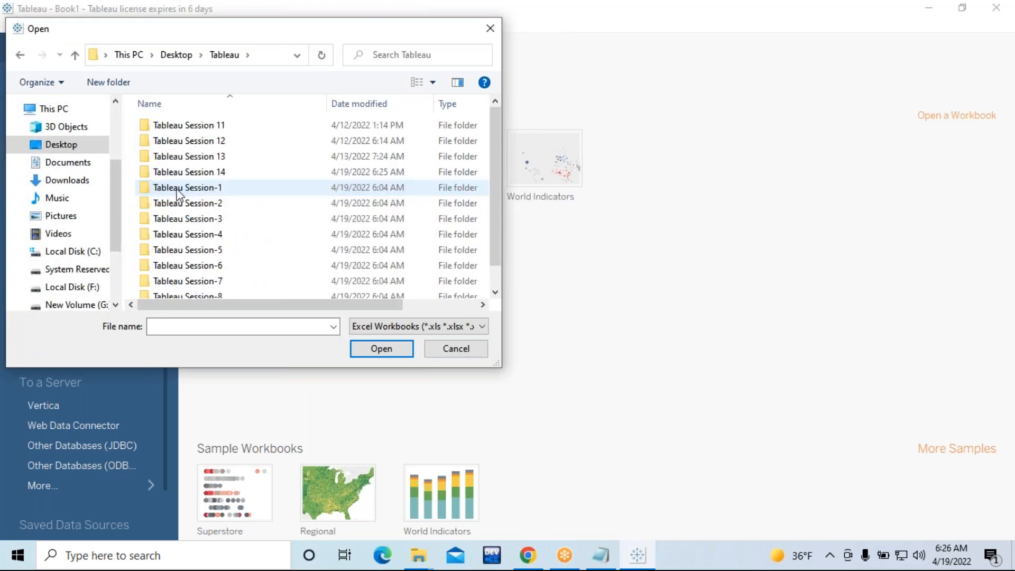
pyautogui.doubleClick(214, 172)
pyautogui.click(197, 132)
pyautogui.click(375, 351)
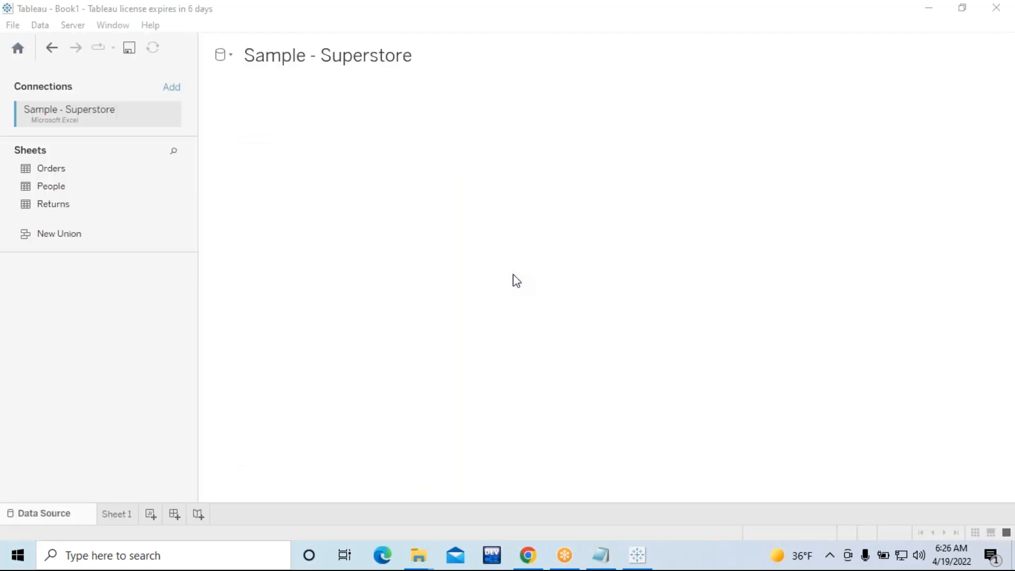
# Step: Add the Orders table to the data source and collapse its table details to examine the data preview columns
pyautogui.click(63, 170)
pyautogui.doubleClick(64, 170)
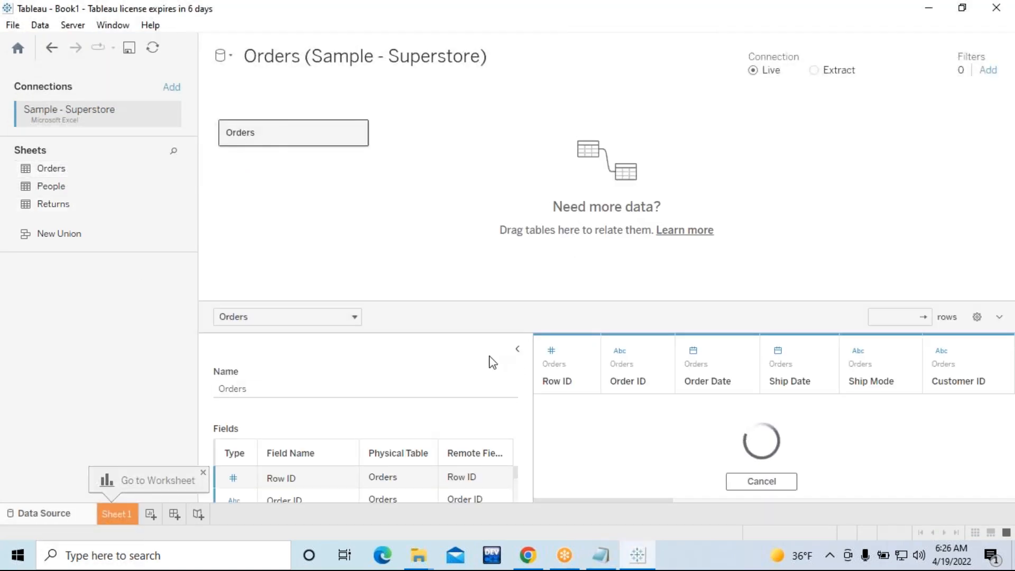
pyautogui.click(517, 353)
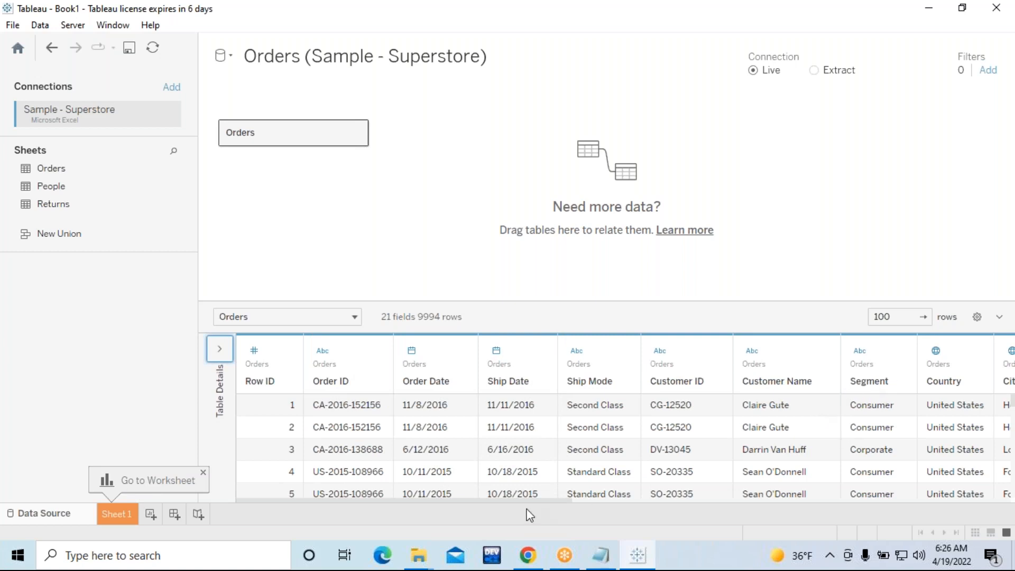
pyautogui.moveTo(543, 497); pyautogui.dragTo(573, 498)
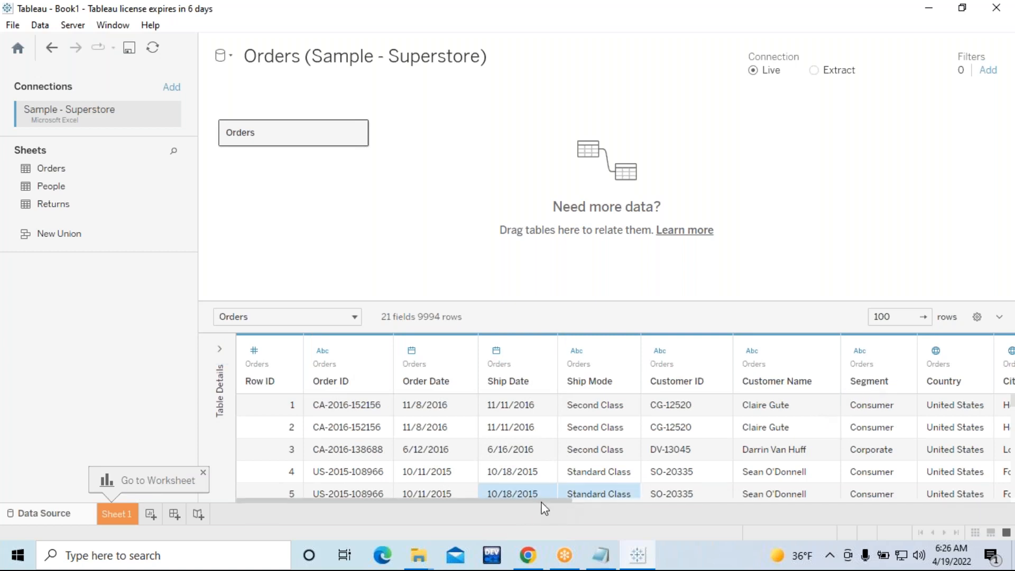
pyautogui.moveTo(568, 500); pyautogui.dragTo(438, 525)
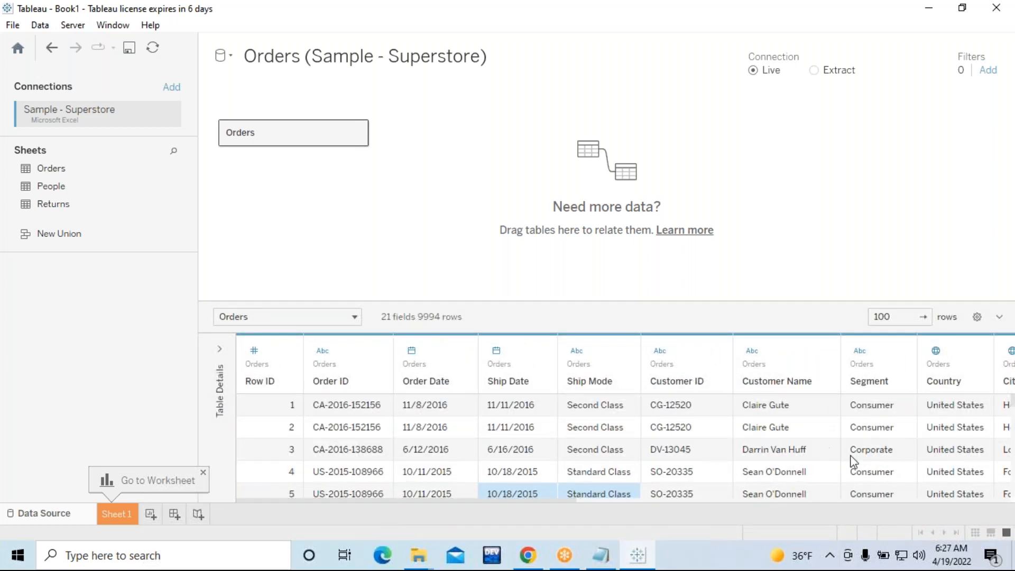
# Step: Open the Sheet 1 worksheet and look through the available Orders fields
pyautogui.click(121, 520)
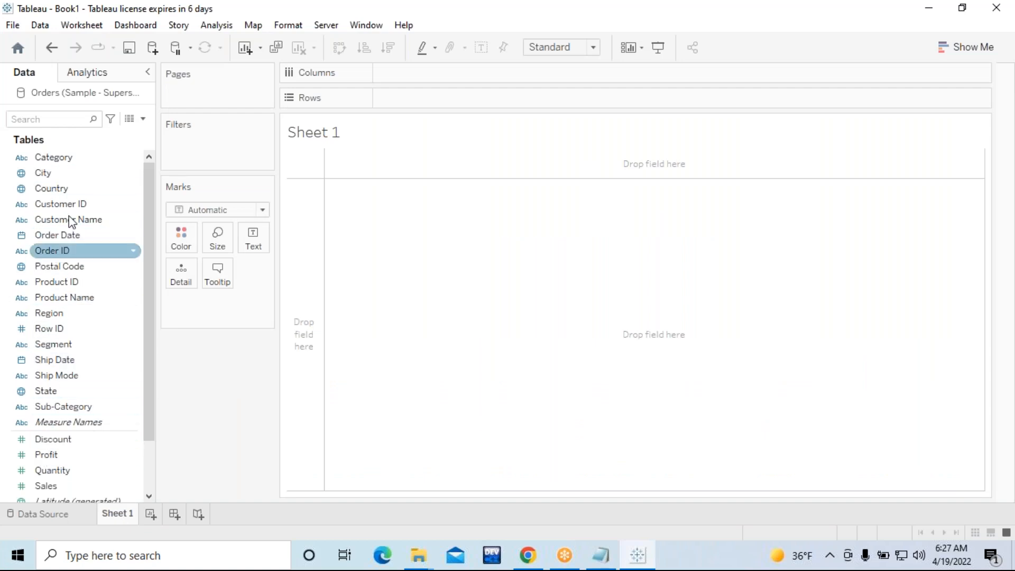
pyautogui.scroll(-2, 62, 380)
pyautogui.scroll(2, 60, 425)
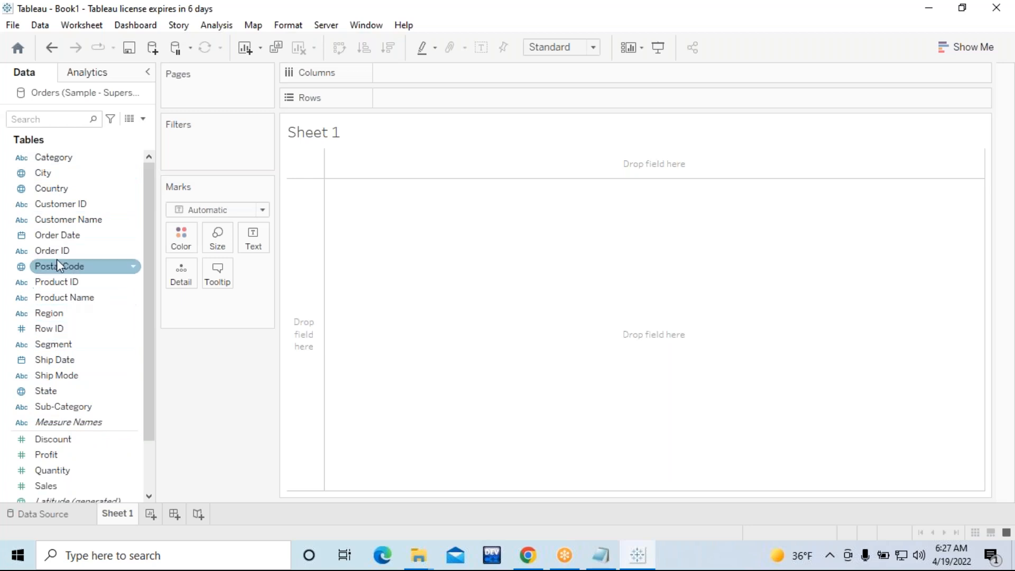
# Step: Read the Parameters line about the top 10 sales sub-categories in the Notepad notes, and minimize them
pyautogui.click(601, 560)
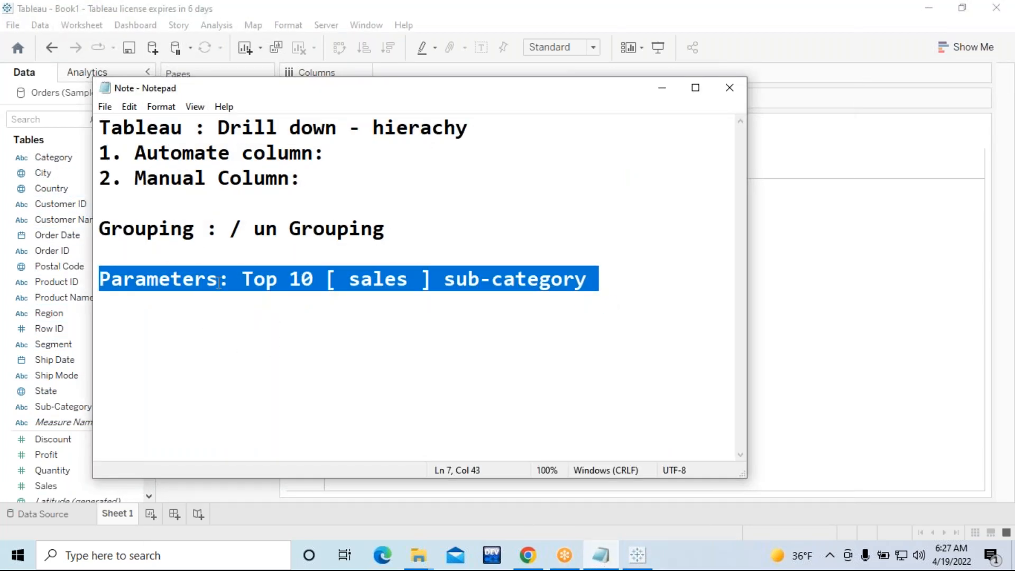
pyautogui.doubleClick(219, 281)
pyautogui.moveTo(596, 281); pyautogui.dragTo(246, 279)
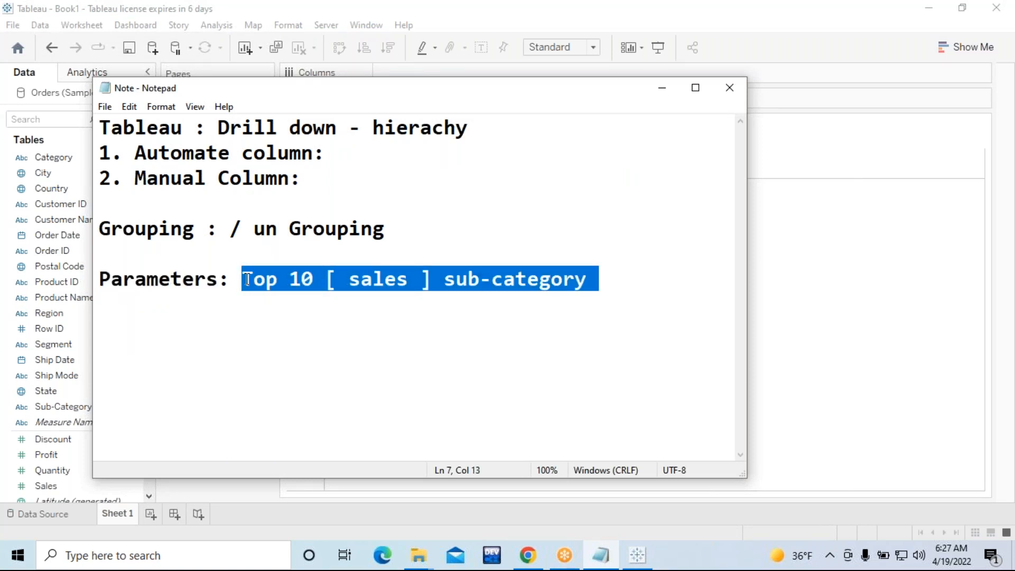
pyautogui.click(669, 95)
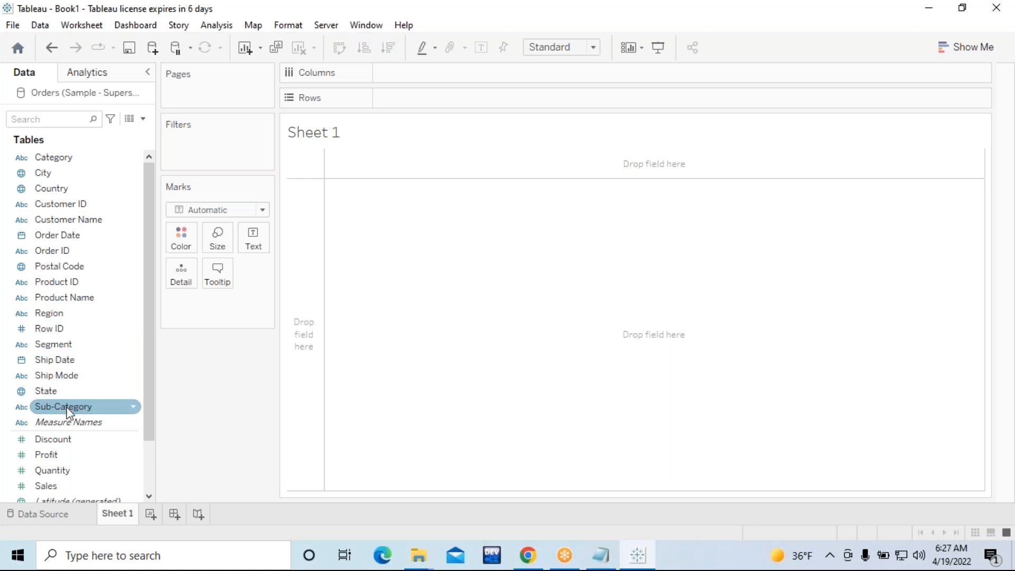
# Step: Build a bar chart of sales by sub-category with Sub-Category on rows and SUM(Sales) on columns
pyautogui.moveTo(97, 409); pyautogui.dragTo(452, 93)
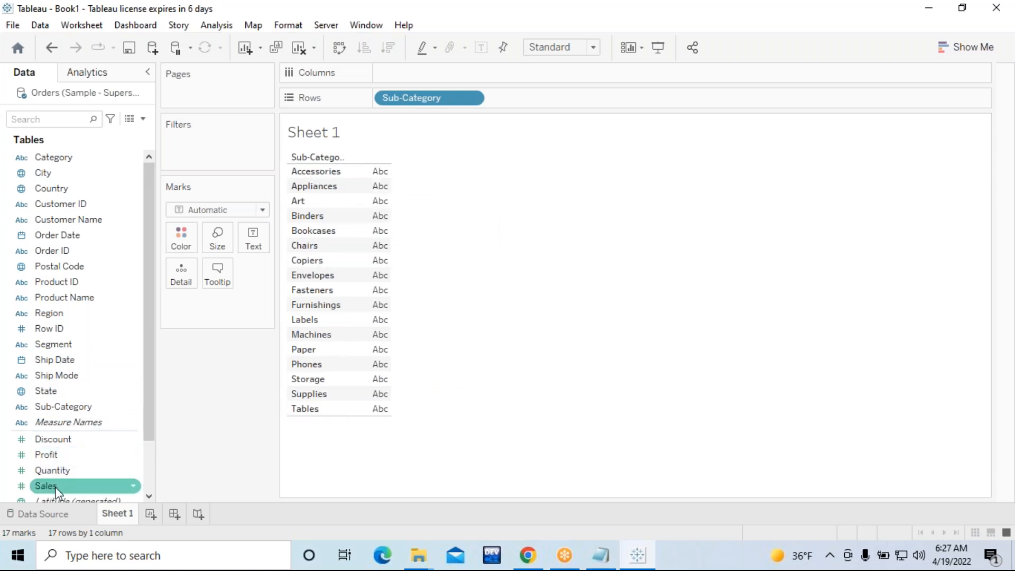
pyautogui.moveTo(58, 491); pyautogui.dragTo(408, 76)
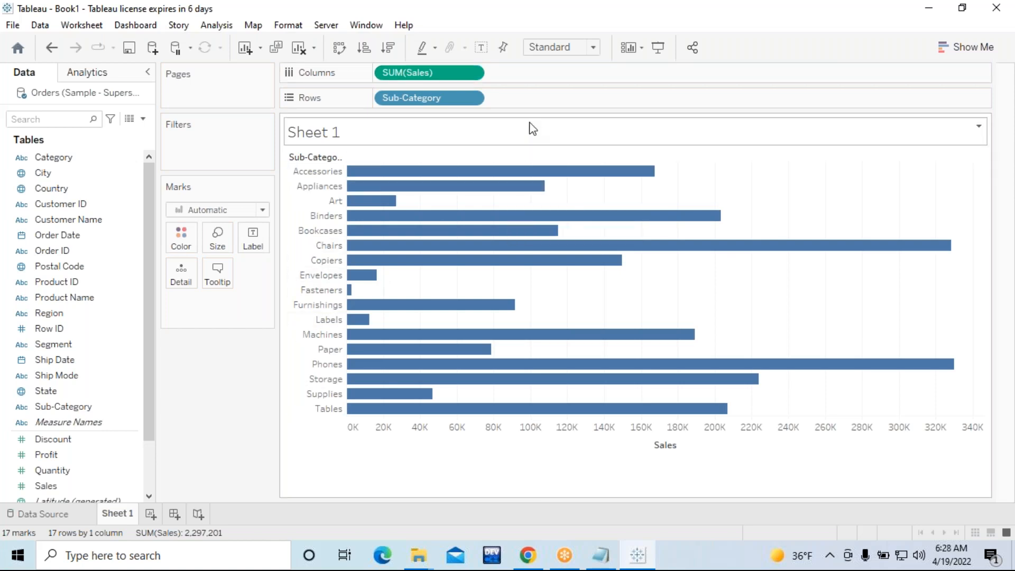
# Step: Swap the chart's rows and columns to try vertical bars, and swap them back to horizontal bars
pyautogui.moveTo(602, 258)
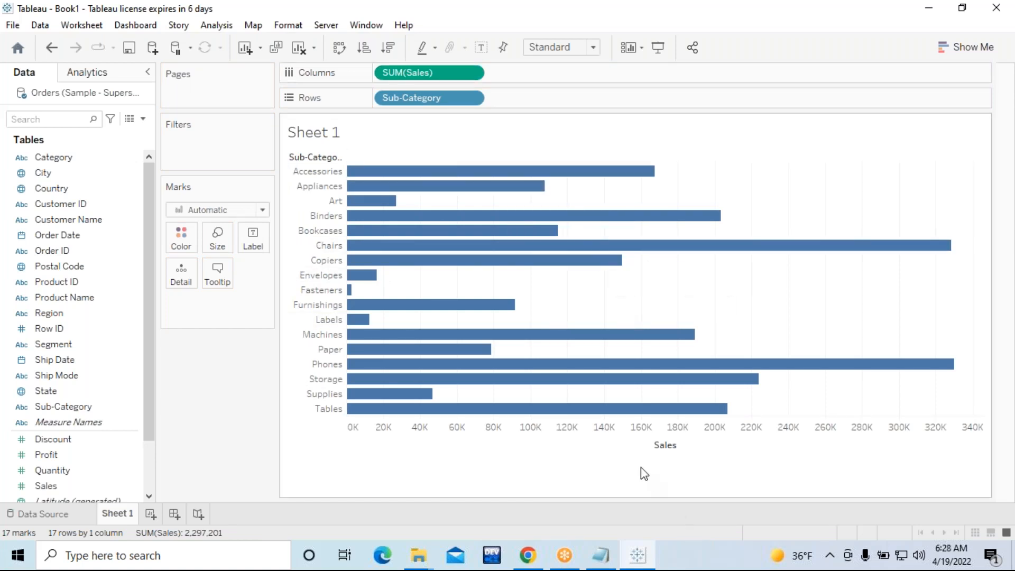
pyautogui.click(339, 48)
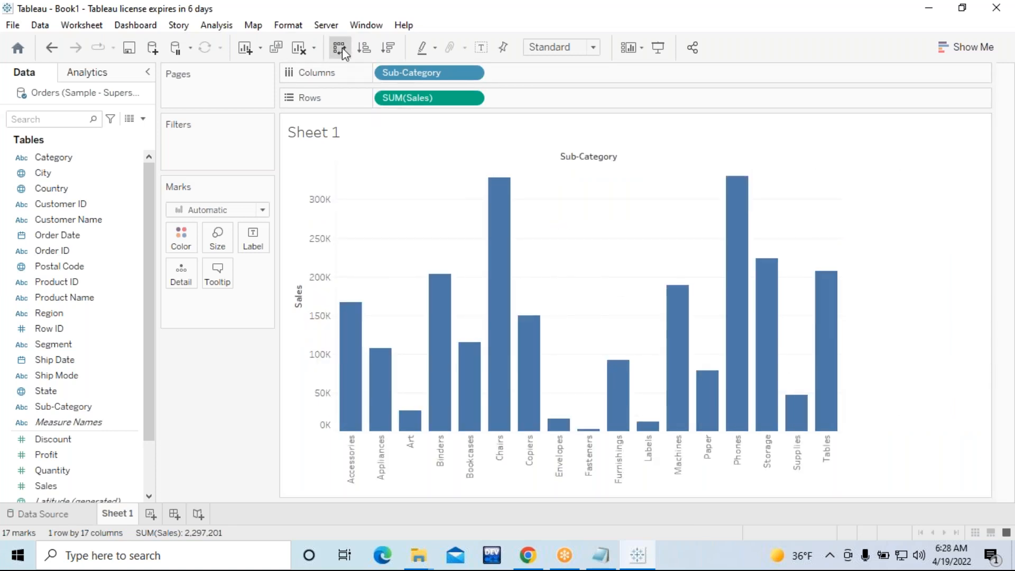
pyautogui.click(341, 48)
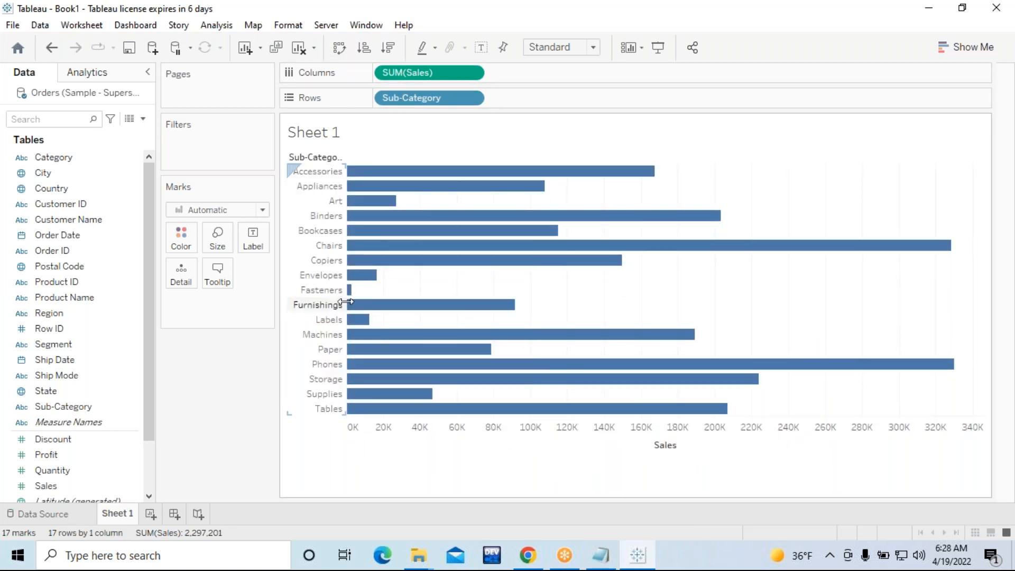
# Step: Bring the Notepad notes back up, highlight "Top 10 [ sales ] sub-category", and return to the Tableau worksheet
pyautogui.click(601, 555)
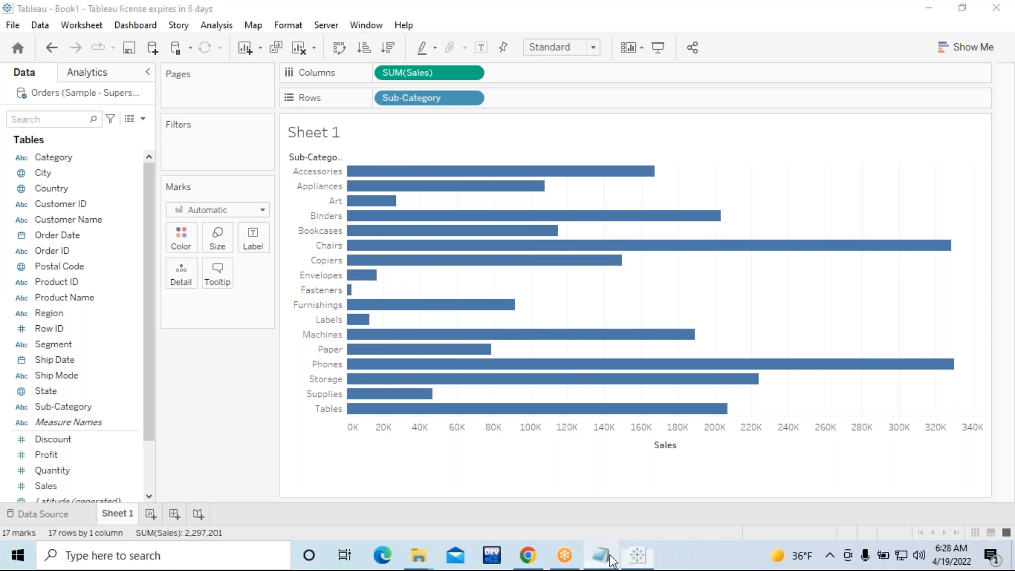
pyautogui.click(243, 279)
pyautogui.moveTo(243, 279); pyautogui.dragTo(587, 288)
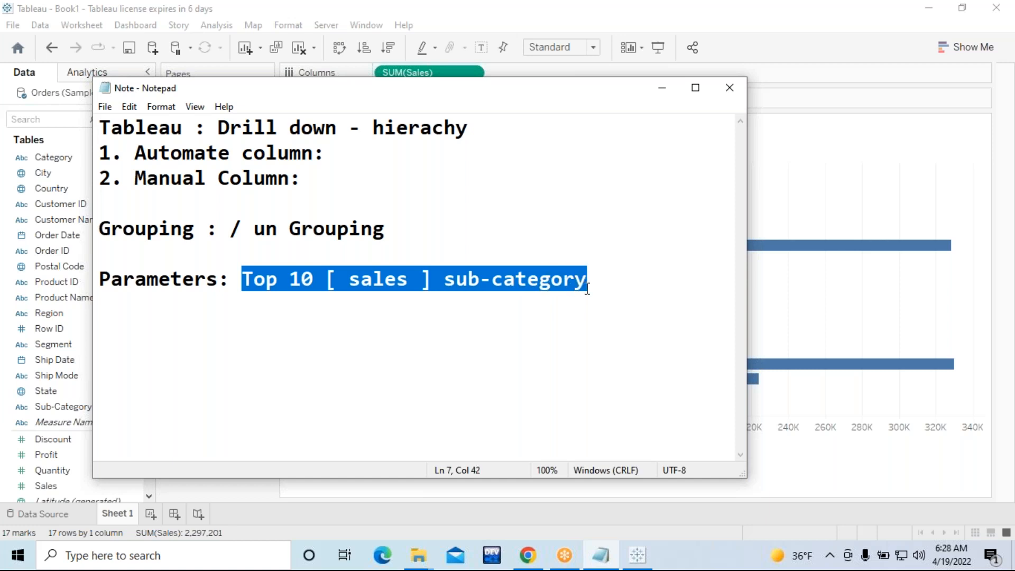
pyautogui.click(555, 317)
pyautogui.moveTo(244, 279); pyautogui.dragTo(588, 286)
pyautogui.click(662, 88)
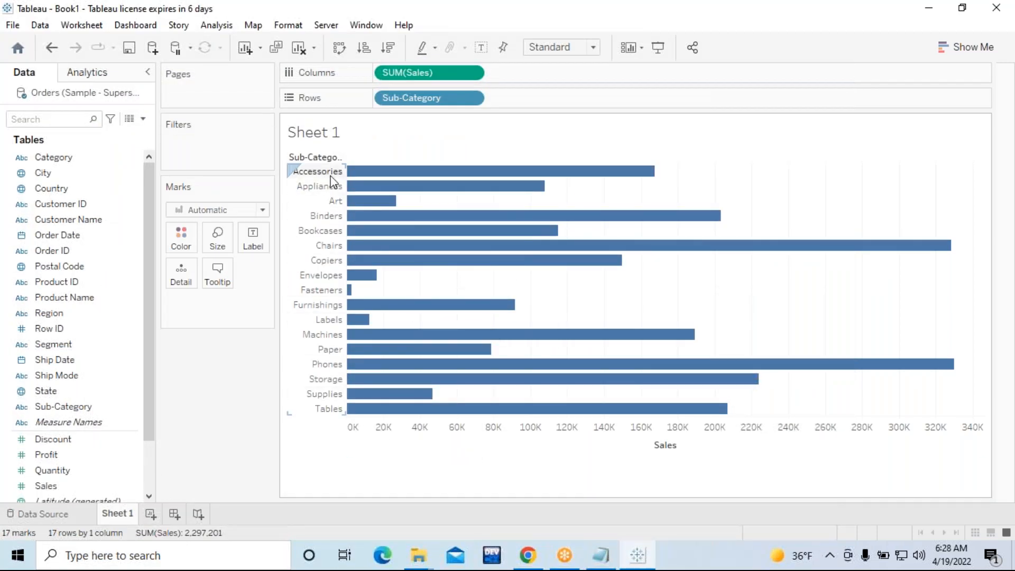
# Step: Compare ascending and descending sorting of the sub-categories by sum of Sales, and keep the descending order
pyautogui.moveTo(353, 291)
pyautogui.click(388, 49)
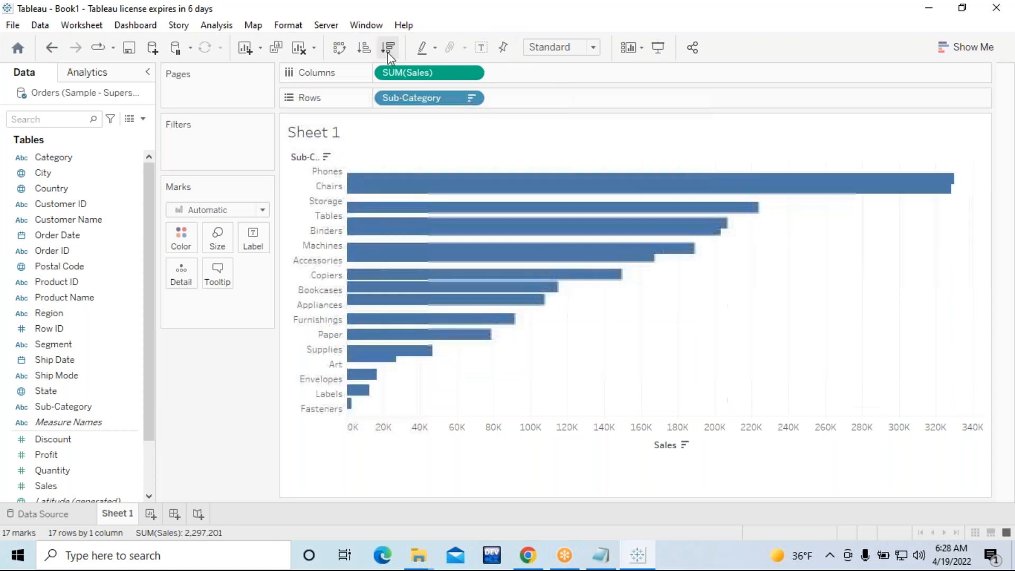
pyautogui.click(365, 49)
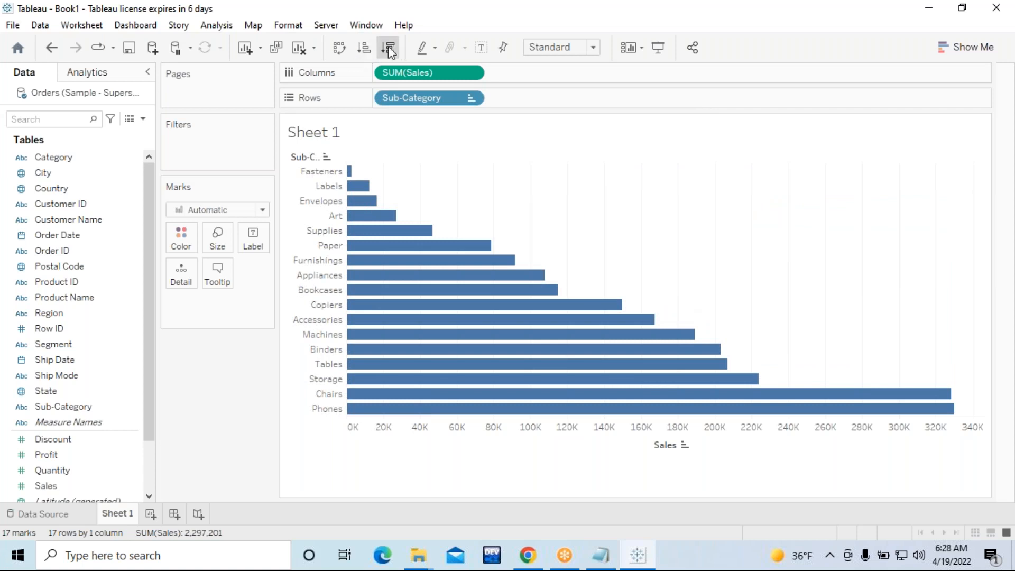
pyautogui.click(389, 50)
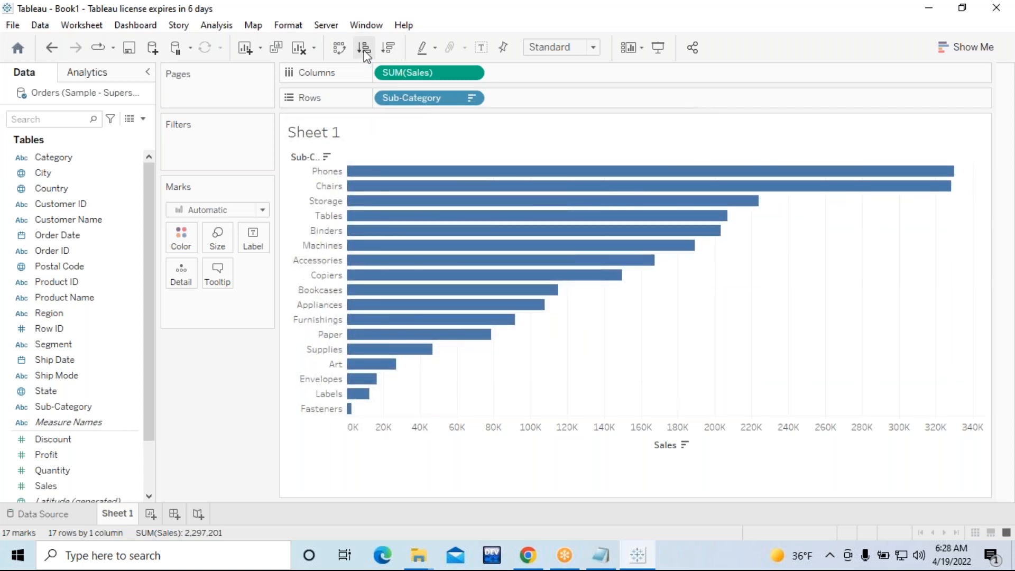
pyautogui.click(365, 51)
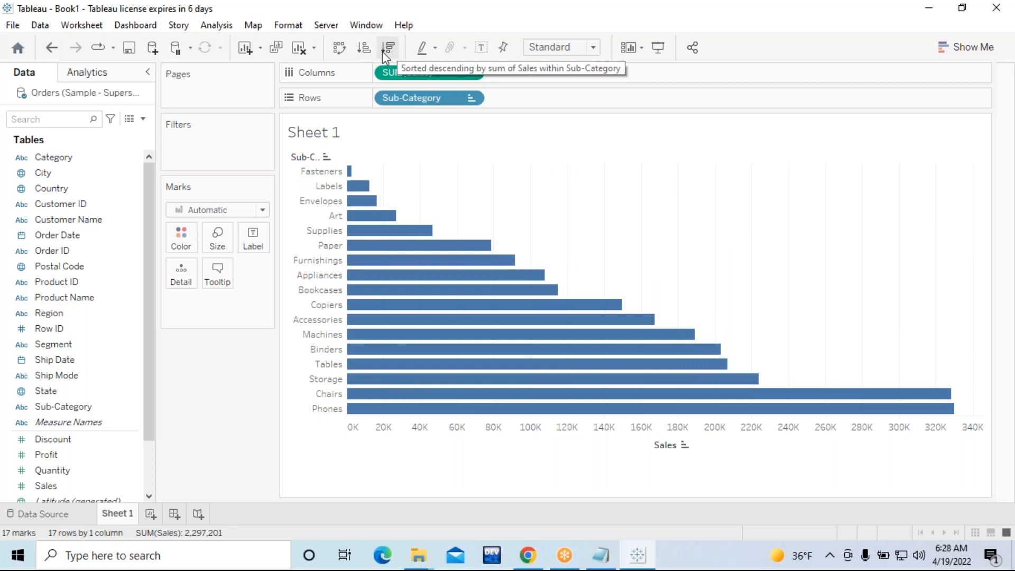
pyautogui.click(394, 52)
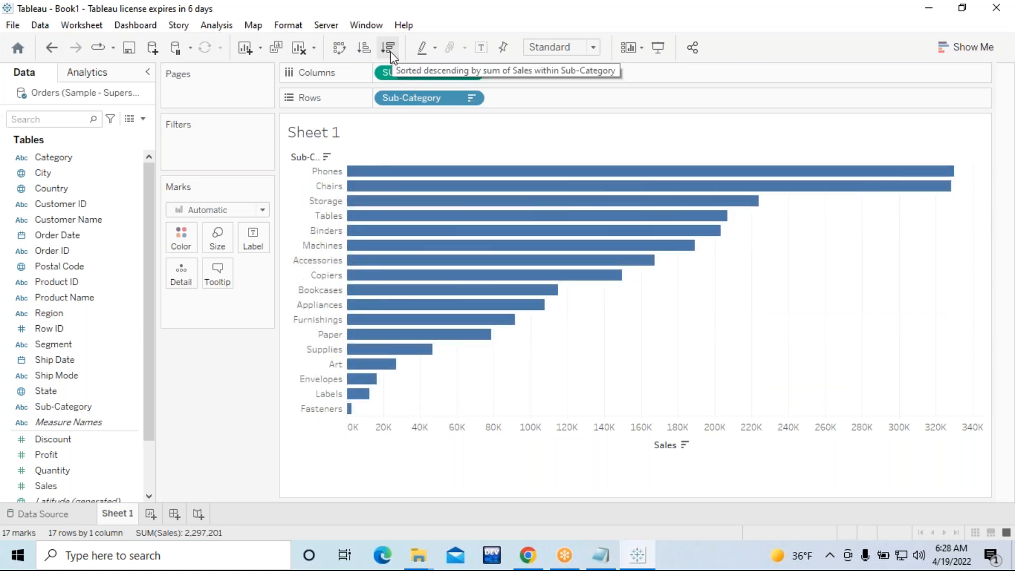
# Step: Add a Sub-Category filter that keeps the top 10 sub-categories by sum of Sales, and apply it
pyautogui.moveTo(394, 174)
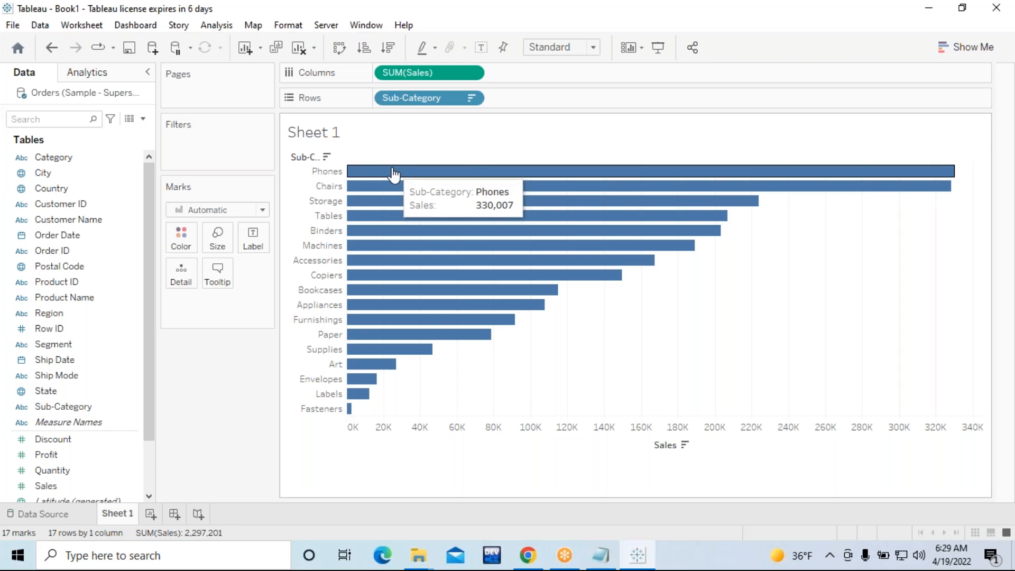
pyautogui.moveTo(380, 194)
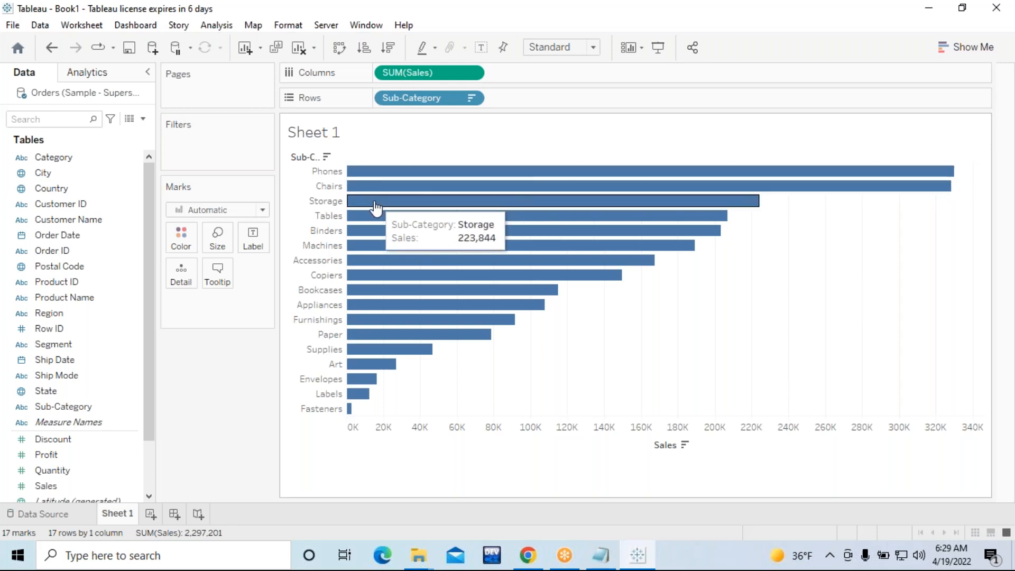
pyautogui.moveTo(377, 221)
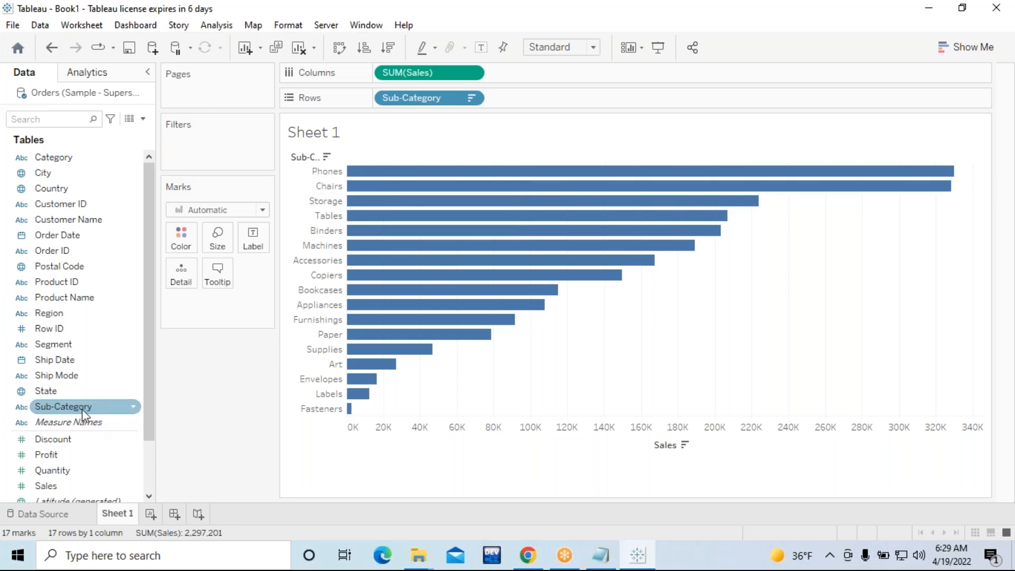
pyautogui.moveTo(81, 408); pyautogui.dragTo(215, 148)
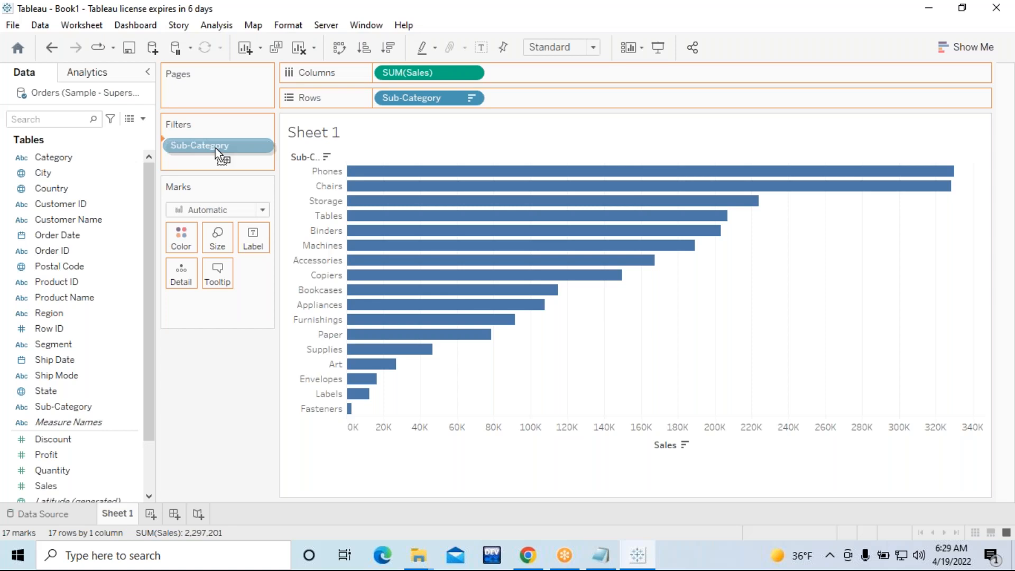
pyautogui.moveTo(214, 148); pyautogui.dragTo(215, 148)
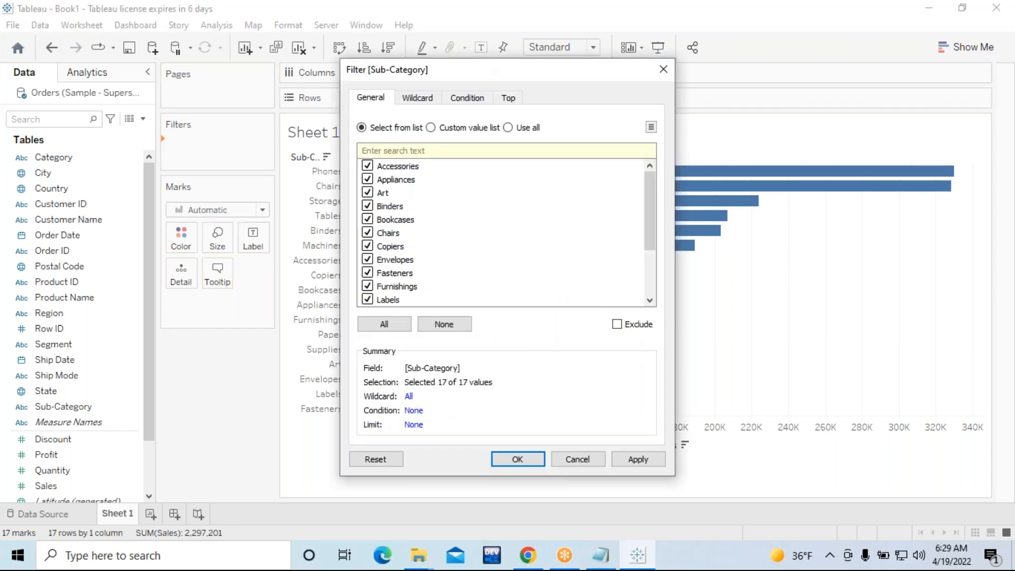
pyautogui.click(509, 99)
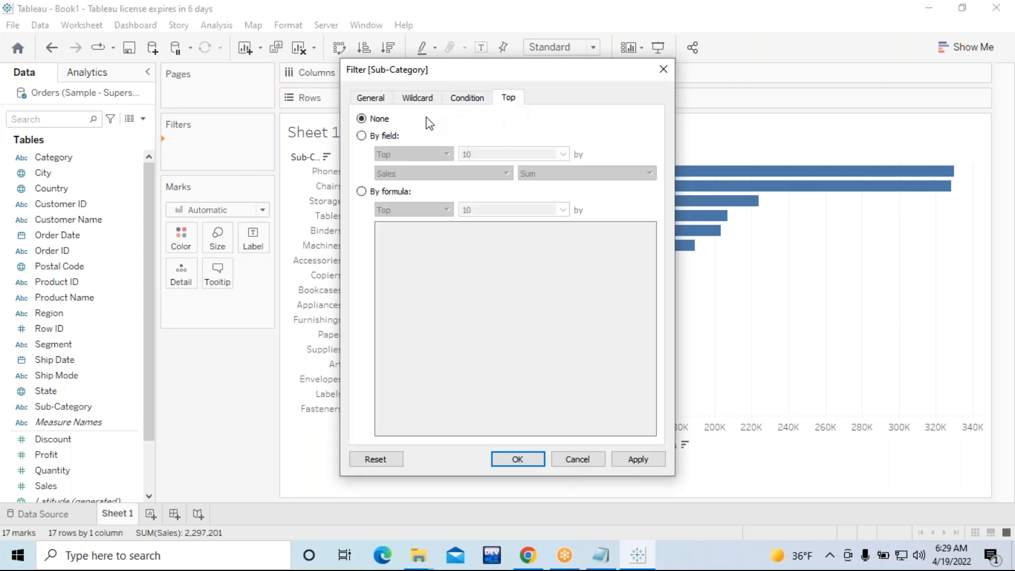
pyautogui.click(361, 136)
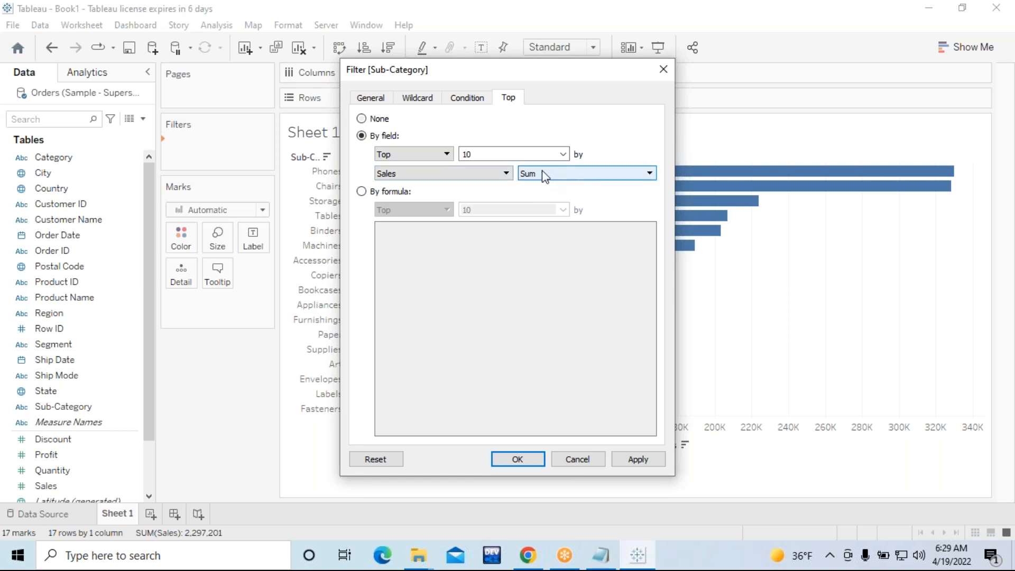
pyautogui.doubleClick(468, 154)
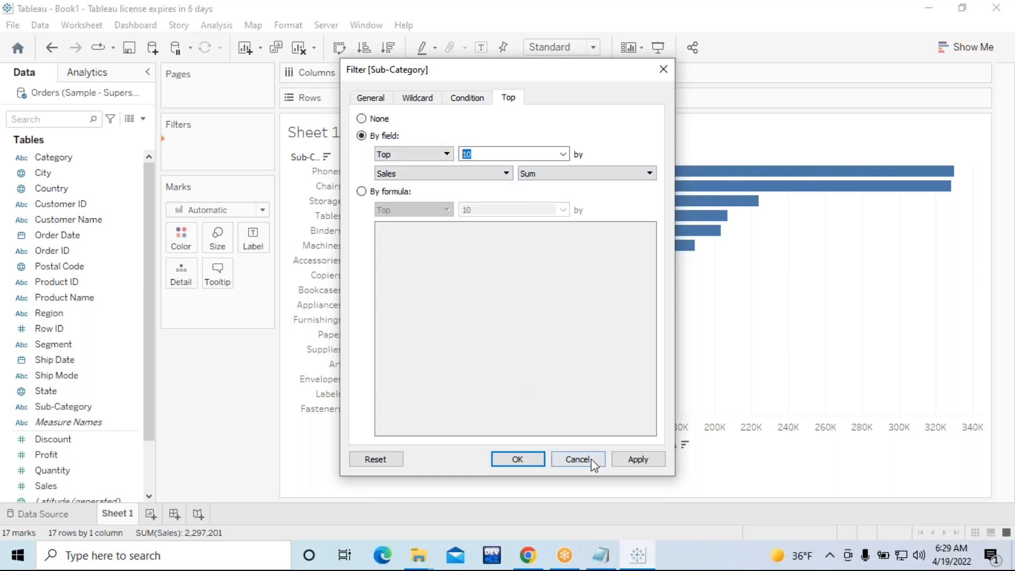
pyautogui.click(627, 460)
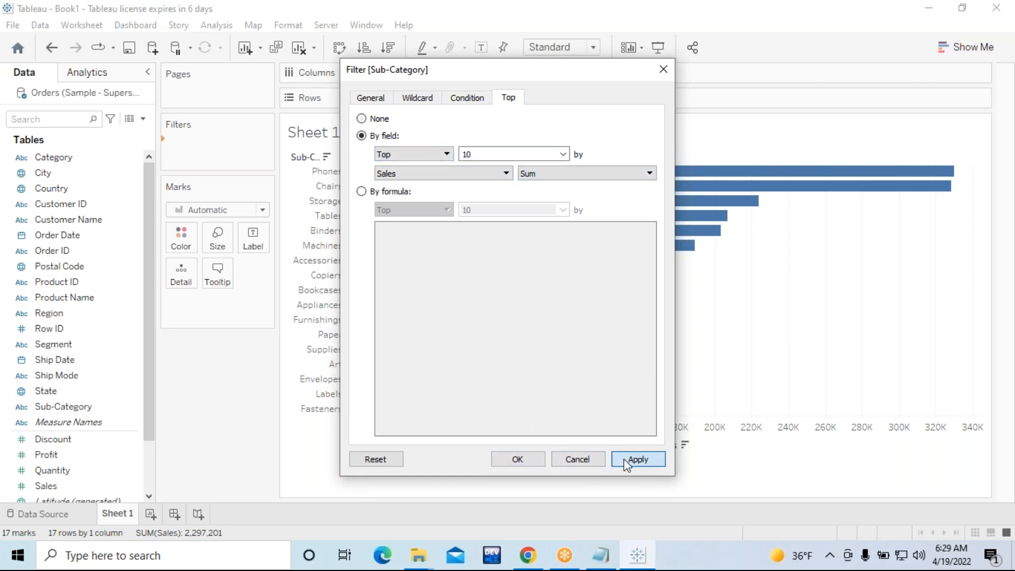
pyautogui.click(518, 460)
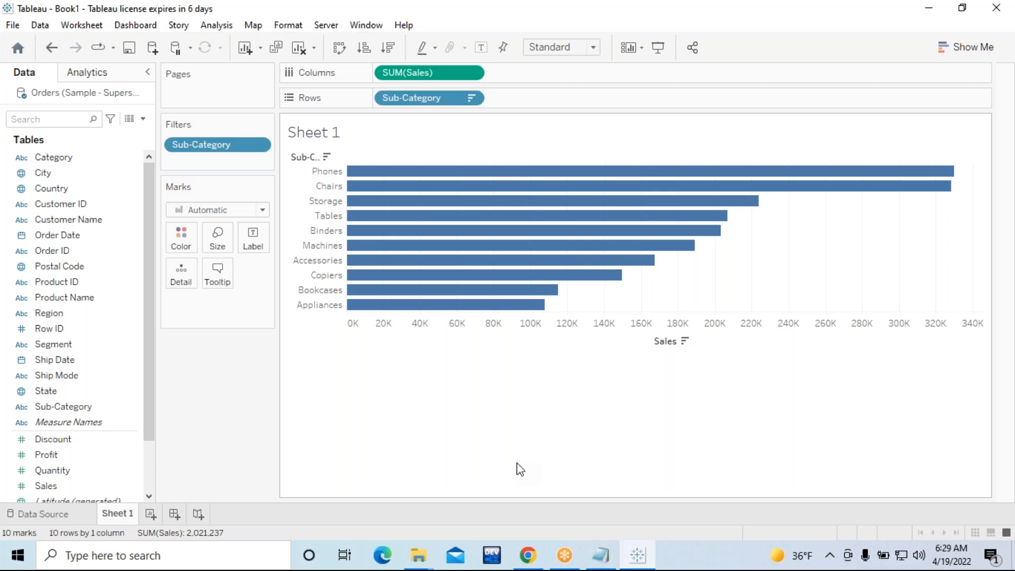
# Step: Add the line "Top 5 , Top 3" beneath the Parameters line in the Notepad notes, and return to the Tableau worksheet
pyautogui.click(600, 555)
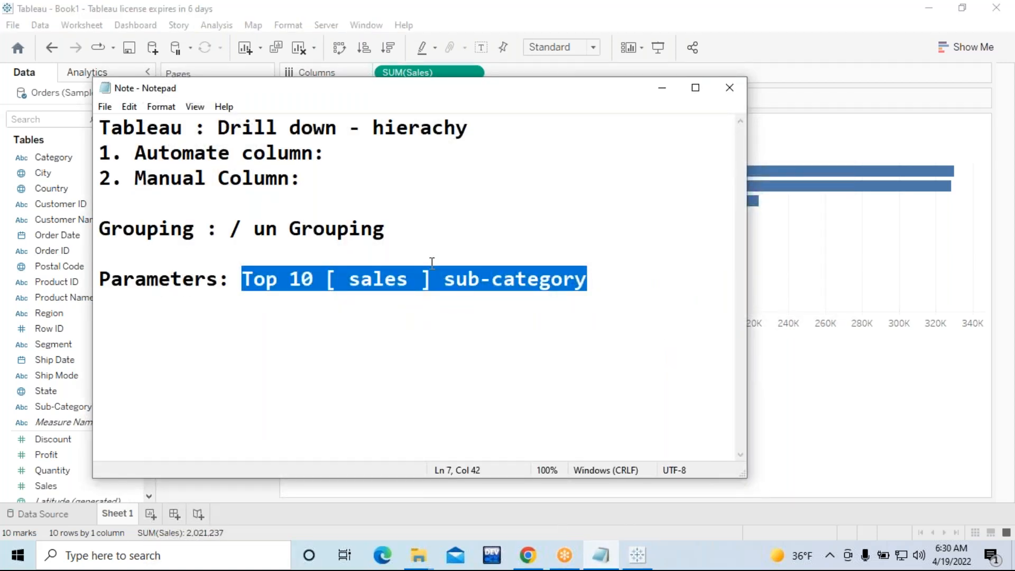
pyautogui.click(603, 284)
pyautogui.press('Return')
pyautogui.write('Top 5 ')
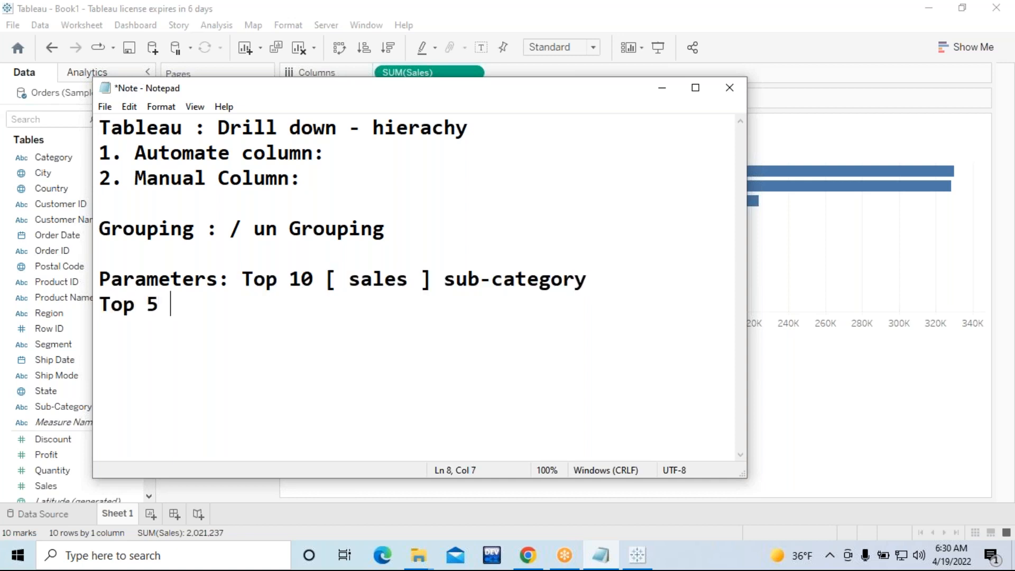
pyautogui.write(', Top 3')
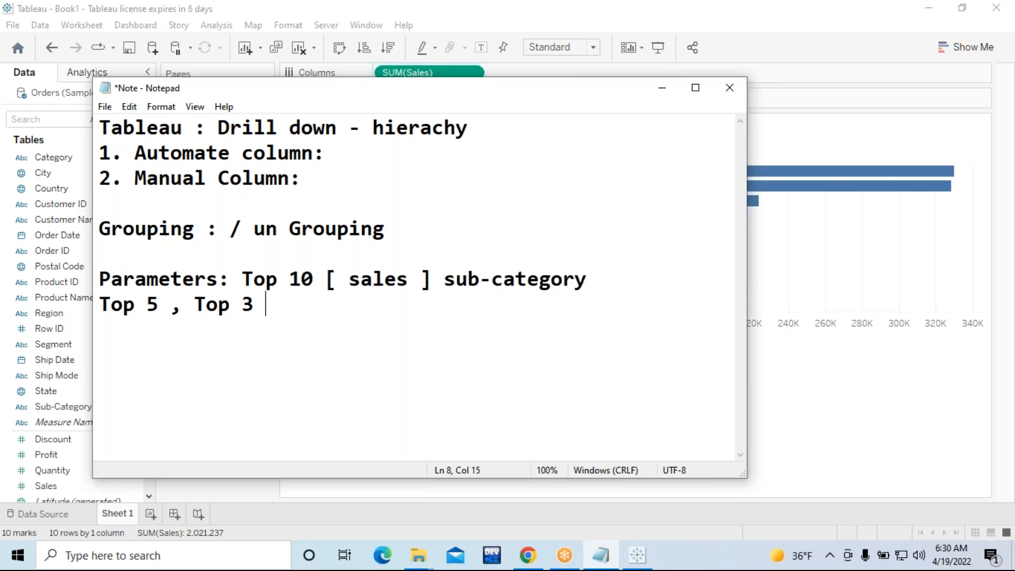
pyautogui.click(670, 91)
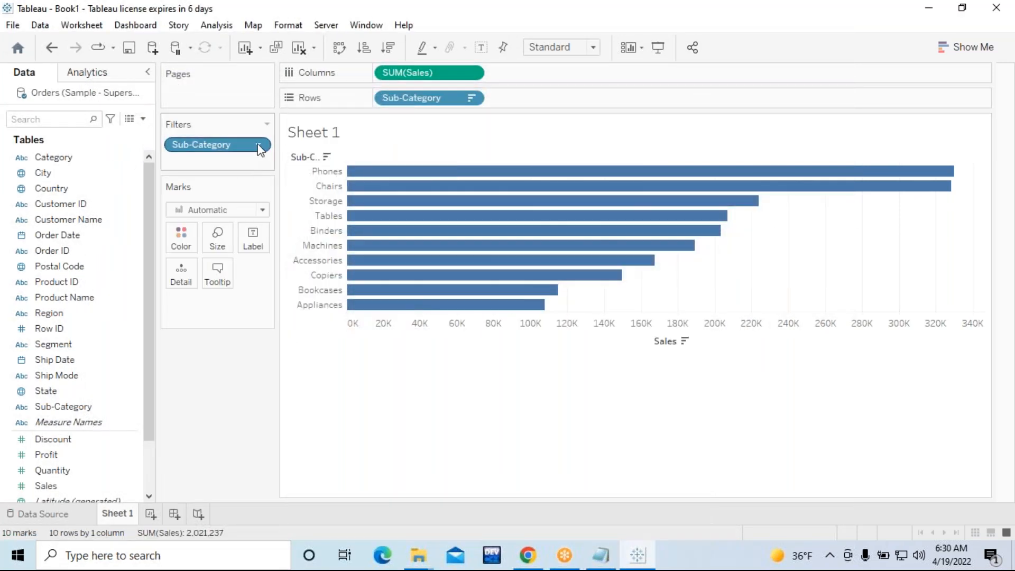
# Step: Edit the Sub-Category filter to keep the top 5 by sum of Sales, and apply it
pyautogui.click(259, 146)
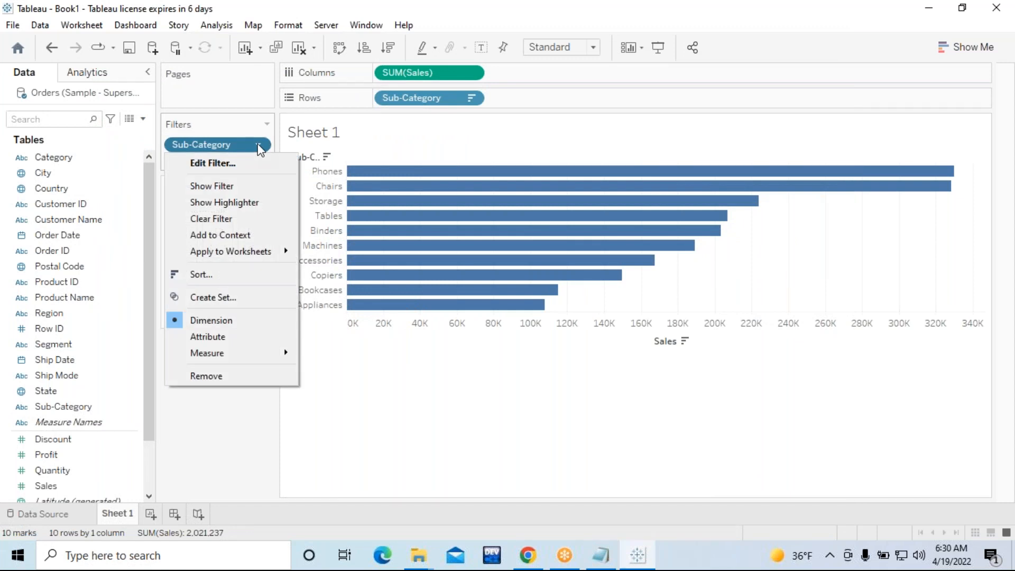
pyautogui.click(231, 165)
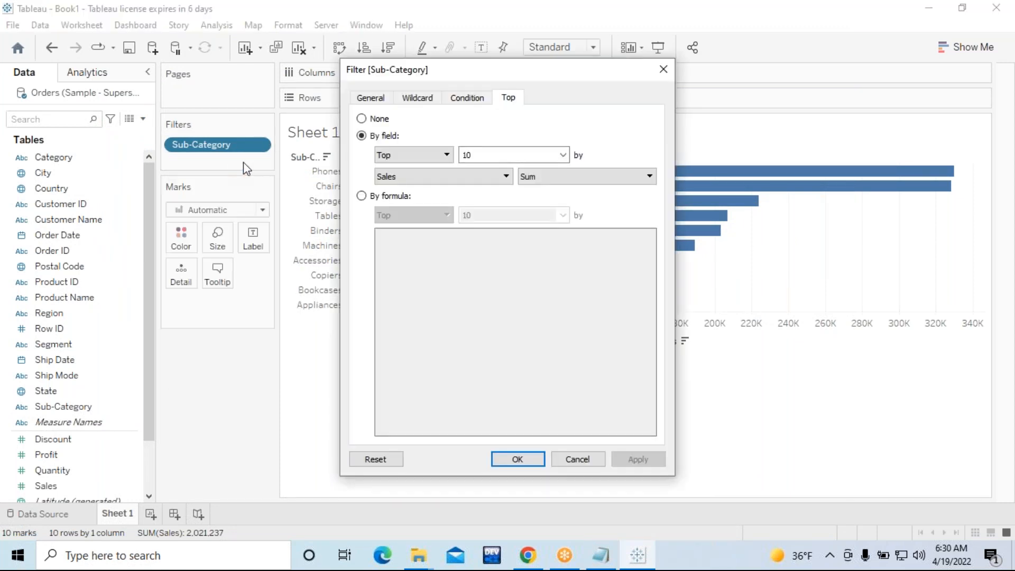
pyautogui.press('BackSpace')
pyautogui.write('5')
pyautogui.press('BackSpace')
pyautogui.press('BackSpace')
pyautogui.write('5')
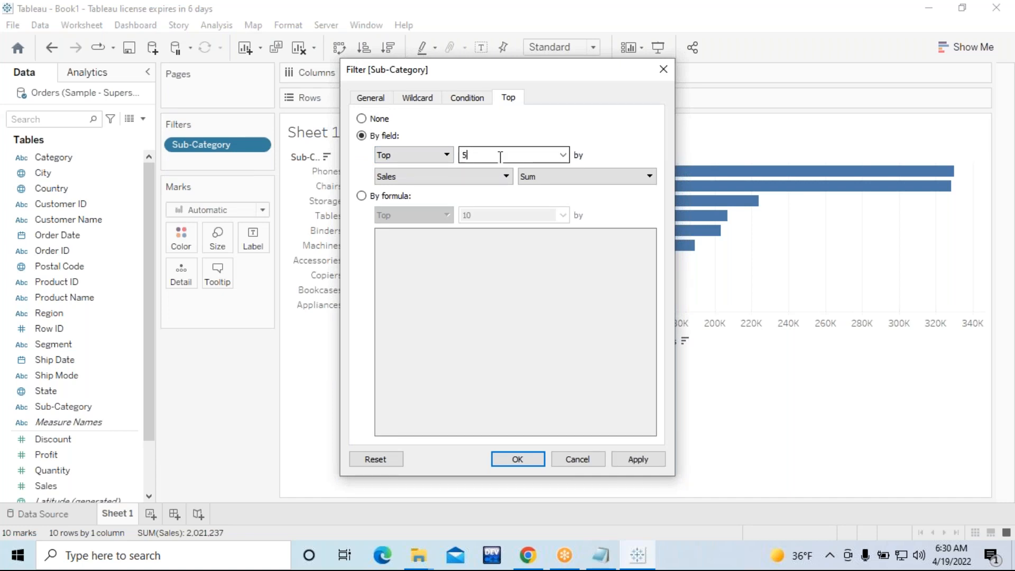
pyautogui.click(656, 460)
pyautogui.click(521, 463)
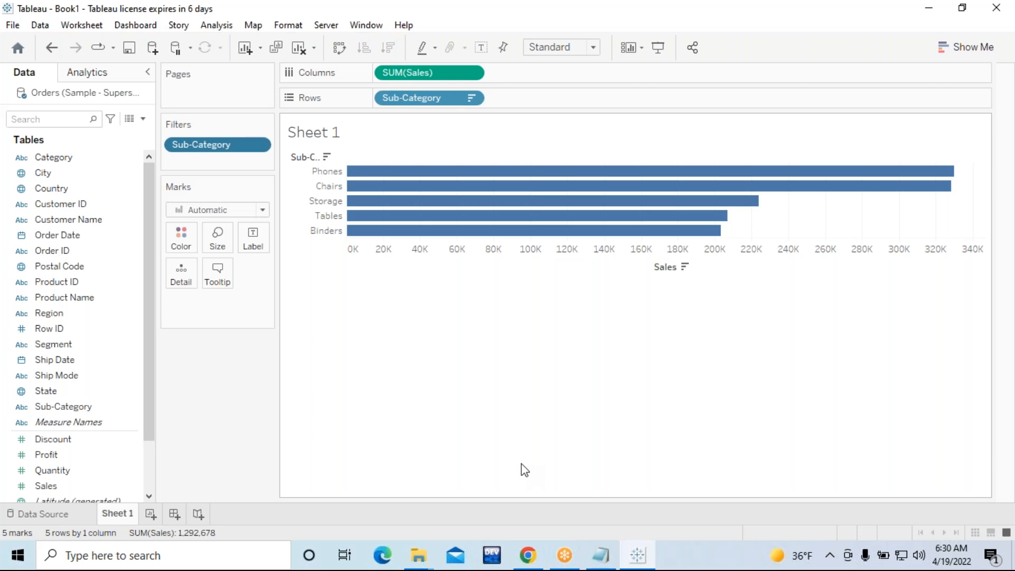
# Step: Bring up the Notepad notes, highlight the word "Parameters", and return to the Tableau worksheet
pyautogui.click(601, 555)
pyautogui.moveTo(219, 278); pyautogui.dragTo(97, 281)
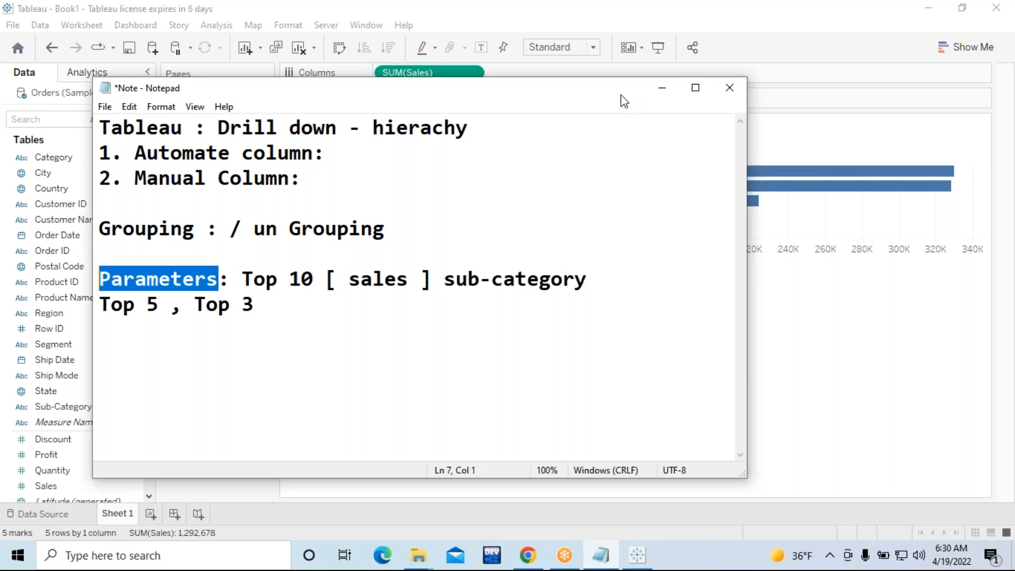
pyautogui.click(658, 90)
# Step: Set the Sub-Category filter's top limit to 10, and apply the change
pyautogui.click(252, 146)
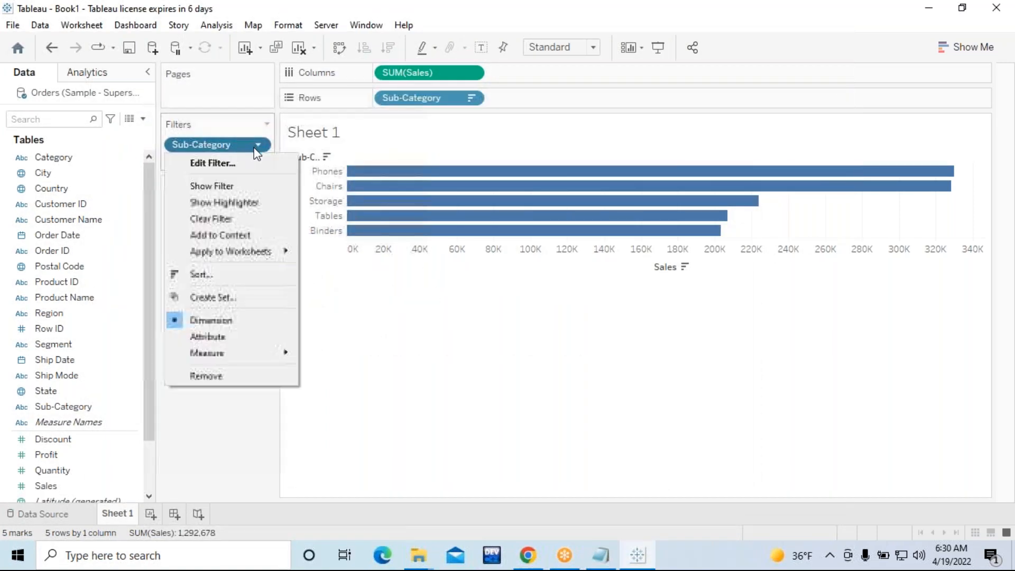
pyautogui.click(248, 163)
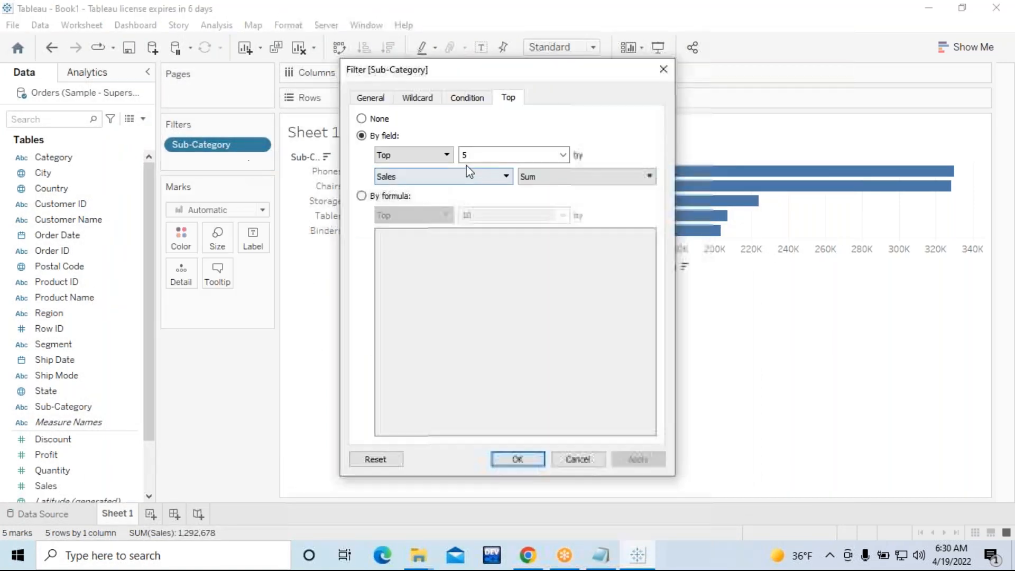
pyautogui.press('BackSpace')
pyautogui.write('10')
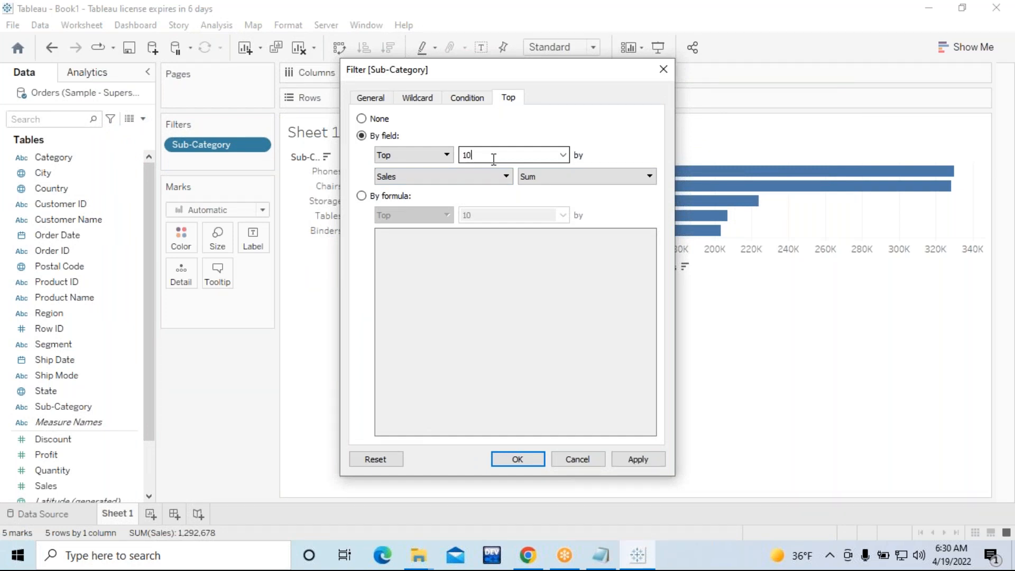
pyautogui.click(634, 460)
pyautogui.click(520, 458)
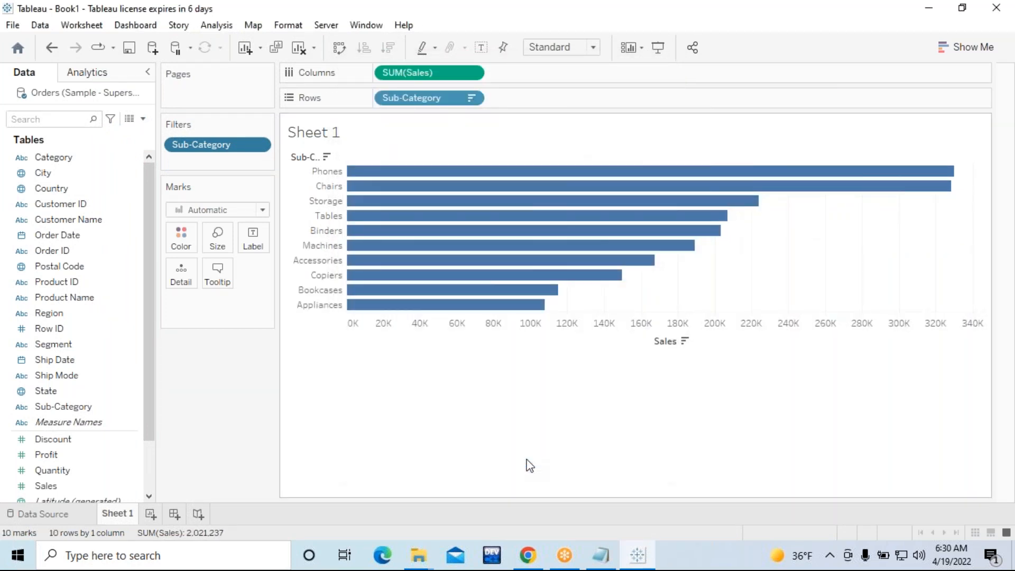
# Step: Remove the existing Sub-Category filter and start a new one limited by field to the top sub-categories by sum of Sales
pyautogui.moveTo(201, 145); pyautogui.dragTo(220, 404)
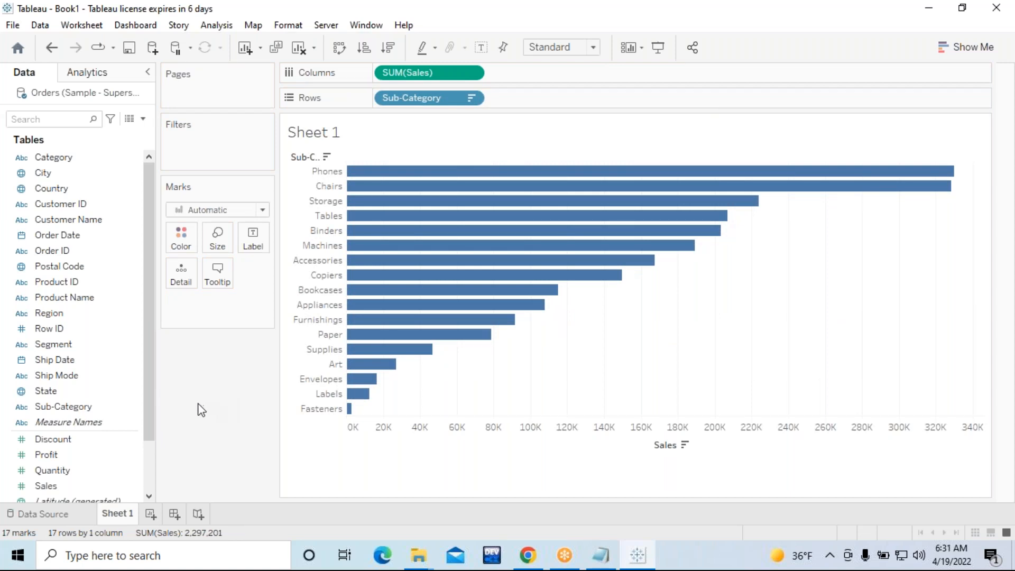
pyautogui.click(109, 407)
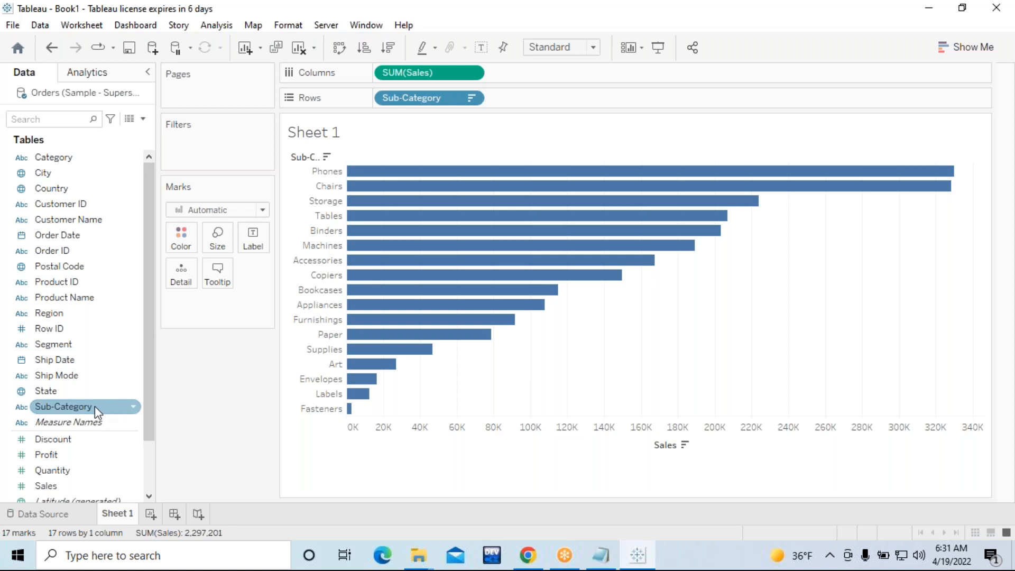
pyautogui.click(94, 406)
pyautogui.moveTo(94, 406); pyautogui.dragTo(230, 142)
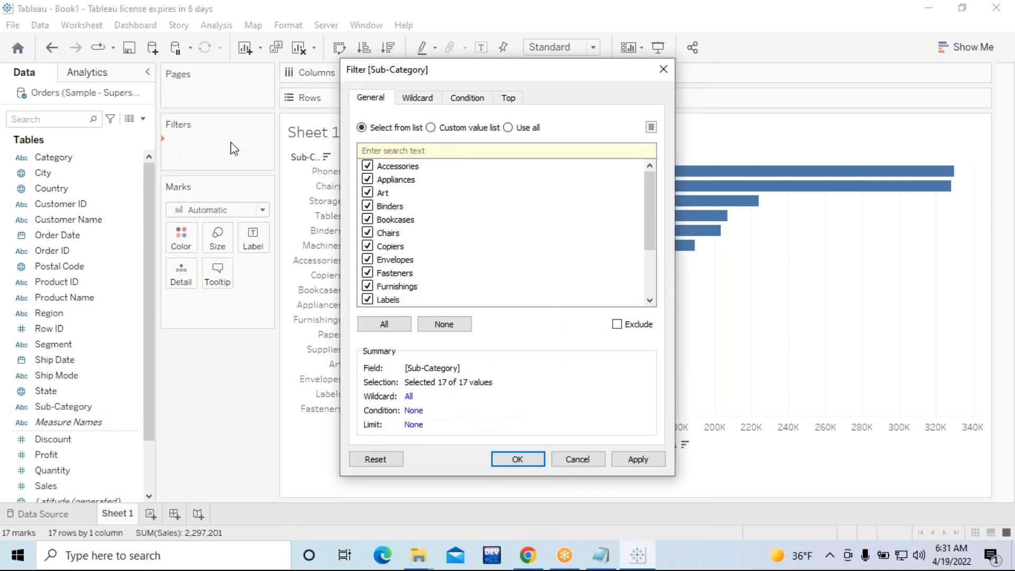
pyautogui.click(508, 99)
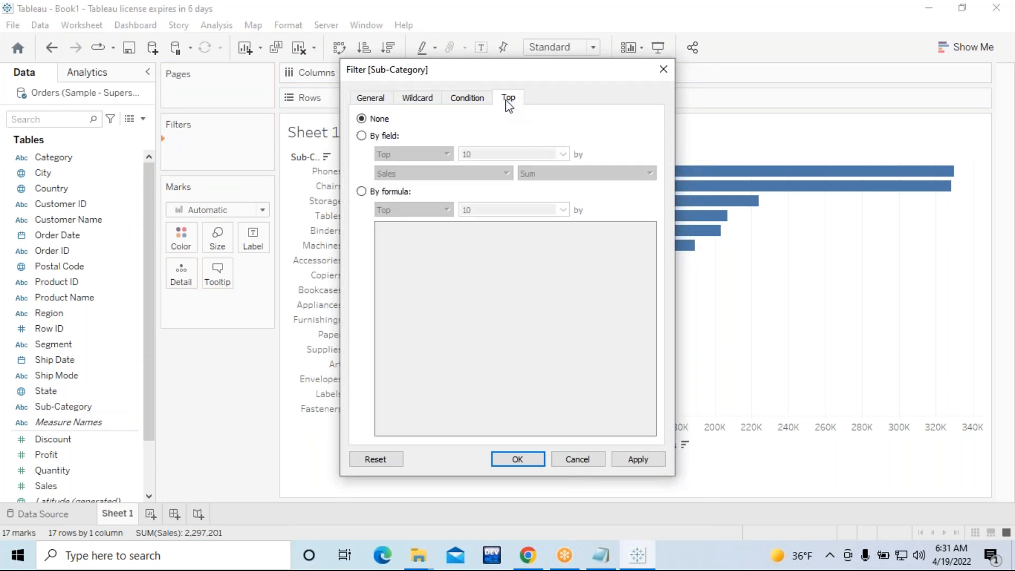
pyautogui.click(362, 136)
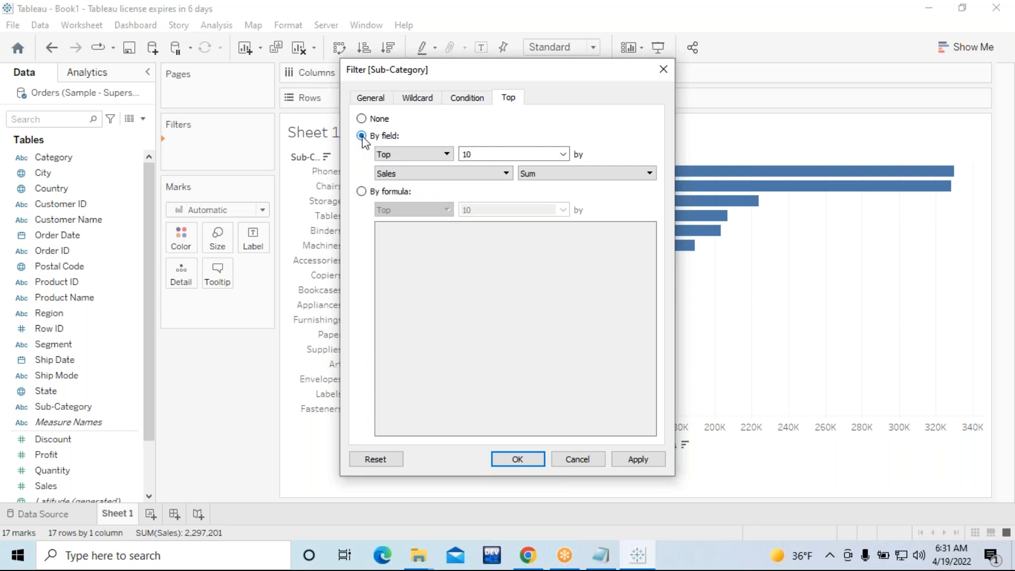
pyautogui.click(466, 154)
pyautogui.click(564, 154)
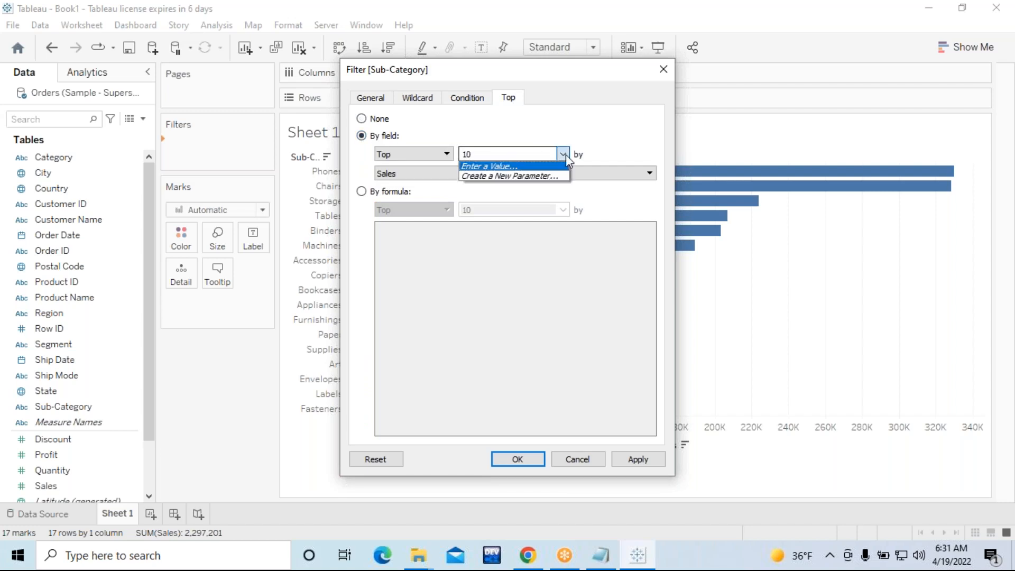
pyautogui.click(563, 155)
pyautogui.click(563, 154)
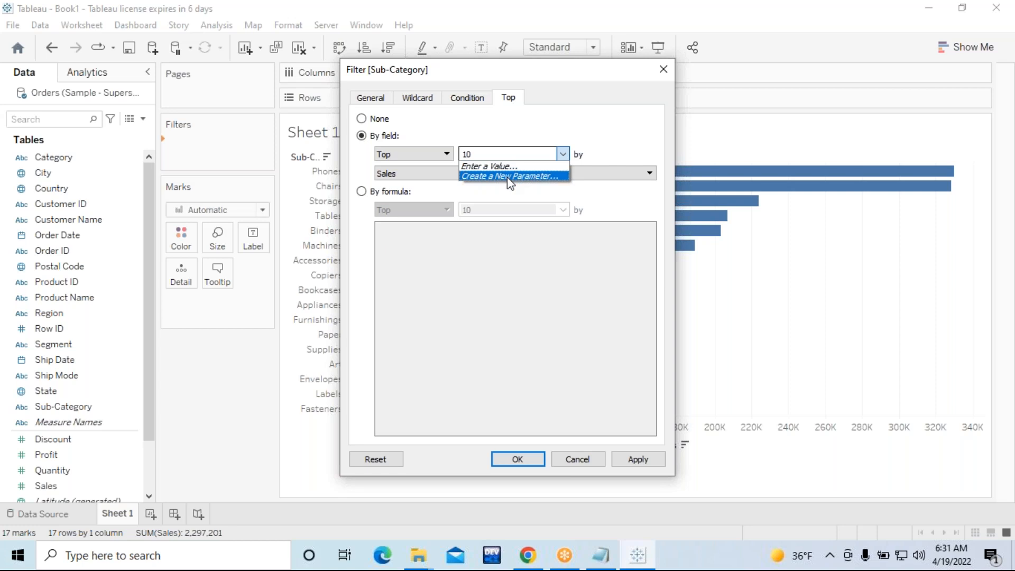
pyautogui.click(563, 155)
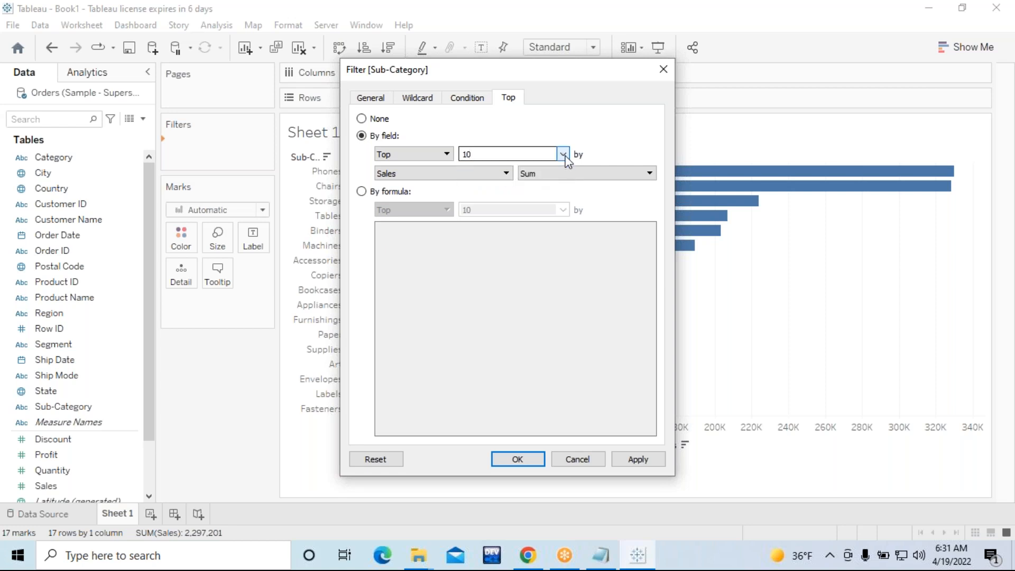
pyautogui.click(563, 154)
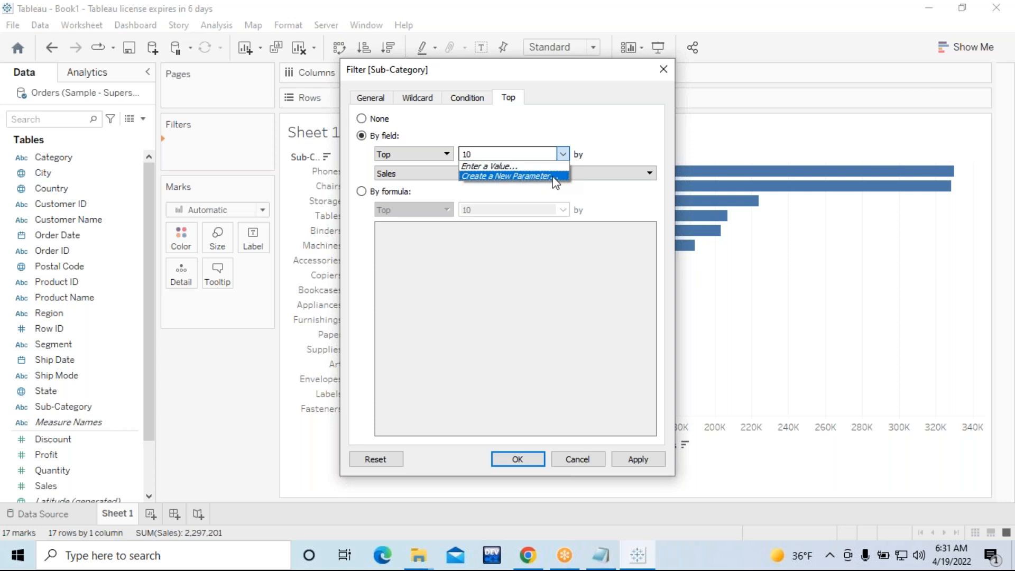
pyautogui.click(553, 177)
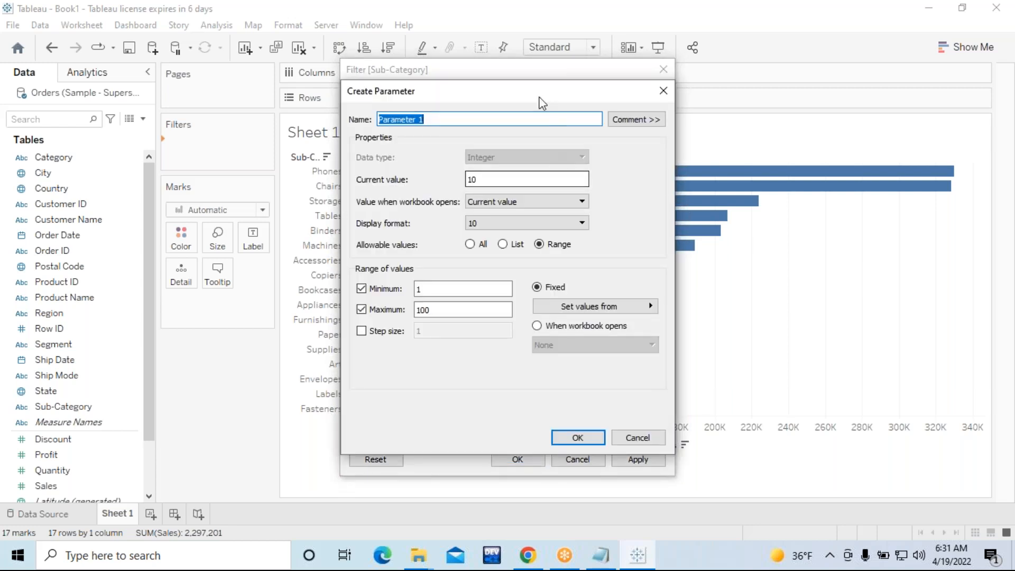
pyautogui.moveTo(538, 100); pyautogui.dragTo(492, 98)
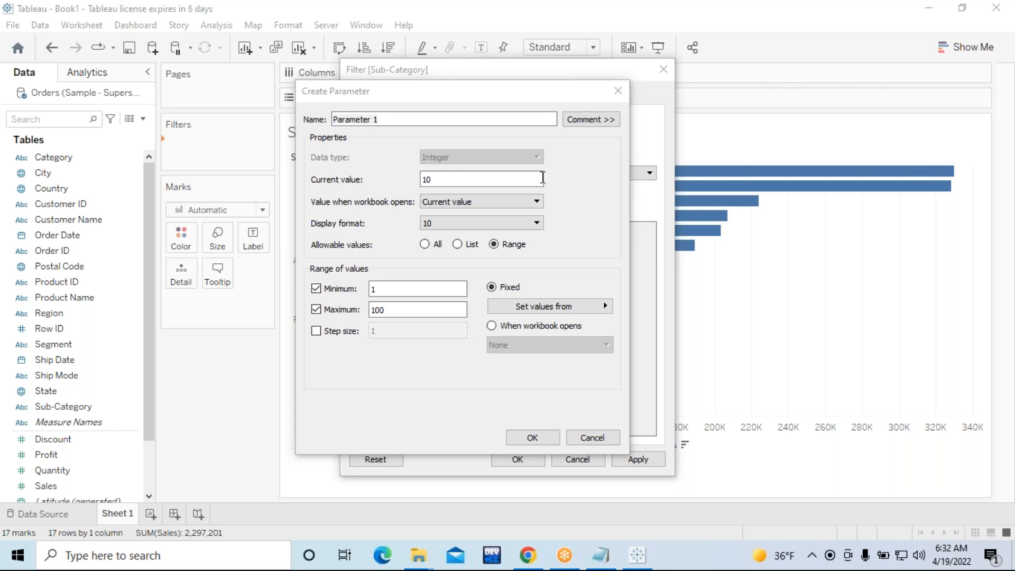
pyautogui.click(618, 91)
# Step: Start a new parameter for the filter's top limit and name it MyParameter
pyautogui.click(563, 154)
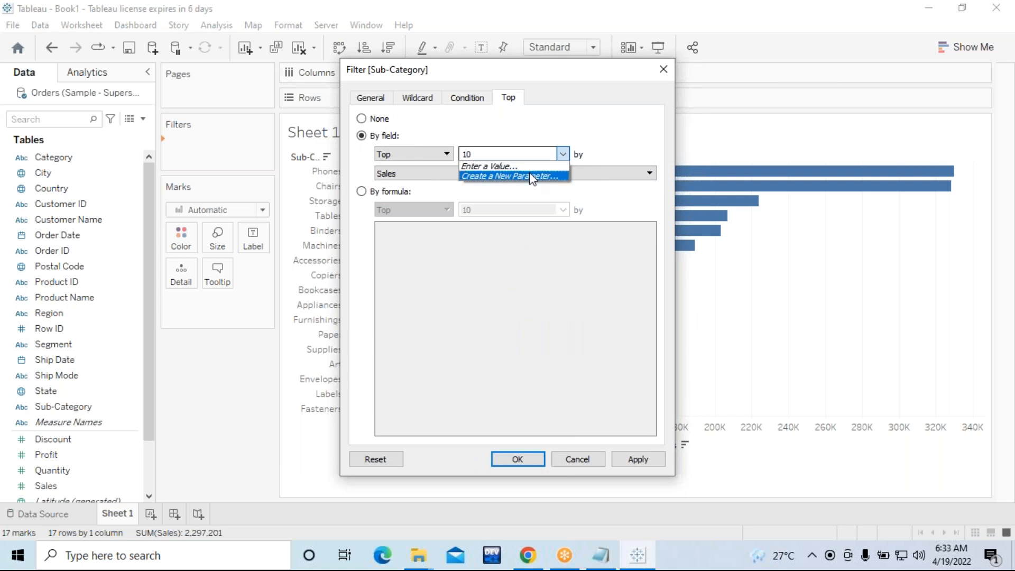
pyautogui.click(545, 177)
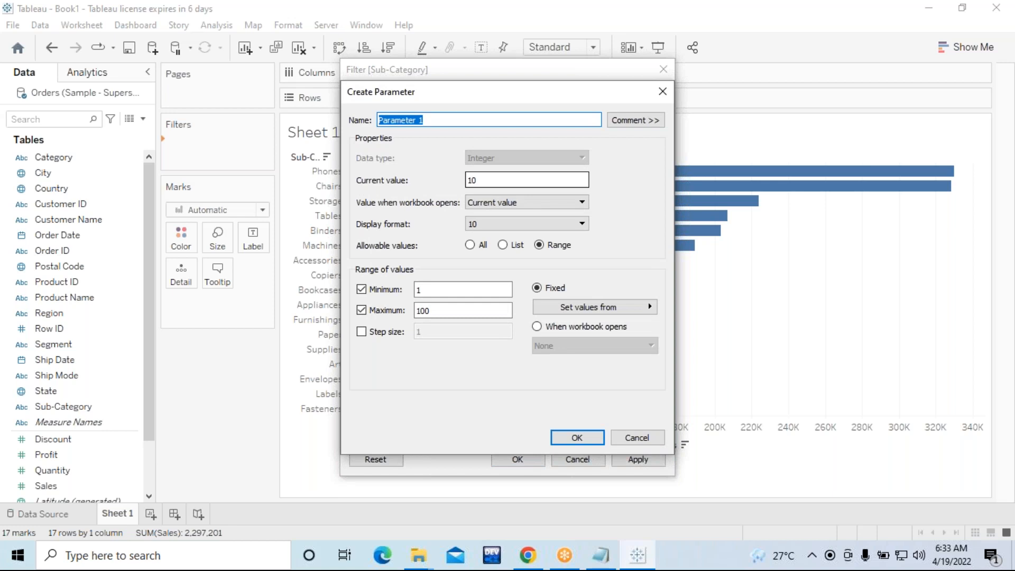
pyautogui.press('BackSpace')
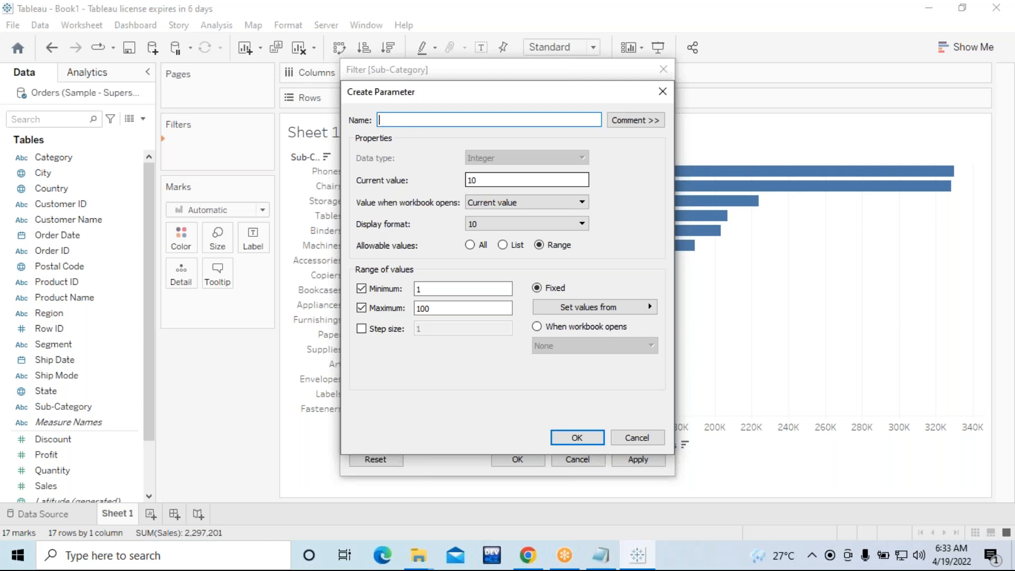
pyautogui.write('MyParameter')
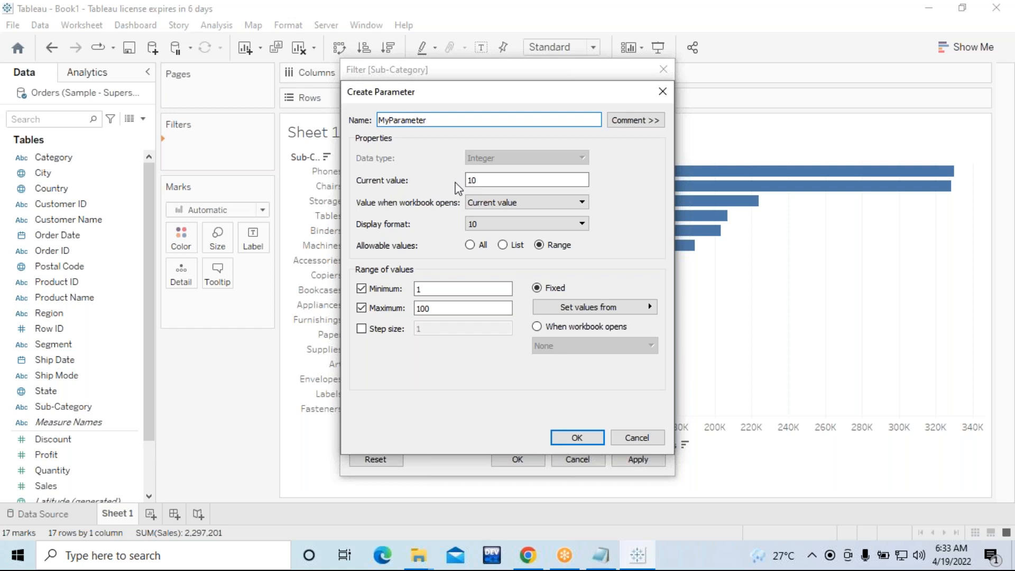
# Step: Set the parameter's range of values to a minimum of 3 and a maximum of 10
pyautogui.click(442, 310)
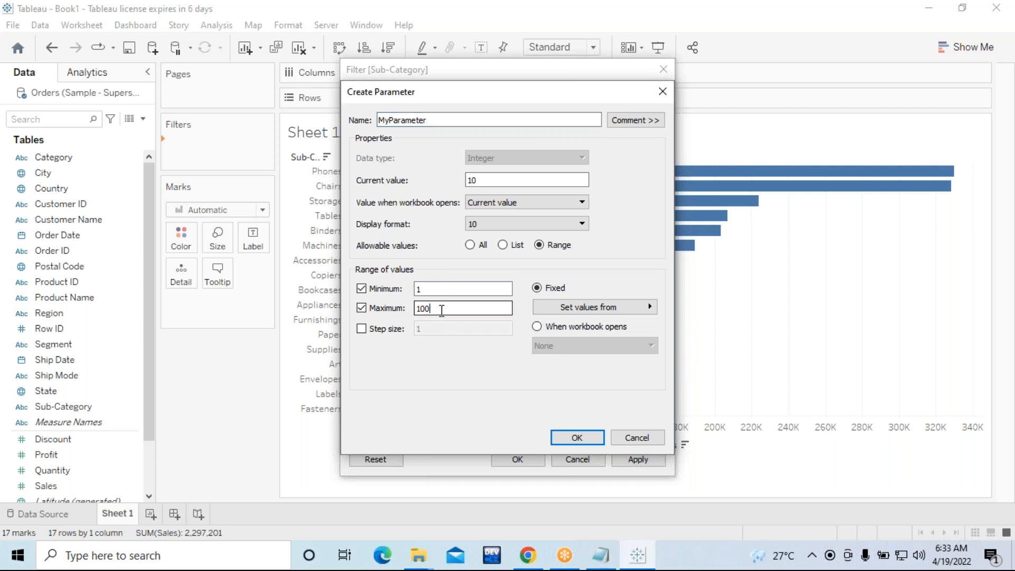
pyautogui.press('BackSpace')
pyautogui.click(421, 290)
pyautogui.moveTo(433, 308); pyautogui.dragTo(413, 308)
pyautogui.click(427, 290)
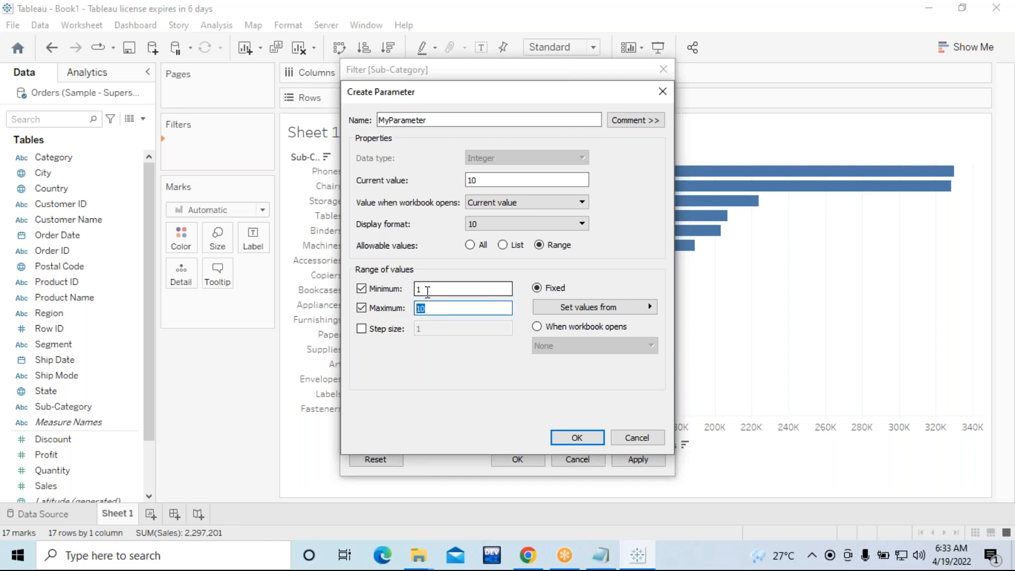
pyautogui.press('BackSpace')
pyautogui.write('3')
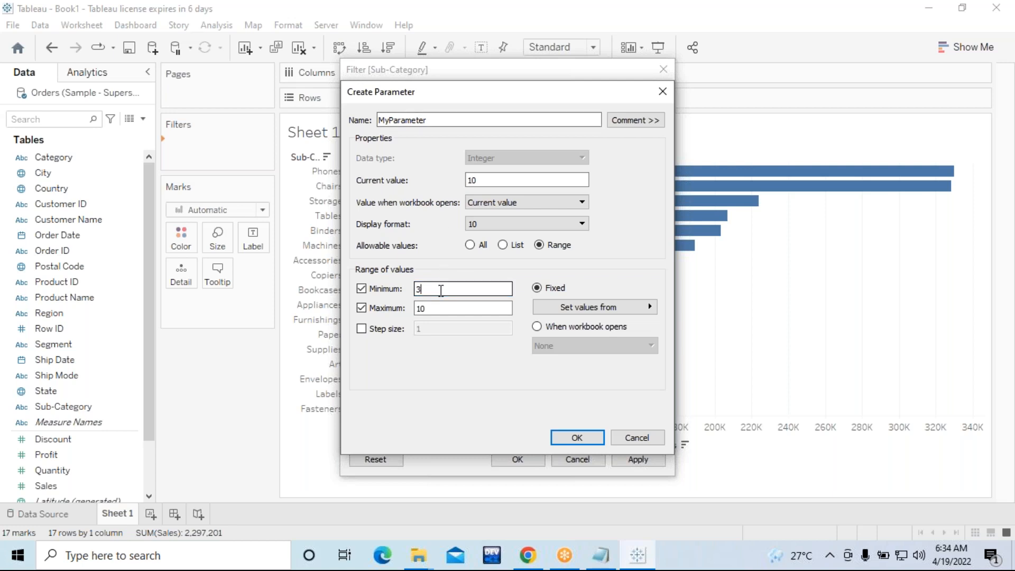
pyautogui.click(438, 307)
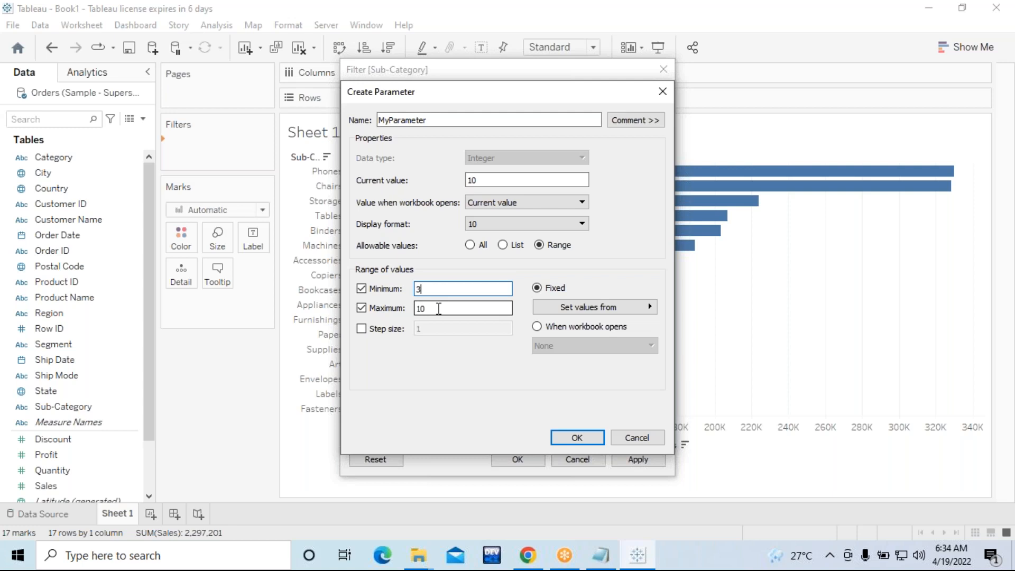
# Step: Create the parameter and apply the Sub-Category filter with MyParameter as its top limit by sum of Sales
pyautogui.click(573, 438)
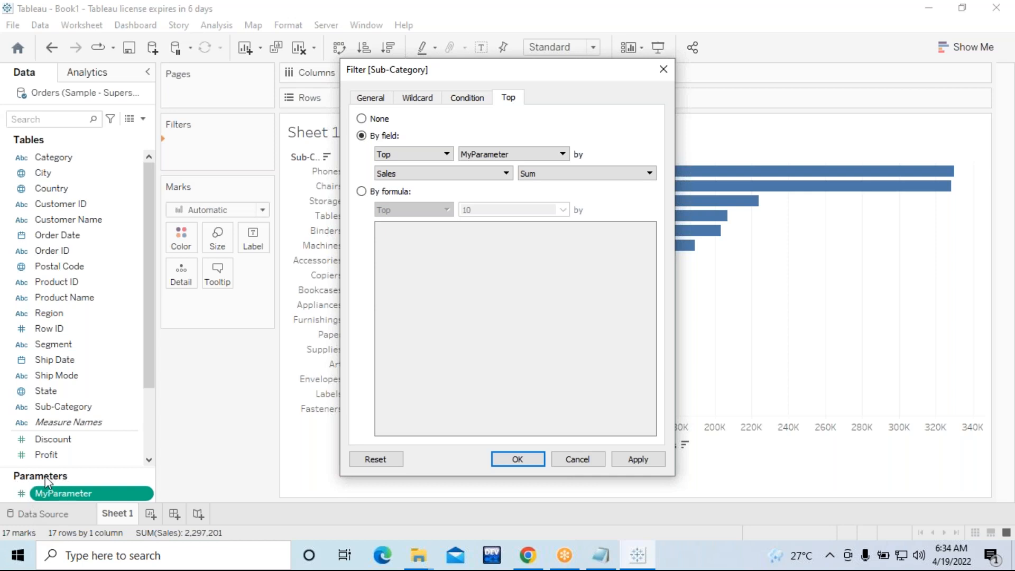
pyautogui.click(642, 464)
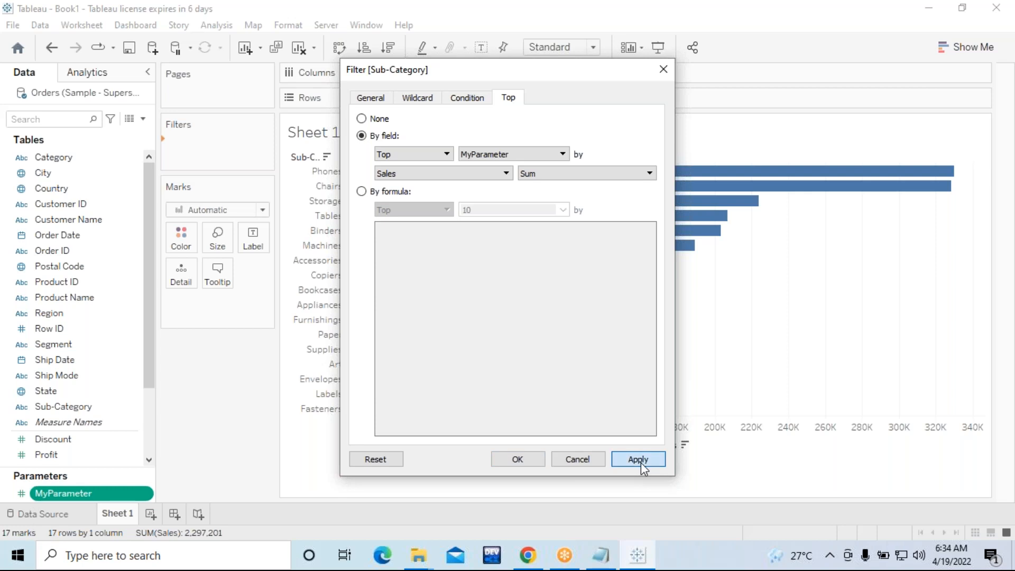
pyautogui.click(517, 459)
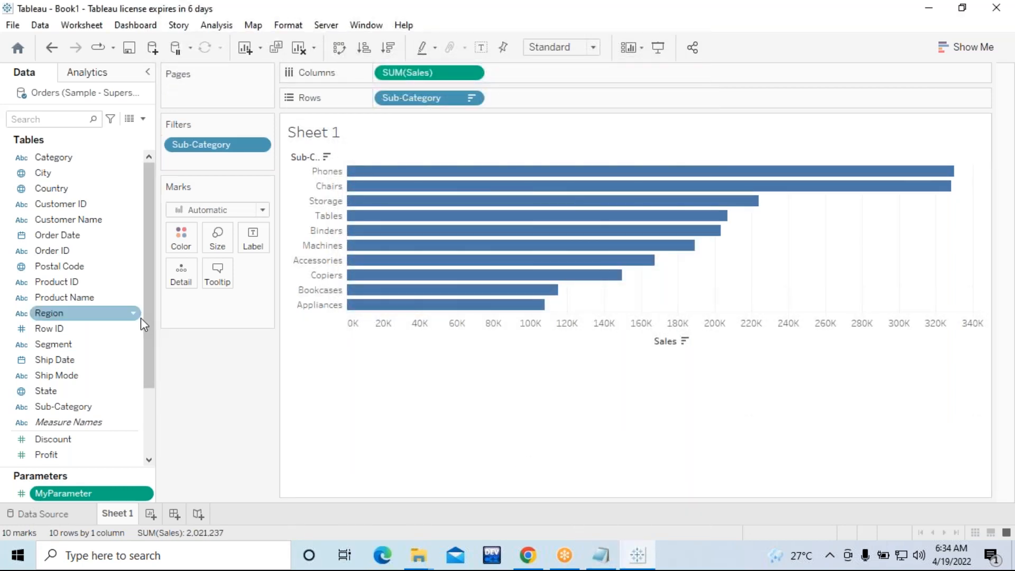
# Step: Add the MyParameter parameter to the chart view as a color encoding for the bars
pyautogui.moveTo(144, 319); pyautogui.dragTo(148, 391)
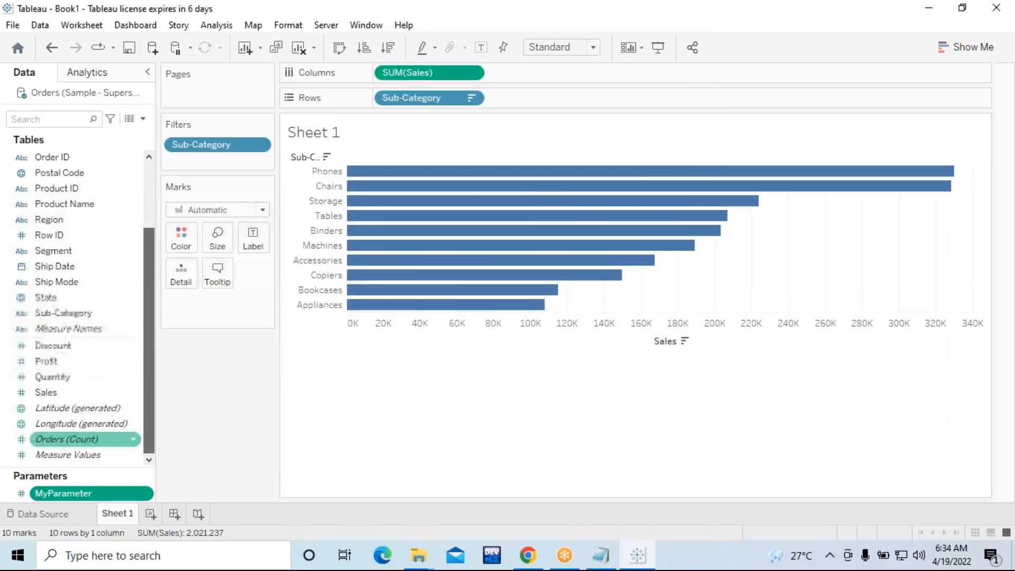
pyautogui.click(93, 497)
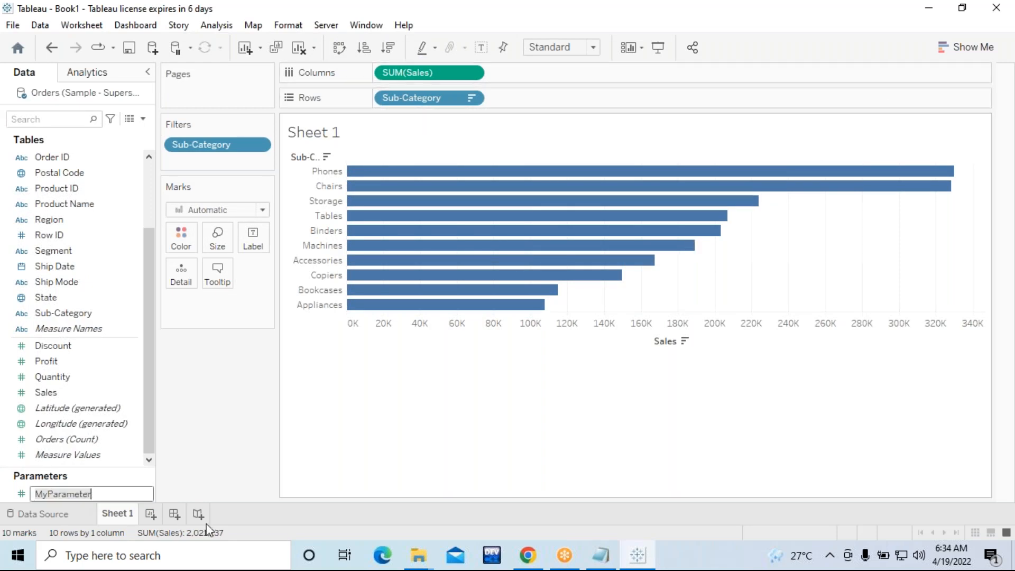
pyautogui.click(172, 490)
pyautogui.moveTo(98, 493); pyautogui.dragTo(798, 198)
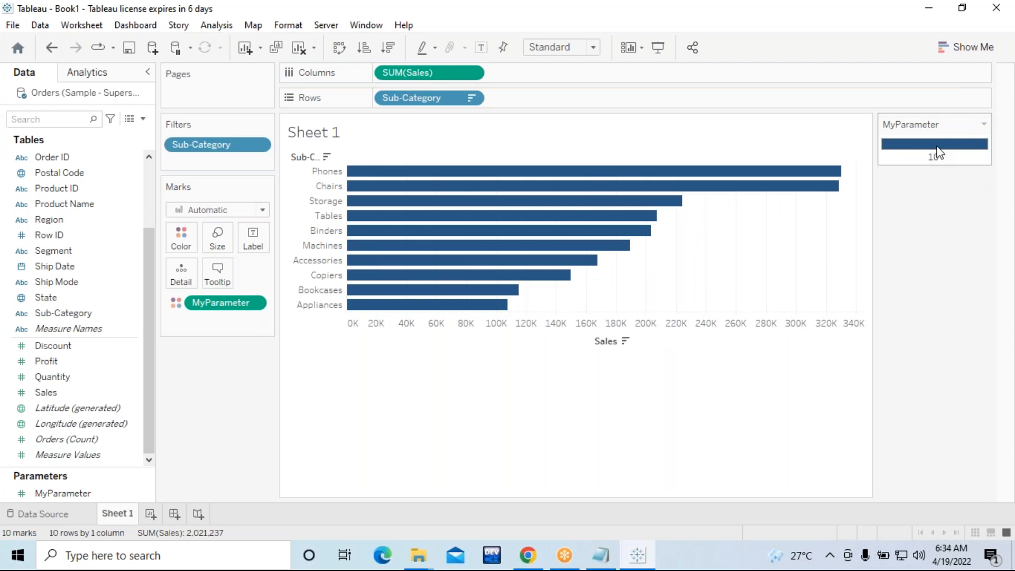
# Step: Inspect the MyParameter legend's color settings and undo adding the parameter to the view
pyautogui.click(984, 125)
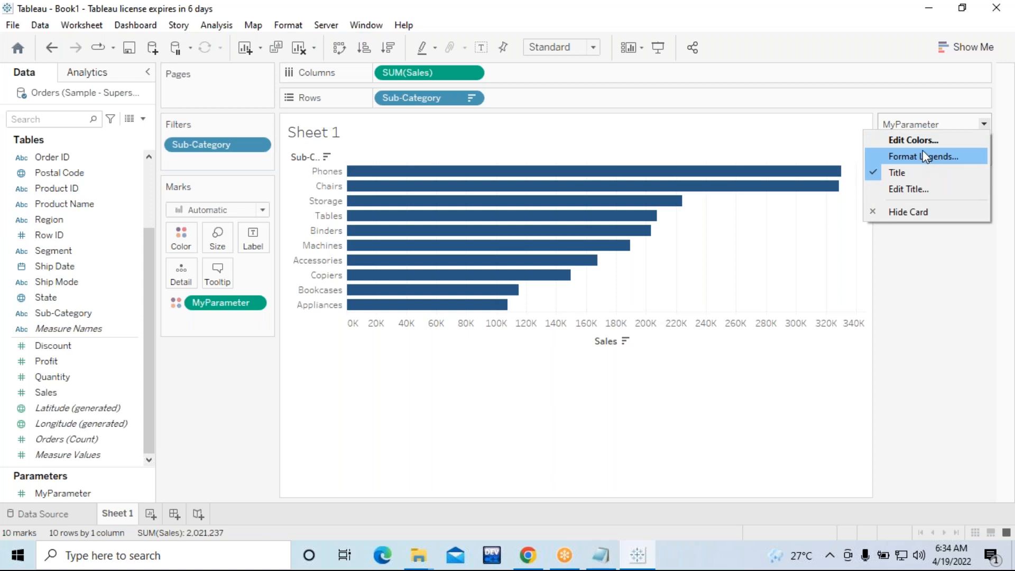
pyautogui.click(909, 263)
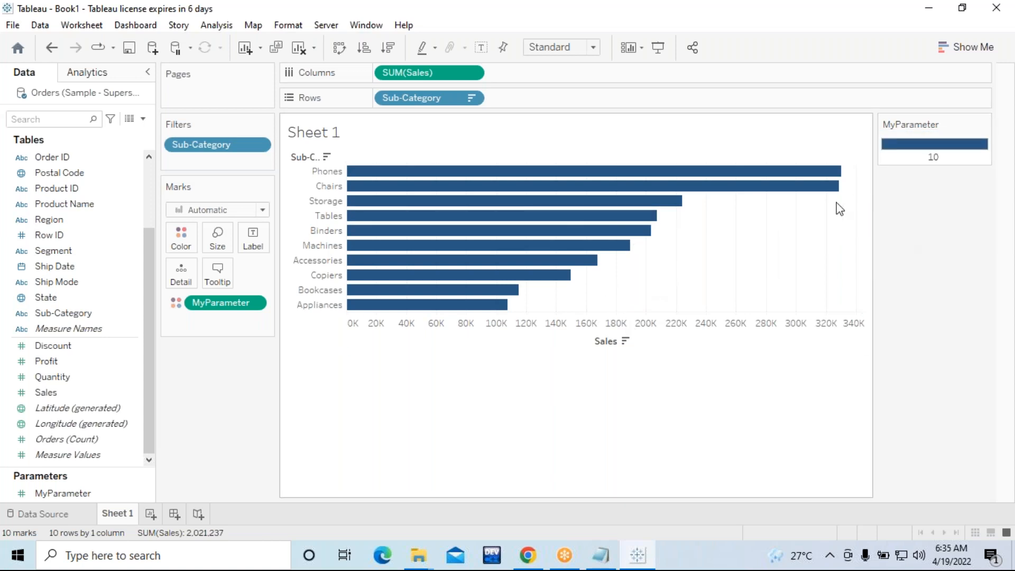
pyautogui.doubleClick(920, 150)
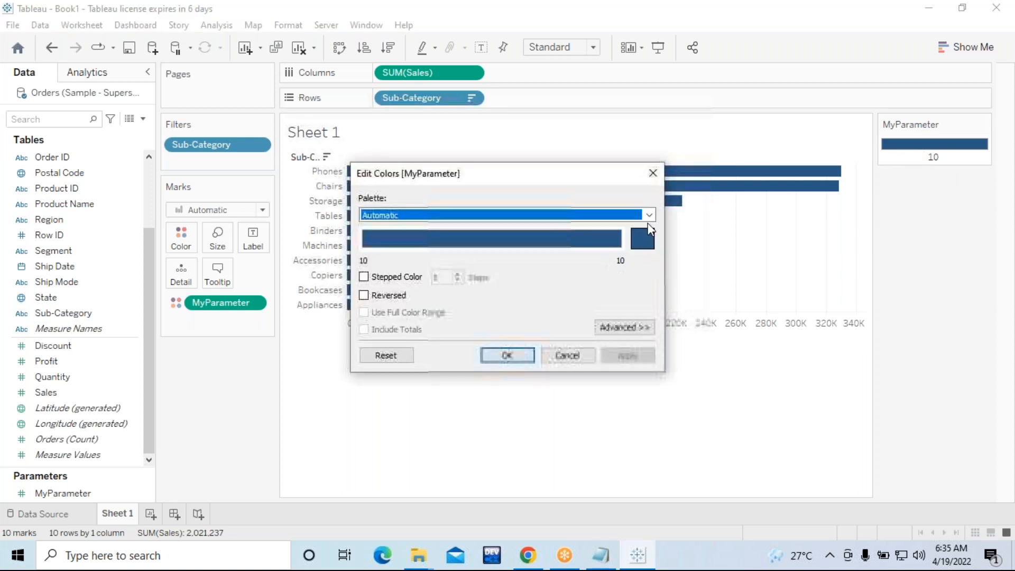
pyautogui.click(654, 174)
pyautogui.hotkey('ctrl', 'z')
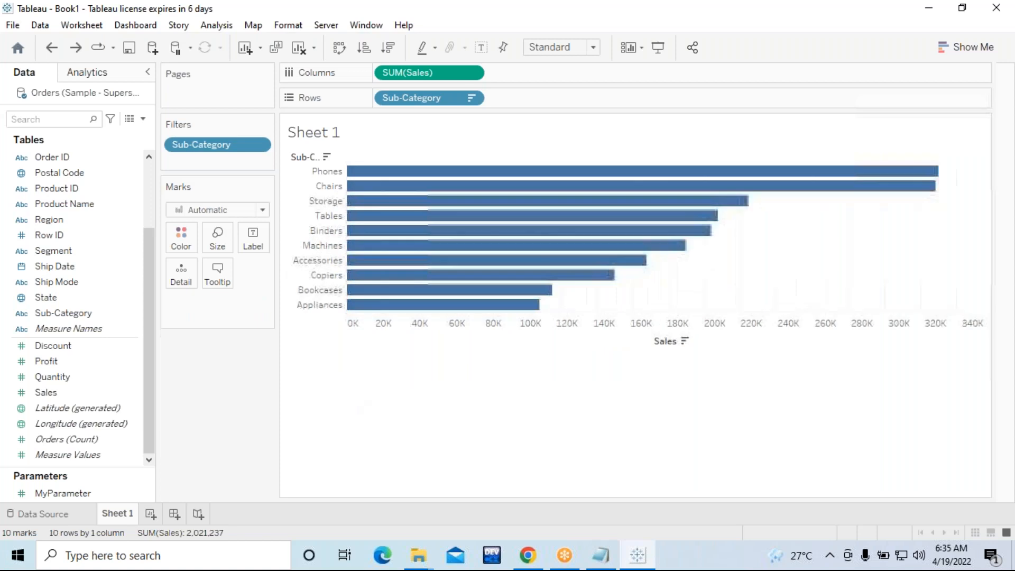
# Step: Try adding MyParameter to the columns beside the sum of Sales and undo it
pyautogui.click(966, 52)
pyautogui.click(963, 53)
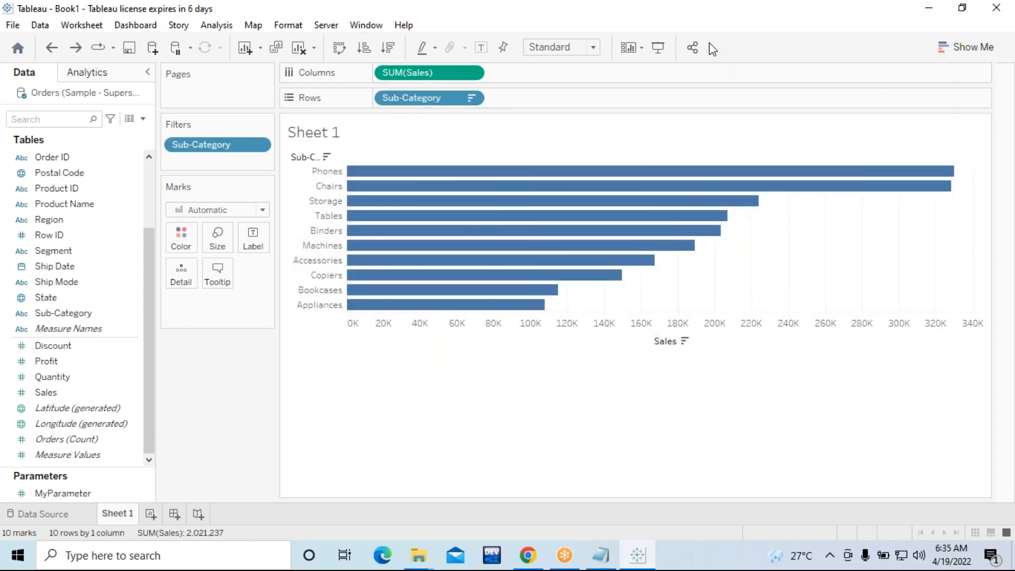
pyautogui.click(55, 494)
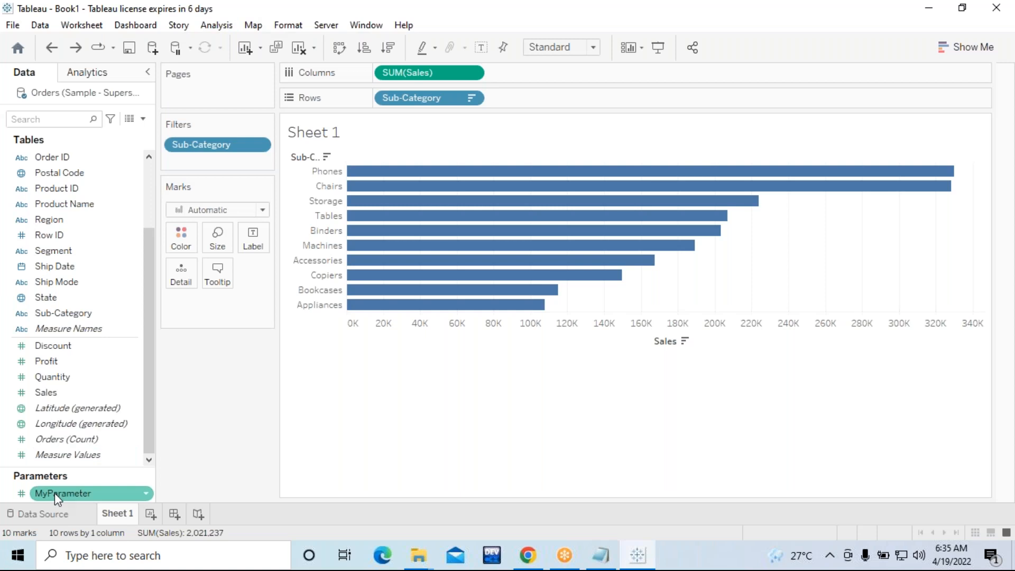
pyautogui.doubleClick(55, 493)
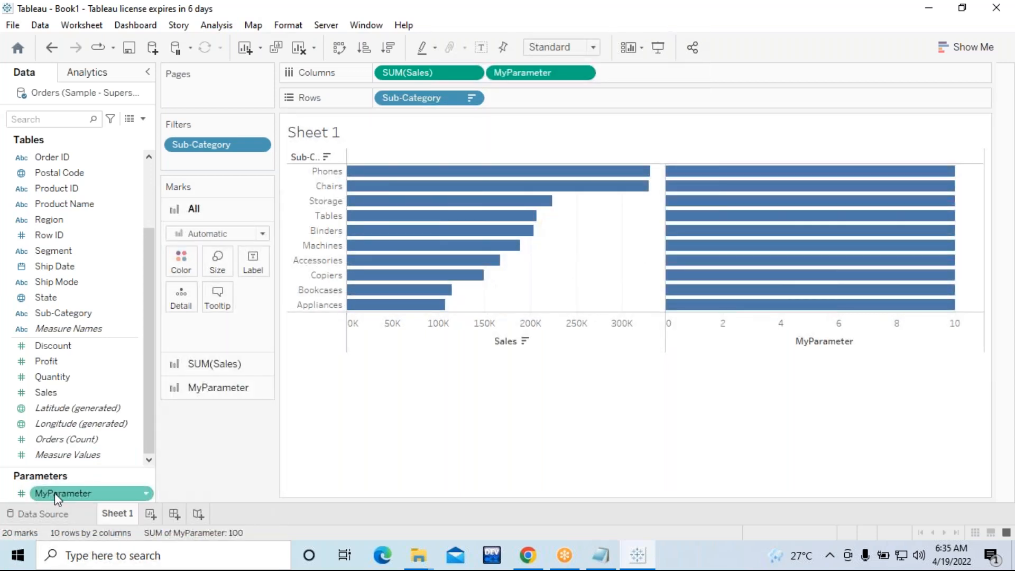
pyautogui.hotkey('ctrl', 'z')
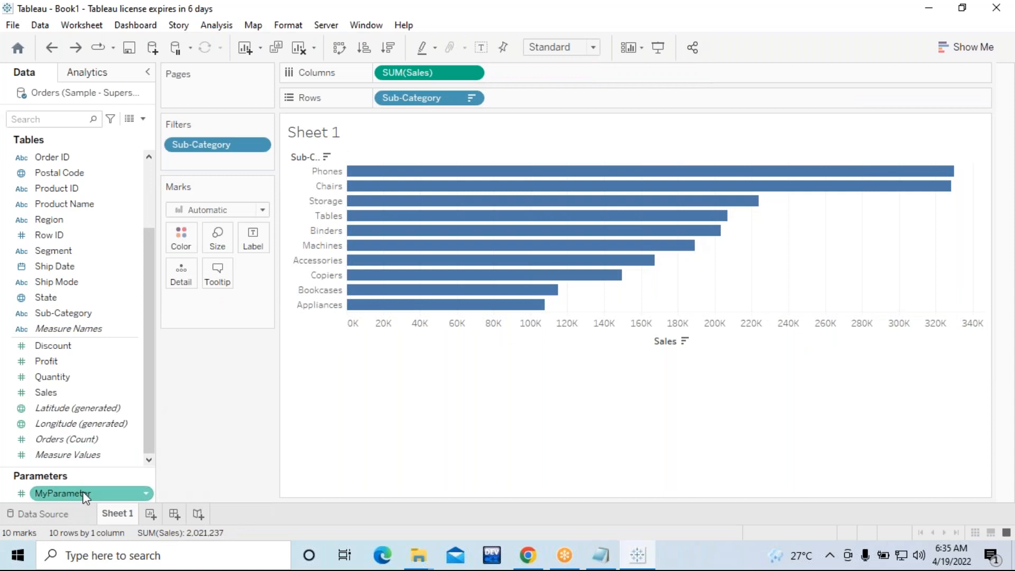
# Step: Try placing MyParameter as a second axis over the Sales chart and undo it
pyautogui.moveTo(82, 491); pyautogui.dragTo(494, 446)
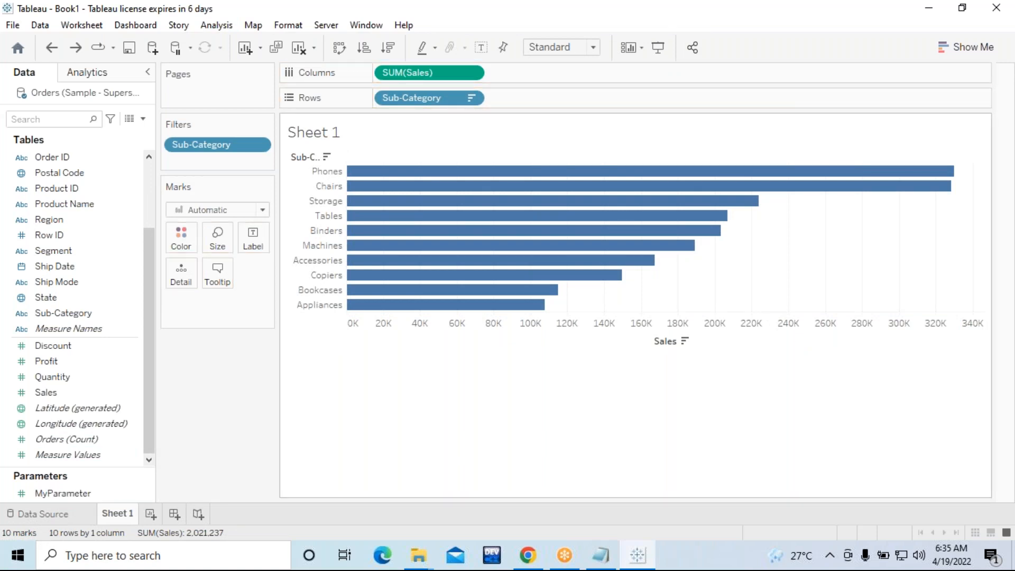
pyautogui.moveTo(64, 493); pyautogui.dragTo(650, 164)
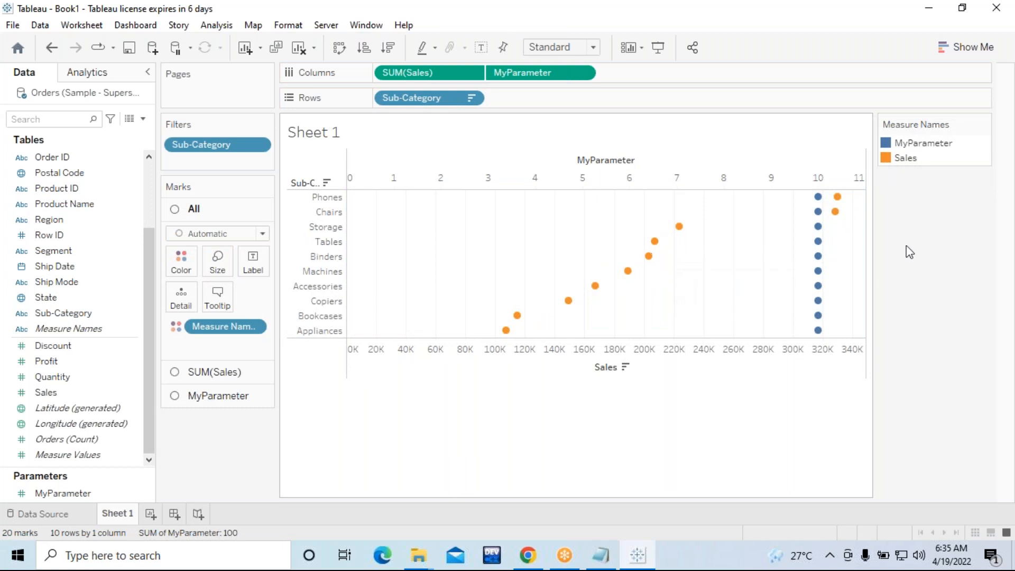
pyautogui.hotkey('ctrl', 'z')
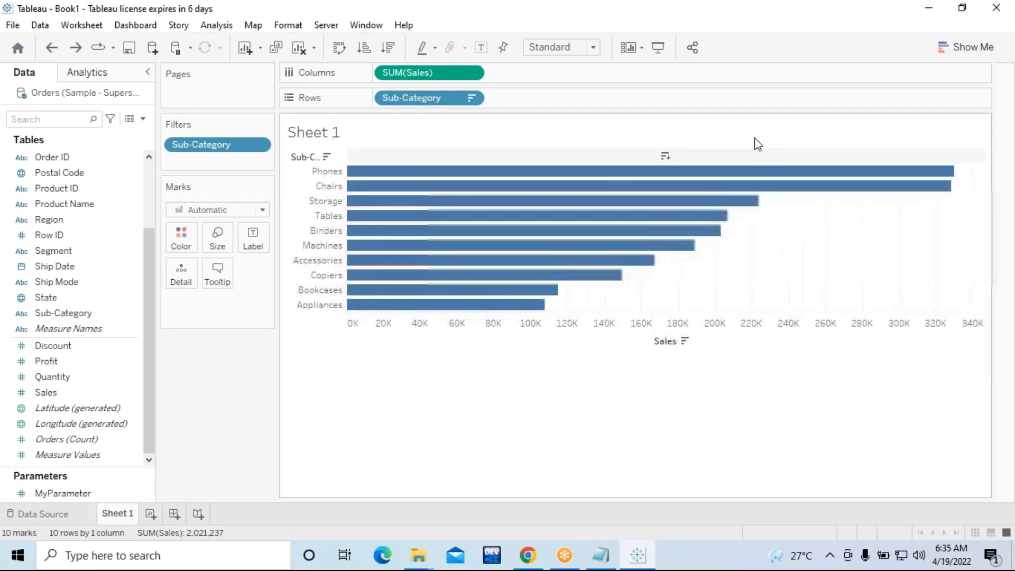
# Step: Place MyParameter on the Sales bars as their color encoding, with its legend card shown
pyautogui.click(968, 48)
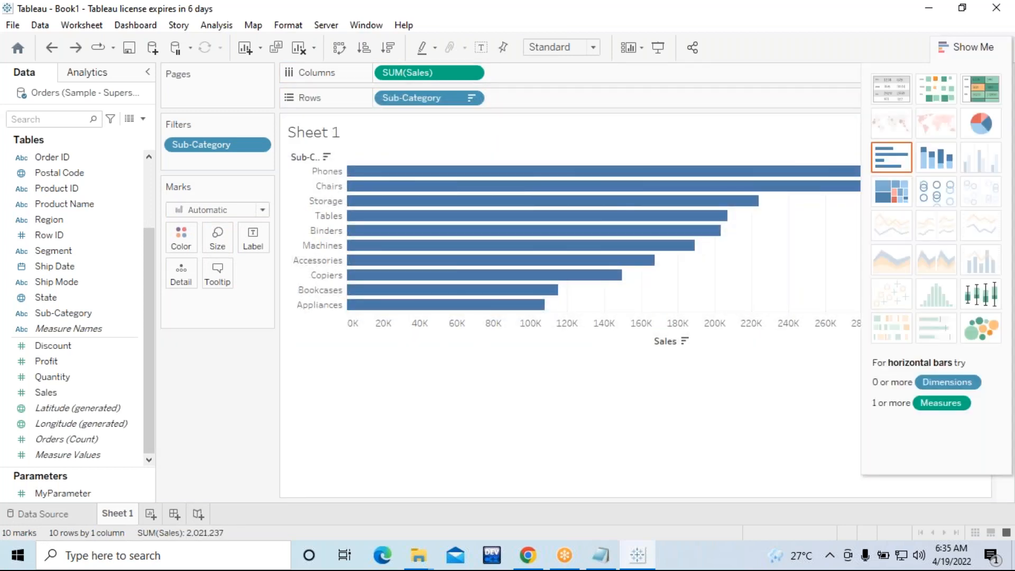
pyautogui.click(53, 494)
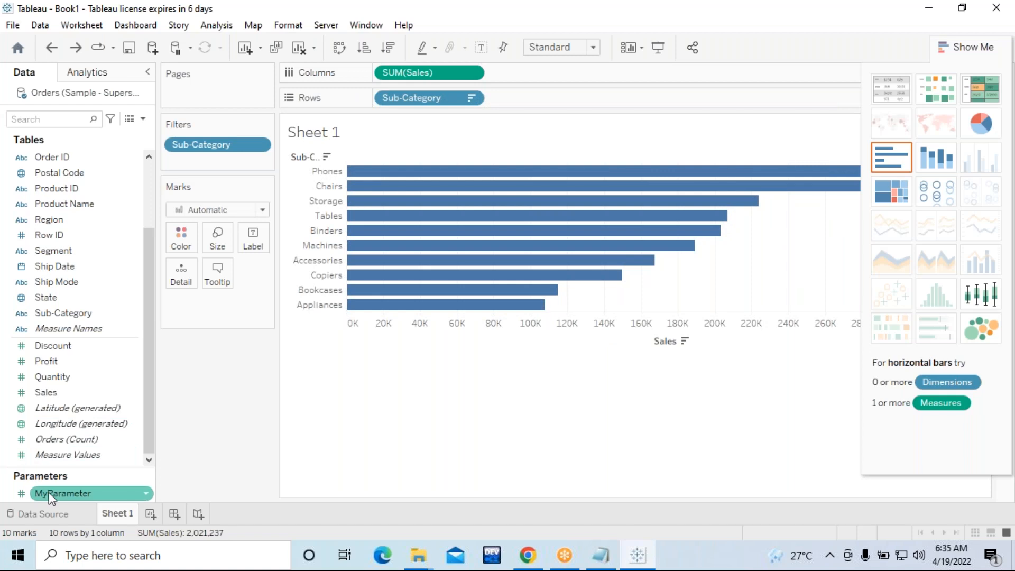
pyautogui.moveTo(56, 493); pyautogui.dragTo(420, 257)
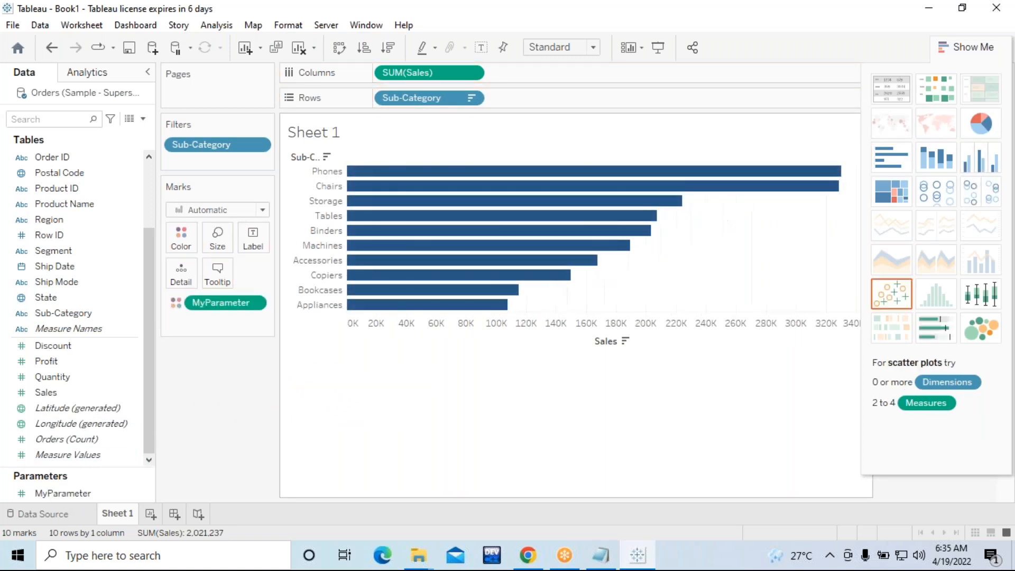
pyautogui.click(973, 48)
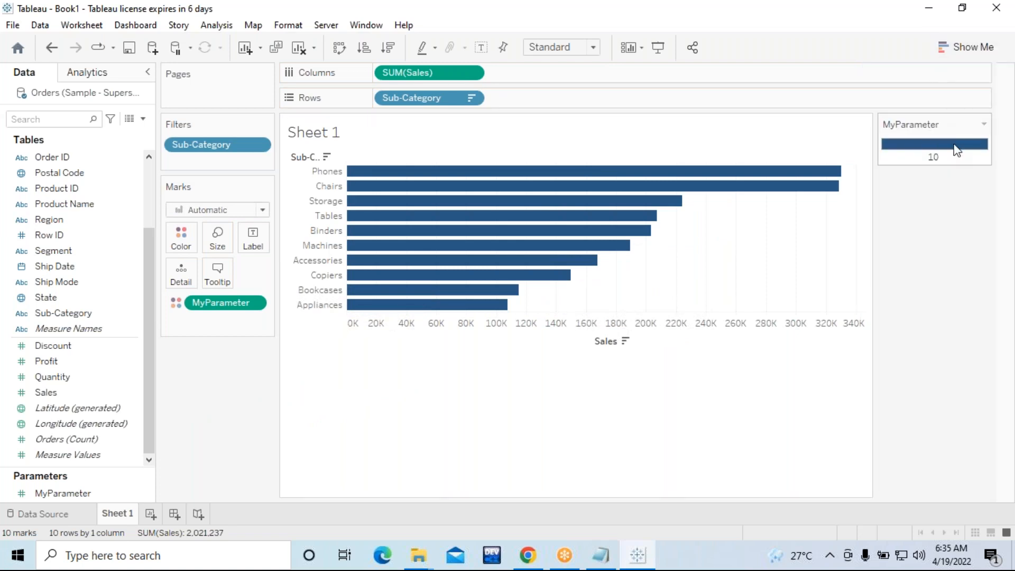
# Step: Inspect the MyParameter legend's title editor and its legend format settings
pyautogui.click(984, 125)
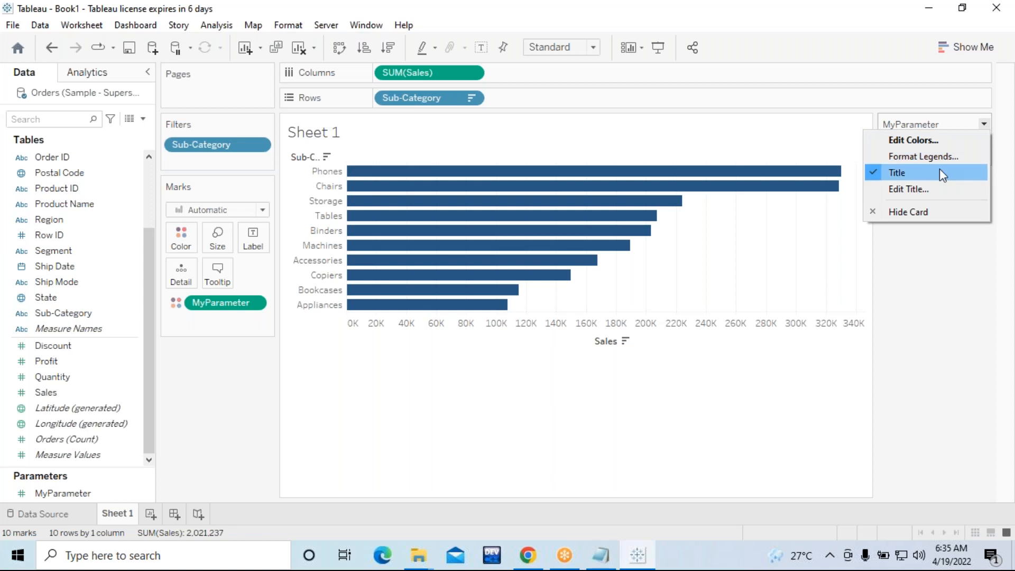
pyautogui.click(930, 192)
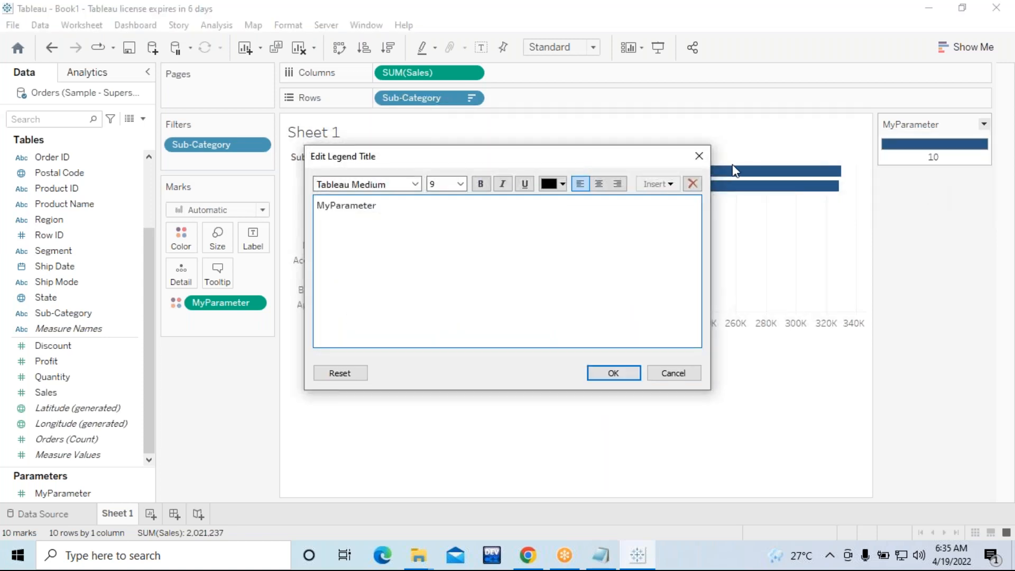
pyautogui.press('Escape')
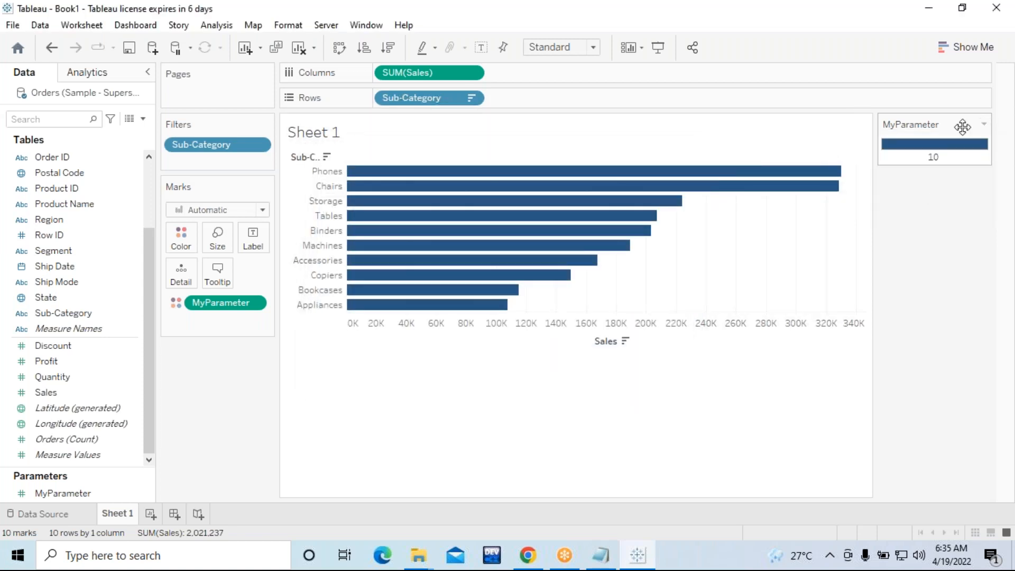
pyautogui.rightClick(933, 149)
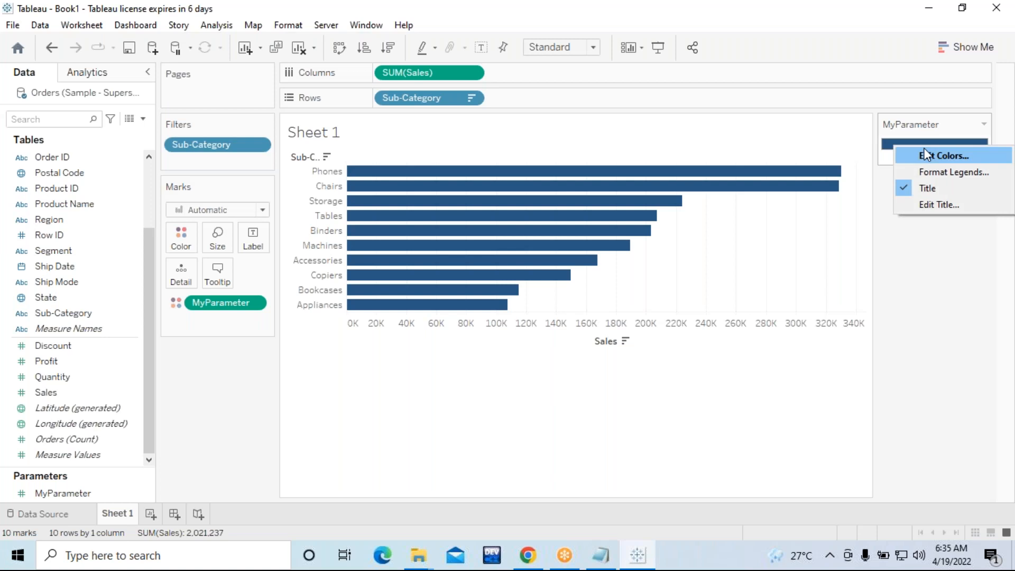
pyautogui.click(938, 175)
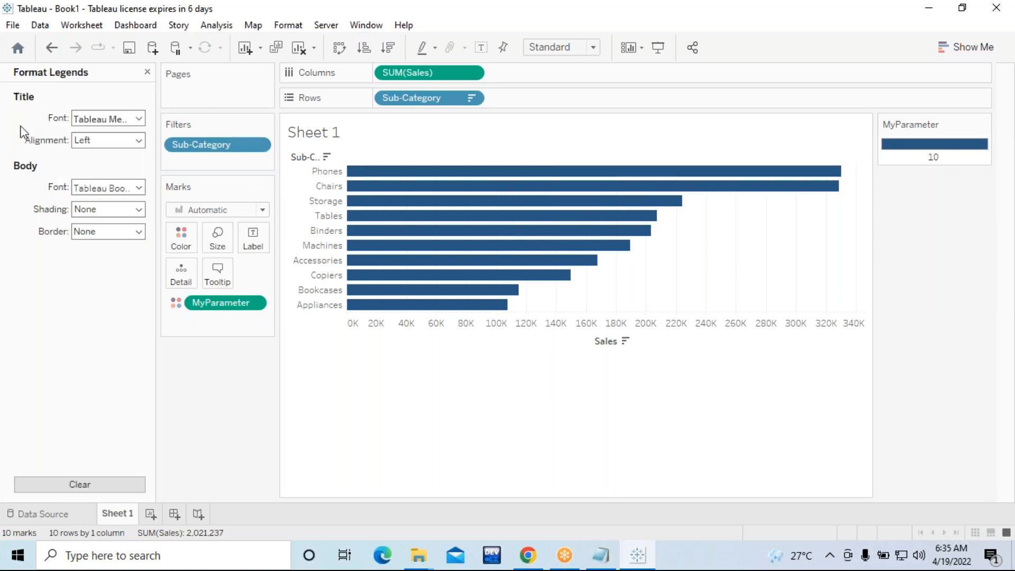
pyautogui.click(147, 72)
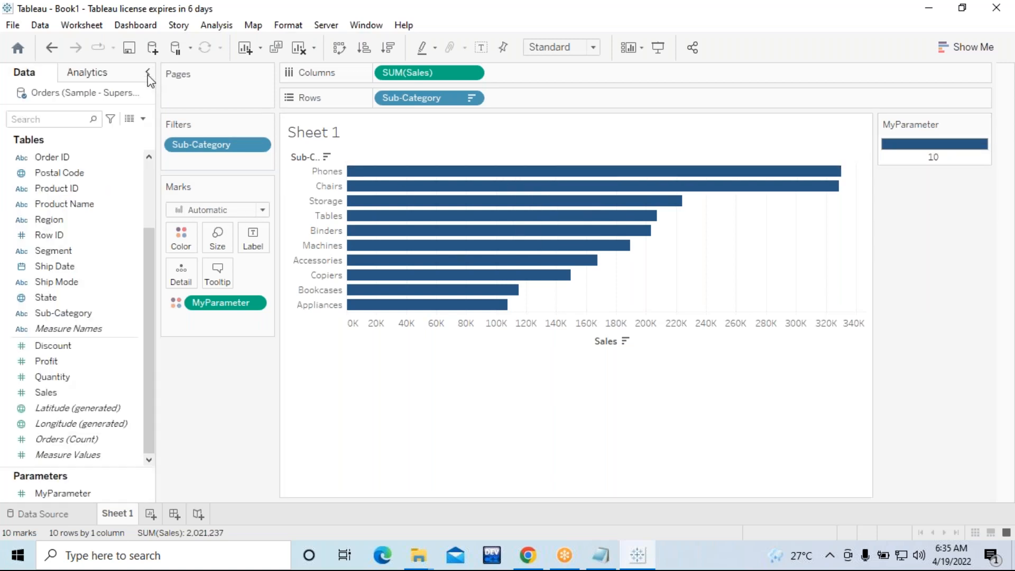
# Step: Format the MyParameter legend's title font as white and bold
pyautogui.rightClick(929, 148)
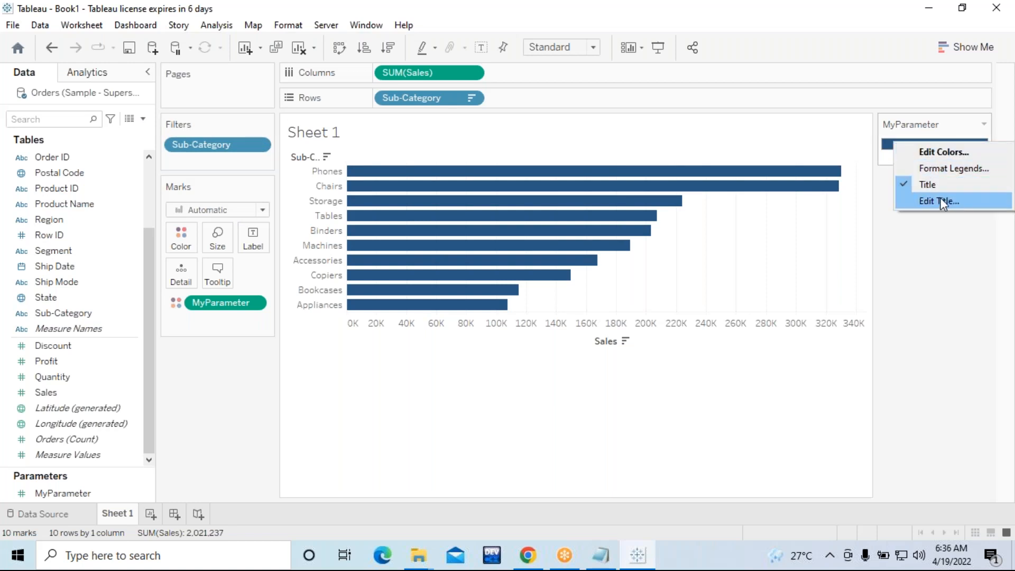
pyautogui.click(936, 168)
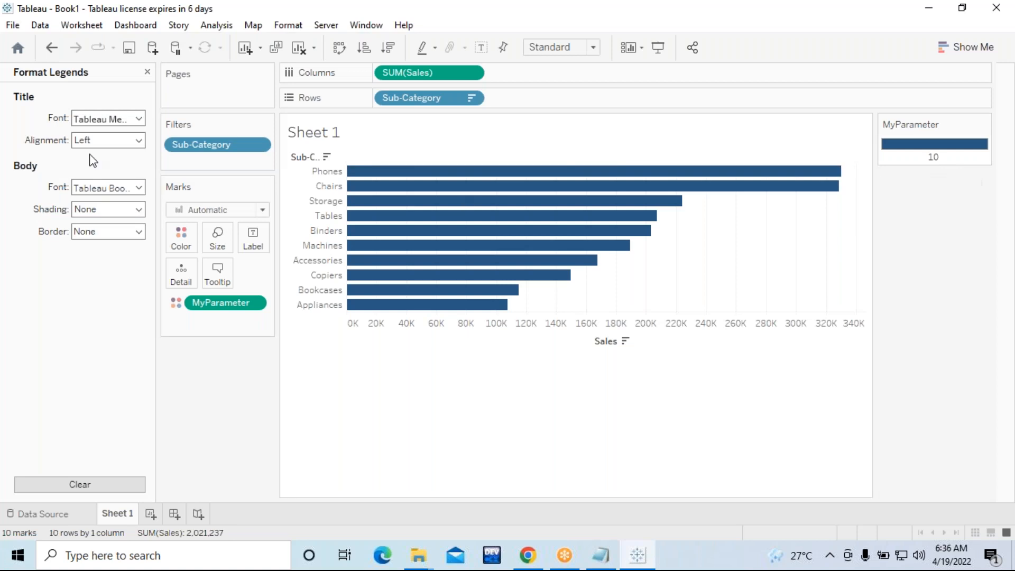
pyautogui.click(139, 119)
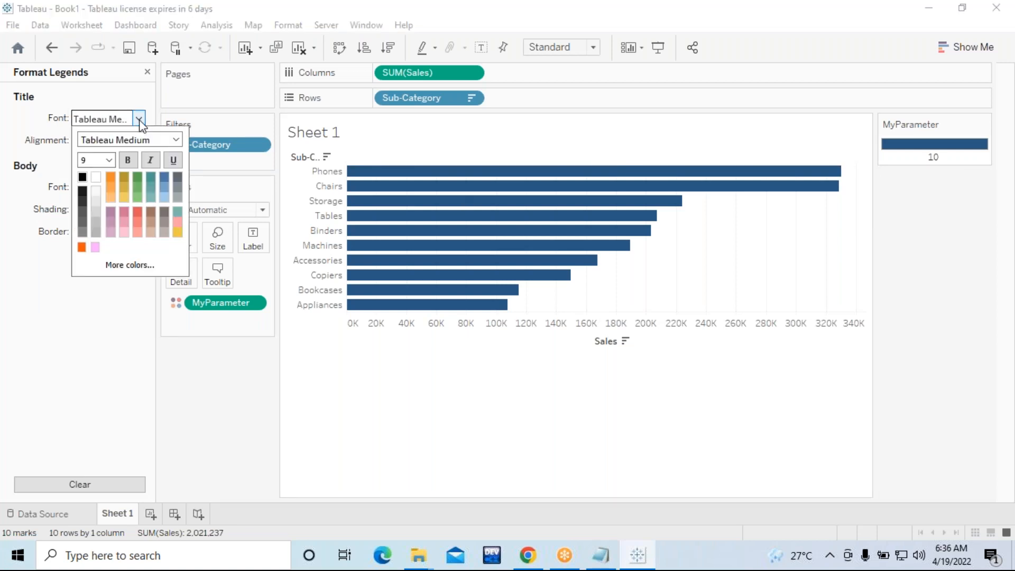
pyautogui.click(99, 176)
pyautogui.click(128, 160)
pyautogui.click(147, 71)
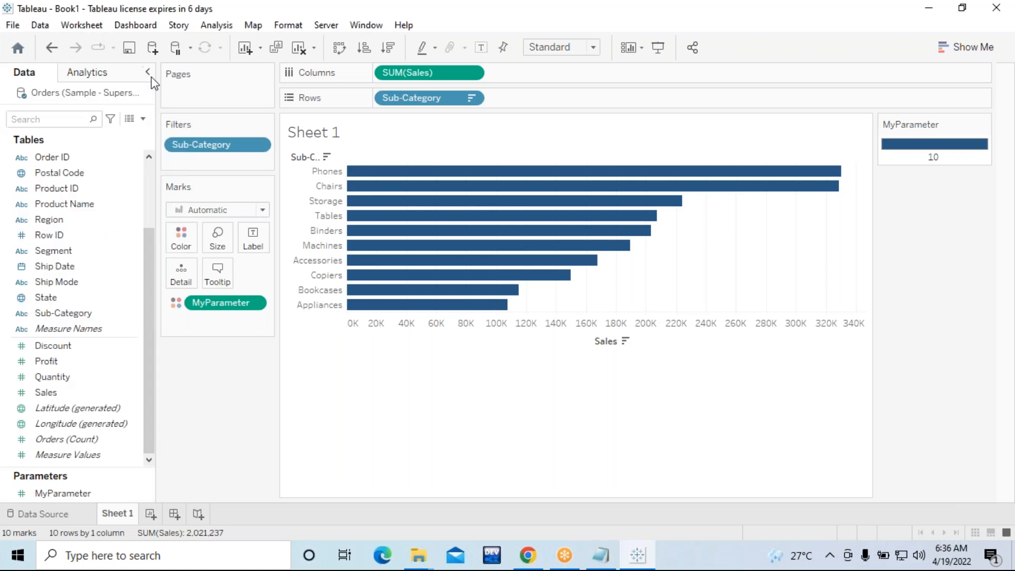
# Step: Try black shading for the MyParameter legend's body and set it to white
pyautogui.click(968, 47)
pyautogui.click(968, 47)
pyautogui.click(979, 128)
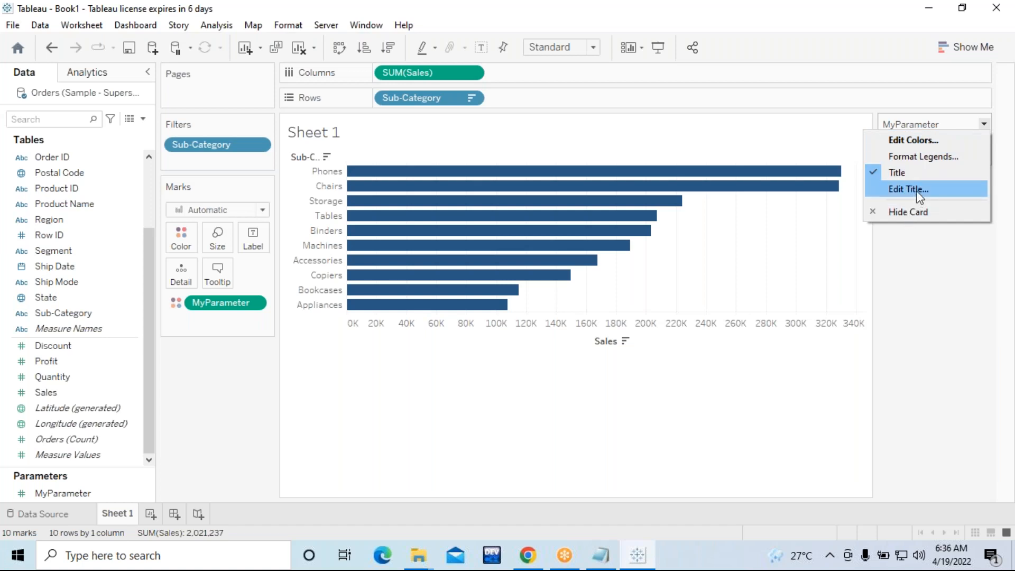
pyautogui.click(912, 156)
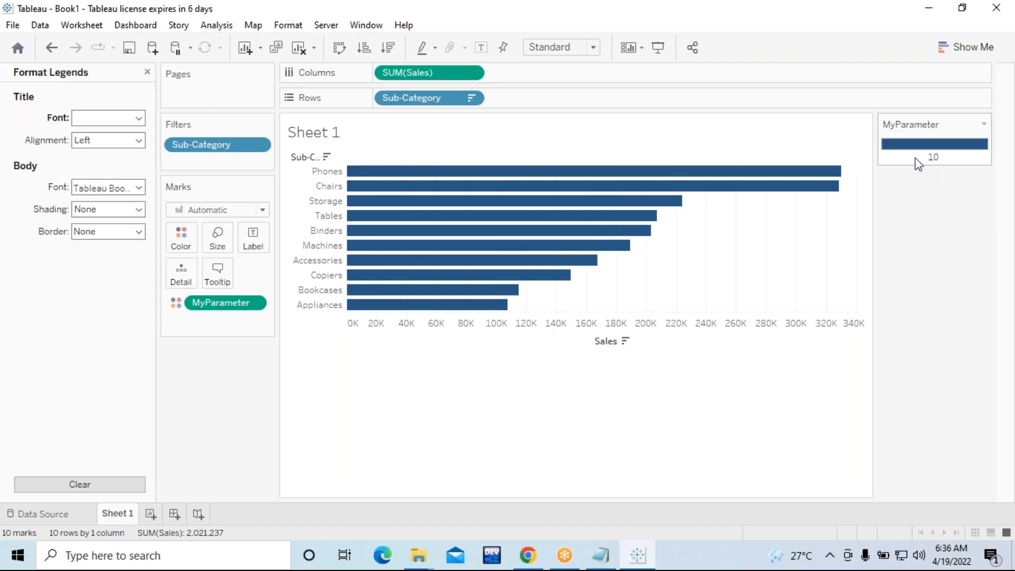
pyautogui.click(139, 212)
pyautogui.click(82, 245)
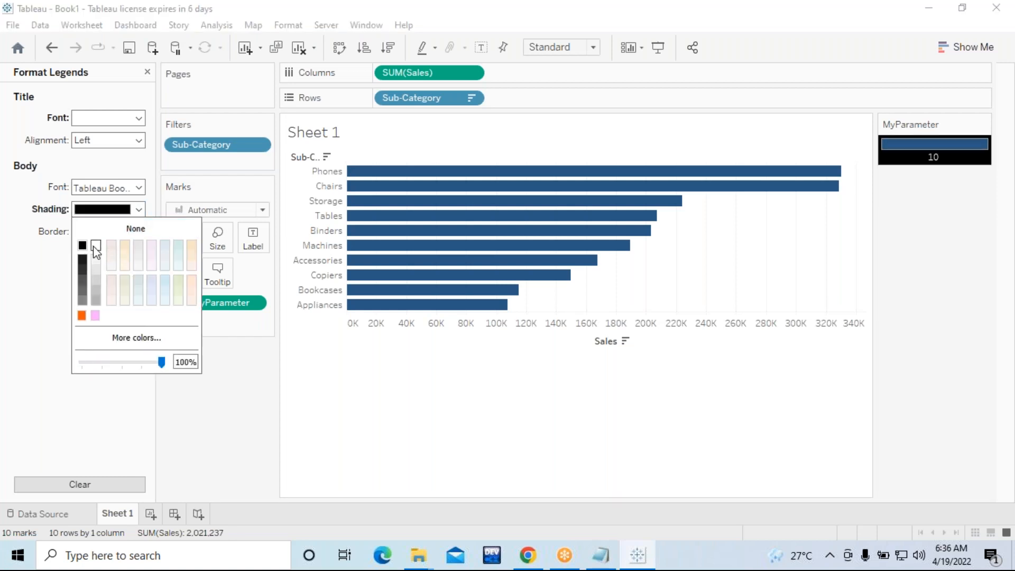
pyautogui.click(95, 247)
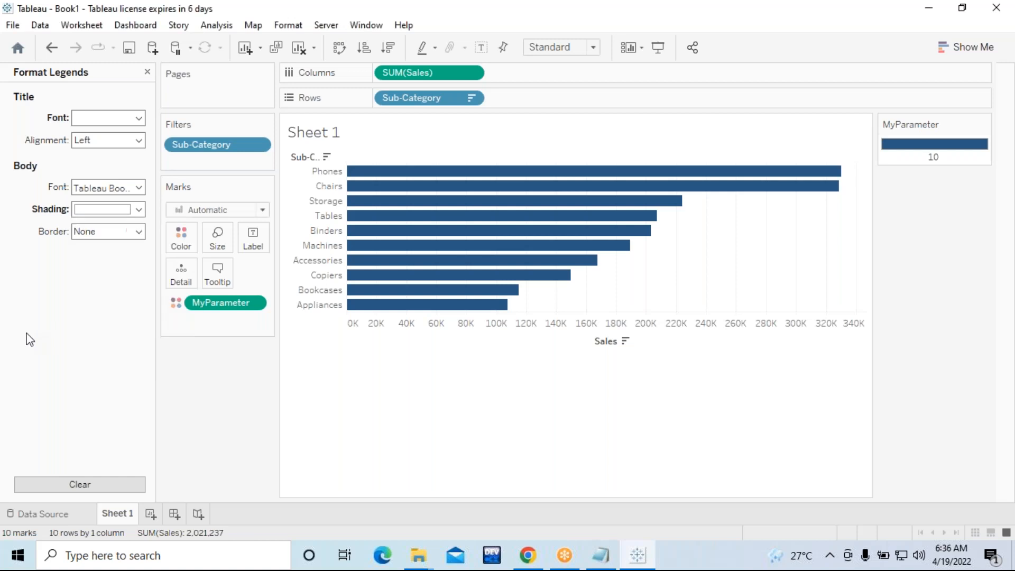
pyautogui.click(148, 72)
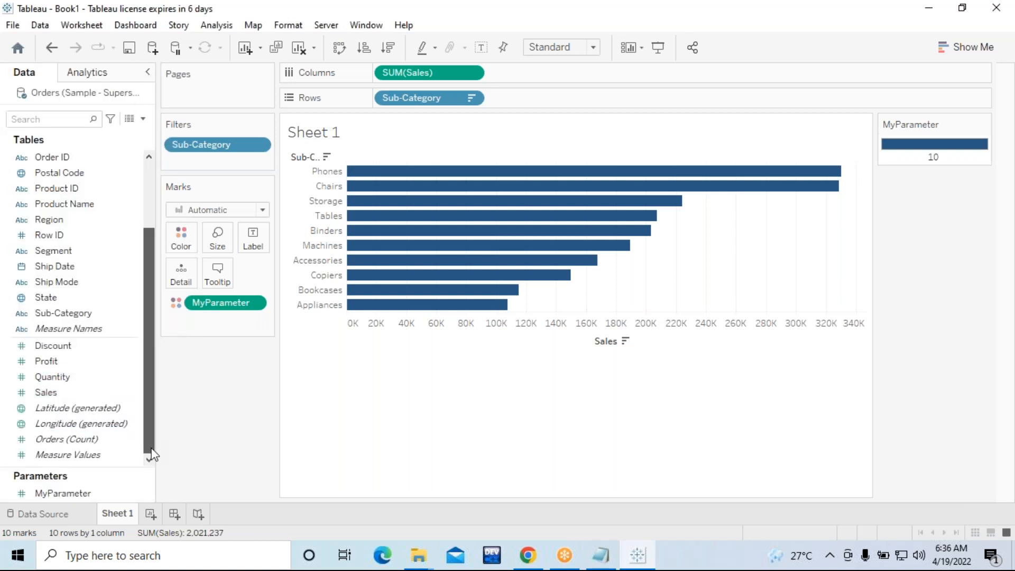
# Step: Select the Sub-Category field in the list of table fields
pyautogui.scroll(3, 149, 452)
pyautogui.scroll(-2, 154, 426)
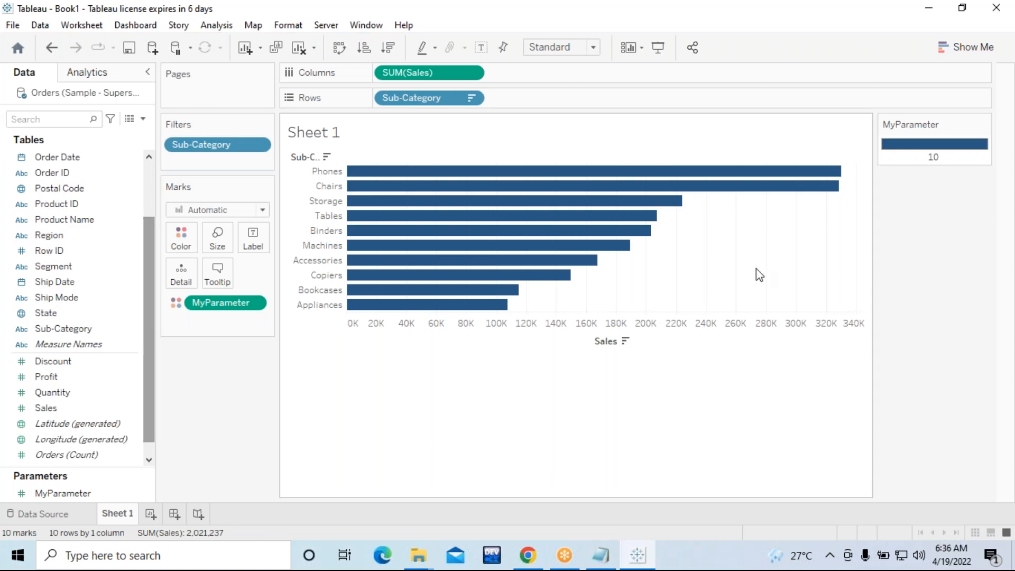
pyautogui.click(85, 330)
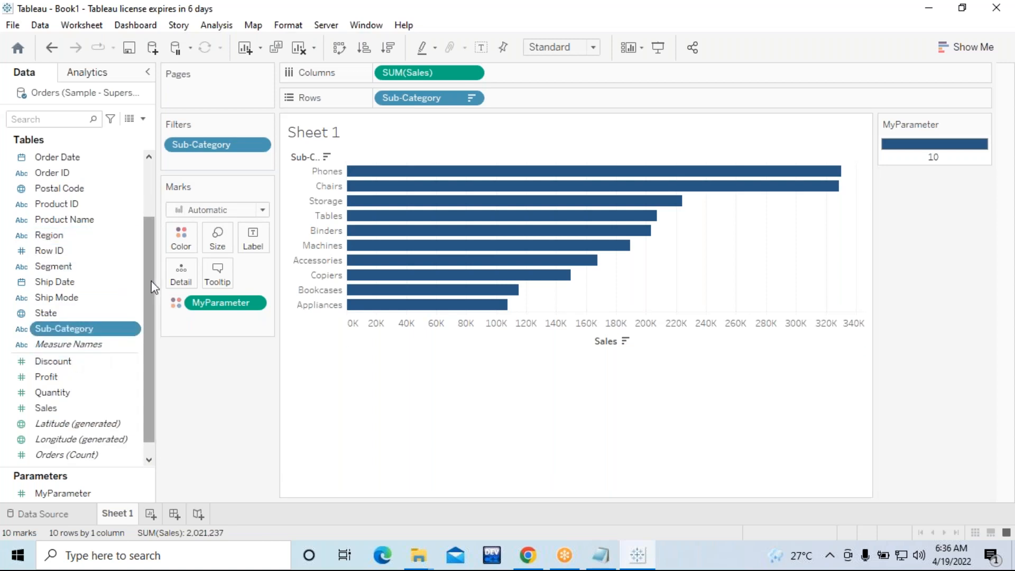
# Step: Try MyParameter as a second measure beside SUM(Sales) on Columns, and remove it from the shelf
pyautogui.scroll(3, 154, 287)
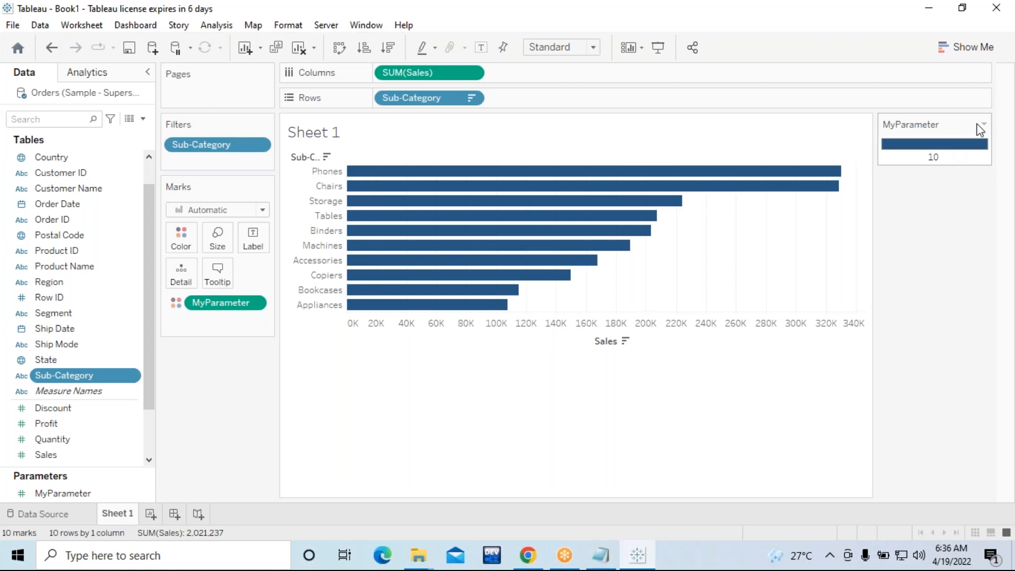
pyautogui.click(983, 124)
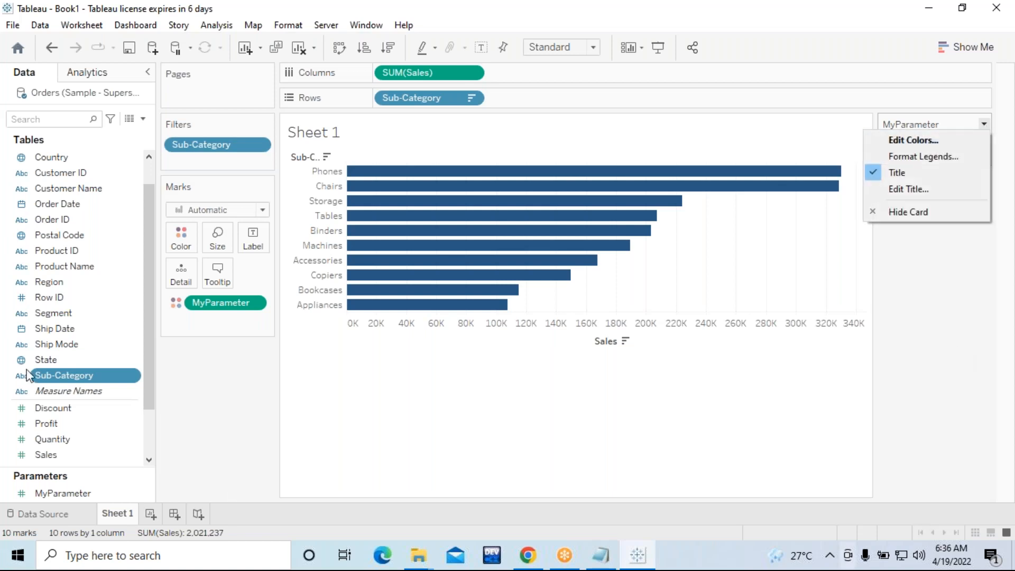
pyautogui.click(74, 491)
pyautogui.doubleClick(74, 491)
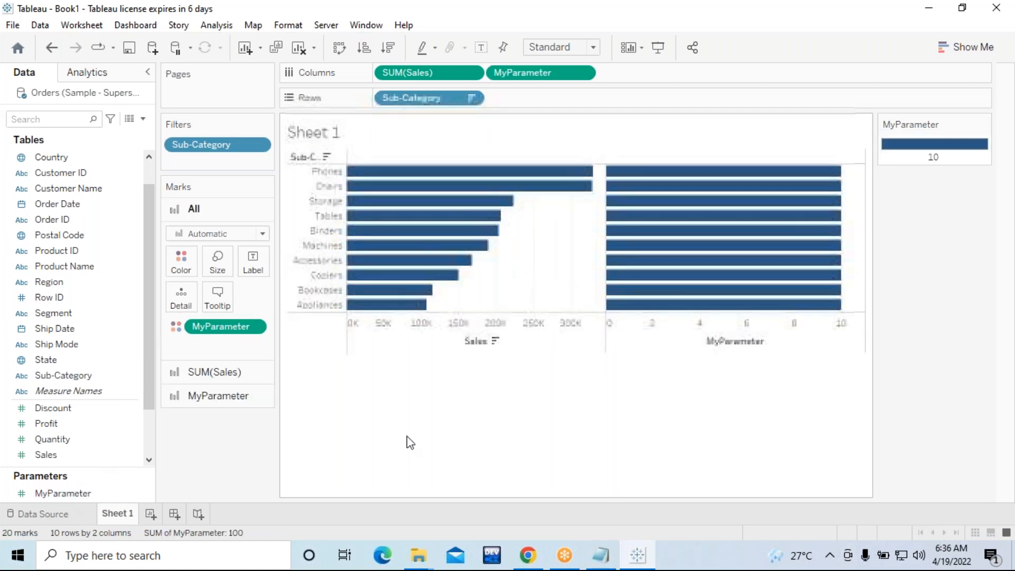
pyautogui.moveTo(849, 253)
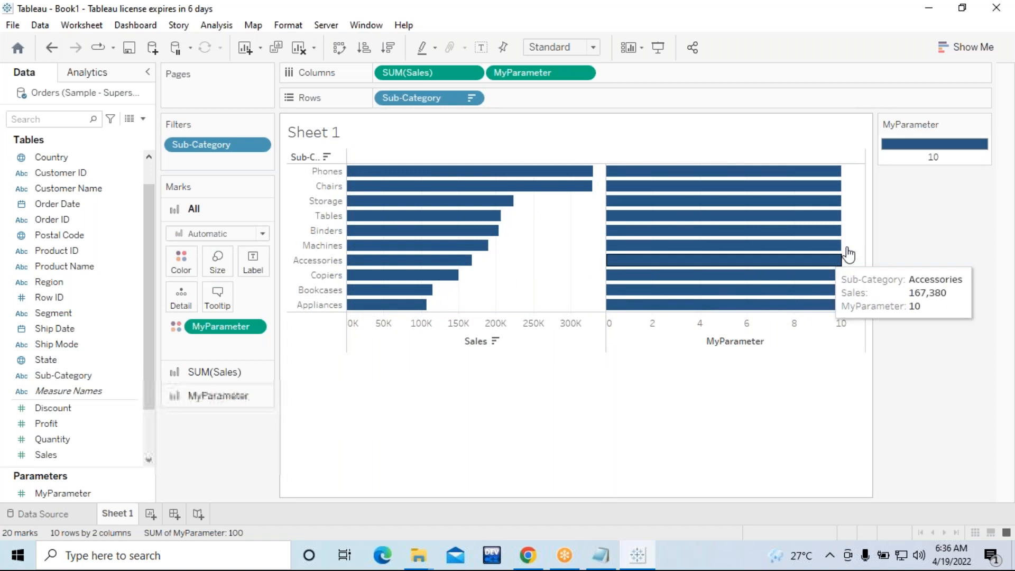
pyautogui.click(77, 495)
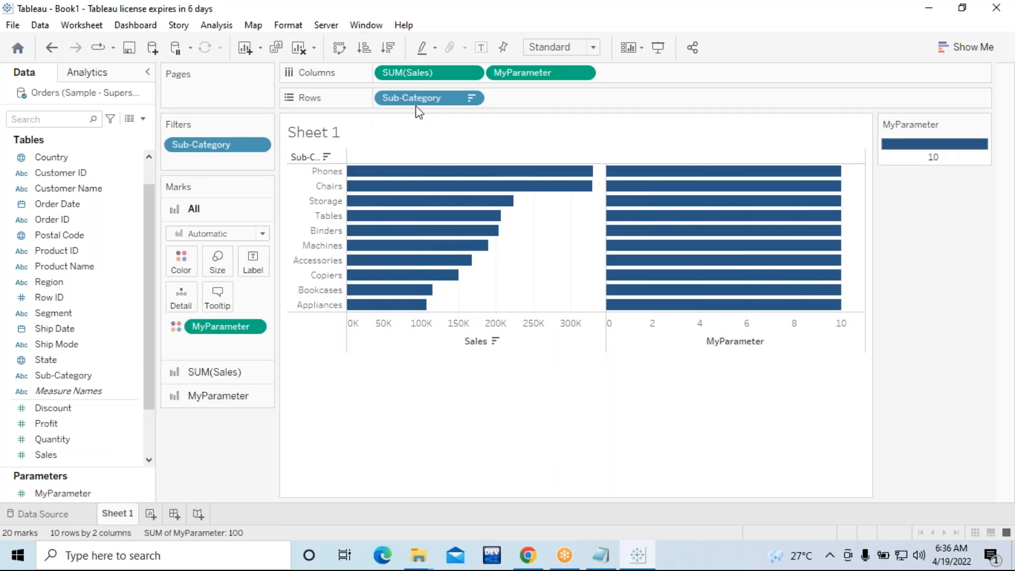
pyautogui.moveTo(531, 74); pyautogui.dragTo(259, 439)
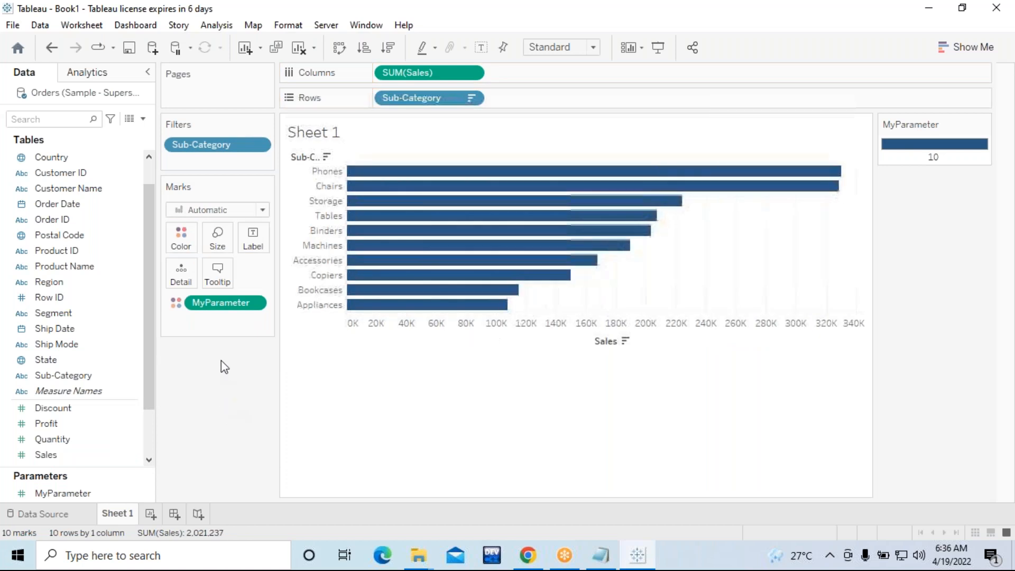
# Step: Remove MyParameter from the colour marks and show its parameter control on the sheet
pyautogui.moveTo(221, 314); pyautogui.dragTo(205, 453)
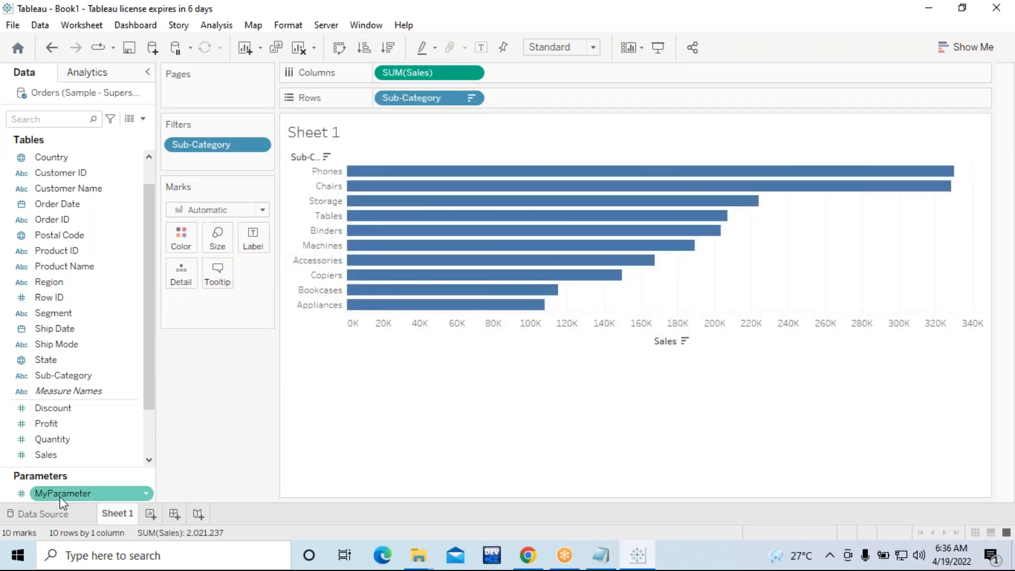
pyautogui.click(144, 493)
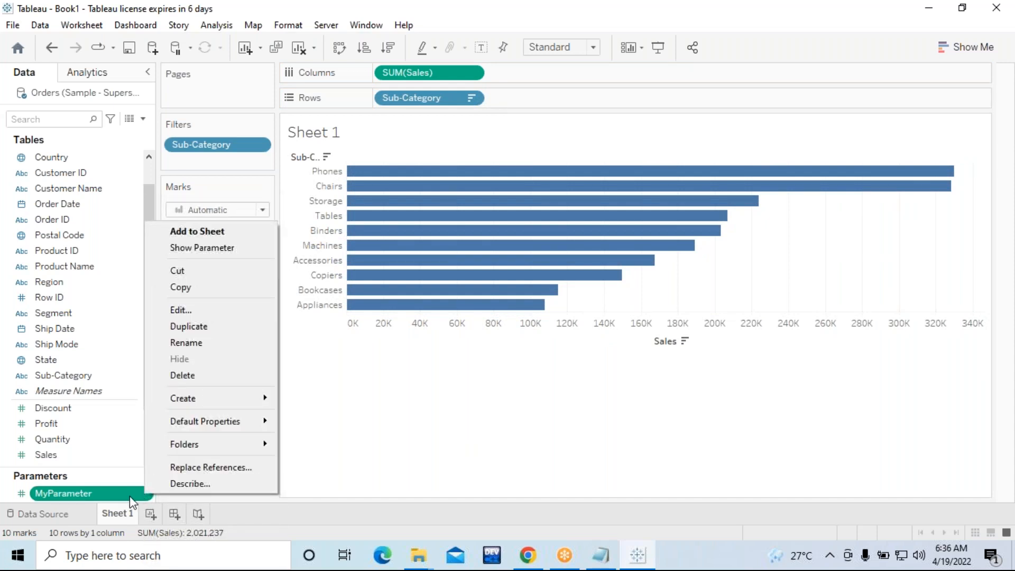
pyautogui.click(199, 250)
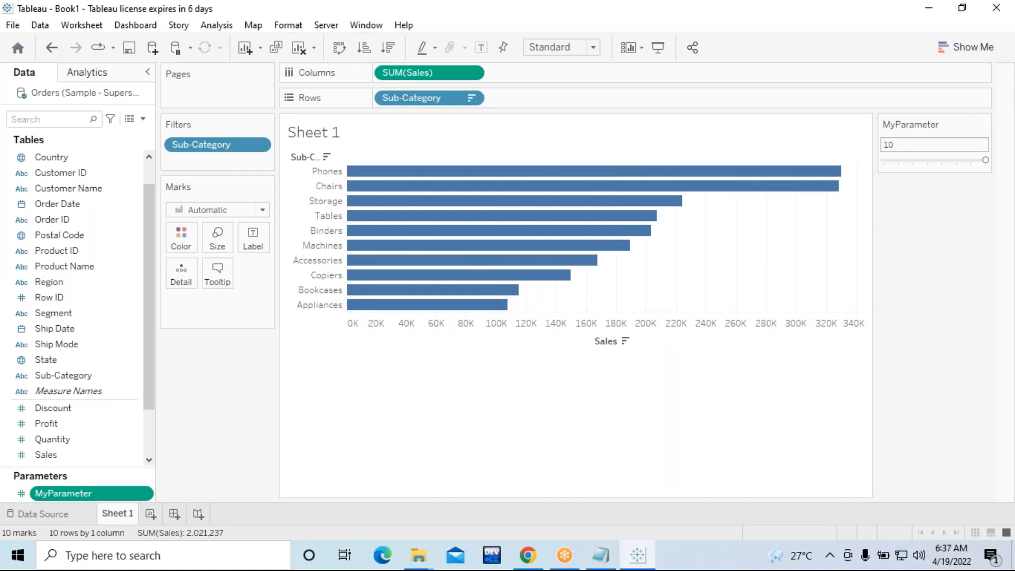
# Step: Hide the MyParameter control and show it on the sheet again
pyautogui.rightClick(125, 493)
pyautogui.click(185, 246)
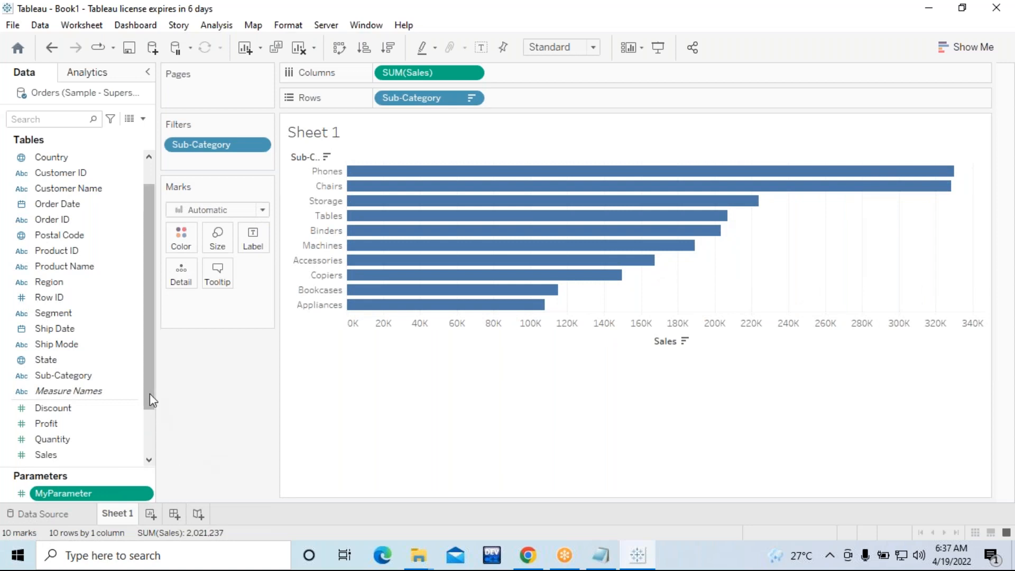
pyautogui.moveTo(150, 394); pyautogui.dragTo(150, 437)
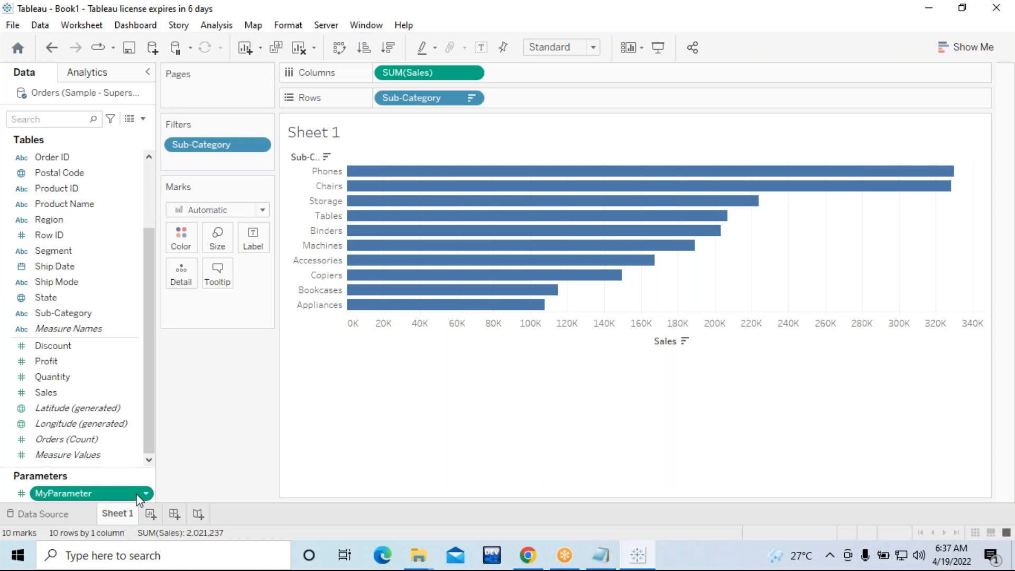
pyautogui.press('F2')
pyautogui.press('Return')
pyautogui.rightClick(137, 494)
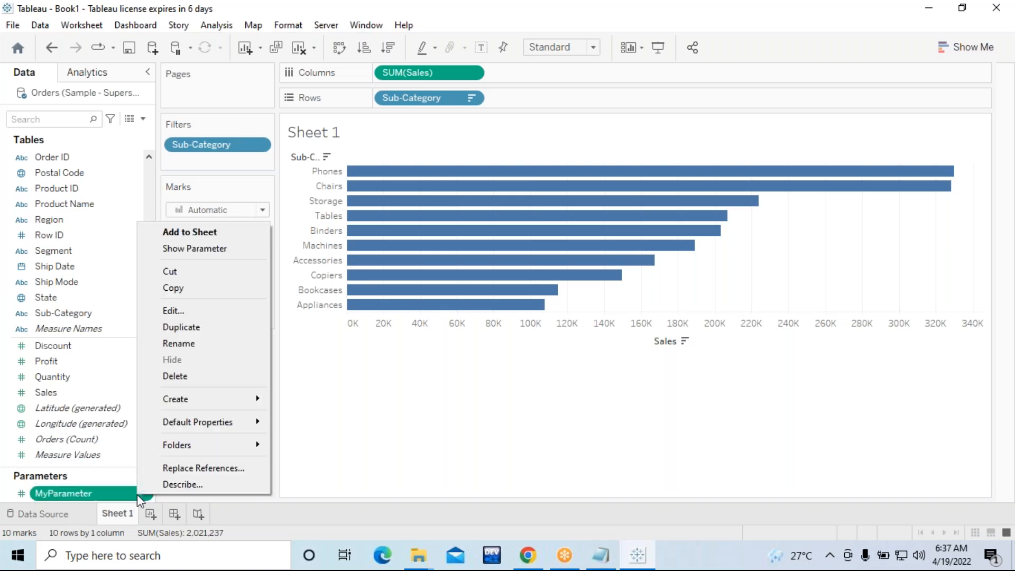
pyautogui.click(158, 249)
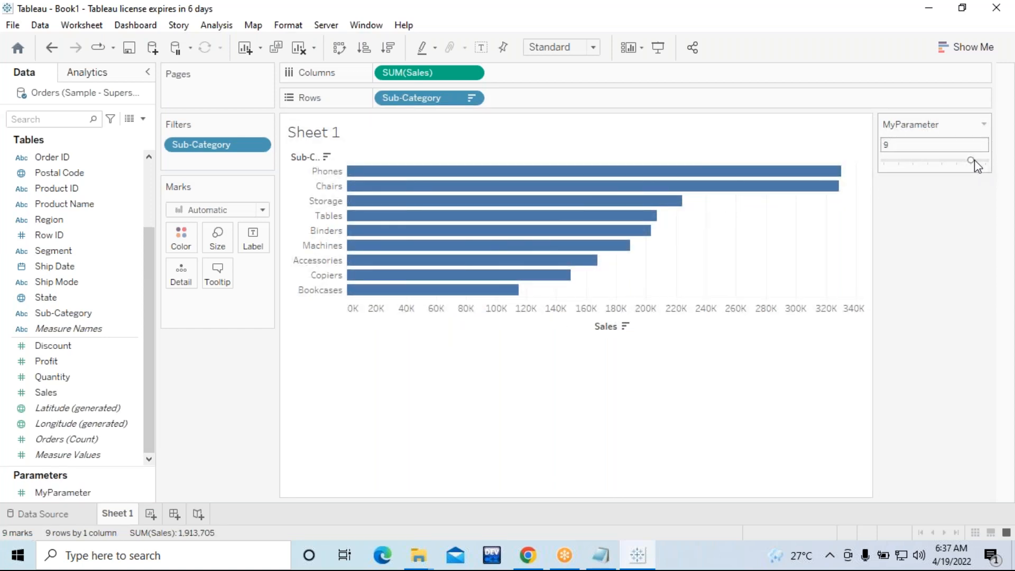
# Step: Lower MyParameter to 7 and to 3, and raise it to 9 to change the number of sub-categories charted
pyautogui.moveTo(973, 161); pyautogui.dragTo(952, 164)
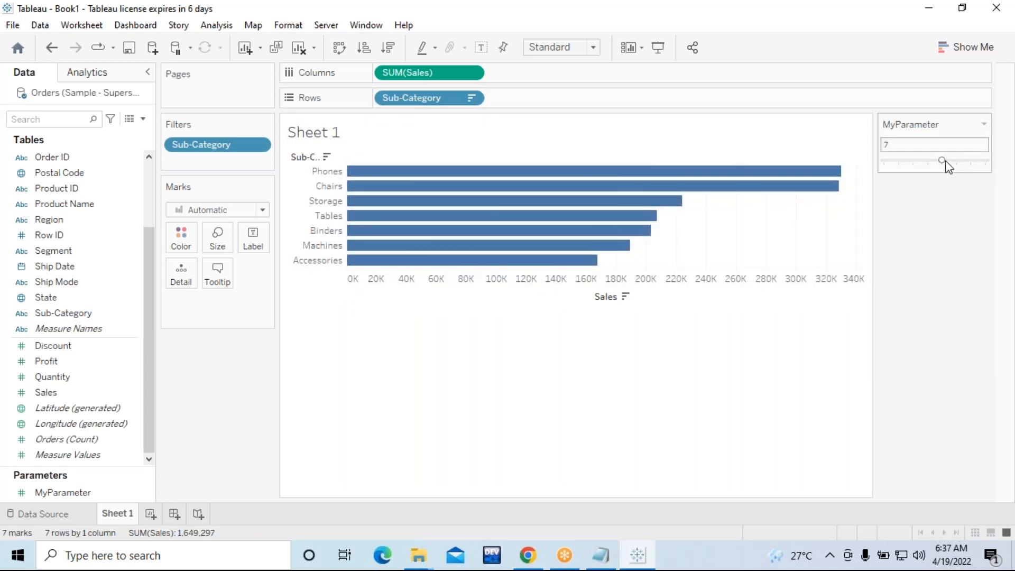
pyautogui.moveTo(928, 162); pyautogui.dragTo(908, 165)
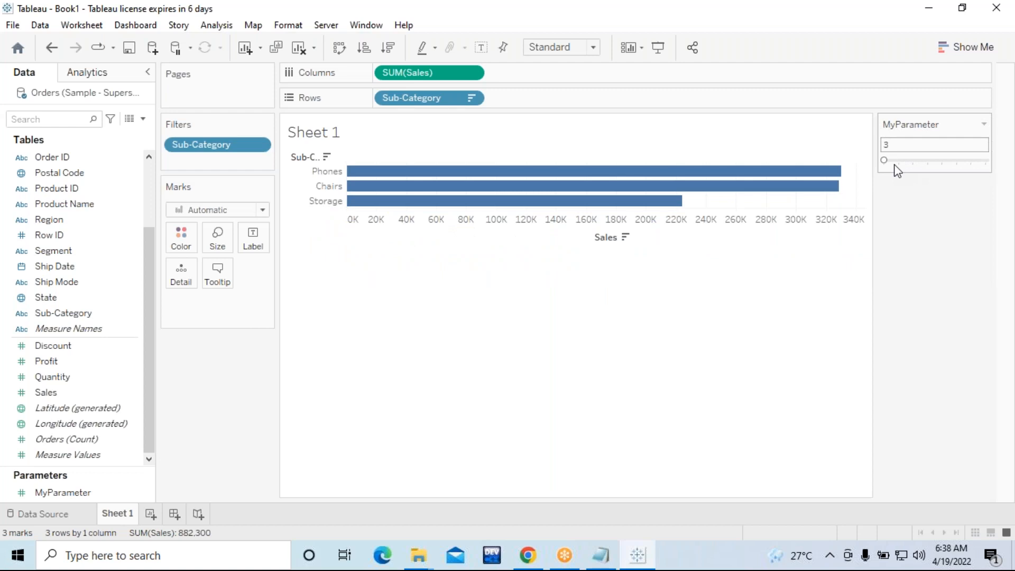
pyautogui.moveTo(885, 162); pyautogui.dragTo(969, 163)
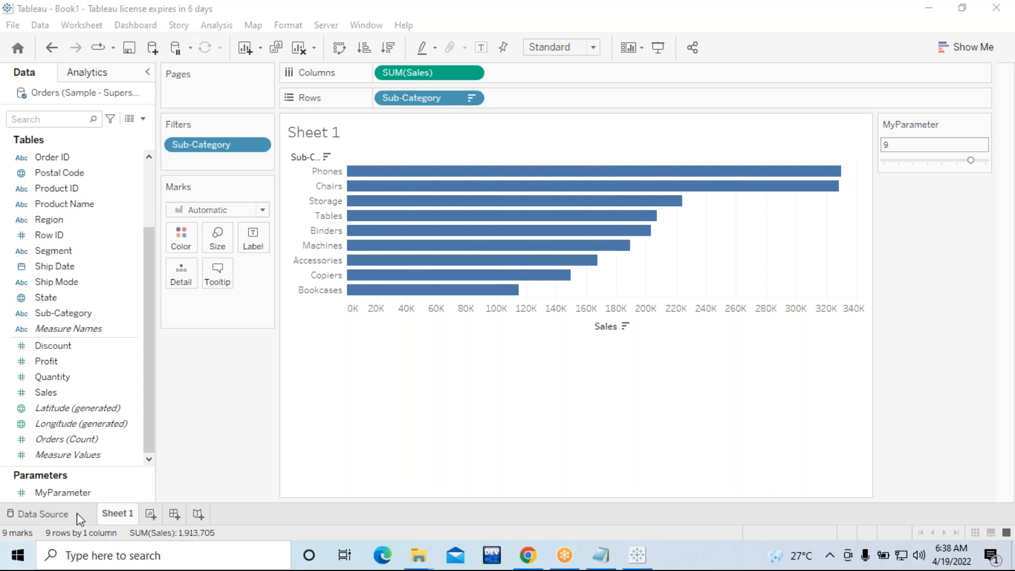
# Step: Look over MyParameter's options, and turn its Show Parameter option off and back on
pyautogui.click(141, 493)
pyautogui.rightClick(142, 496)
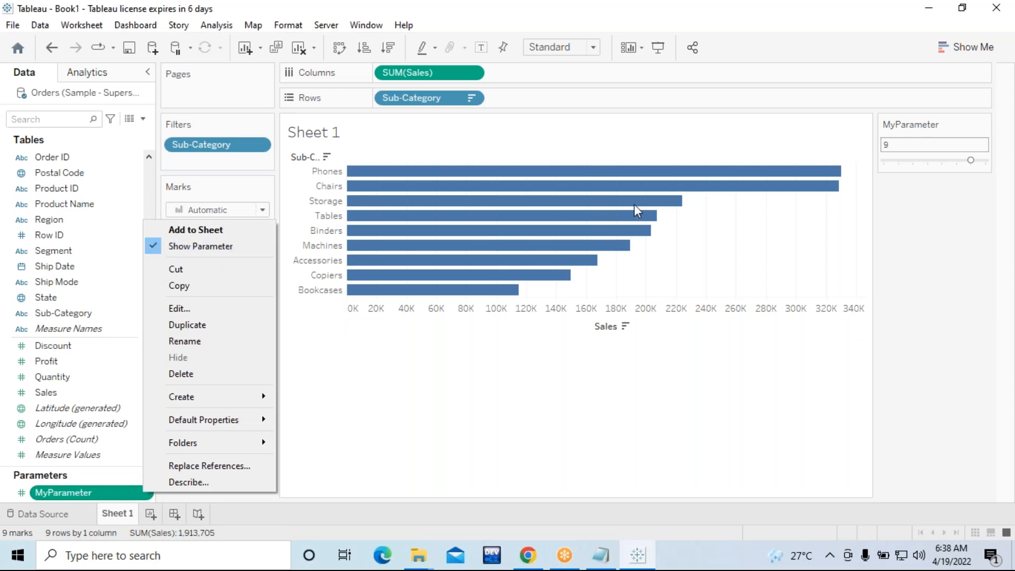
pyautogui.click(613, 410)
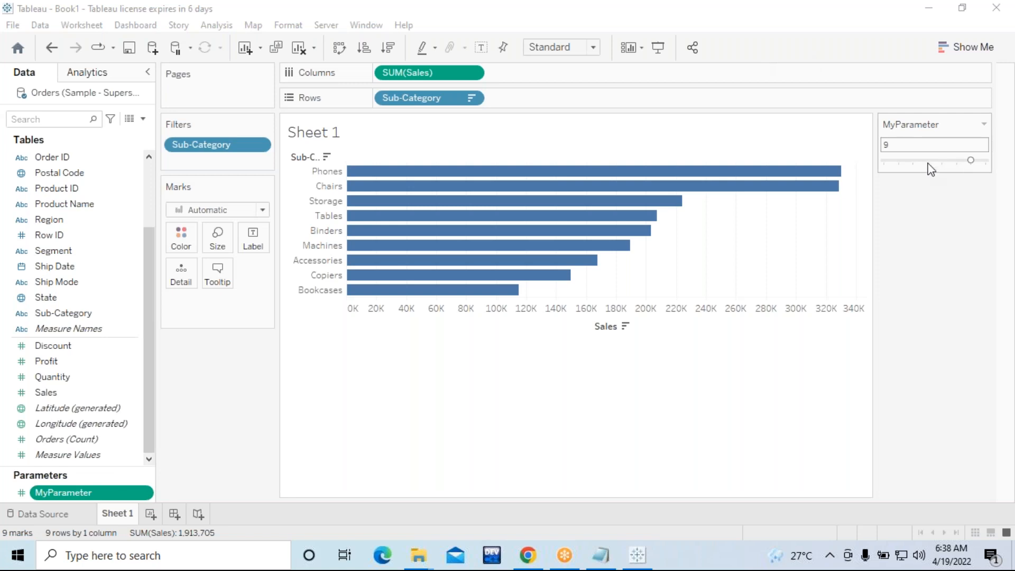
pyautogui.click(138, 491)
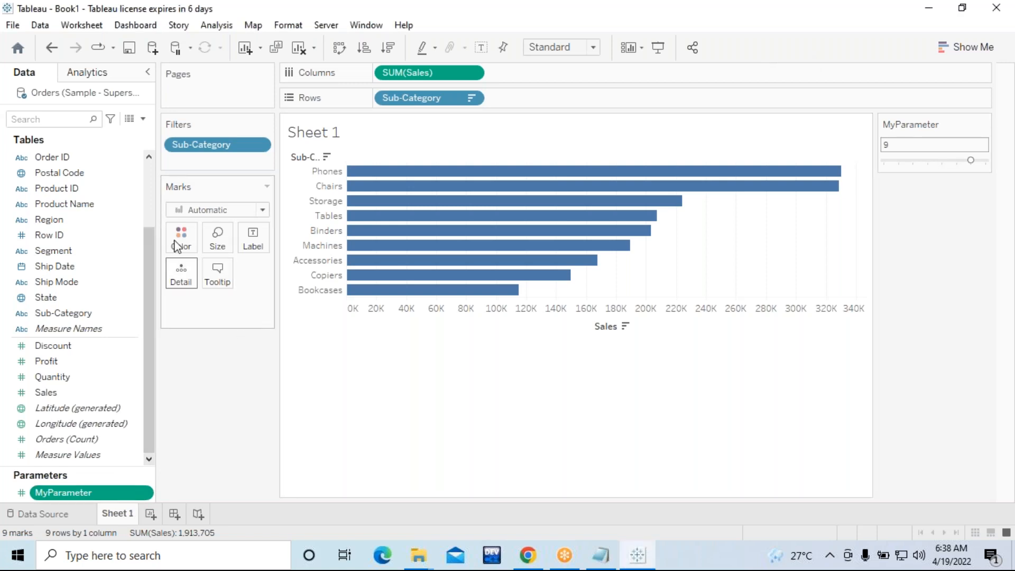
pyautogui.rightClick(132, 496)
pyautogui.click(185, 246)
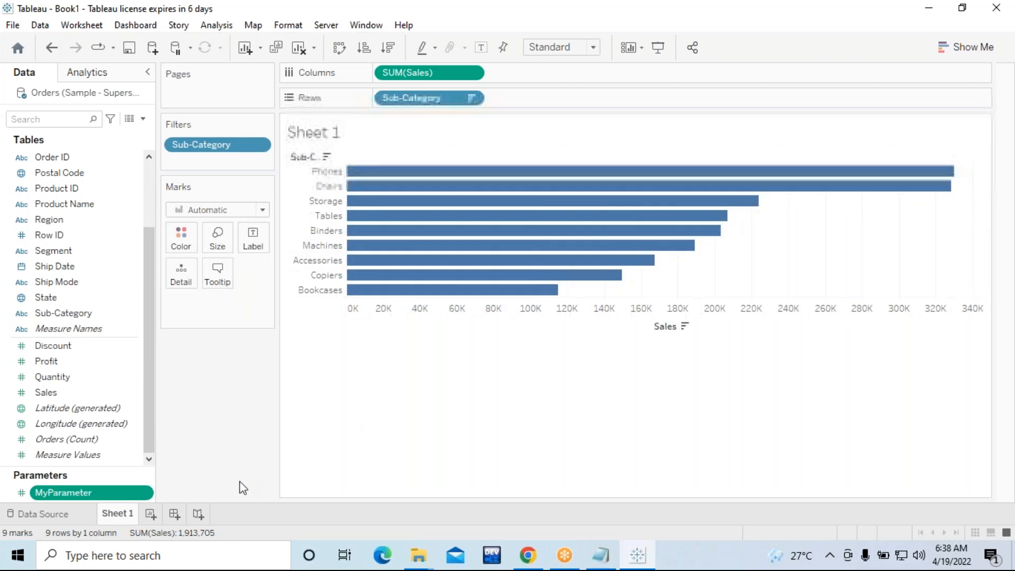
pyautogui.rightClick(133, 493)
pyautogui.click(196, 251)
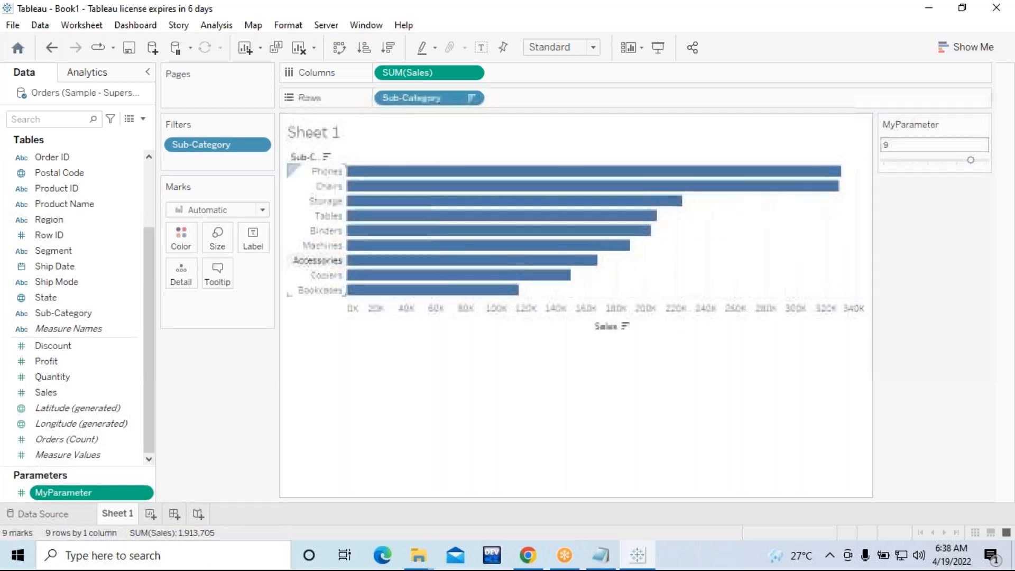
# Step: Try MyParameter at 7 and set it to 8 for the sub-category chart
pyautogui.click(943, 161)
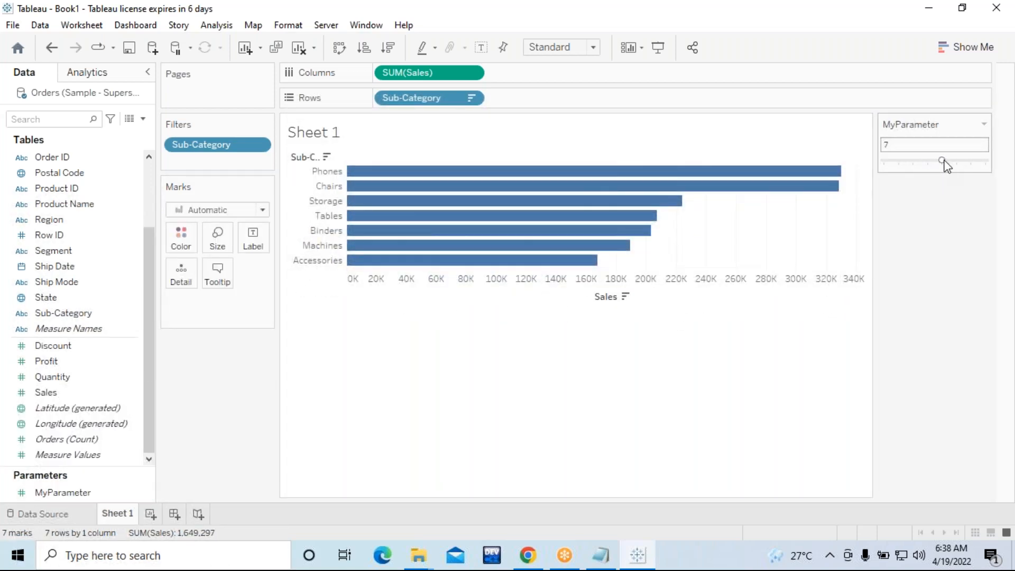
pyautogui.press('Left')
pyautogui.moveTo(928, 160); pyautogui.dragTo(955, 160)
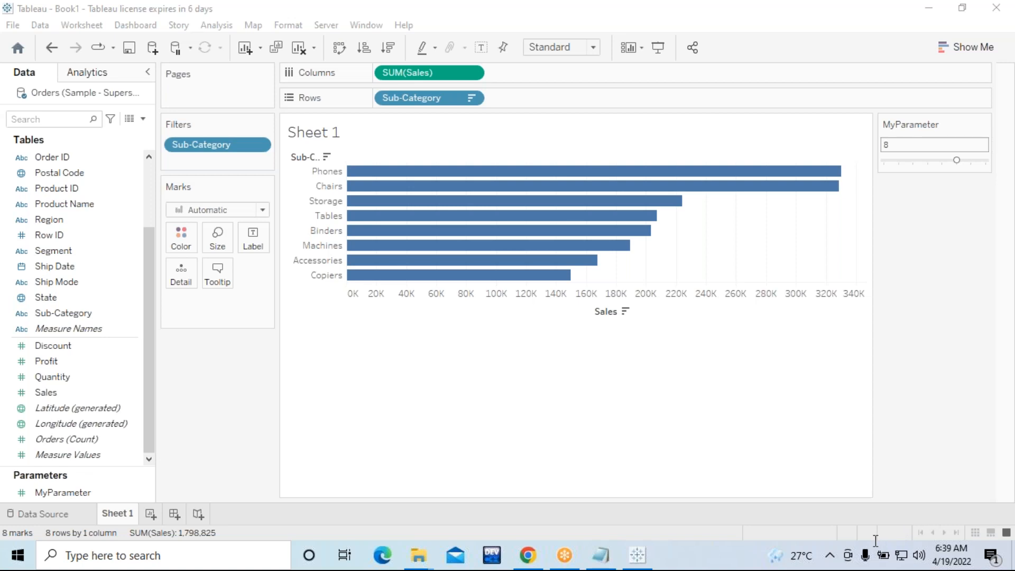
# Step: Switch to the Notepad notes and add dashed separator lines after the Manual Column, Grouping and Parameters sections
pyautogui.click(608, 558)
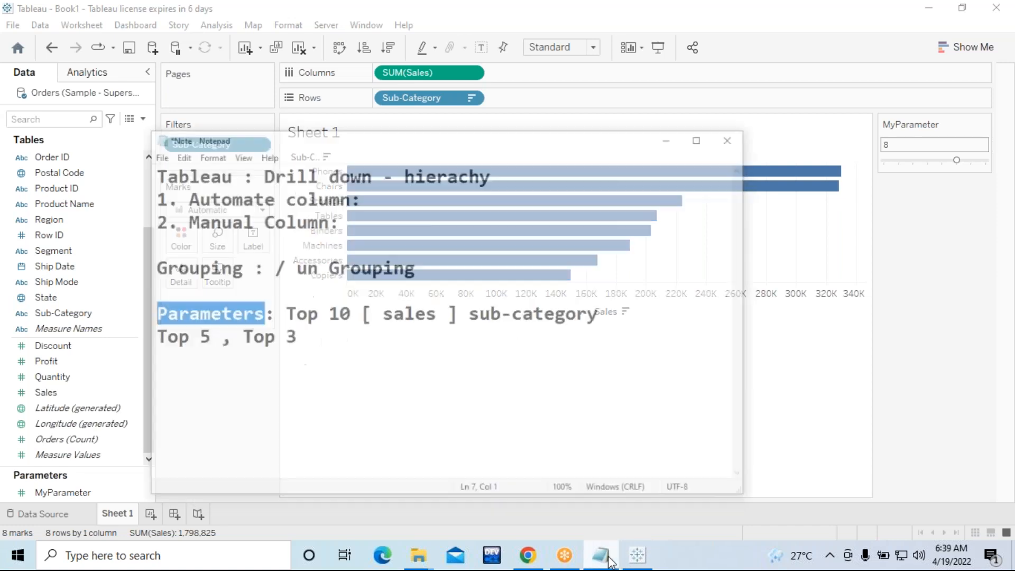
pyautogui.click(268, 305)
pyautogui.click(118, 259)
pyautogui.click(125, 210)
pyautogui.write('--------------------------------')
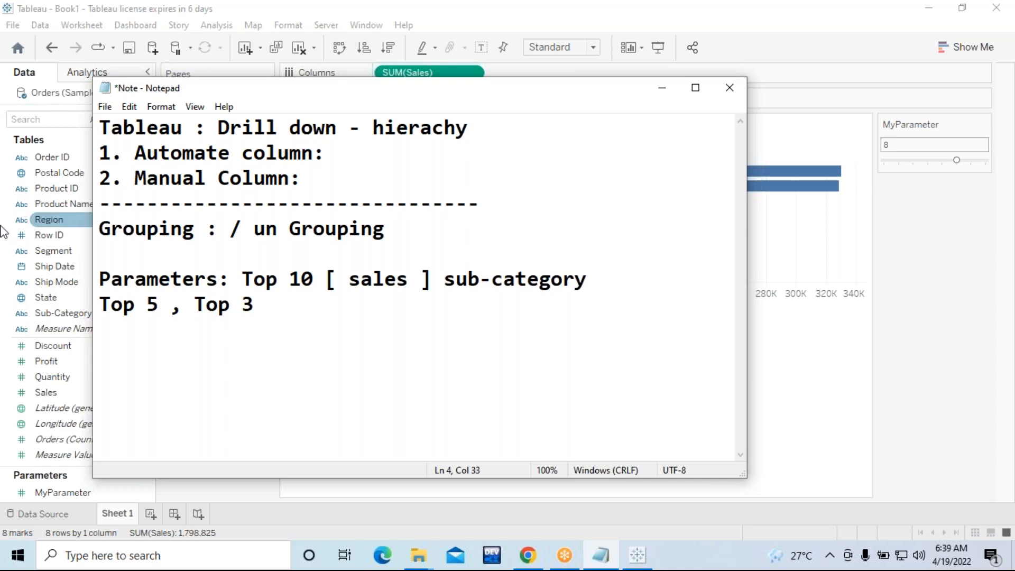
pyautogui.click(113, 255)
pyautogui.write('-')
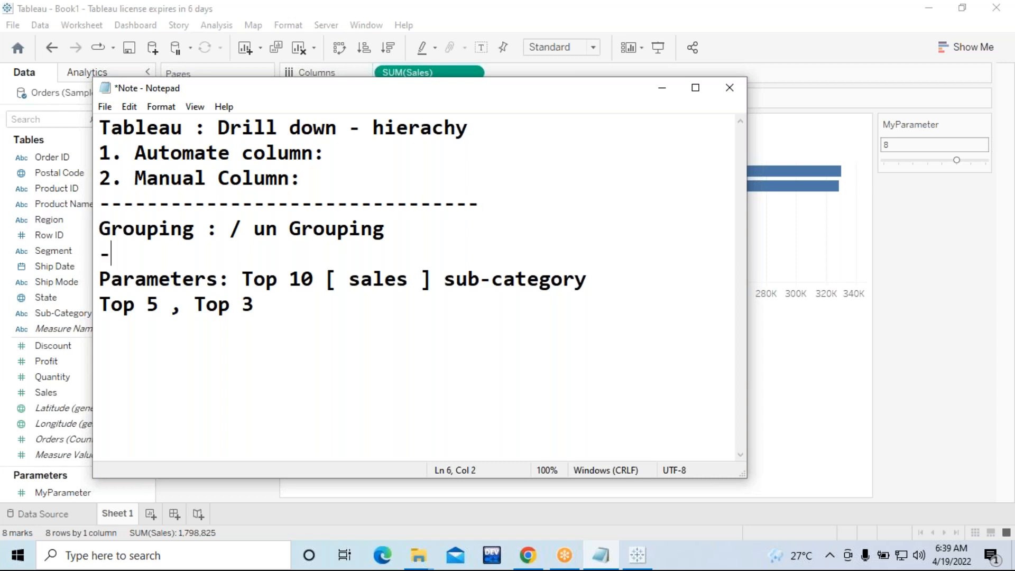
pyautogui.write('-------------------------------')
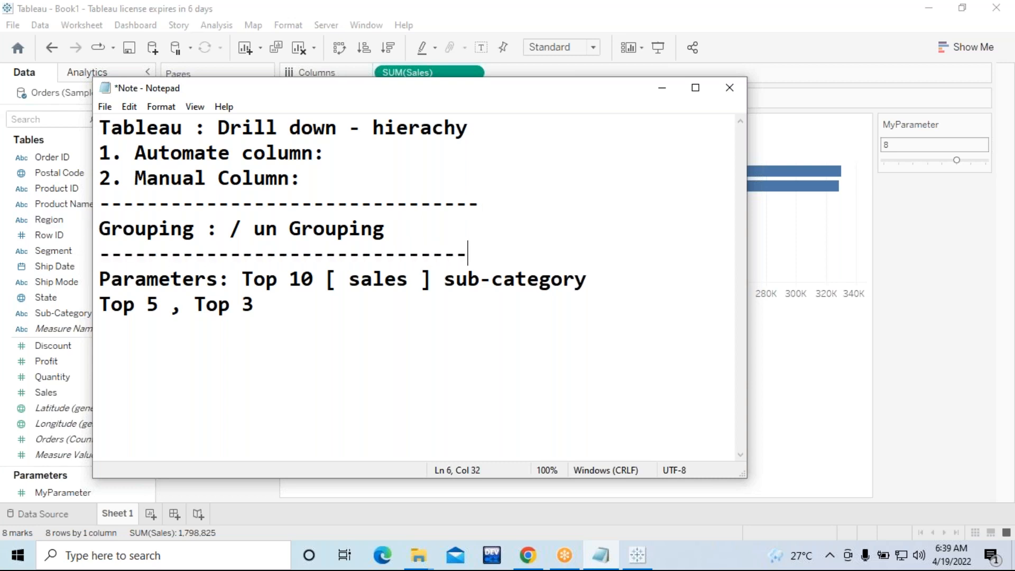
pyautogui.click(319, 301)
pyautogui.press('Return')
pyautogui.write('--------------------------------')
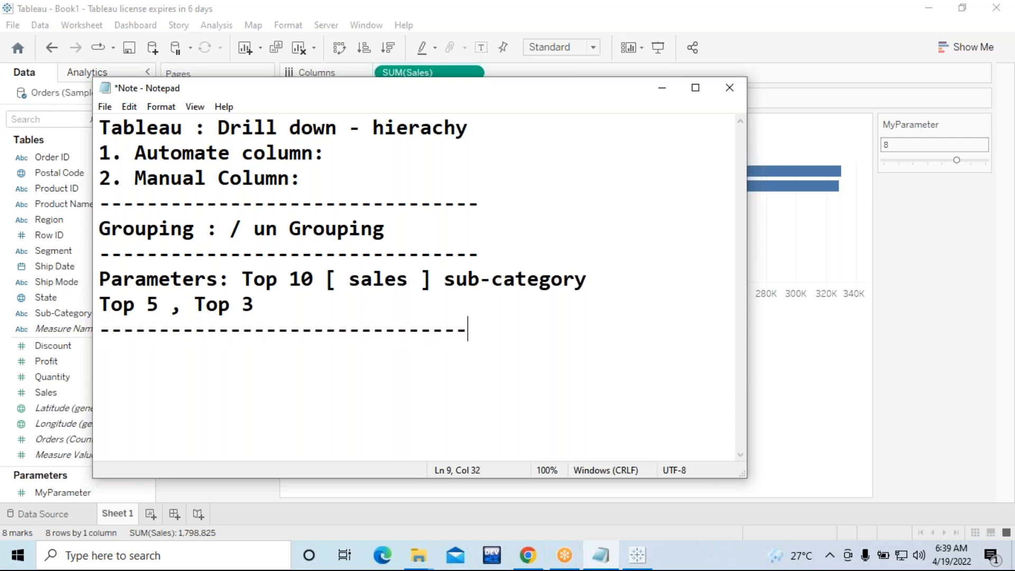
# Step: Add the note "Set : Collection of data : Highlight" below the last separator and select the word Highlight
pyautogui.press('Return')
pyautogui.write('Set')
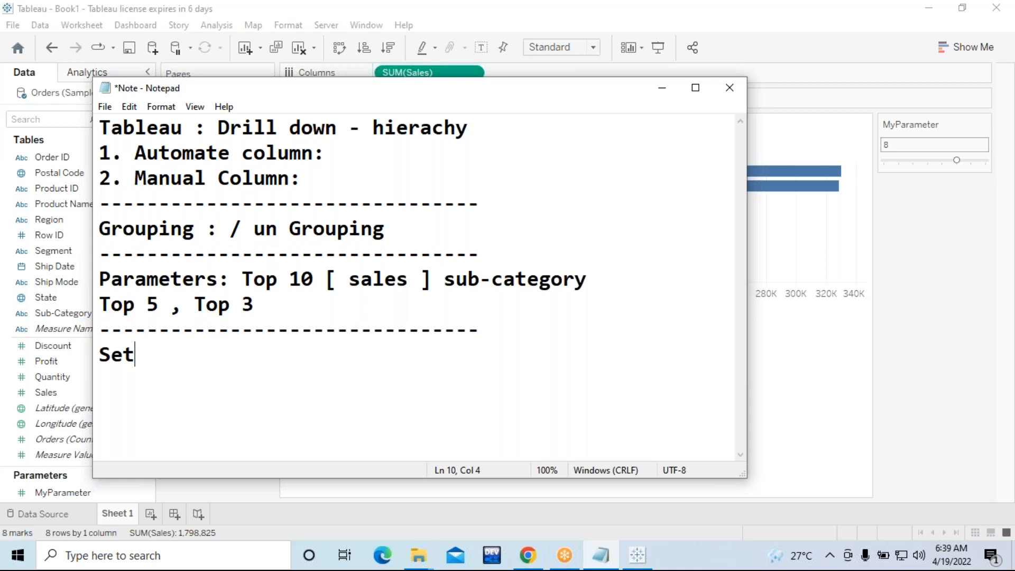
pyautogui.write(': Collection of data ')
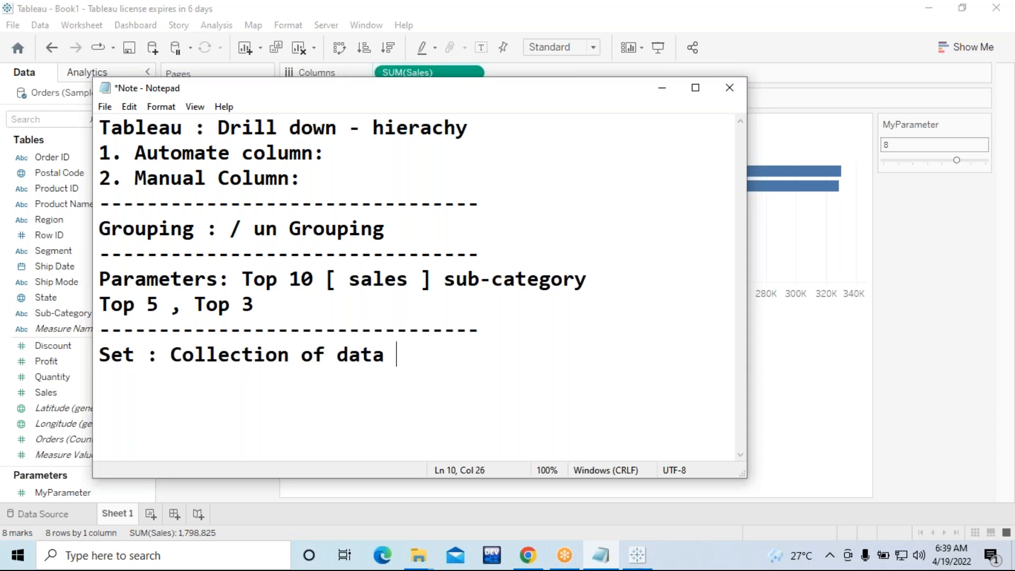
pyautogui.write(': Highight')
pyautogui.press('BackSpace')
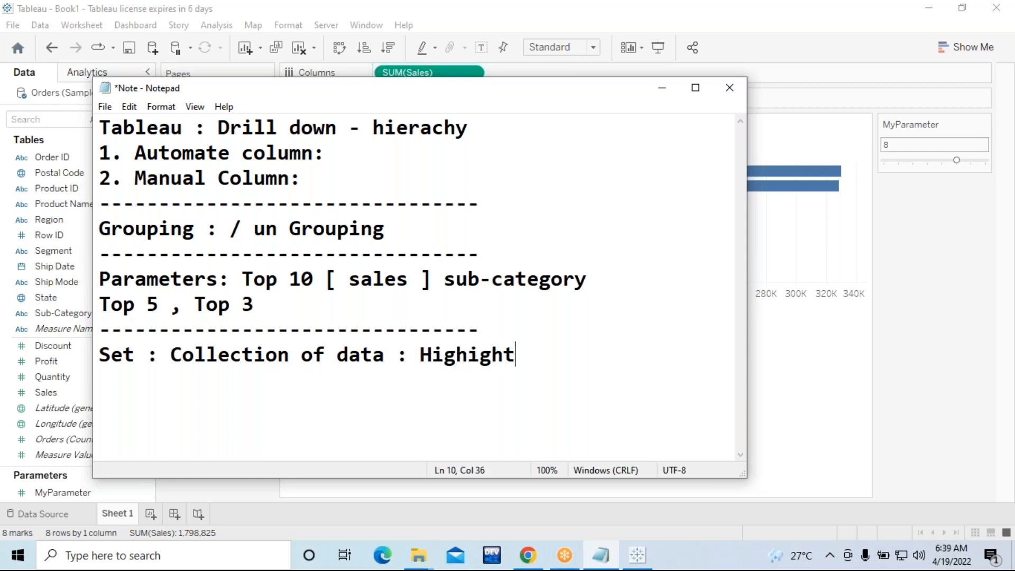
pyautogui.press('BackSpace')
pyautogui.press('BackSpace')
pyautogui.press('BackSpace')
pyautogui.press('BackSpace')
pyautogui.write('light')
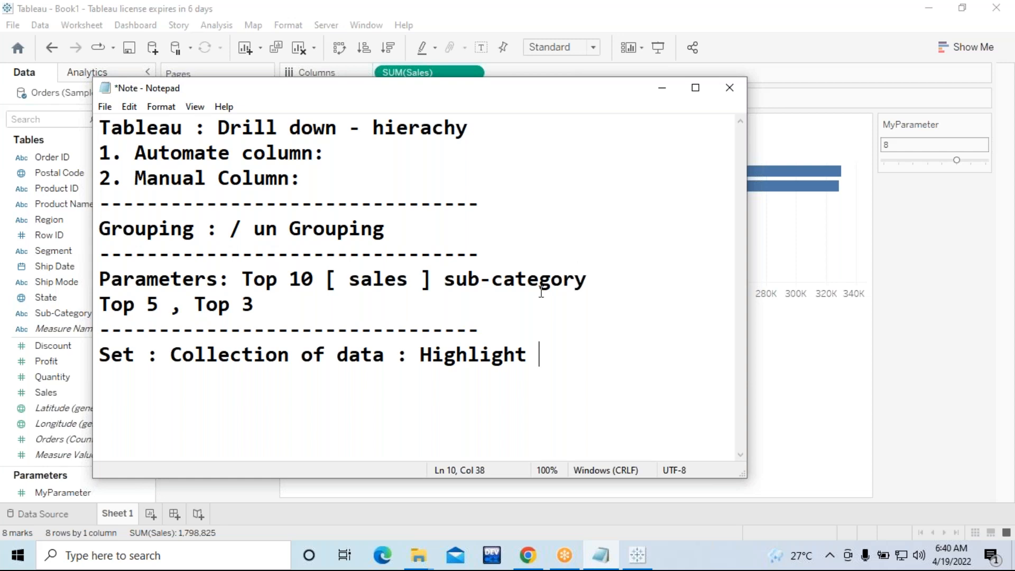
pyautogui.moveTo(544, 354); pyautogui.dragTo(422, 356)
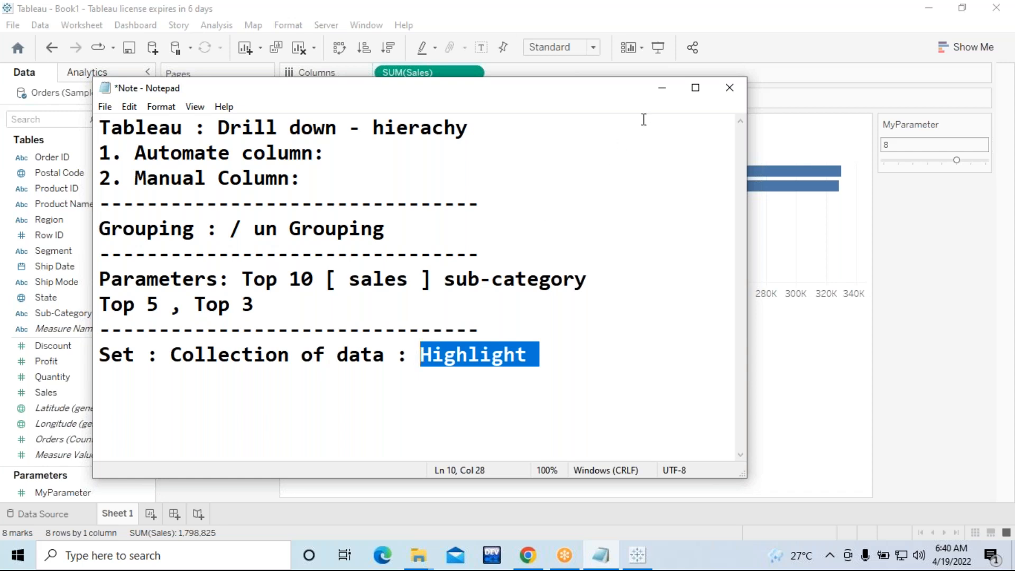
# Step: Minimize the notes, return to Tableau and add a new blank worksheet
pyautogui.click(662, 88)
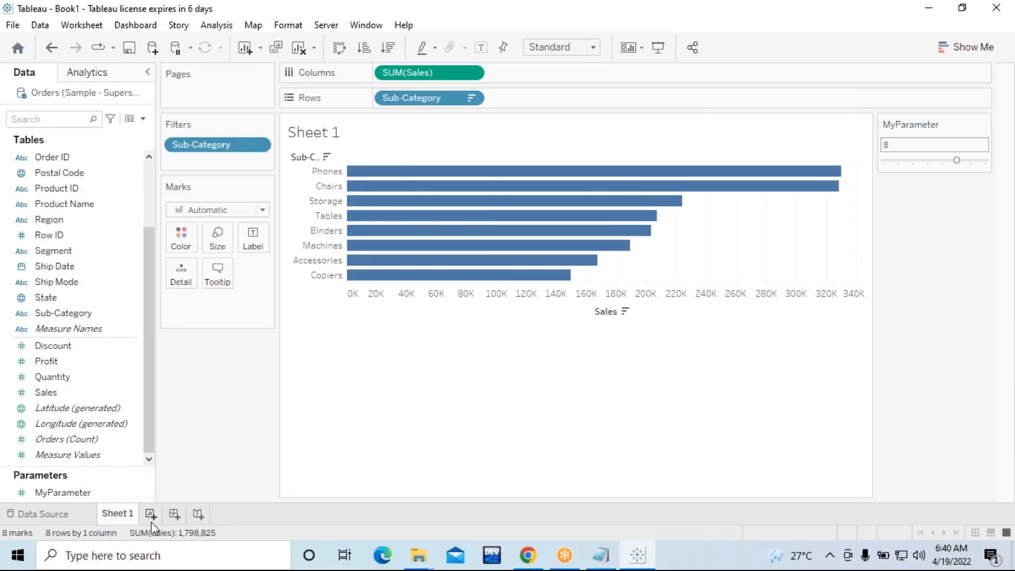
pyautogui.click(152, 519)
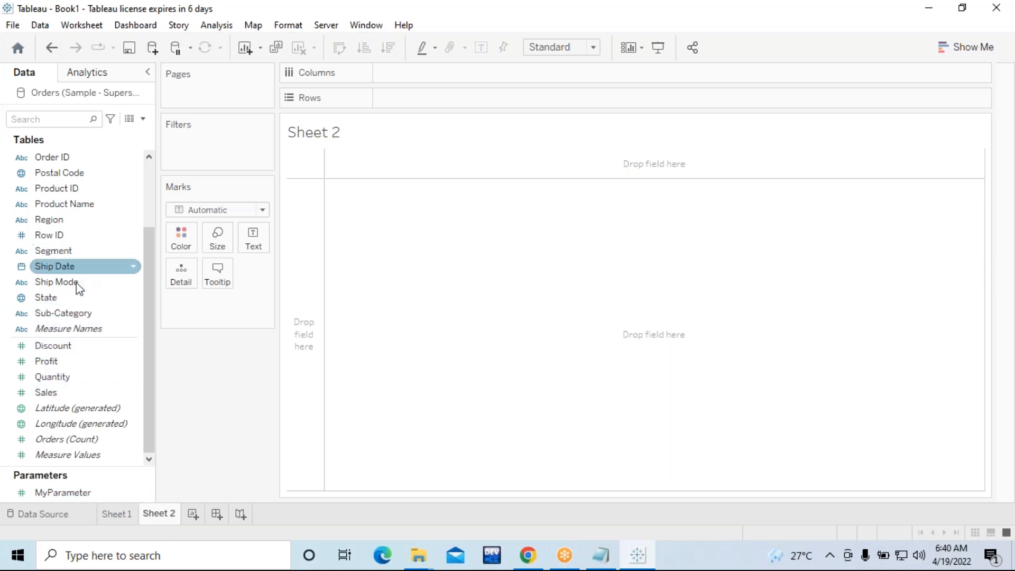
# Step: Build a bar chart on Sheet 2 with Sub-Category as rows and the sum of Sales as columns
pyautogui.moveTo(80, 316); pyautogui.dragTo(427, 100)
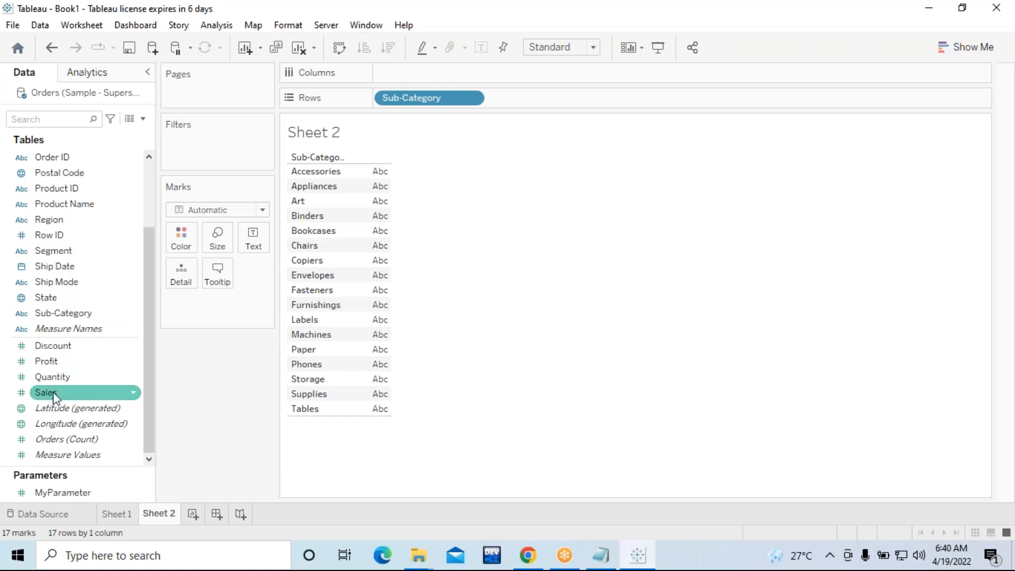
pyautogui.moveTo(53, 392); pyautogui.dragTo(406, 74)
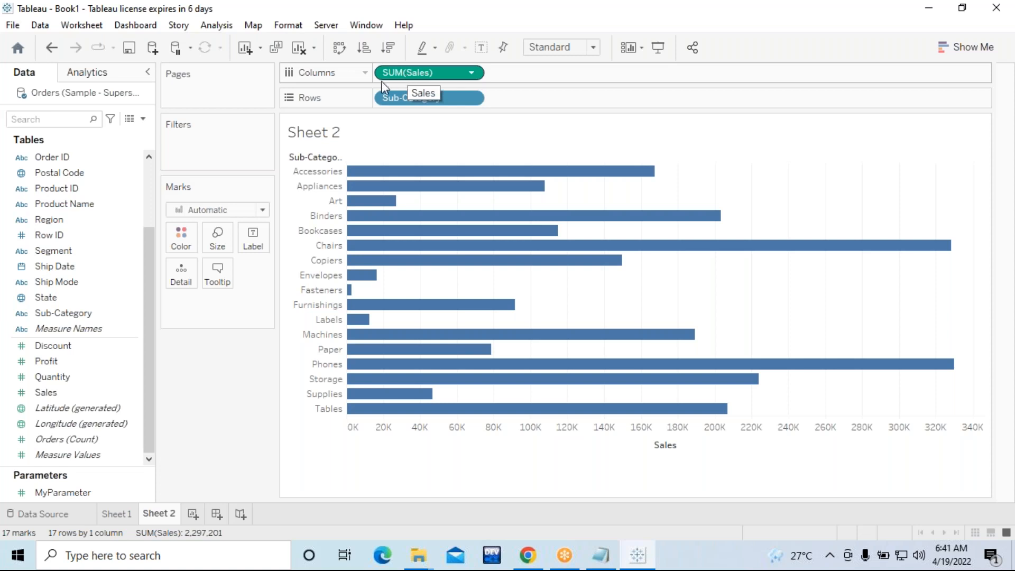
pyautogui.click(318, 173)
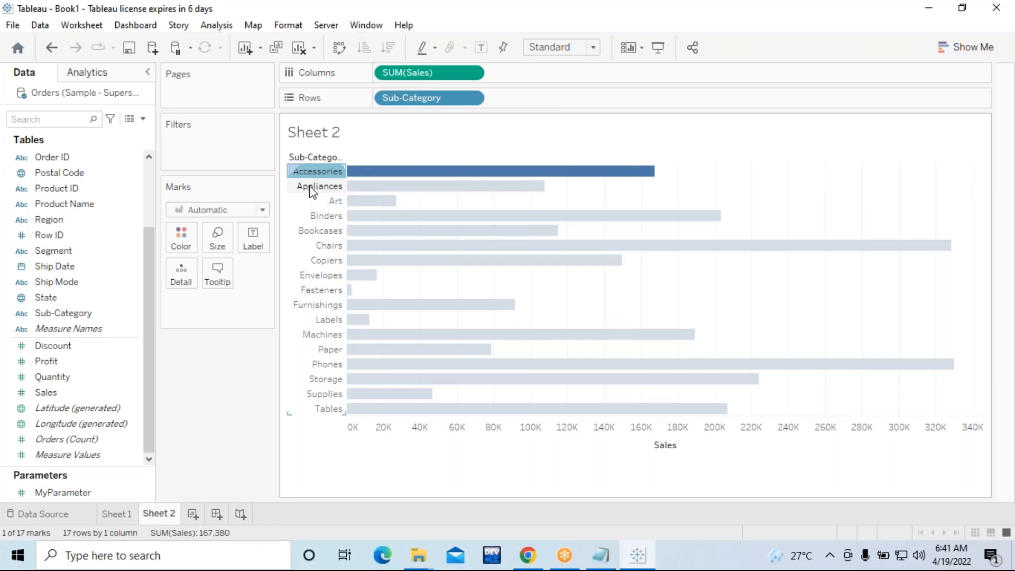
pyautogui.keyDown('ctrl'); pyautogui.click(311, 188); pyautogui.keyUp('ctrl')
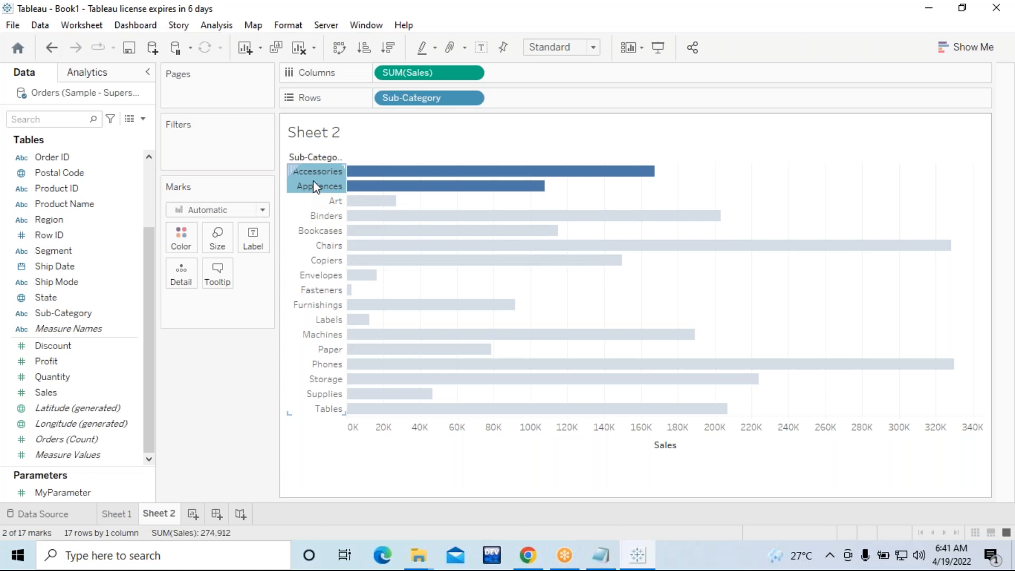
pyautogui.click(318, 172)
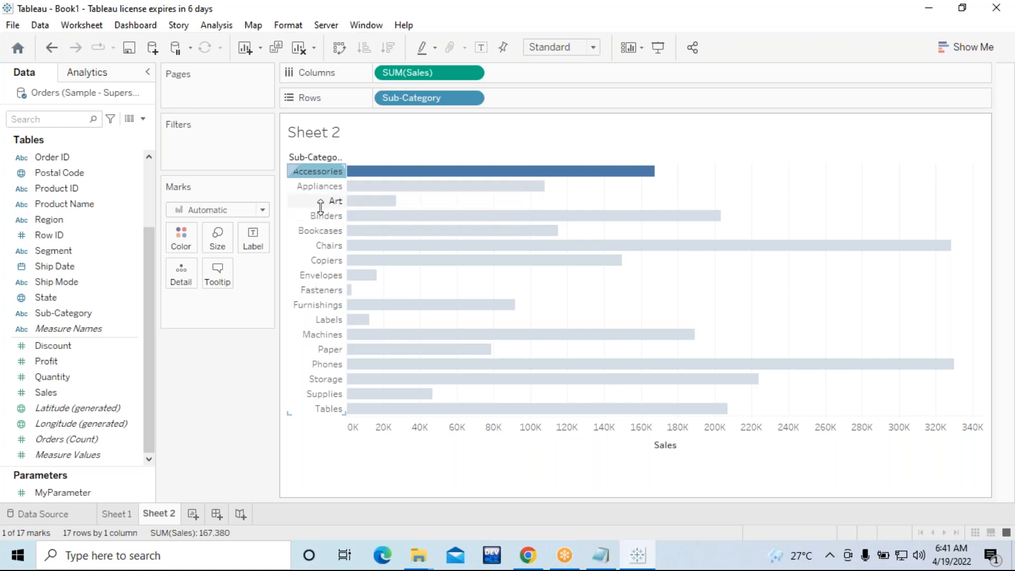
pyautogui.keyDown('ctrl'); pyautogui.click(317, 189); pyautogui.keyUp('ctrl')
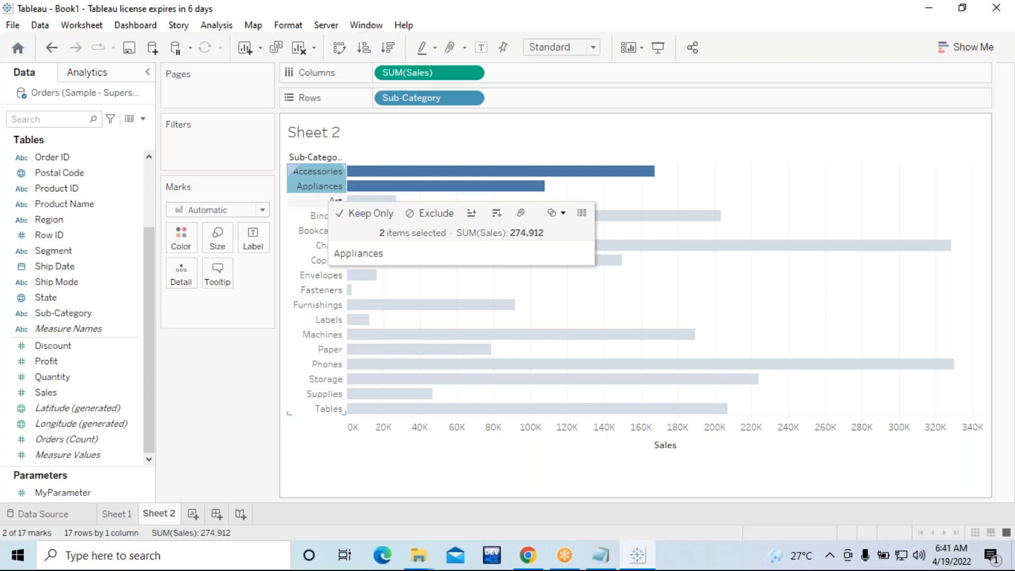
pyautogui.keyDown('ctrl'); pyautogui.click(324, 350); pyautogui.keyUp('ctrl')
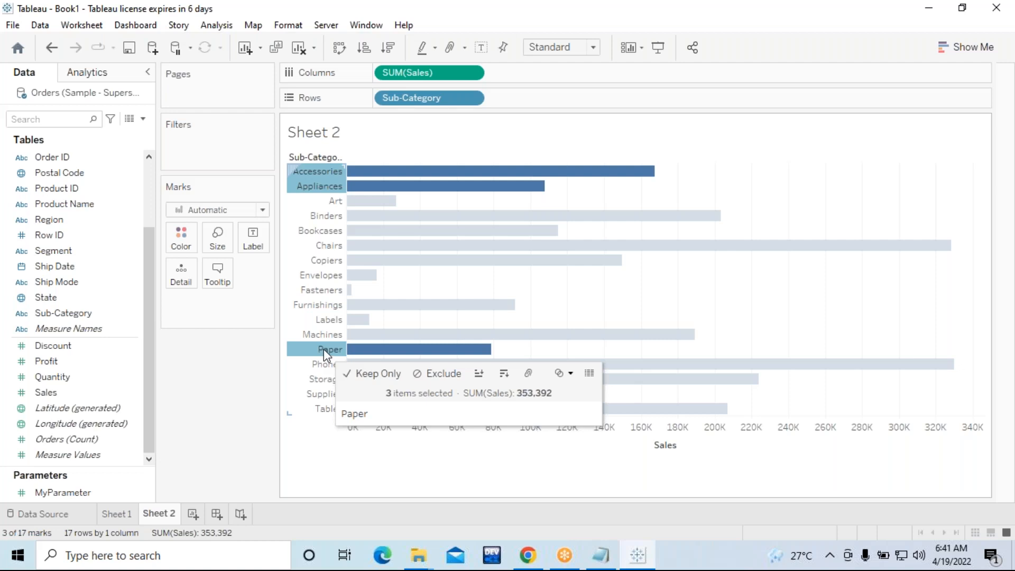
pyautogui.keyDown('ctrl'); pyautogui.click(320, 308); pyautogui.keyUp('ctrl')
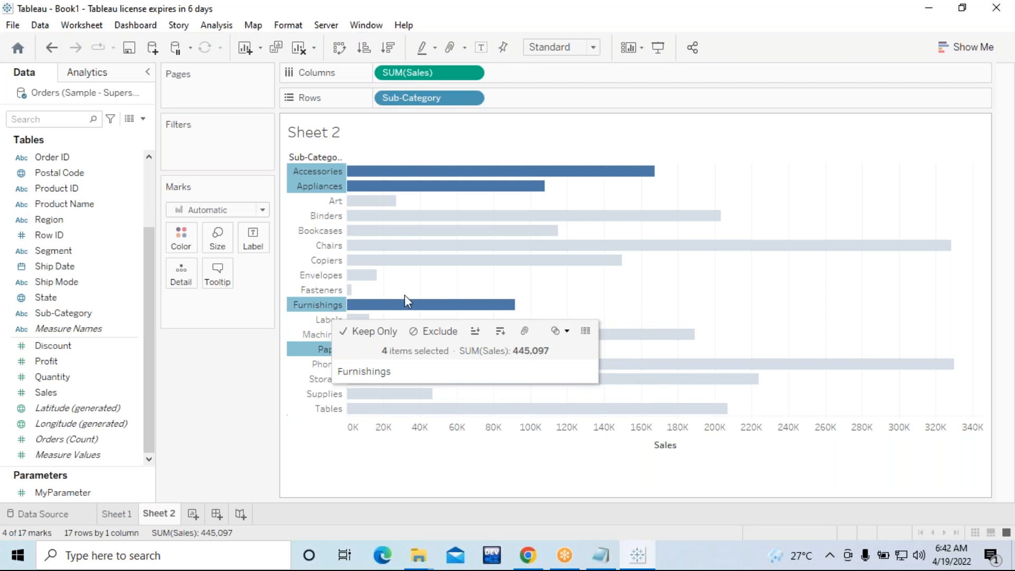
pyautogui.click(564, 335)
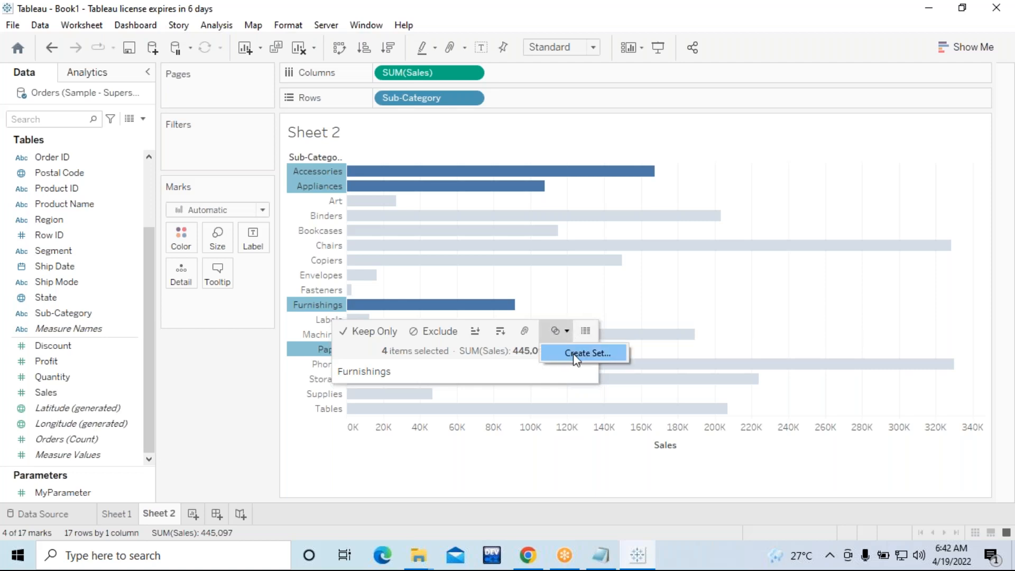
pyautogui.rightClick(305, 305)
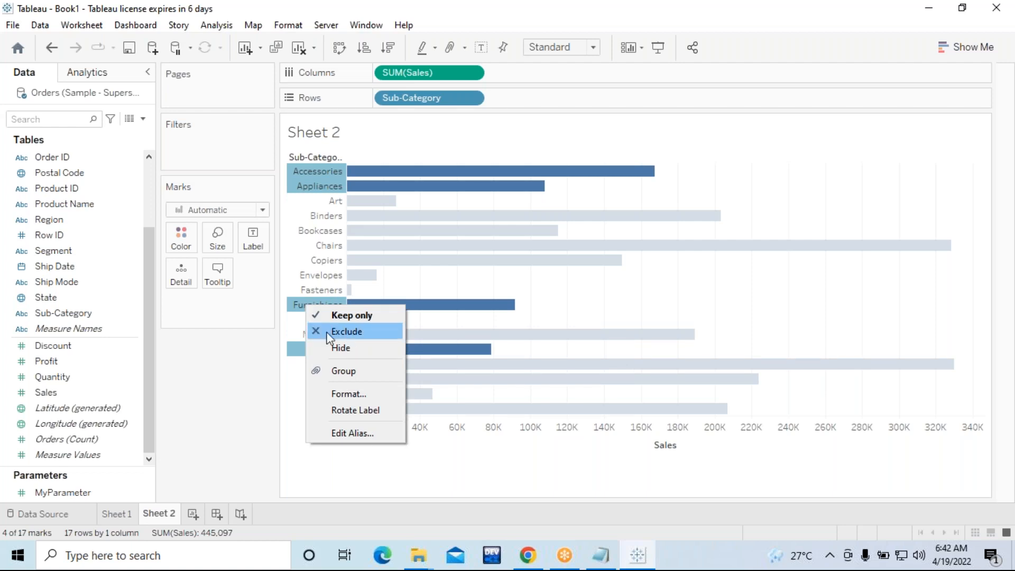
pyautogui.click(302, 306)
pyautogui.rightClick(300, 305)
pyautogui.click(297, 304)
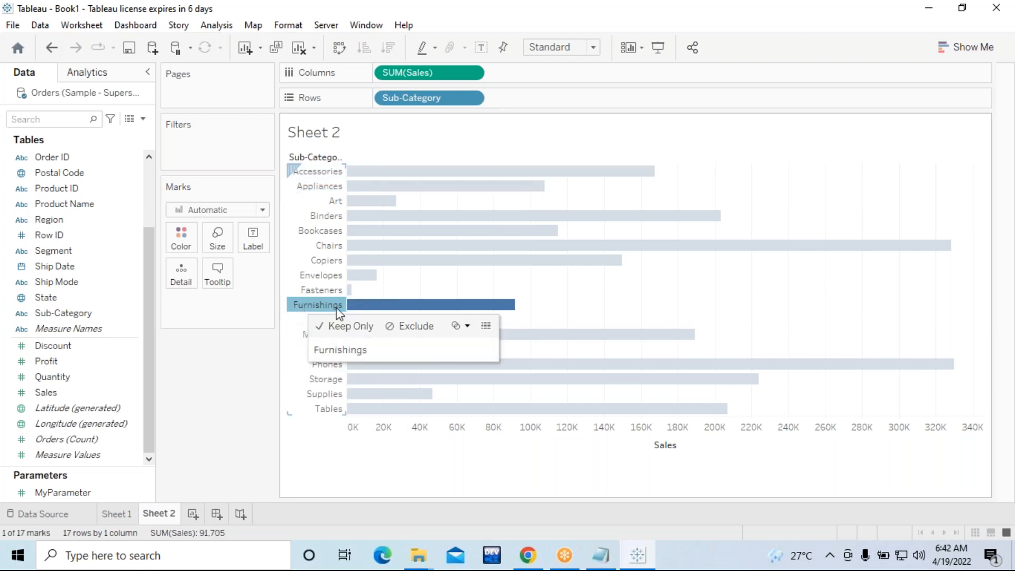
# Step: Create a set named MySet from the Accessories, Appliances, Furnishings and Paper sub-categories in the chart
pyautogui.click(324, 174)
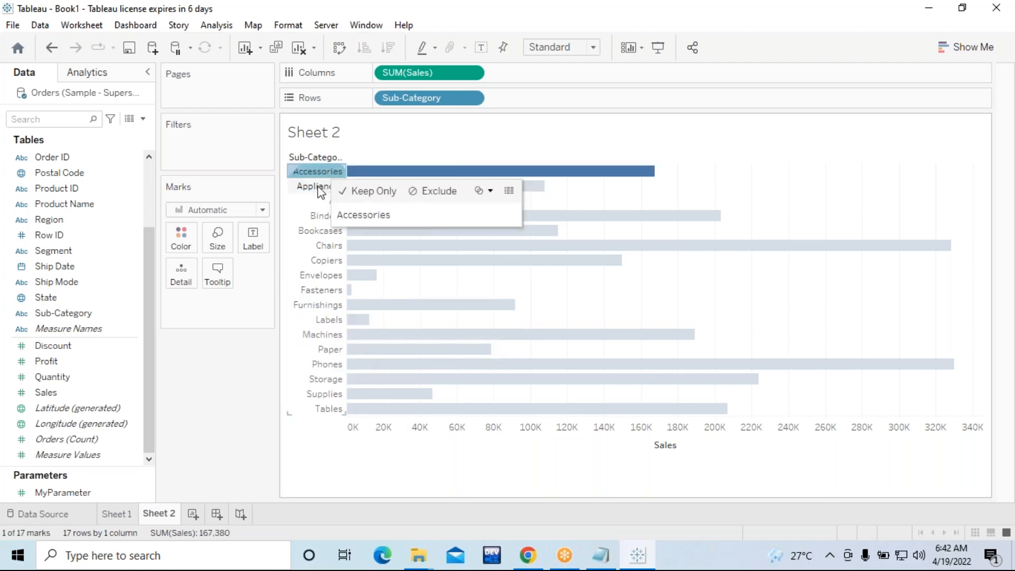
pyautogui.keyDown('ctrl'); pyautogui.click(319, 188); pyautogui.keyUp('ctrl')
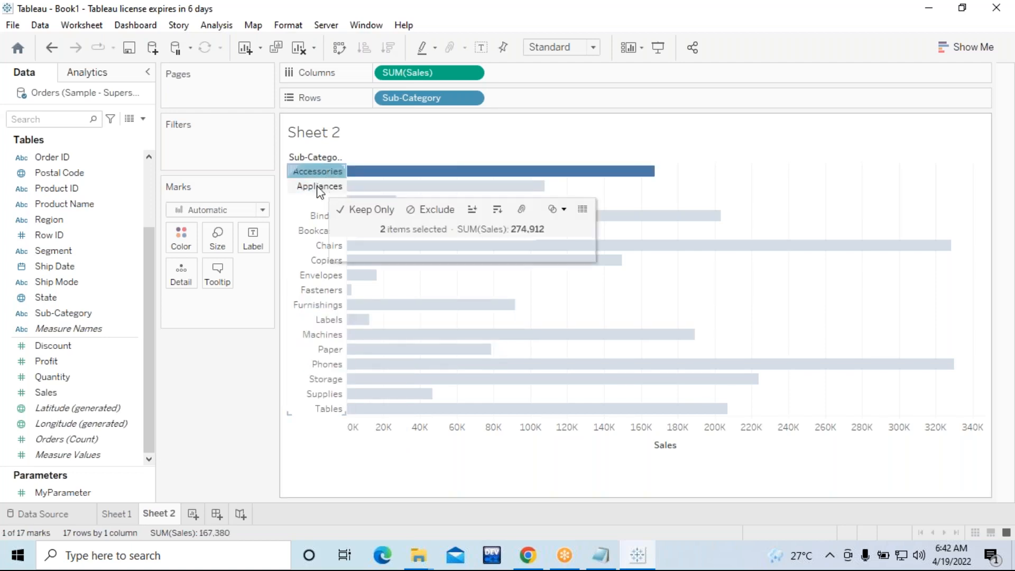
pyautogui.keyDown('ctrl'); pyautogui.click(320, 307); pyautogui.keyUp('ctrl')
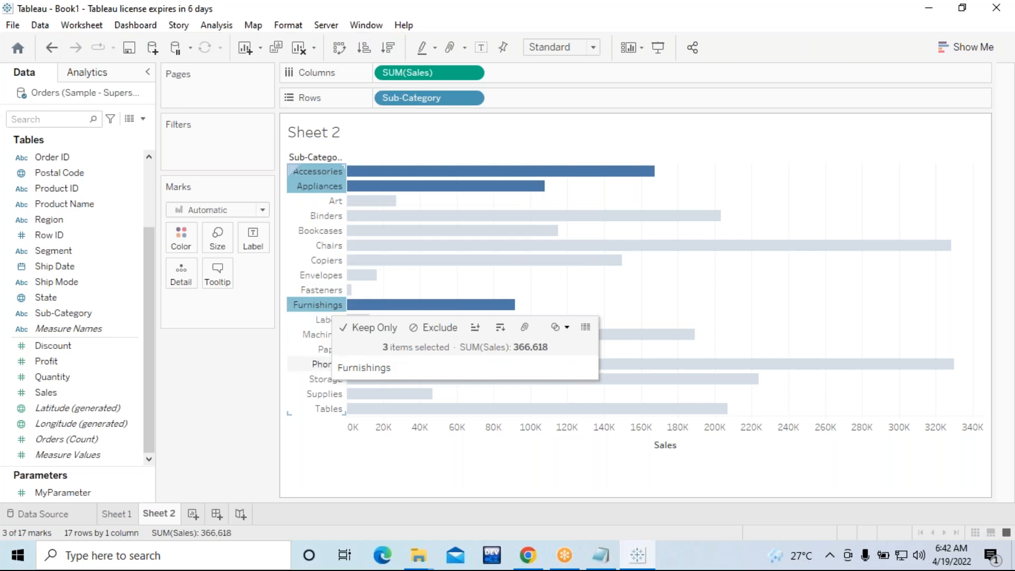
pyautogui.keyDown('ctrl'); pyautogui.click(323, 351); pyautogui.keyUp('ctrl')
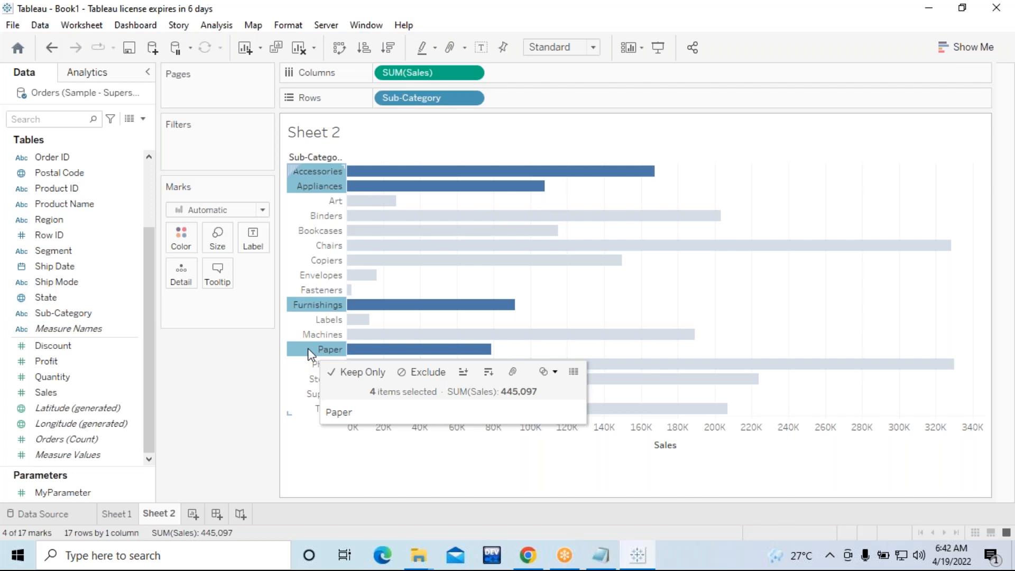
pyautogui.click(557, 374)
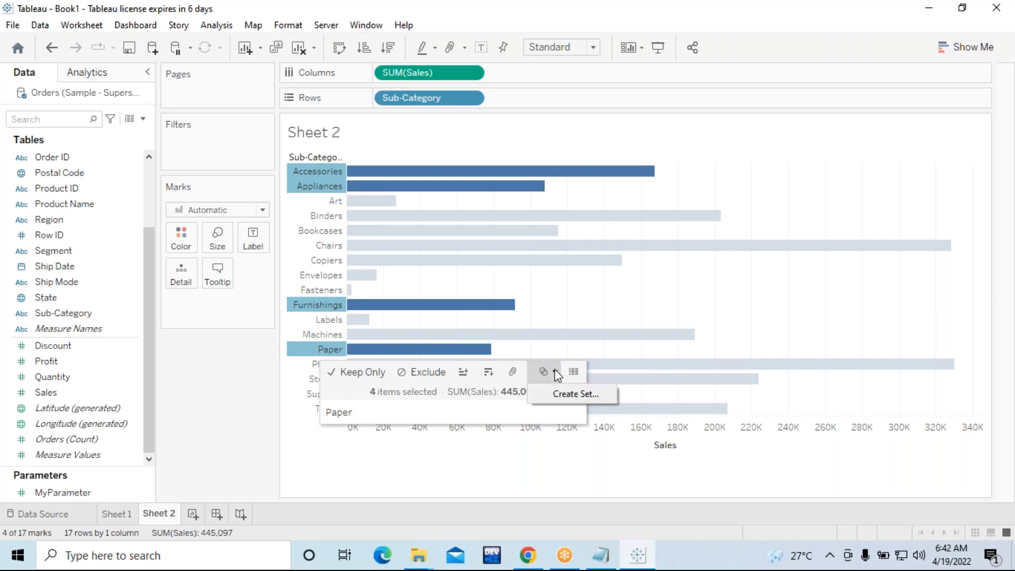
pyautogui.click(567, 394)
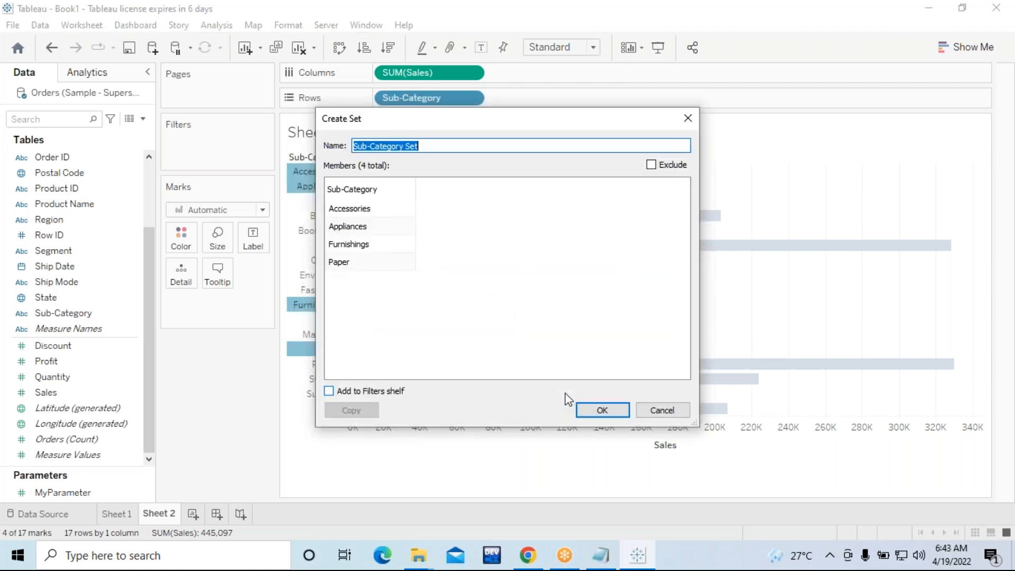
pyautogui.press('BackSpace')
pyautogui.write('MySet')
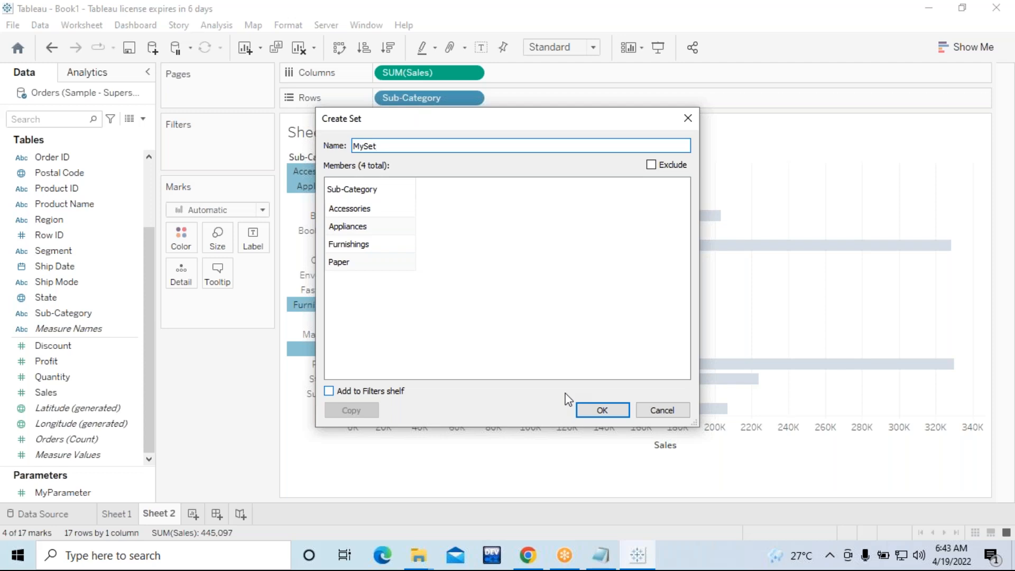
pyautogui.moveTo(392, 146); pyautogui.dragTo(351, 147)
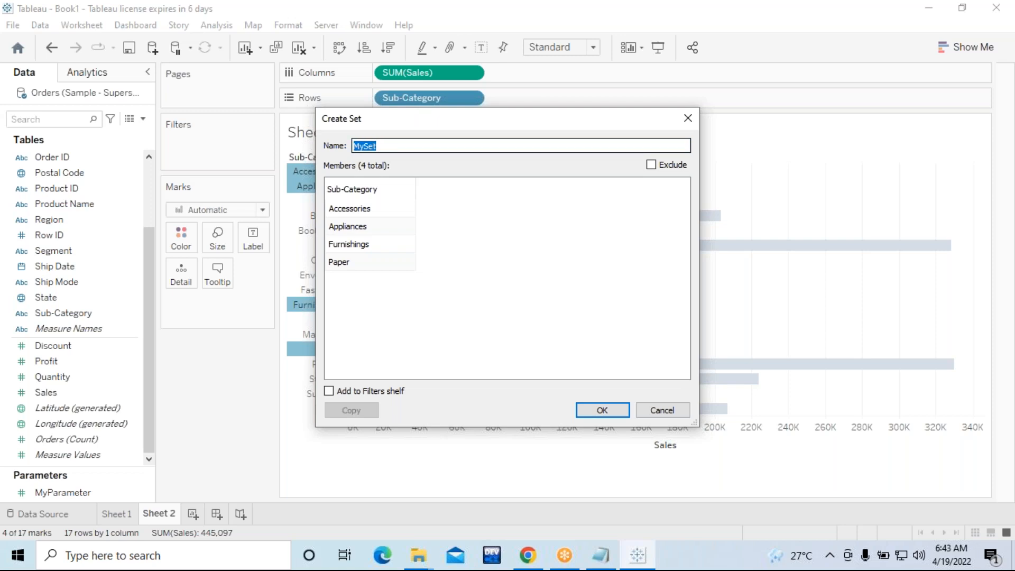
pyautogui.click(603, 411)
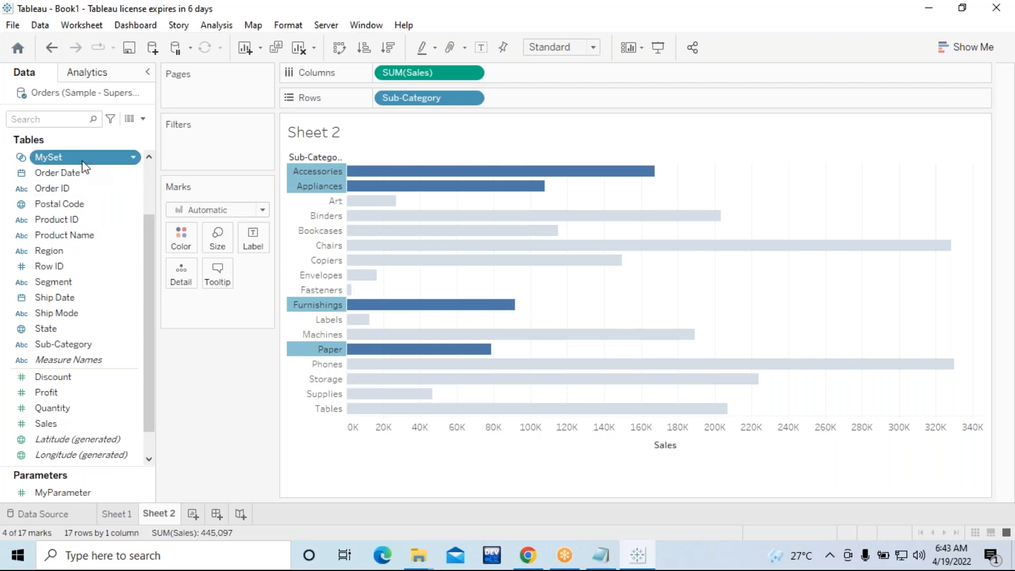
# Step: Color the bars by membership in MySet, inspect the bars and clear the sub-category selection
pyautogui.moveTo(82, 161); pyautogui.dragTo(185, 242)
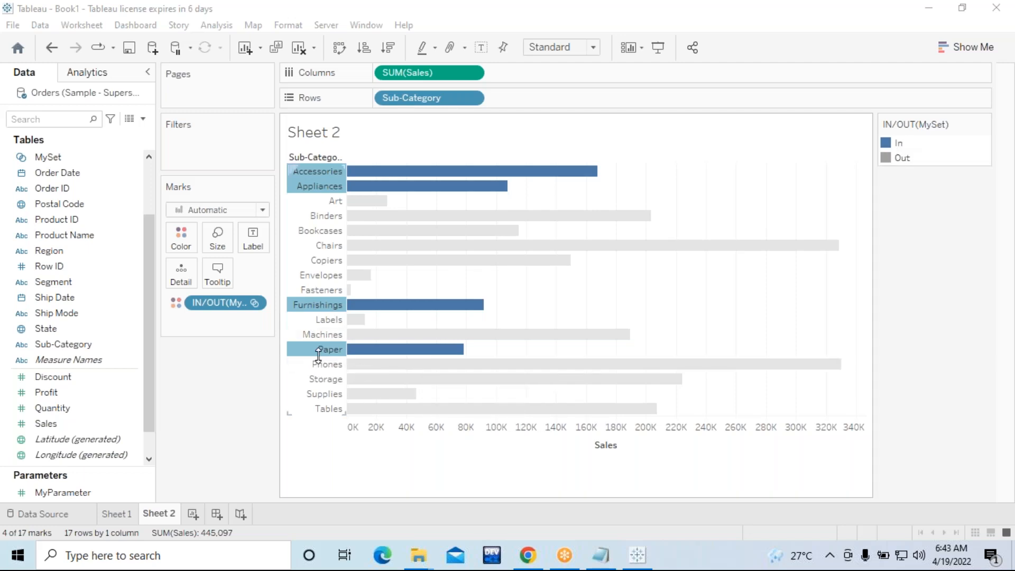
pyautogui.moveTo(318, 353)
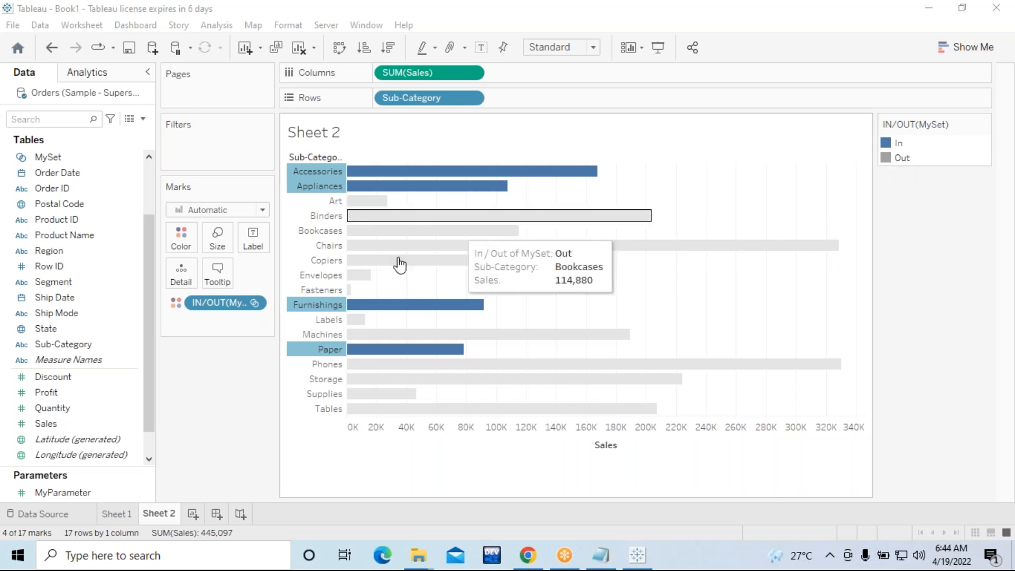
pyautogui.moveTo(390, 260)
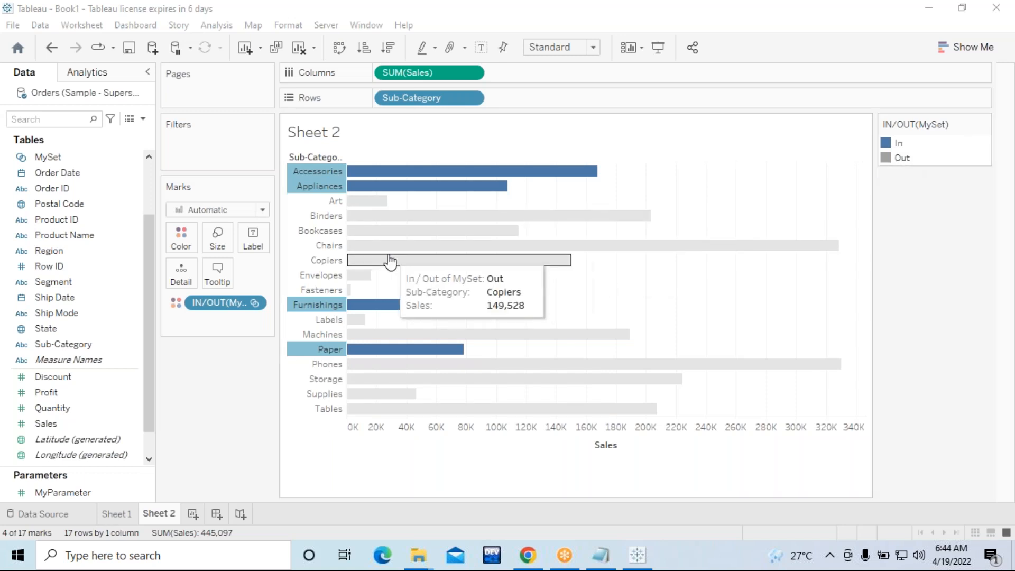
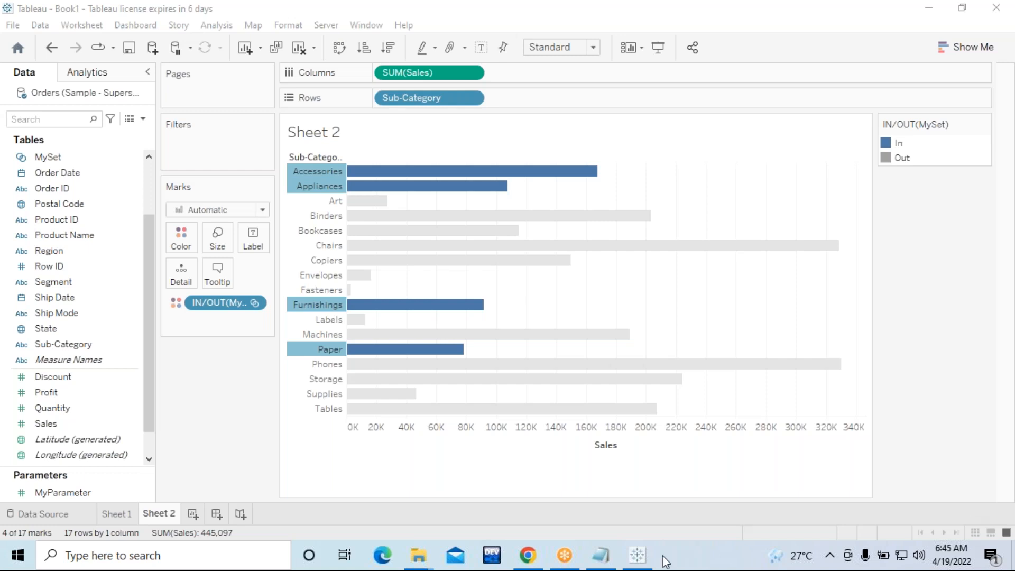
pyautogui.click(477, 462)
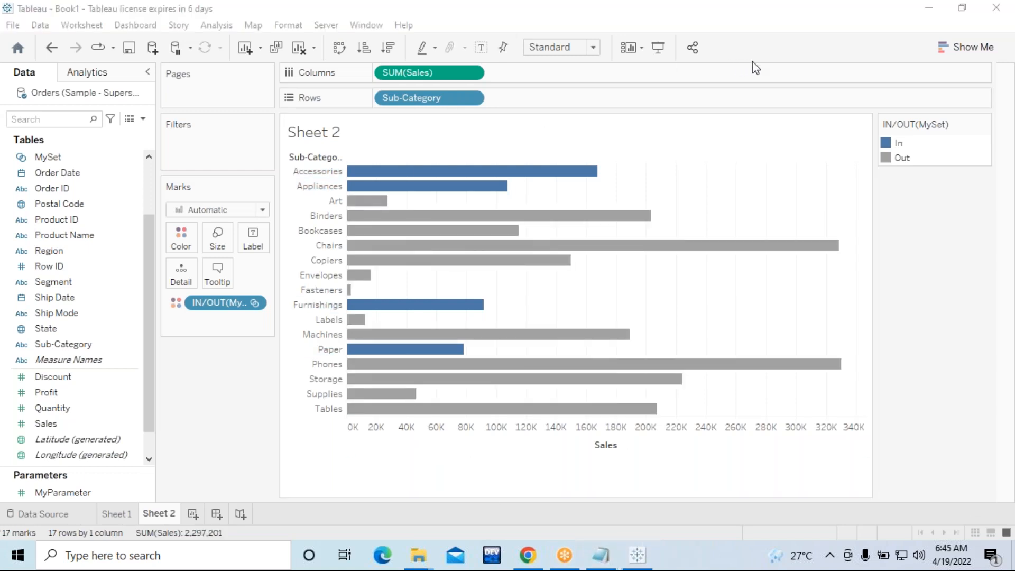
# Step: Switch to the Notepad notes to review the Set definition line, and return to Tableau
pyautogui.click(606, 564)
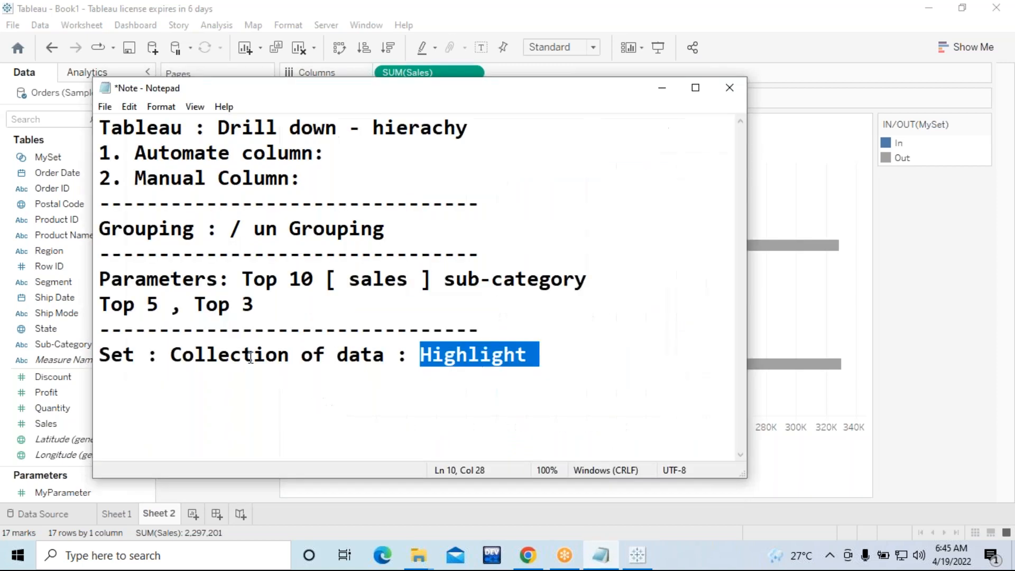
pyautogui.click(196, 354)
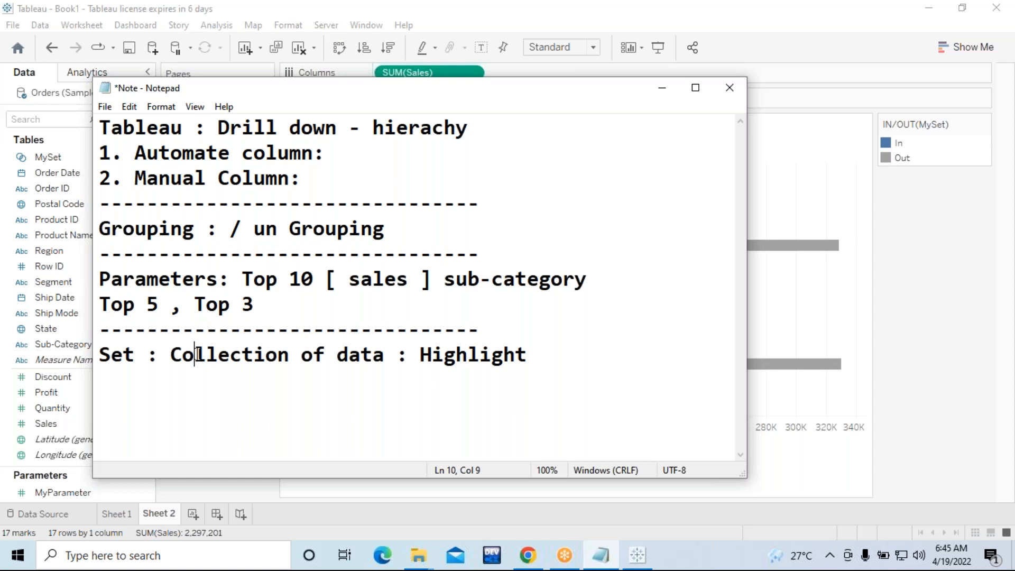
pyautogui.click(661, 89)
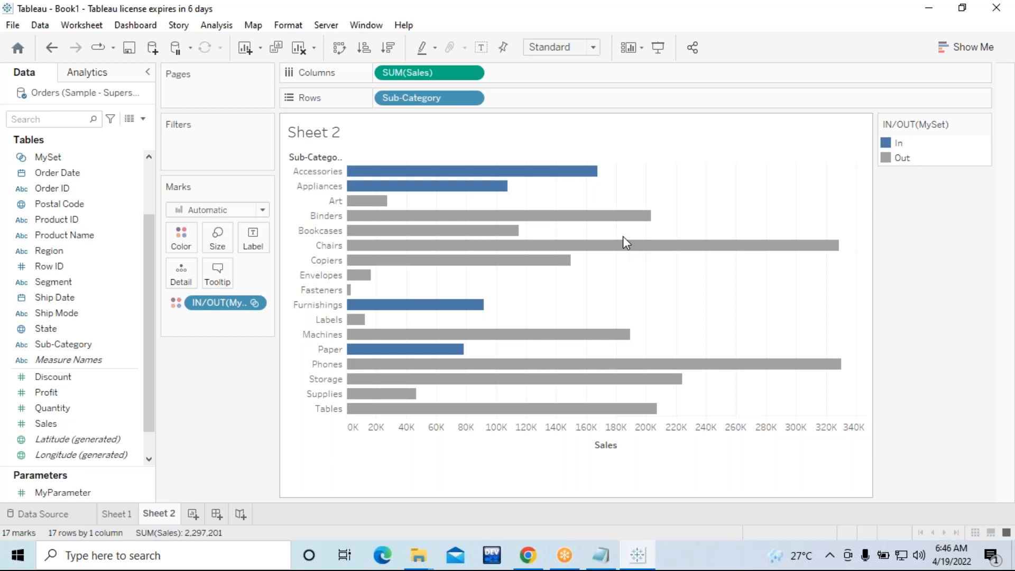
# Step: Switch to the Notepad notes, add a dashed separator line below the Set note and minimize the notes
pyautogui.click(602, 564)
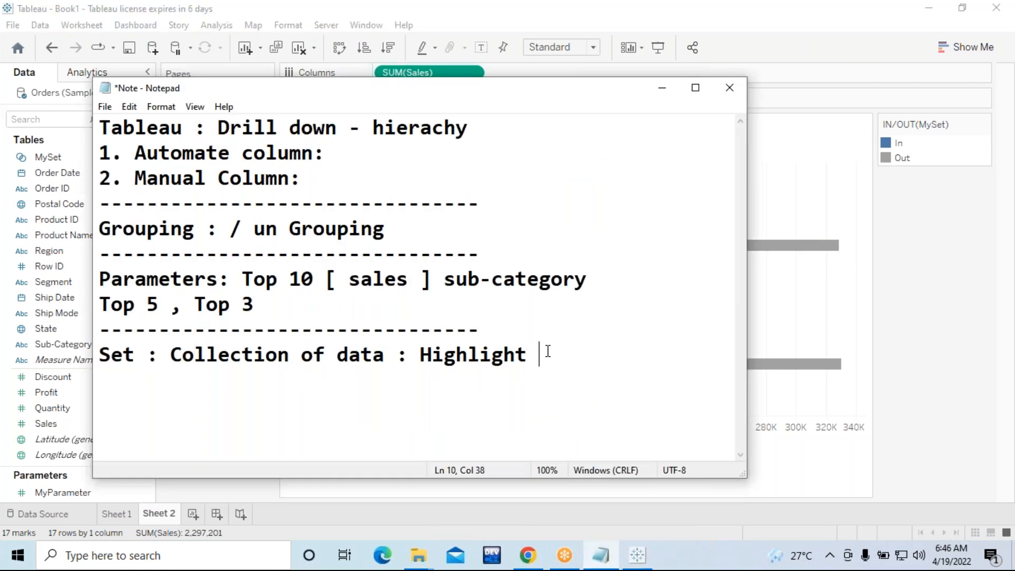
pyautogui.press('Return')
pyautogui.write('--------------------------------')
pyautogui.press('Return')
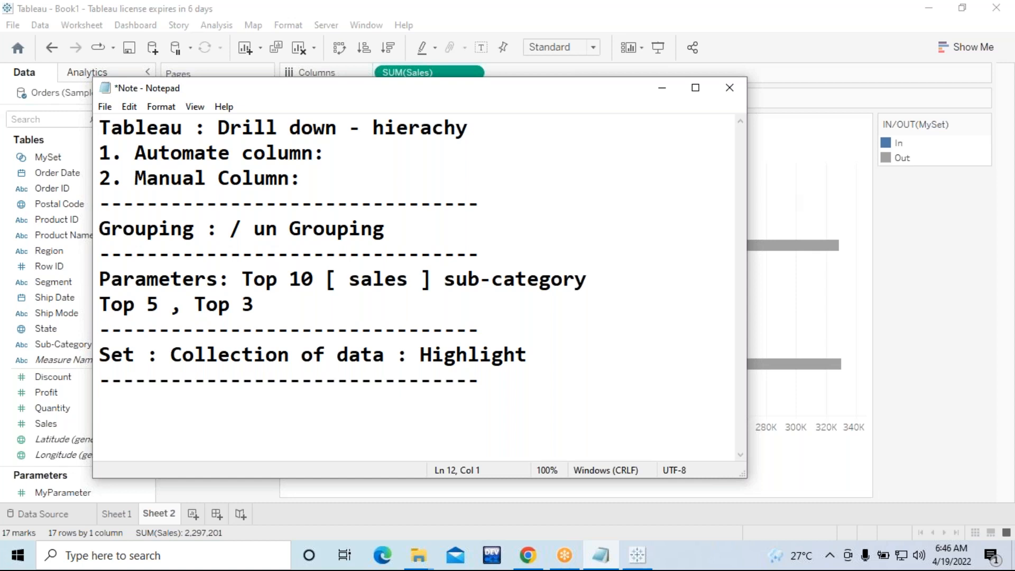
pyautogui.click(663, 93)
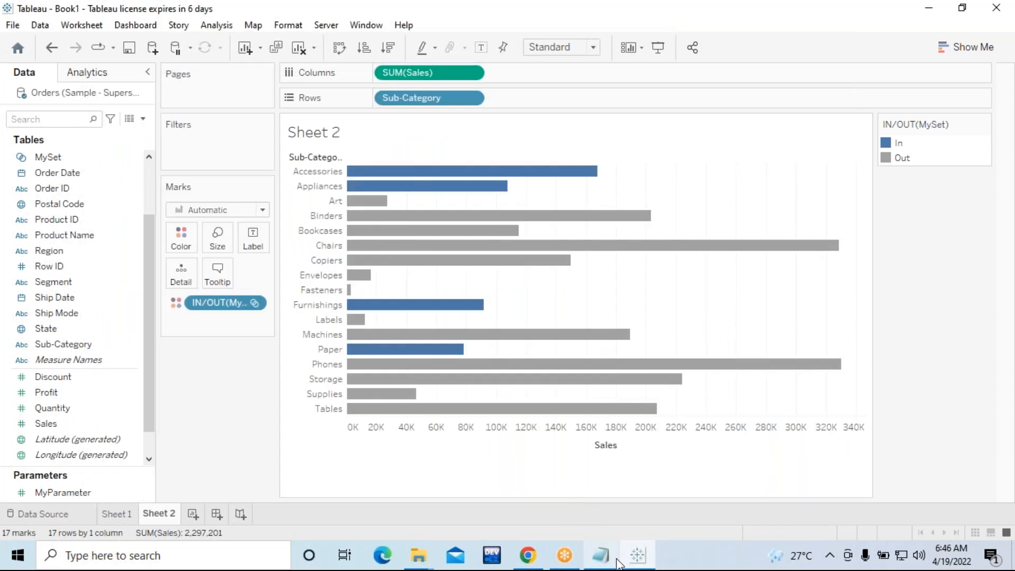
# Step: Switch to the Notepad notes, add the line "How To Create a dashboard : With URL Link : [ Map ]" below the separator and widen the window
pyautogui.click(608, 559)
pyautogui.click(496, 387)
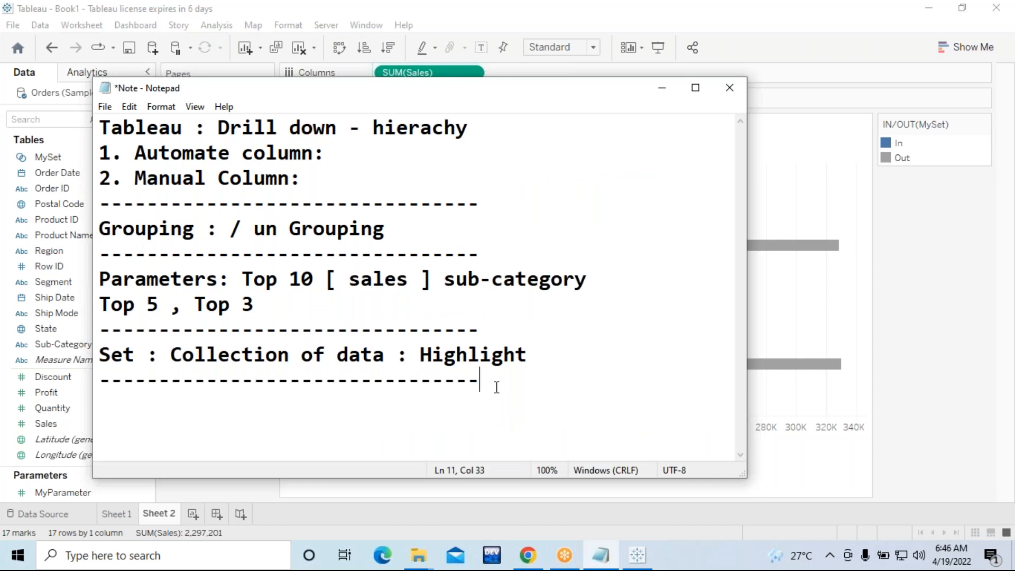
pyautogui.press('Return')
pyautogui.write('How To Create A')
pyautogui.press('BackSpace')
pyautogui.write('a ')
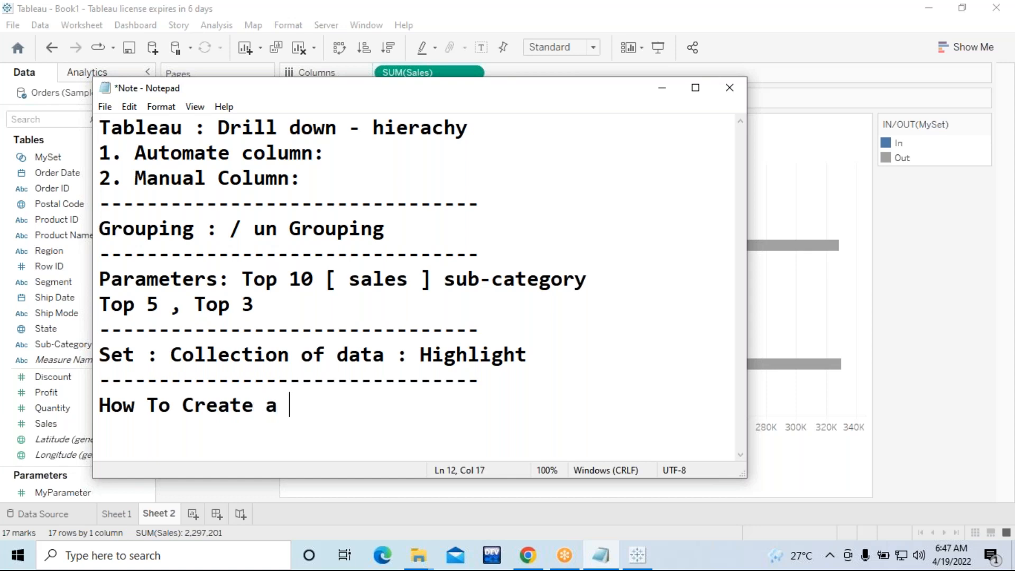
pyautogui.write('dashb')
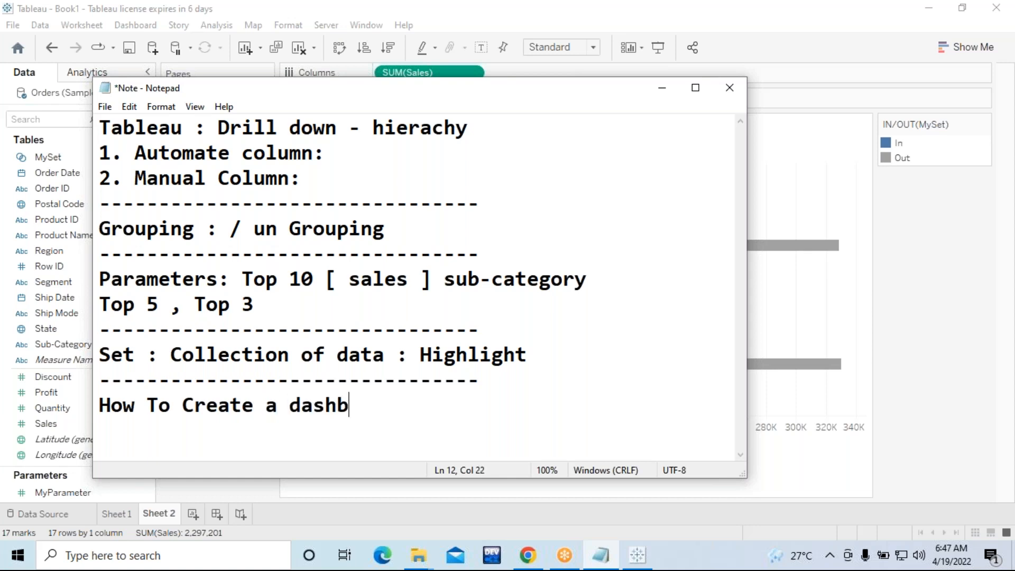
pyautogui.write('oard : Wi')
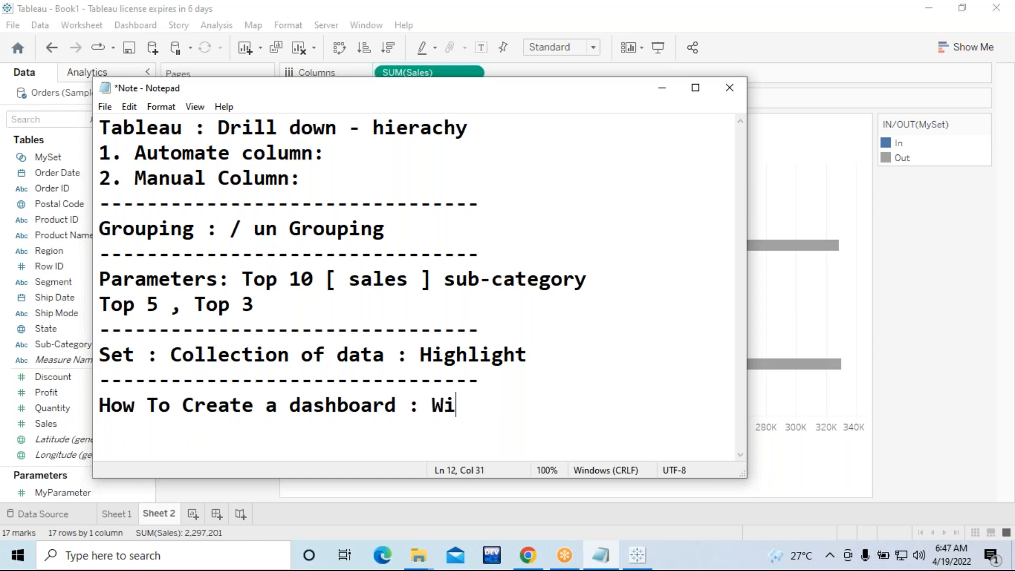
pyautogui.write('th UR')
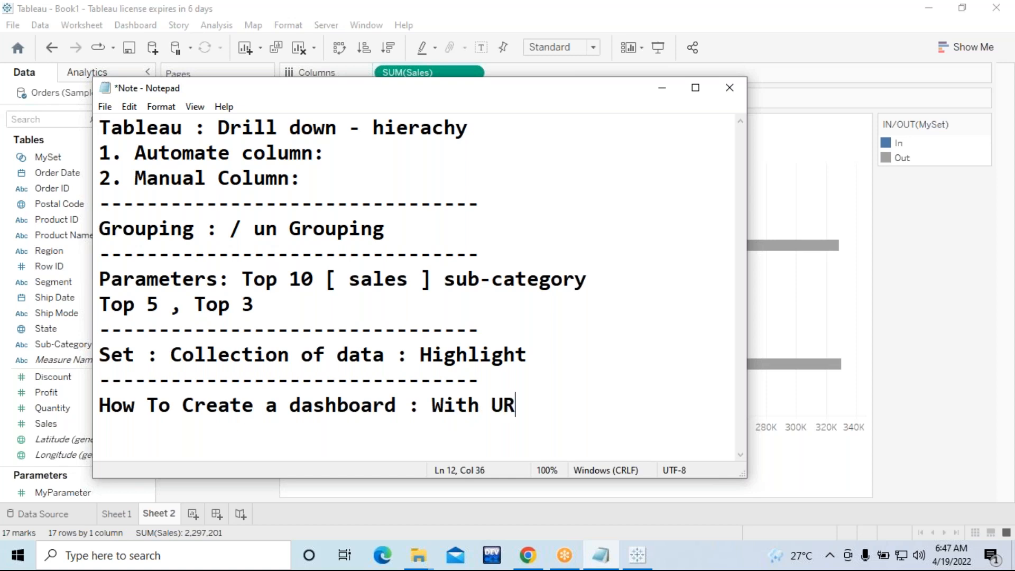
pyautogui.write('L Link')
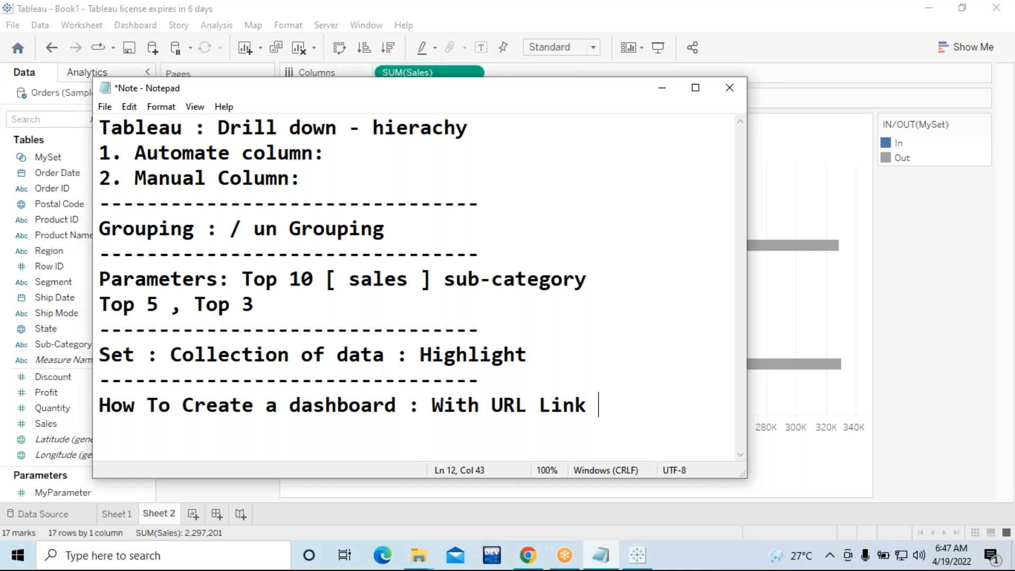
pyautogui.write(': [ Map ]')
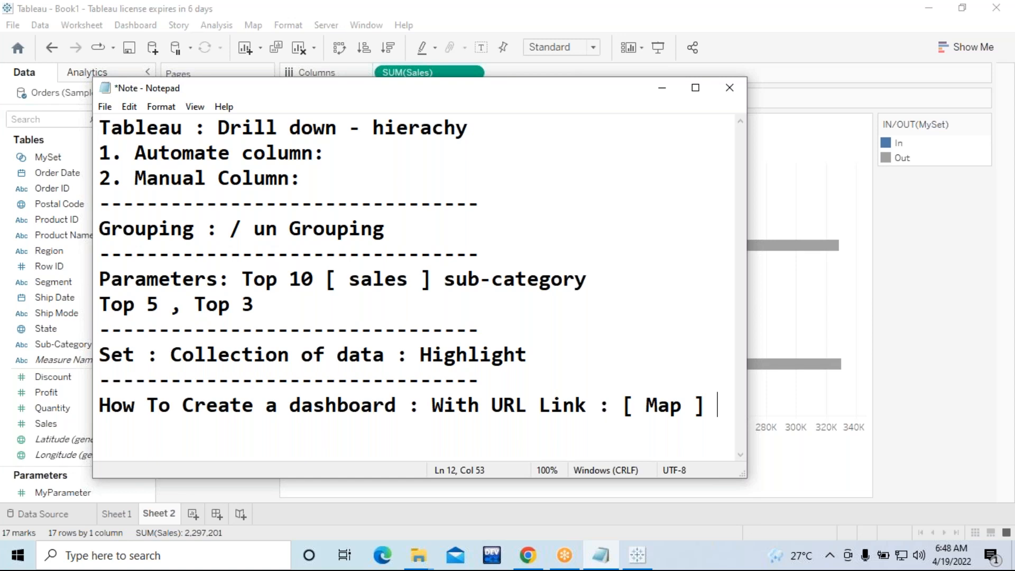
pyautogui.moveTo(746, 278); pyautogui.dragTo(924, 305)
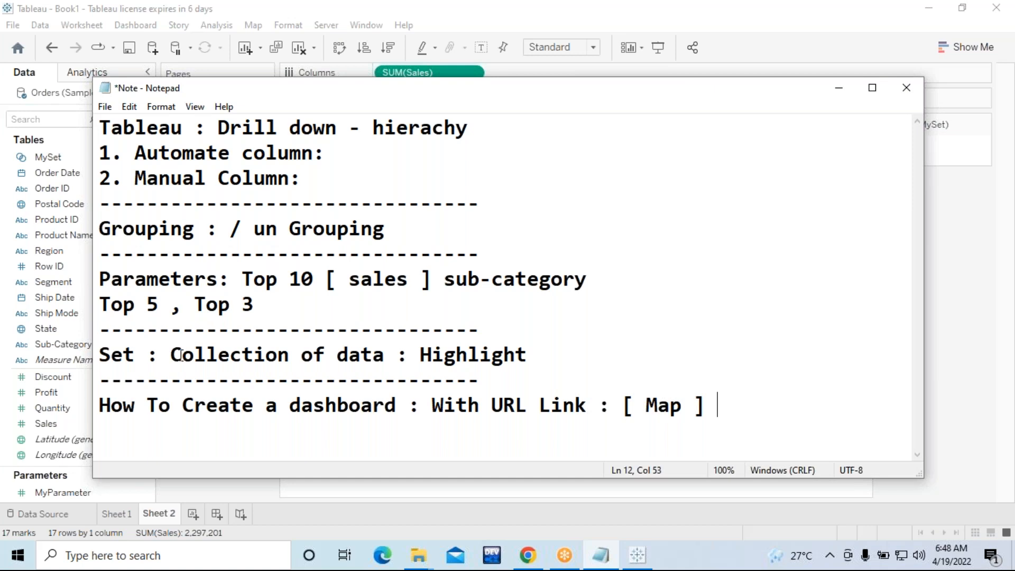
pyautogui.click(945, 563)
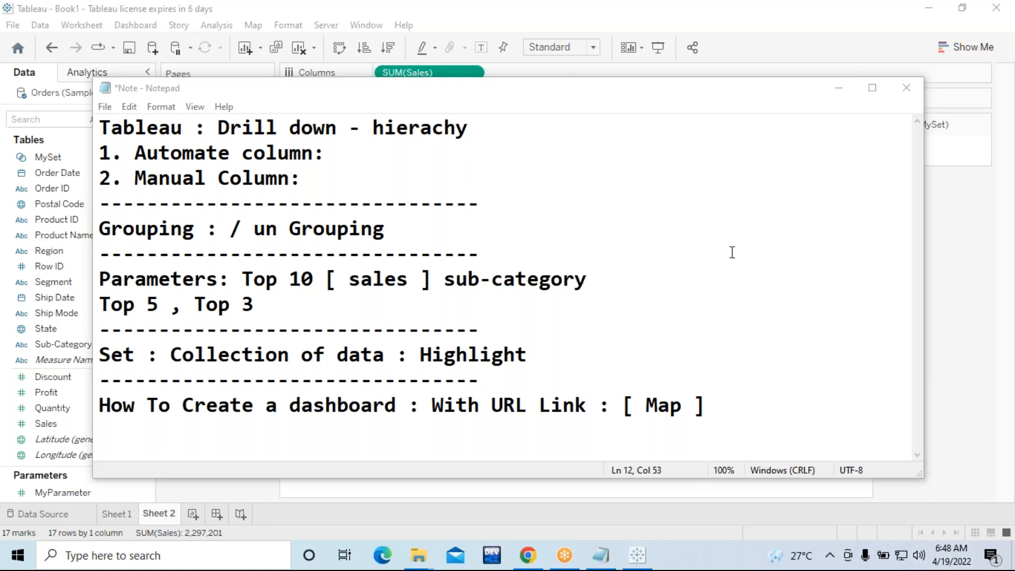
pyautogui.click(716, 105)
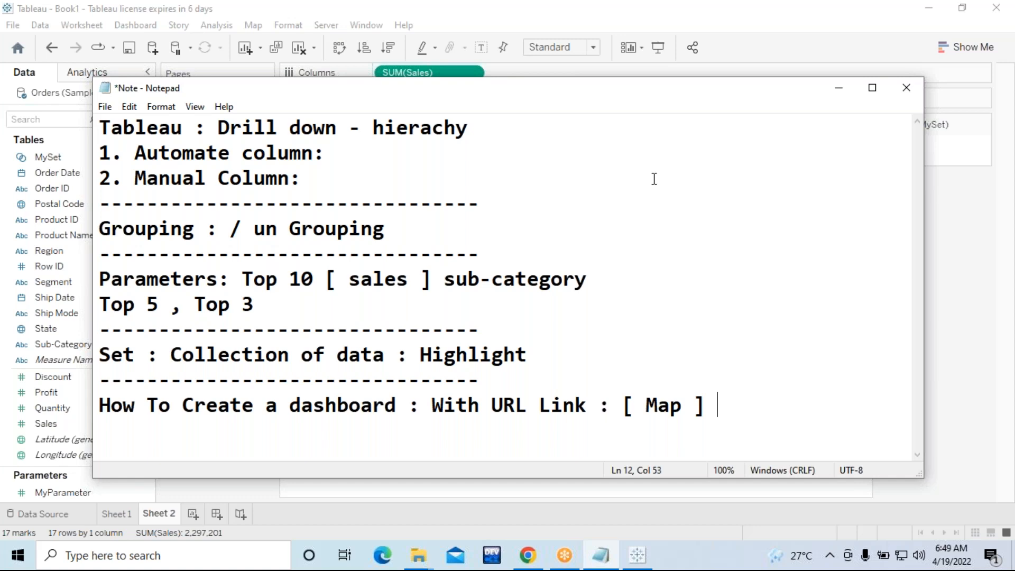
pyautogui.click(830, 97)
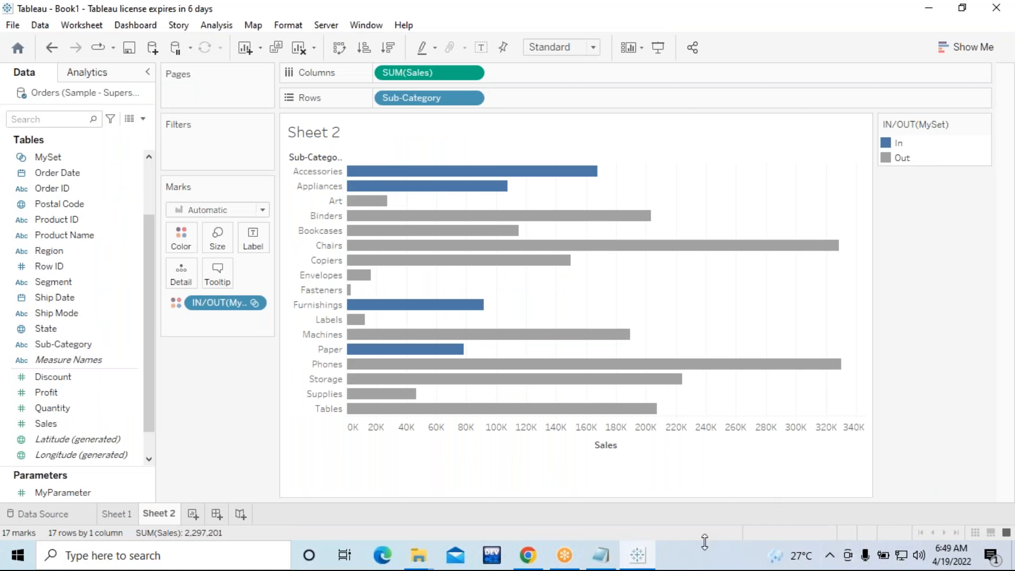
pyautogui.click(608, 556)
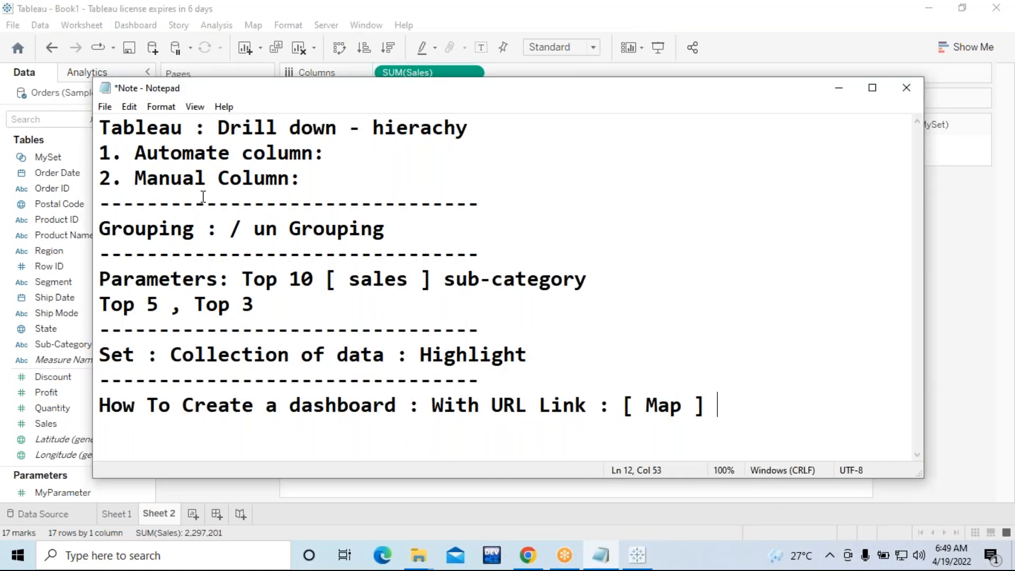
# Step: Review the Grouping line in the notes and capitalize "un" as "Un"
pyautogui.moveTo(195, 229); pyautogui.dragTo(105, 234)
pyautogui.moveTo(386, 229); pyautogui.dragTo(290, 231)
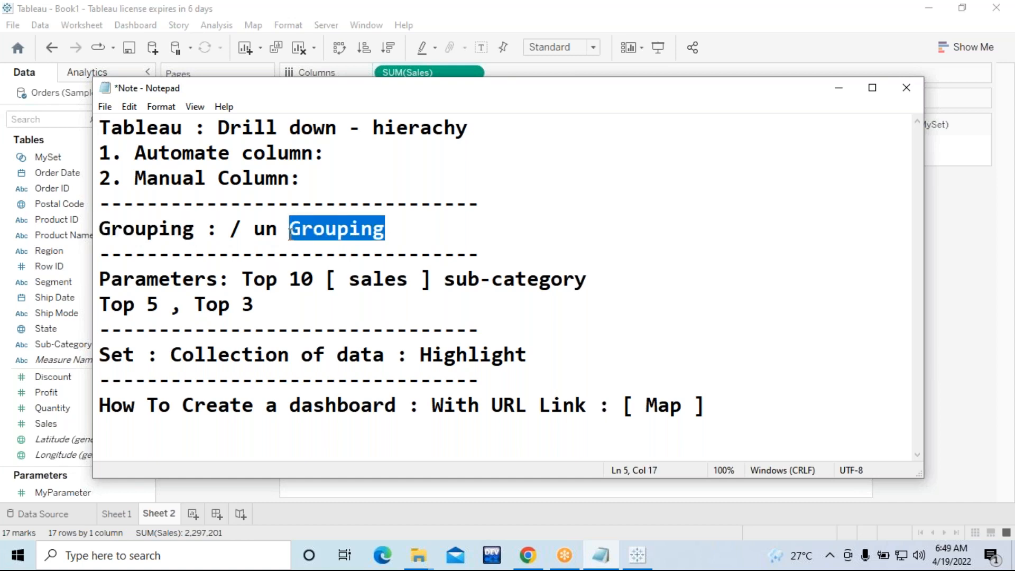
pyautogui.click(271, 236)
pyautogui.press('BackSpace')
pyautogui.write('U')
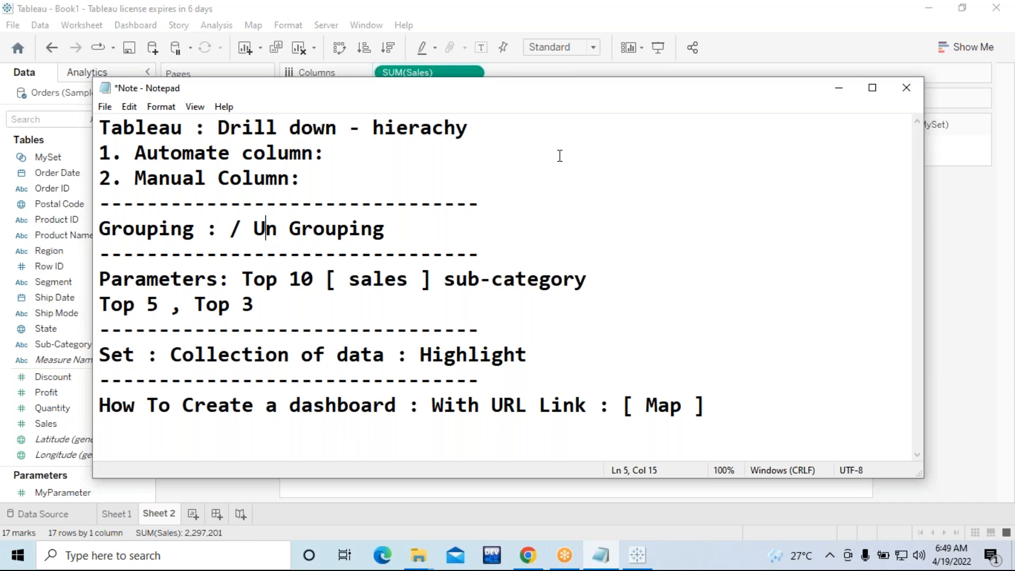
pyautogui.click(721, 27)
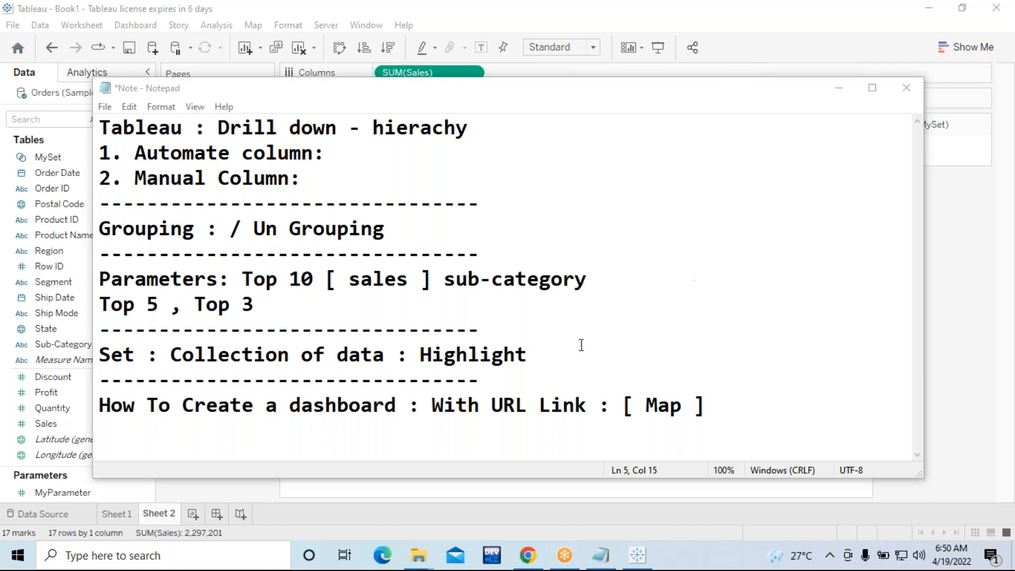
# Step: Put an asterisk bullet before the "How To Create a dashboard" line and minimize the notes to return to Tableau
pyautogui.click(100, 406)
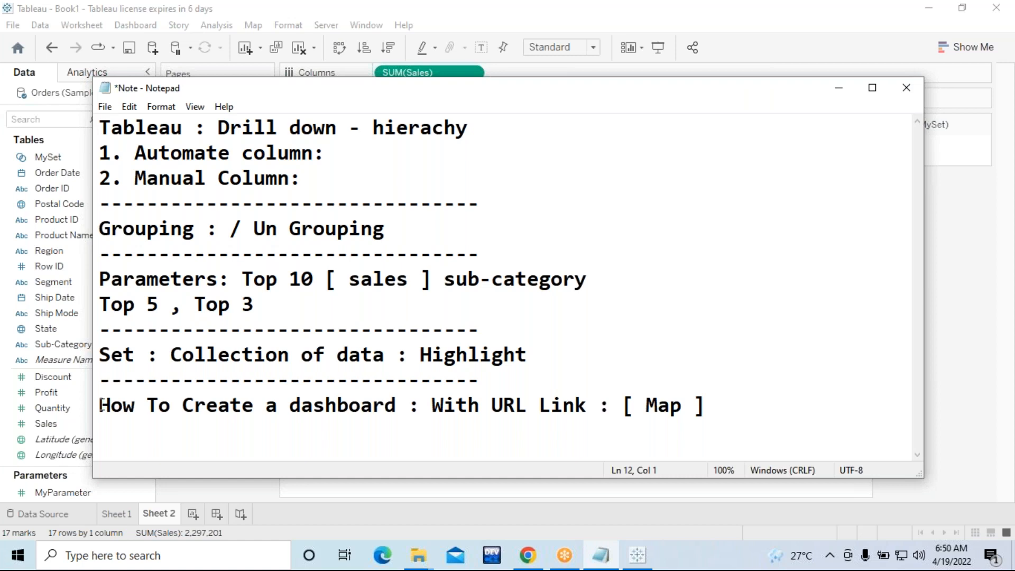
pyautogui.write('*')
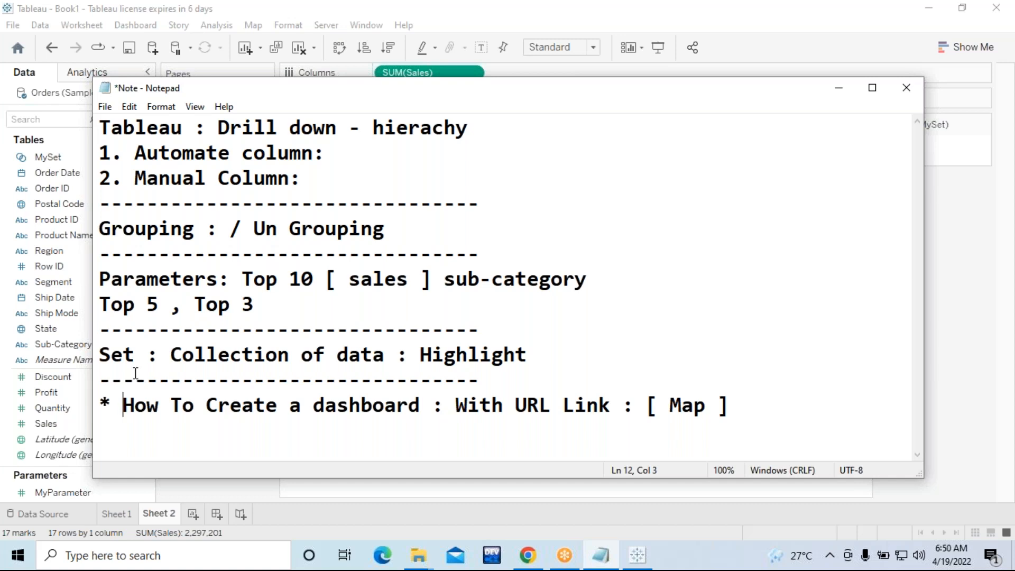
pyautogui.click(840, 89)
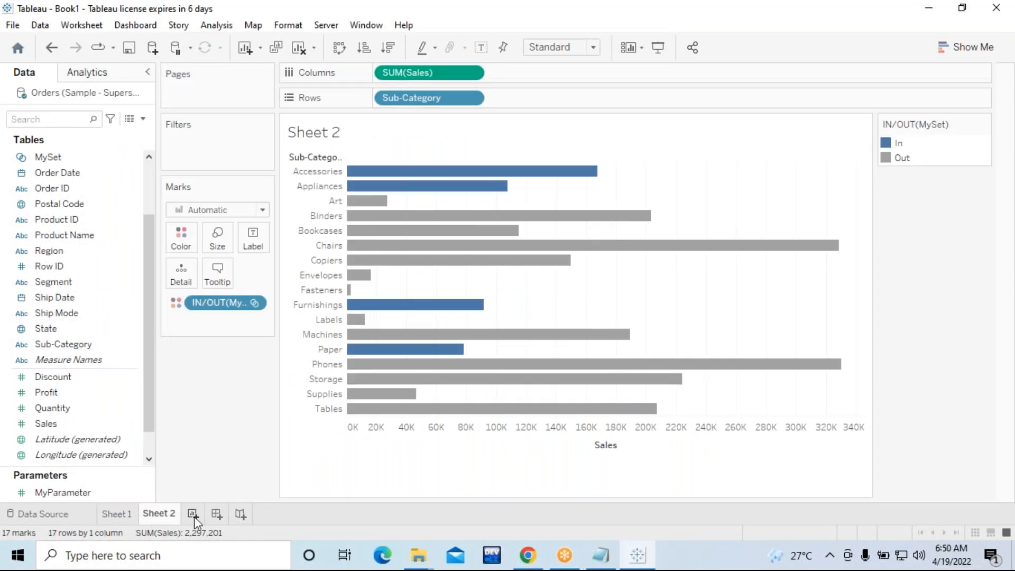
# Step: Rename the Sheet 1 worksheet as Parameter
pyautogui.click(120, 517)
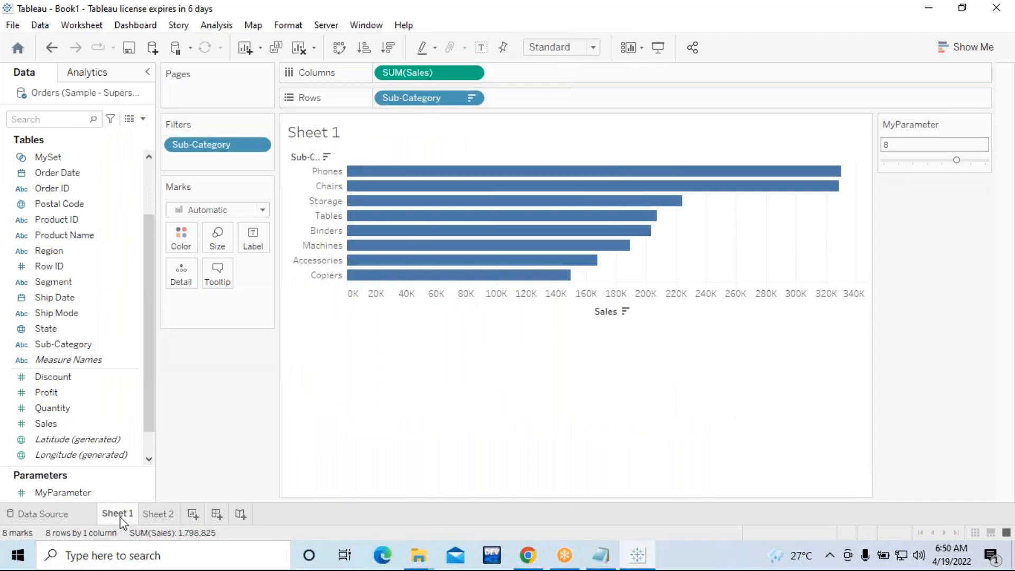
pyautogui.rightClick(120, 517)
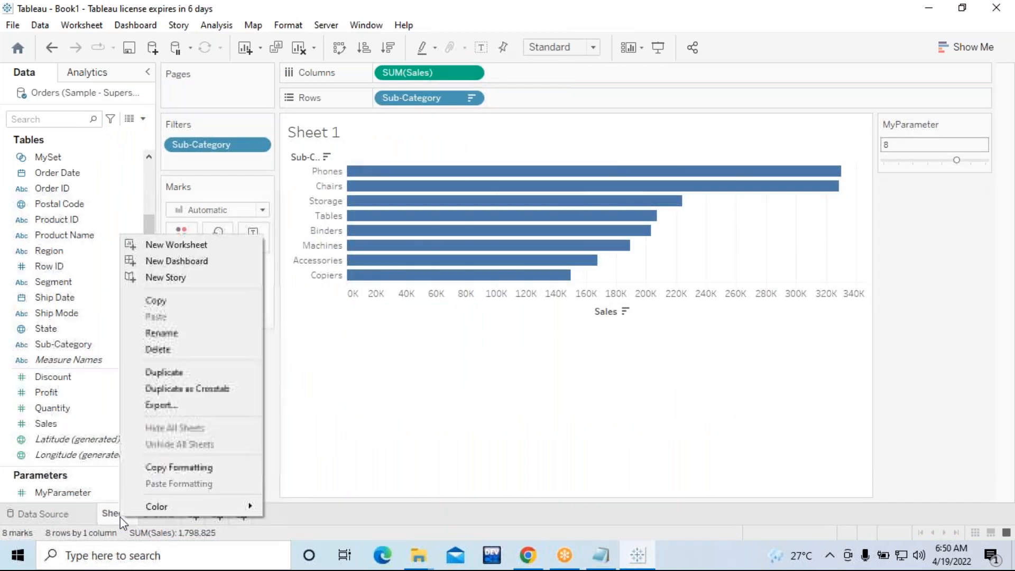
pyautogui.click(171, 333)
pyautogui.write('Parameter')
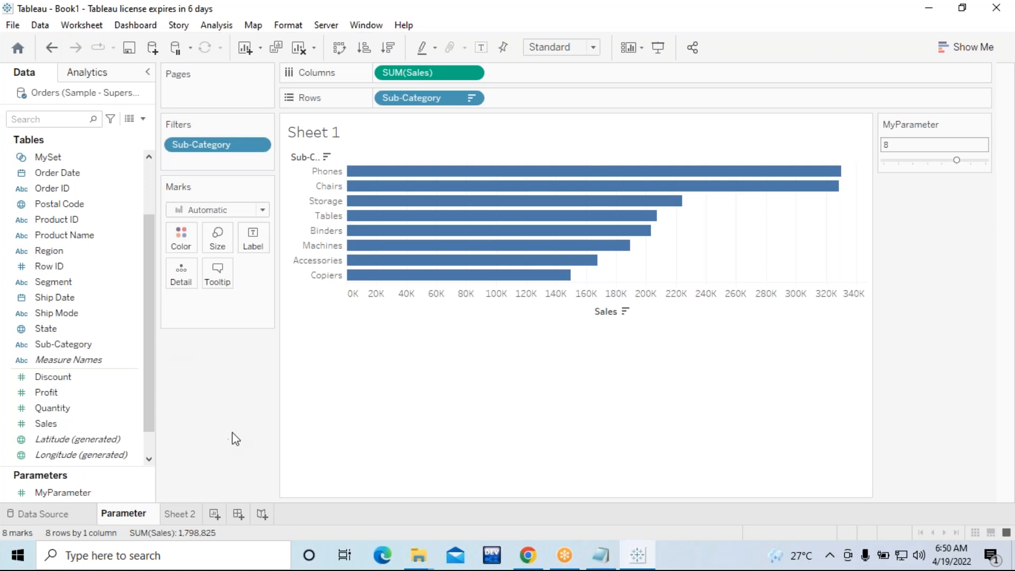
pyautogui.press('Return')
# Step: Rename the Sheet 2 worksheet as Set
pyautogui.rightClick(176, 517)
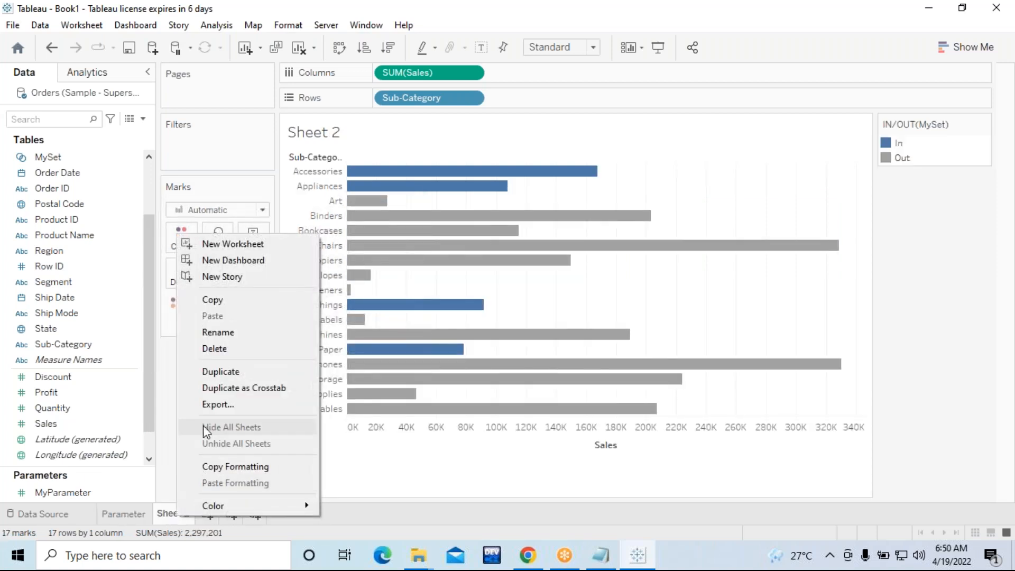
pyautogui.click(219, 332)
pyautogui.write('Set')
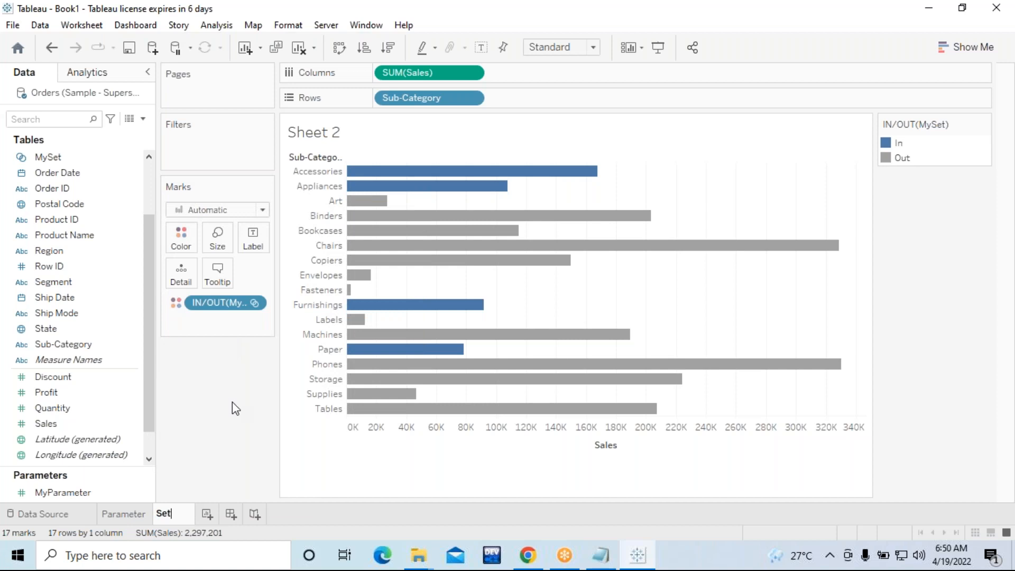
pyautogui.press('Return')
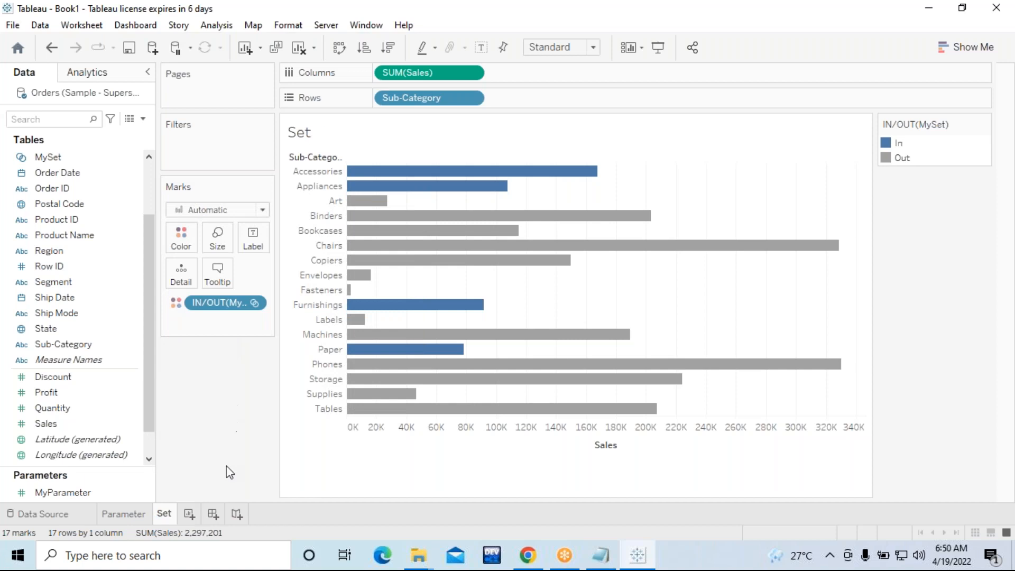
# Step: Add a new worksheet and name it Map
pyautogui.click(193, 519)
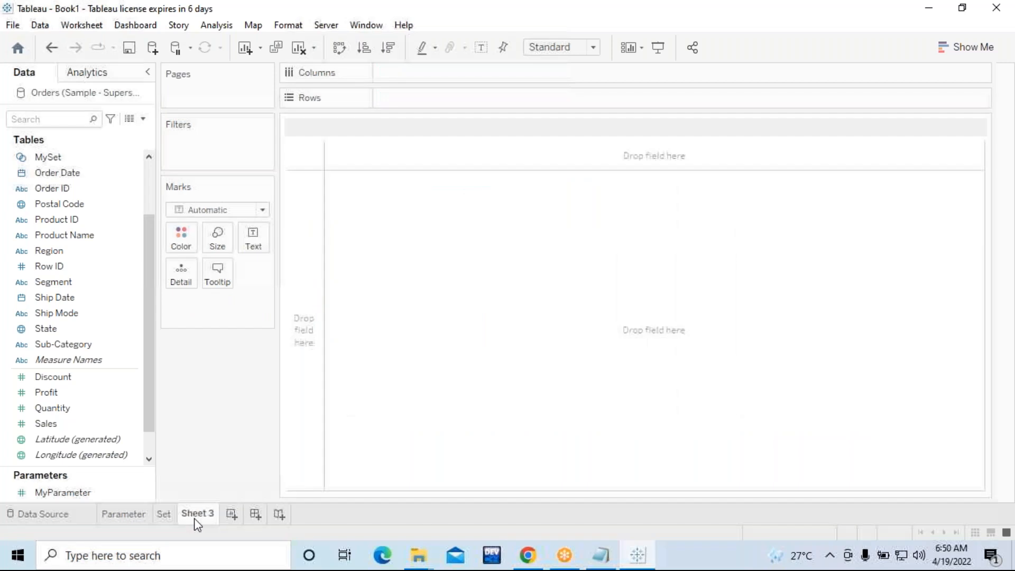
pyautogui.rightClick(204, 516)
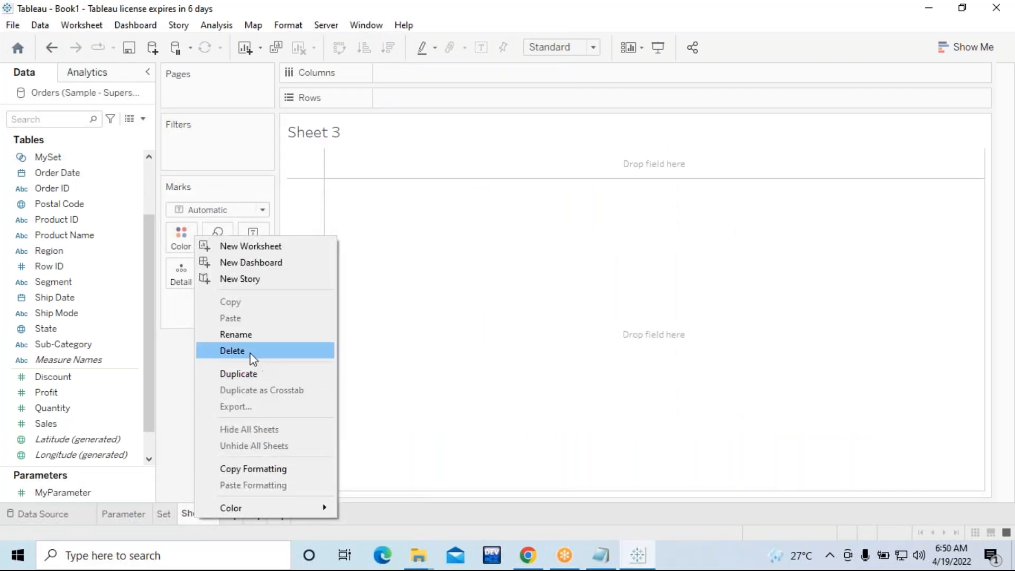
pyautogui.click(246, 335)
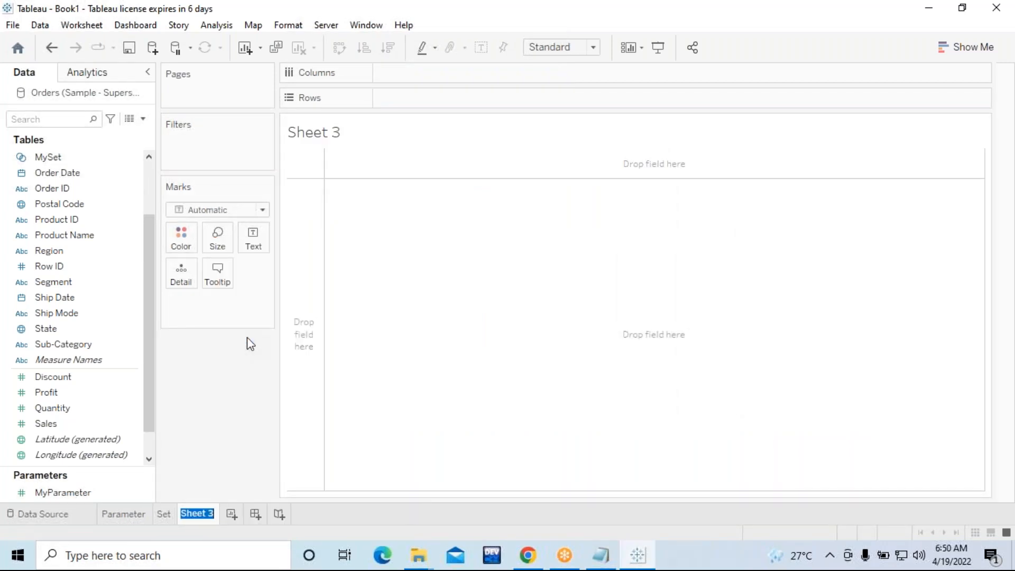
pyautogui.write('Map')
pyautogui.press('Return')
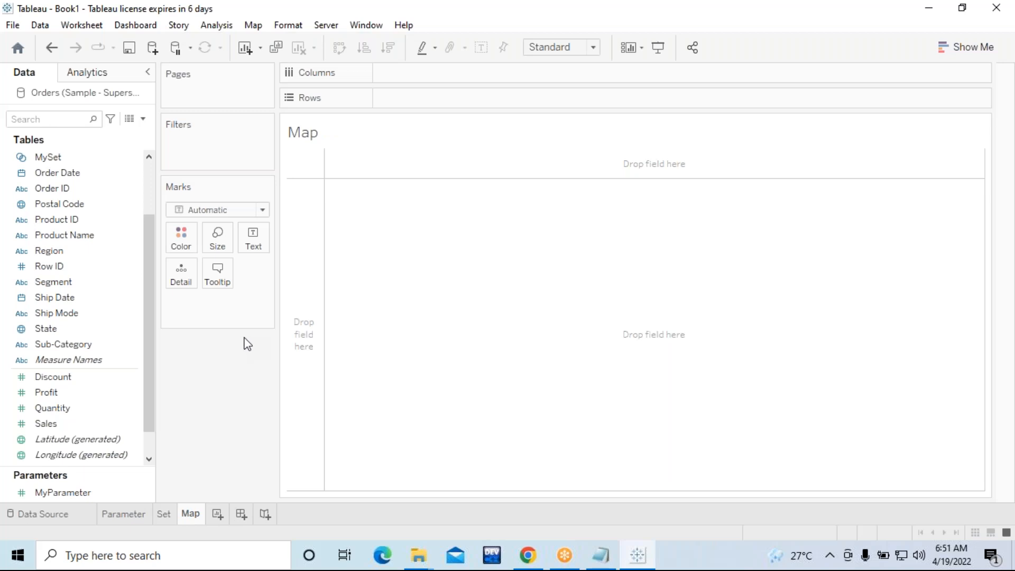
# Step: Plot the State field as a symbol map on the Map sheet and color its marks by State
pyautogui.click(59, 329)
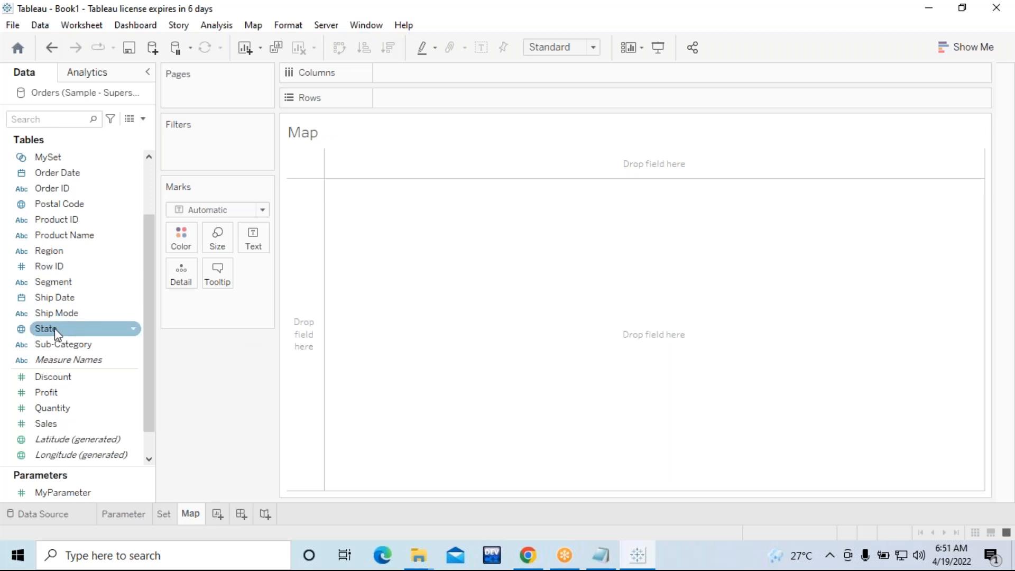
pyautogui.moveTo(59, 328); pyautogui.dragTo(648, 287)
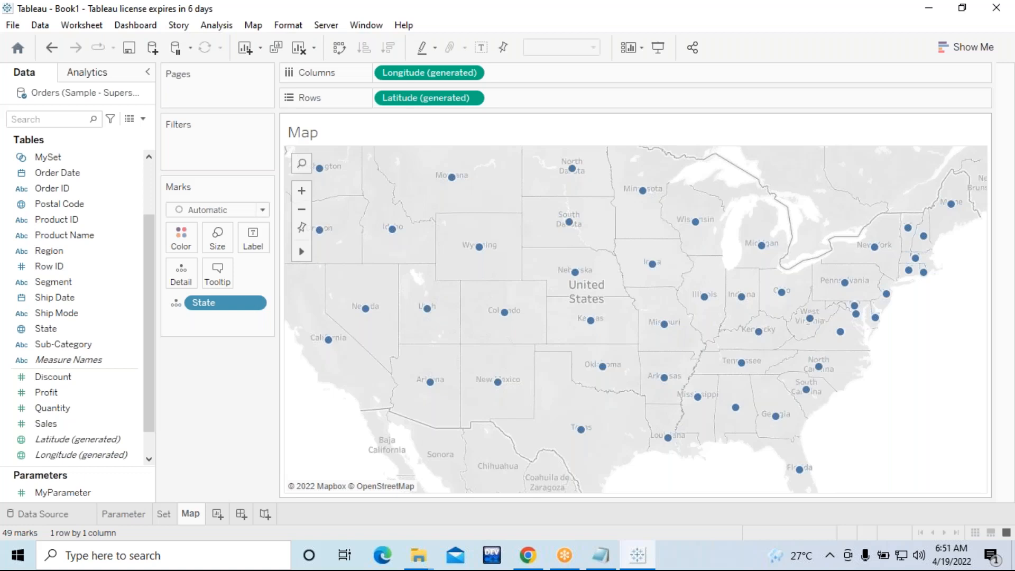
pyautogui.scroll(-1, 650, 294)
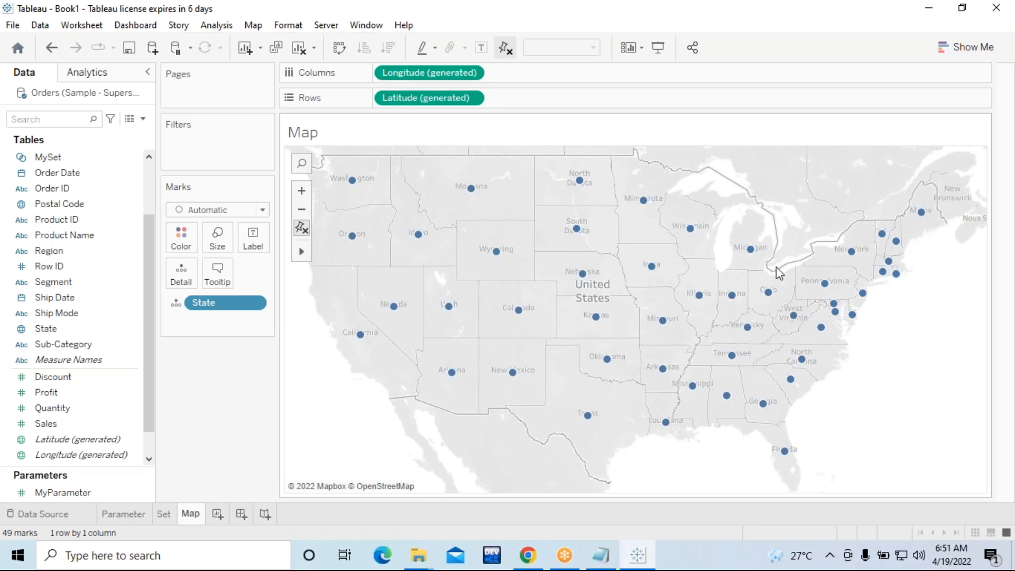
pyautogui.click(50, 329)
pyautogui.moveTo(55, 334); pyautogui.dragTo(184, 242)
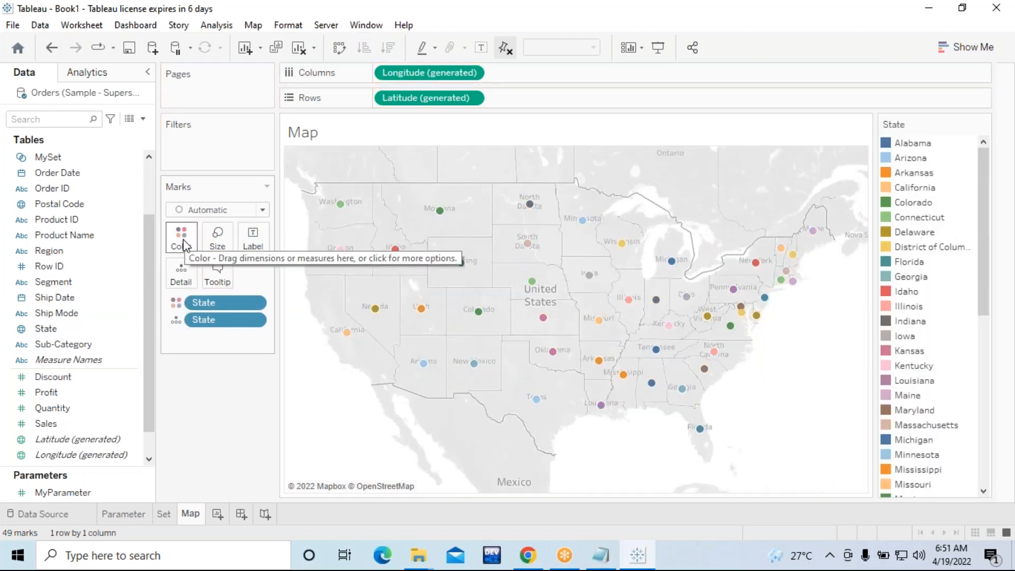
# Step: Change the symbol map to a filled map and label each area with its State name
pyautogui.click(967, 49)
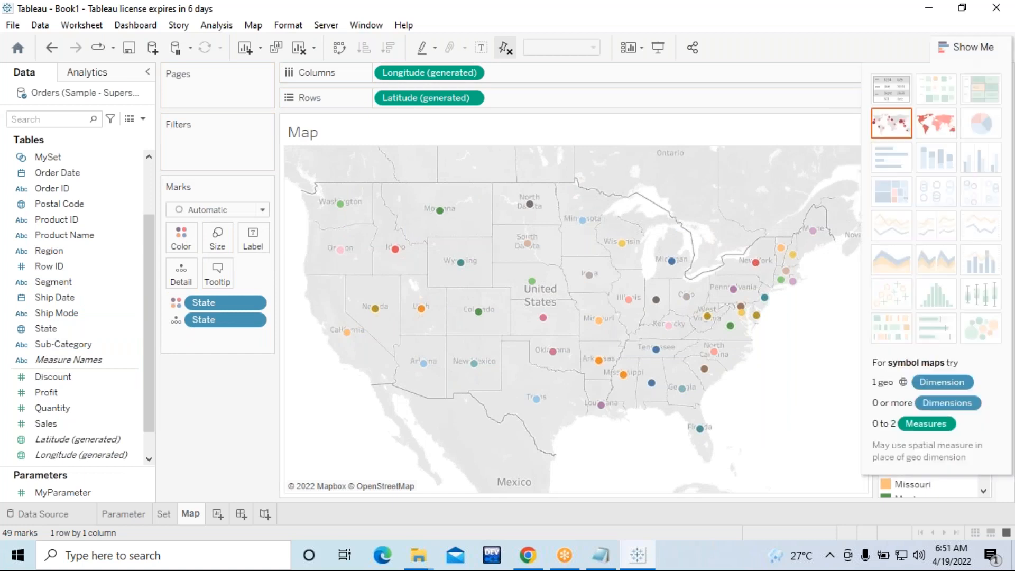
pyautogui.click(939, 132)
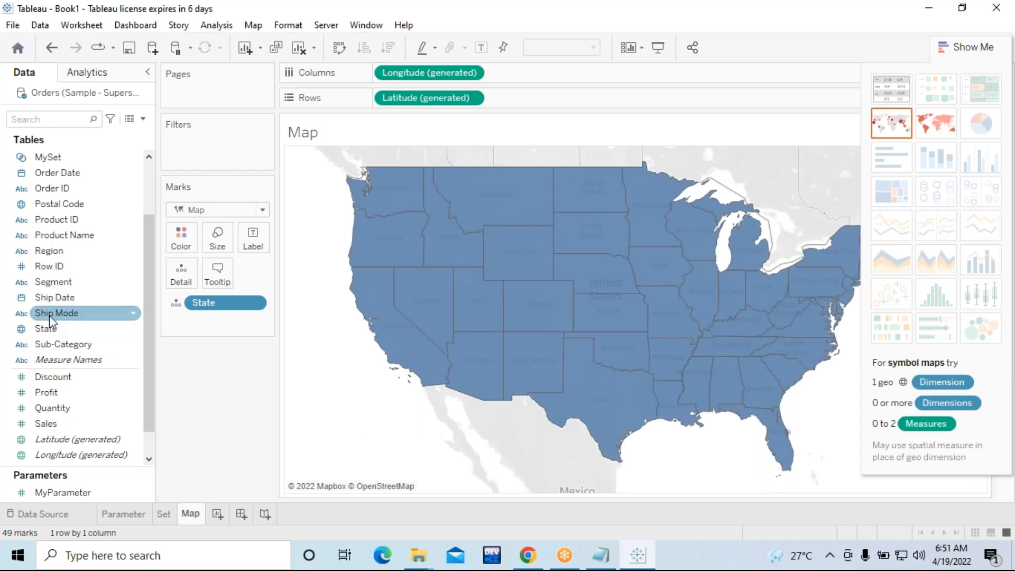
pyautogui.moveTo(54, 337); pyautogui.dragTo(257, 247)
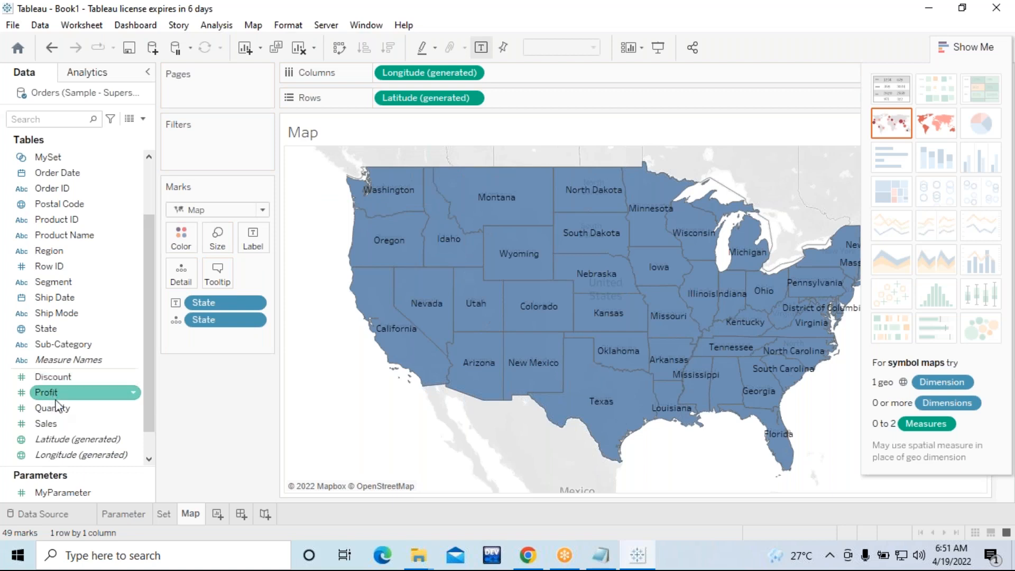
# Step: Color the filled state map by Sales and add a blank worksheet, returning to the Map sheet
pyautogui.moveTo(56, 426); pyautogui.dragTo(182, 243)
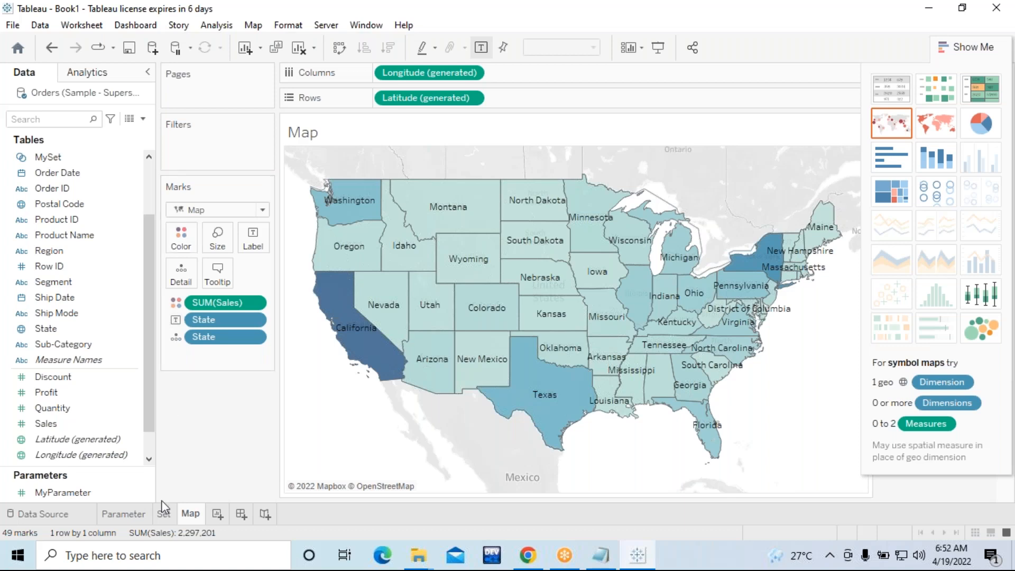
pyautogui.click(217, 514)
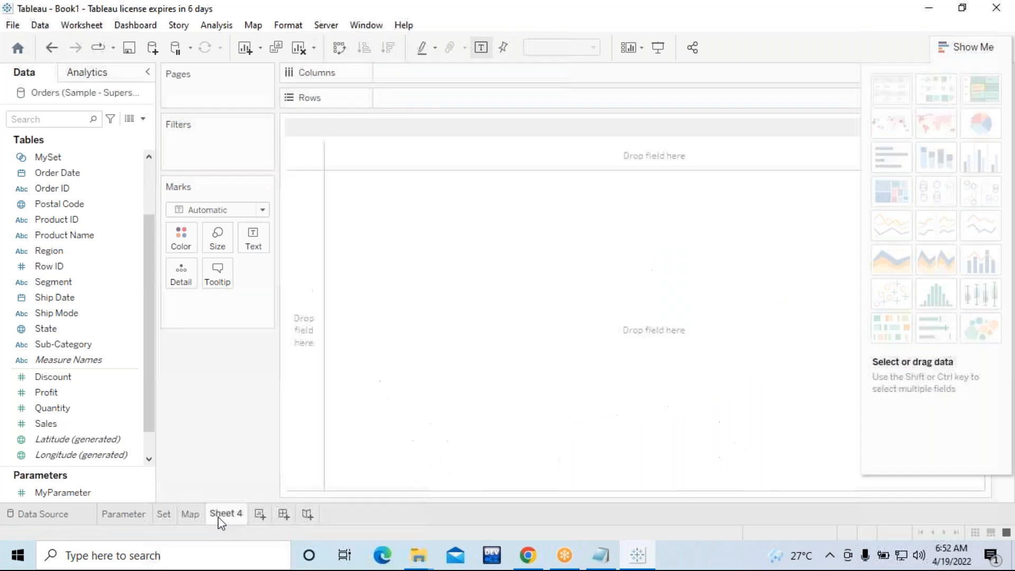
pyautogui.click(190, 515)
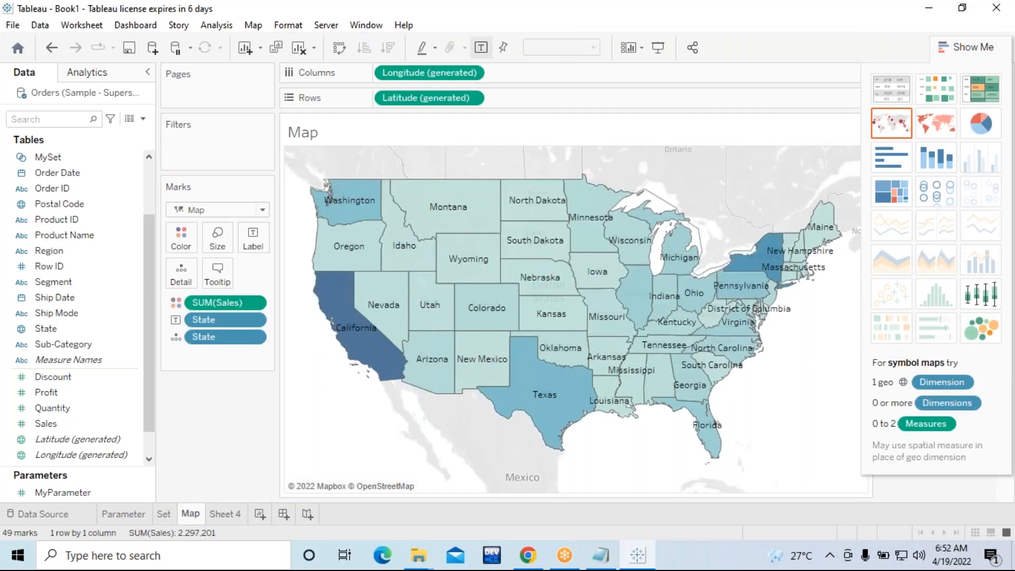
# Step: Undo the added worksheet and all the map edits until the Map sheet is empty
pyautogui.hotkey('ctrl', 'z')
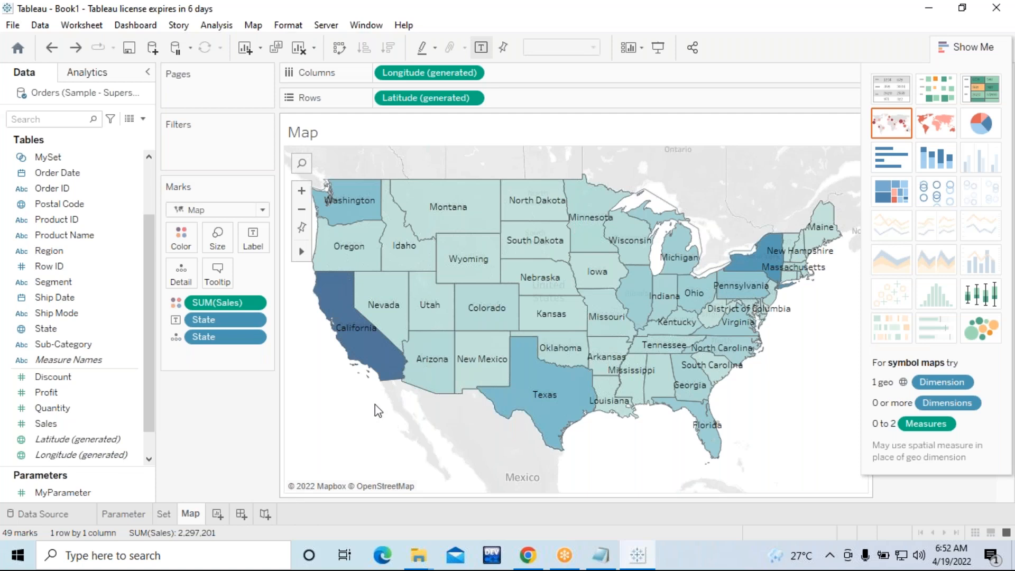
pyautogui.hotkey('ctrl', 'z')
pyautogui.hotkey('ctrl', 'z')
pyautogui.hotkey('ctrl', 'z')
pyautogui.hotkey('ctrl', 'z')
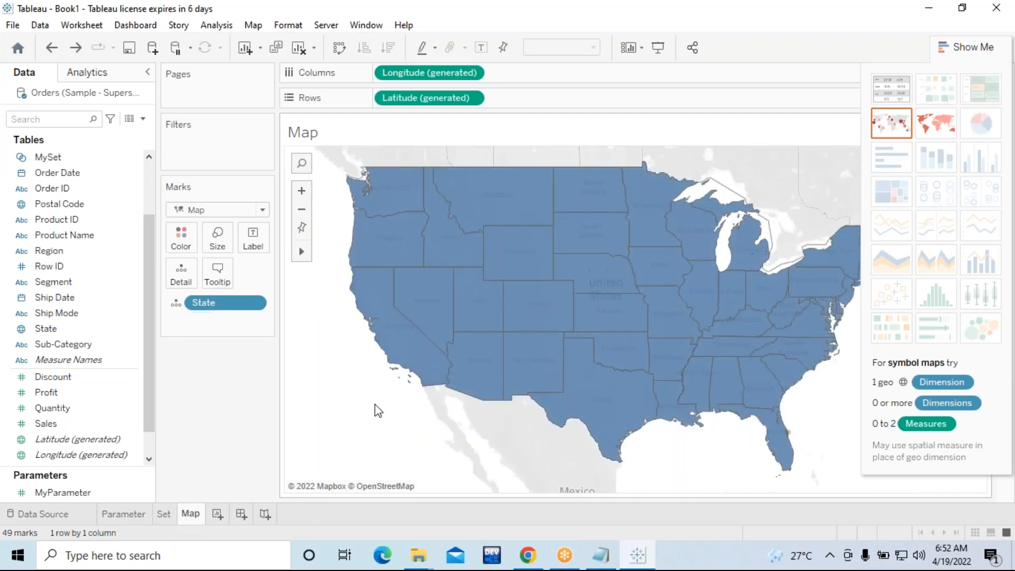
pyautogui.hotkey('ctrl', 'z')
pyautogui.hotkey('ctrl', 'z')
pyautogui.hotkey('ctrl', 'z')
pyautogui.hotkey('ctrl', 'z')
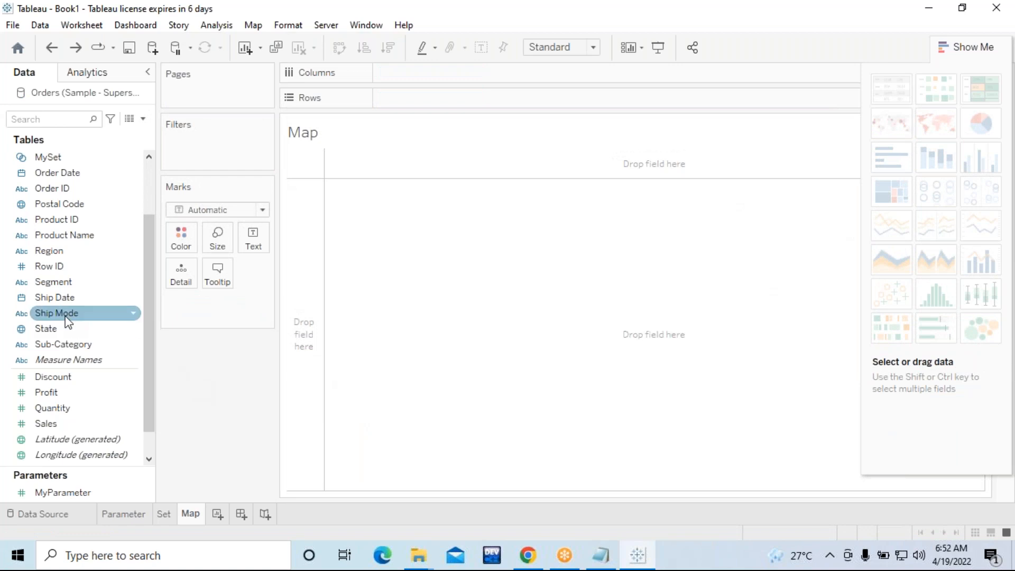
# Step: Plot the State field on the Map sheet and change the symbol map to a filled map
pyautogui.click(54, 331)
pyautogui.doubleClick(63, 331)
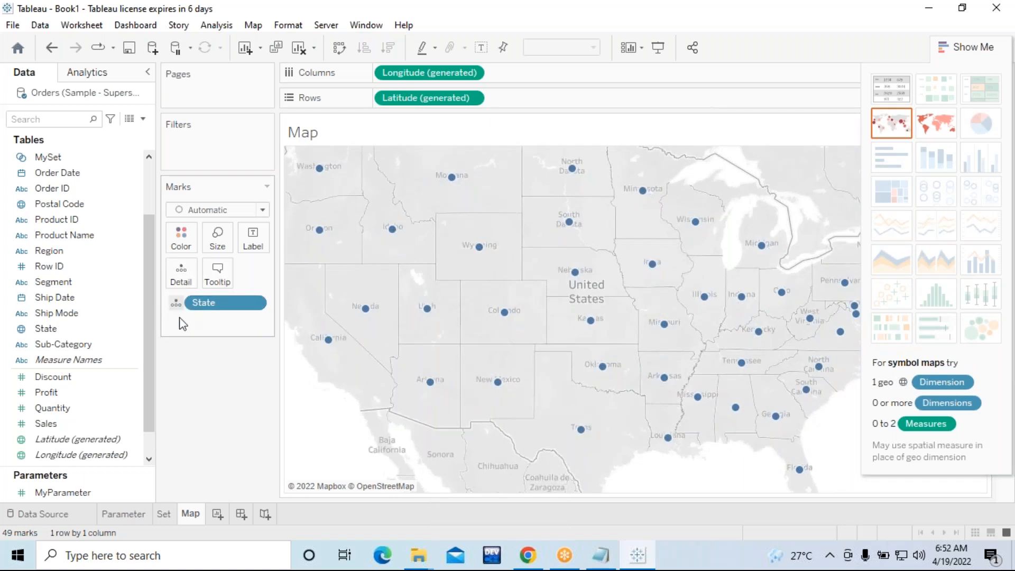
pyautogui.moveTo(63, 329); pyautogui.dragTo(254, 241)
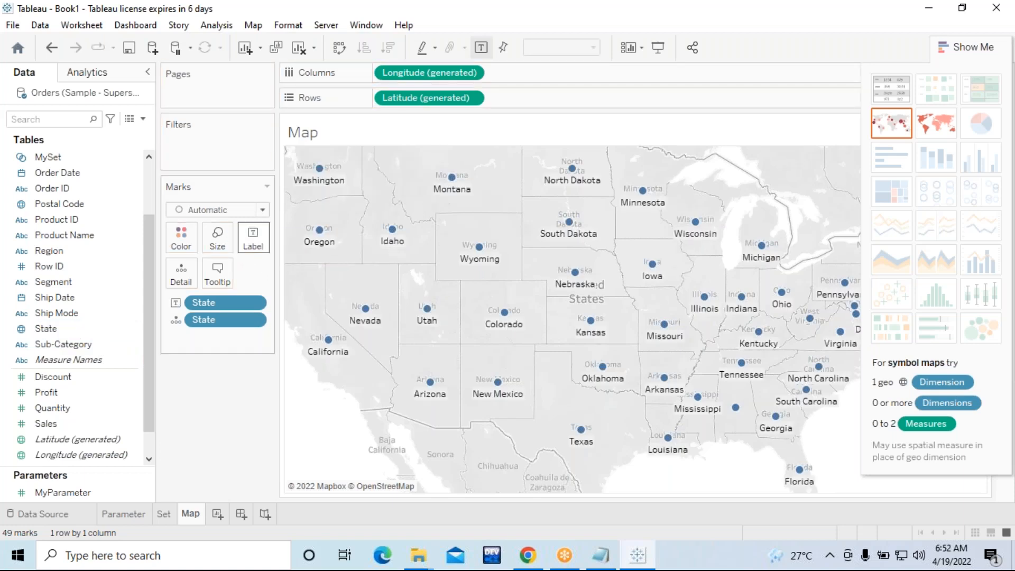
pyautogui.click(935, 129)
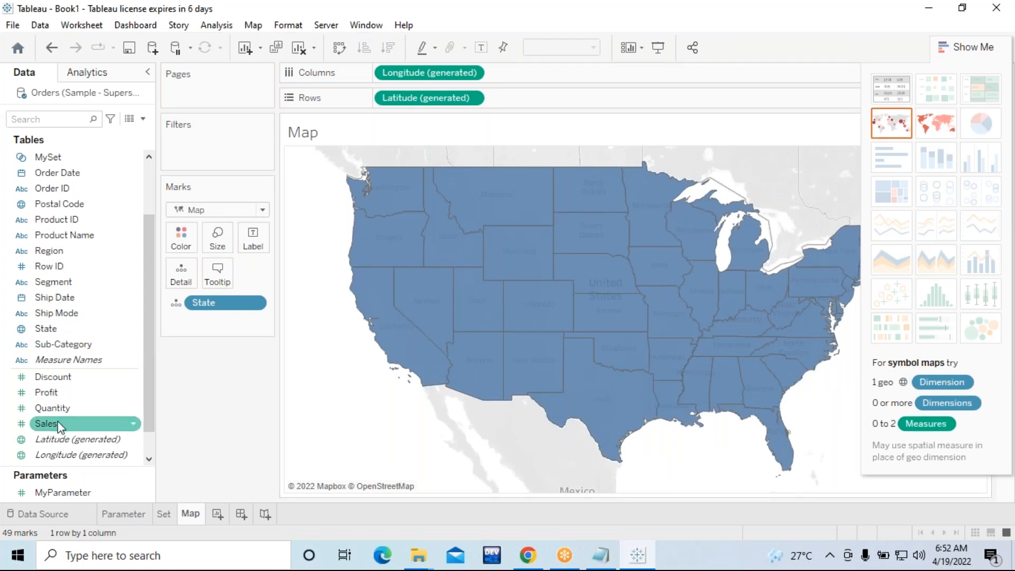
# Step: Label the filled map's areas with State and color them by Sales, then hide the chart type suggestions
pyautogui.moveTo(56, 326); pyautogui.dragTo(252, 240)
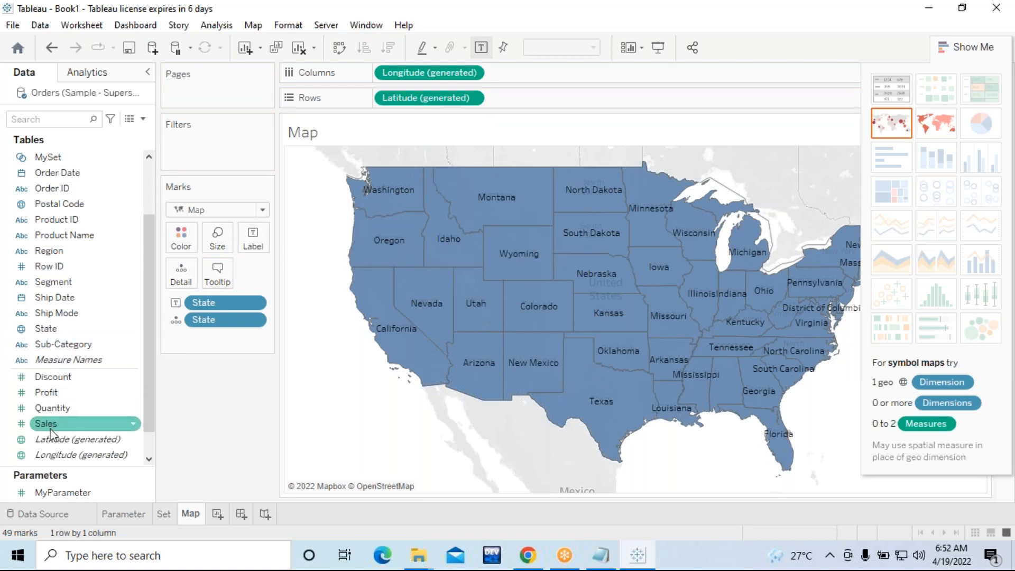
pyautogui.moveTo(51, 429); pyautogui.dragTo(181, 239)
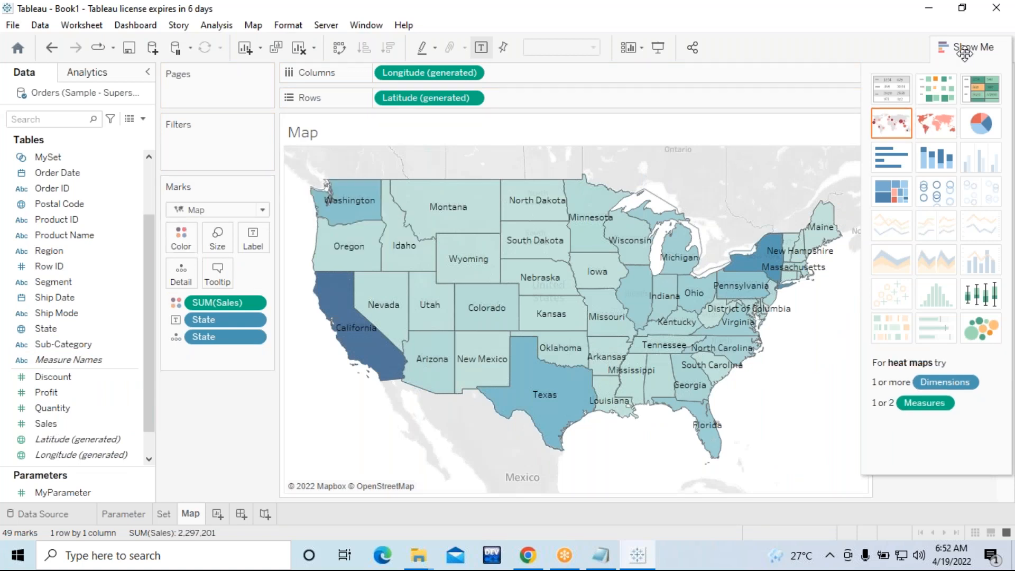
pyautogui.click(965, 52)
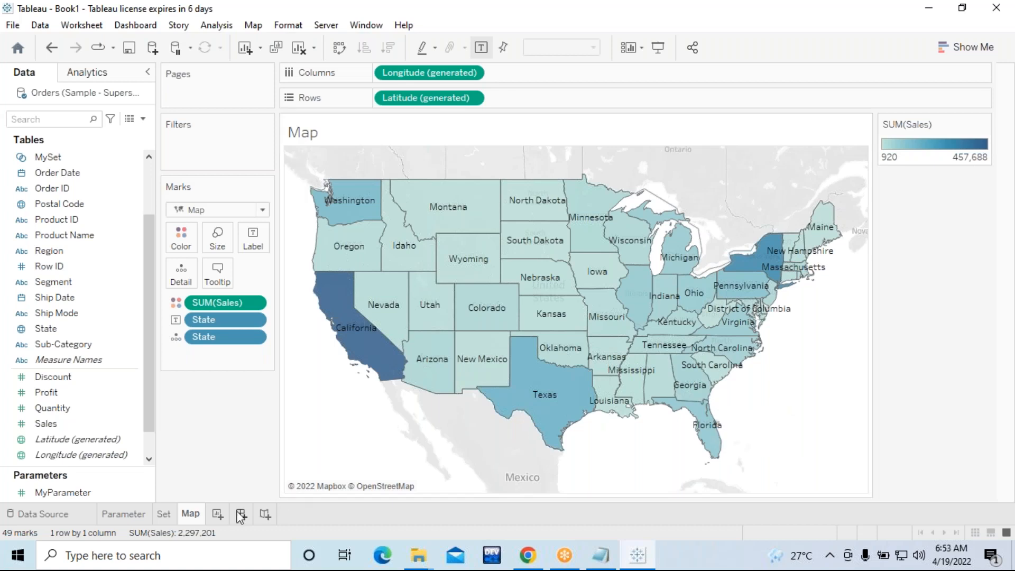
# Step: Create a new dashboard and place the Map sheet on it as a tiled object
pyautogui.click(140, 25)
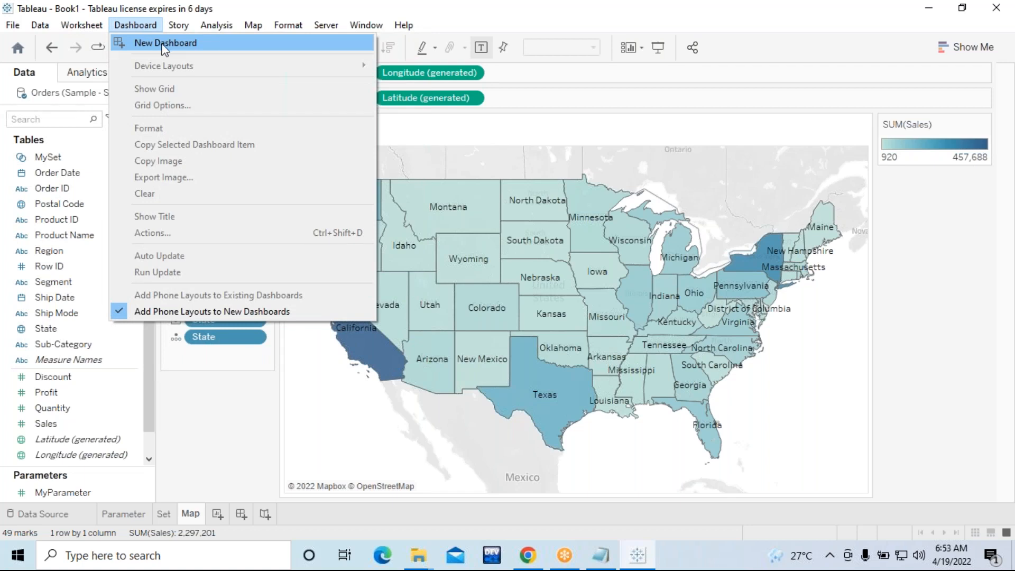
pyautogui.click(166, 44)
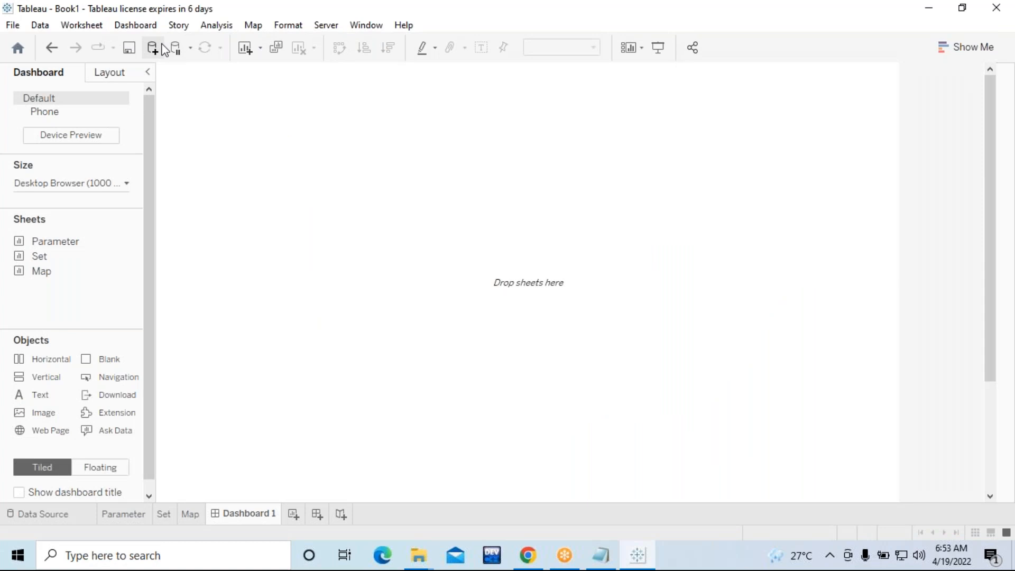
pyautogui.moveTo(20, 279)
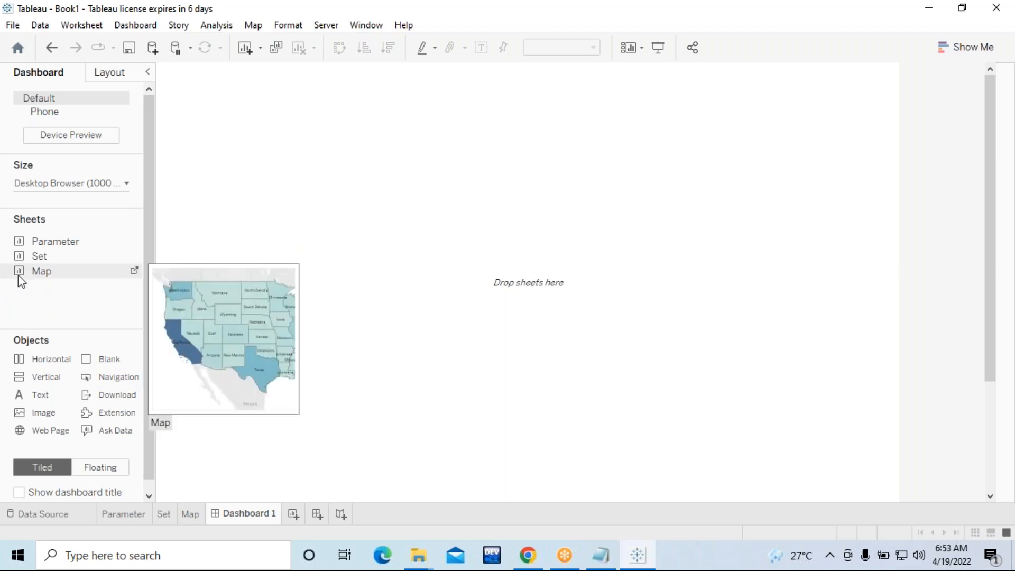
pyautogui.moveTo(39, 280); pyautogui.dragTo(432, 209)
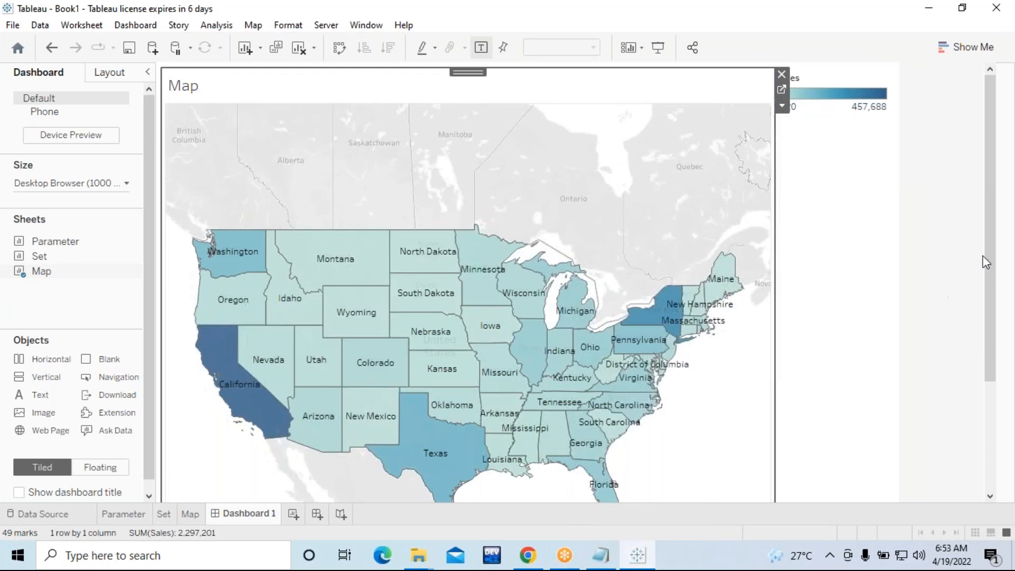
pyautogui.moveTo(997, 295); pyautogui.dragTo(997, 404)
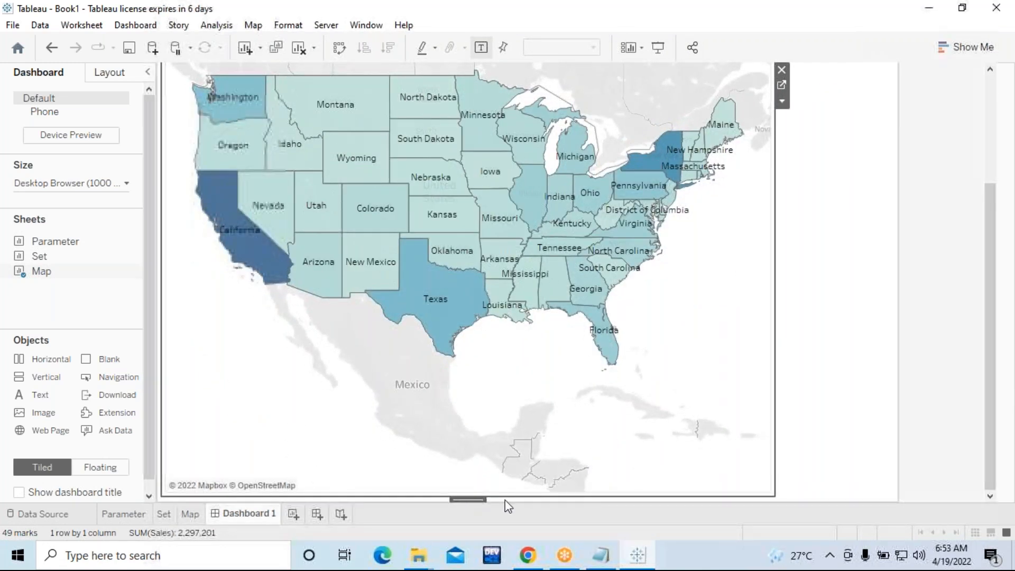
# Step: Set the placement of new dashboard objects to Floating
pyautogui.click(97, 471)
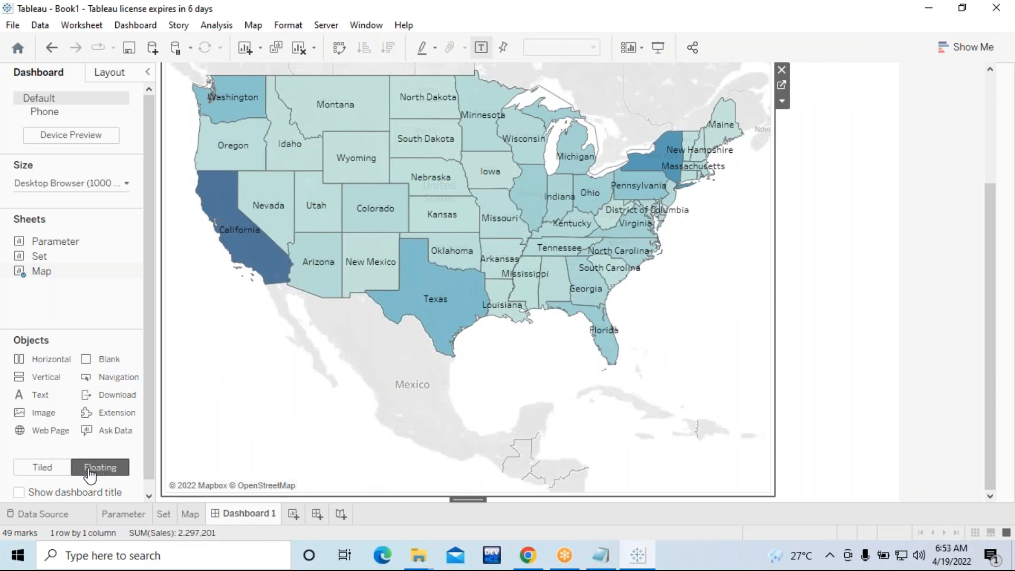
pyautogui.click(50, 470)
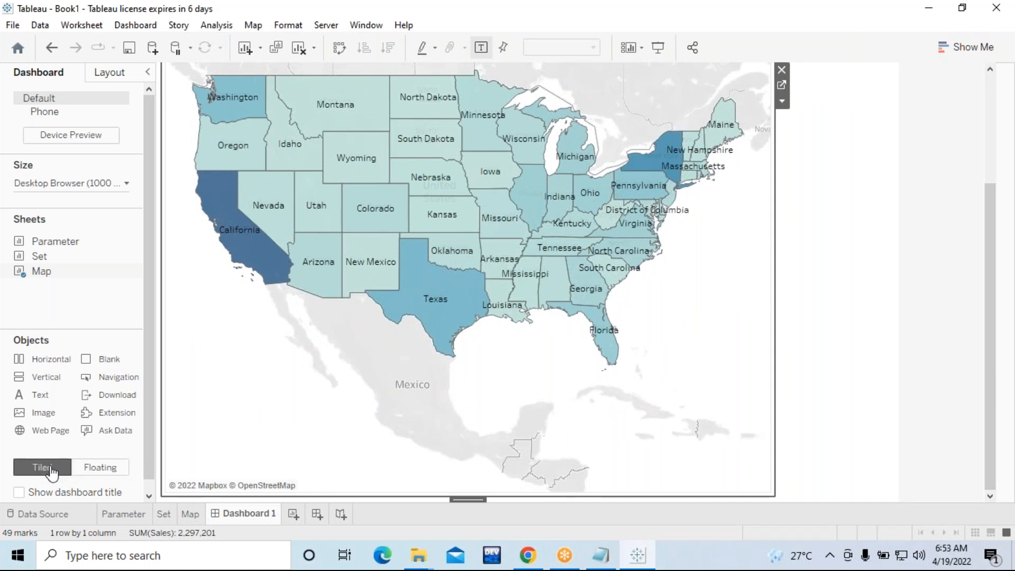
pyautogui.click(100, 472)
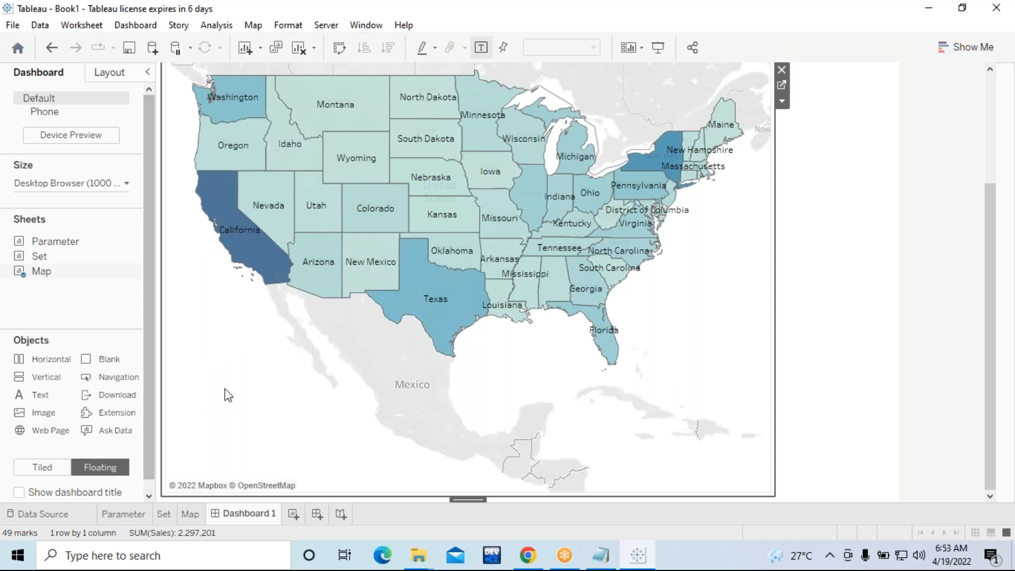
pyautogui.scroll(2, 877, 386)
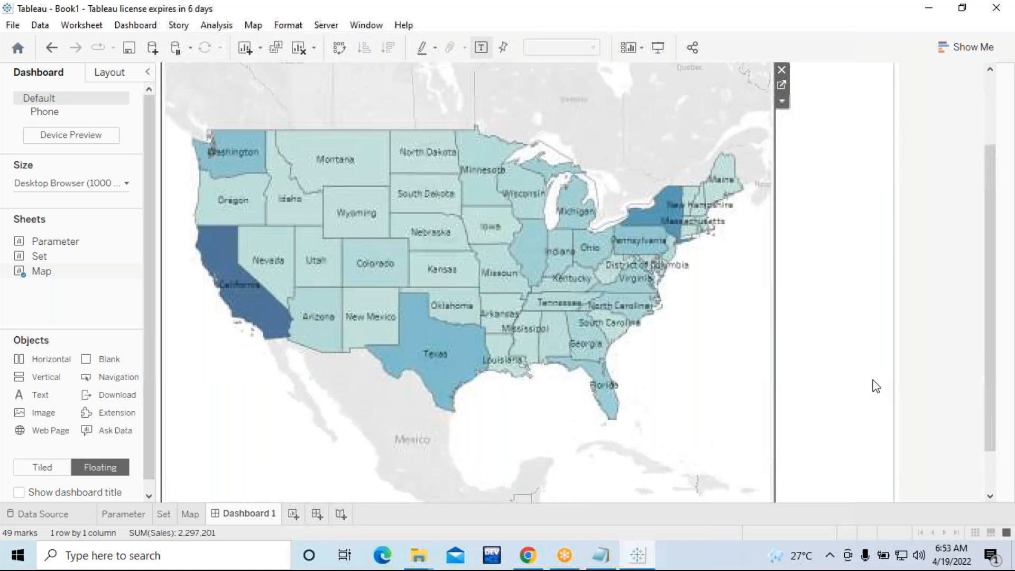
pyautogui.scroll(-3, 703, 410)
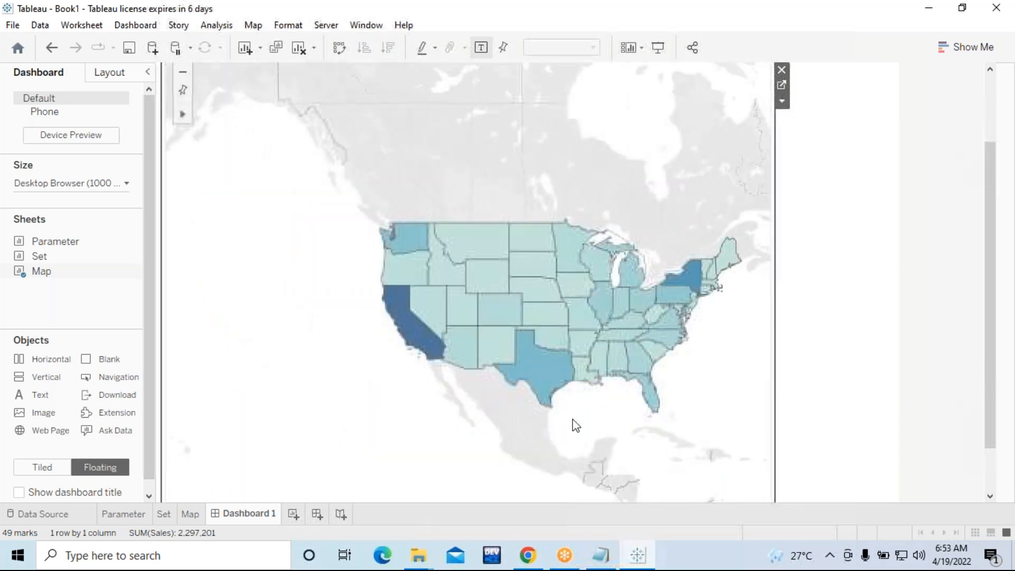
pyautogui.scroll(3, 575, 426)
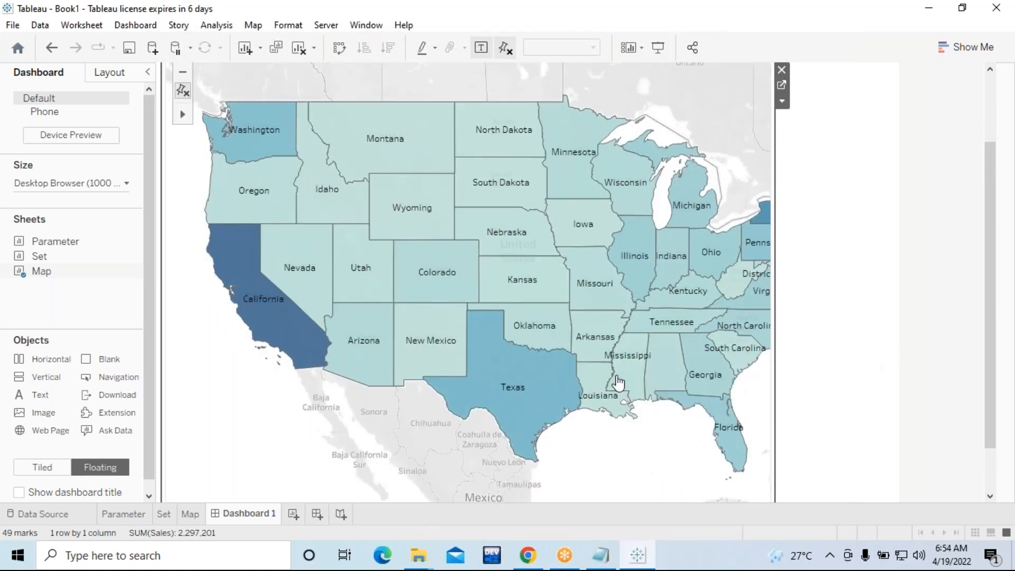
pyautogui.scroll(-1, 1001, 340)
pyautogui.scroll(-3, 1001, 340)
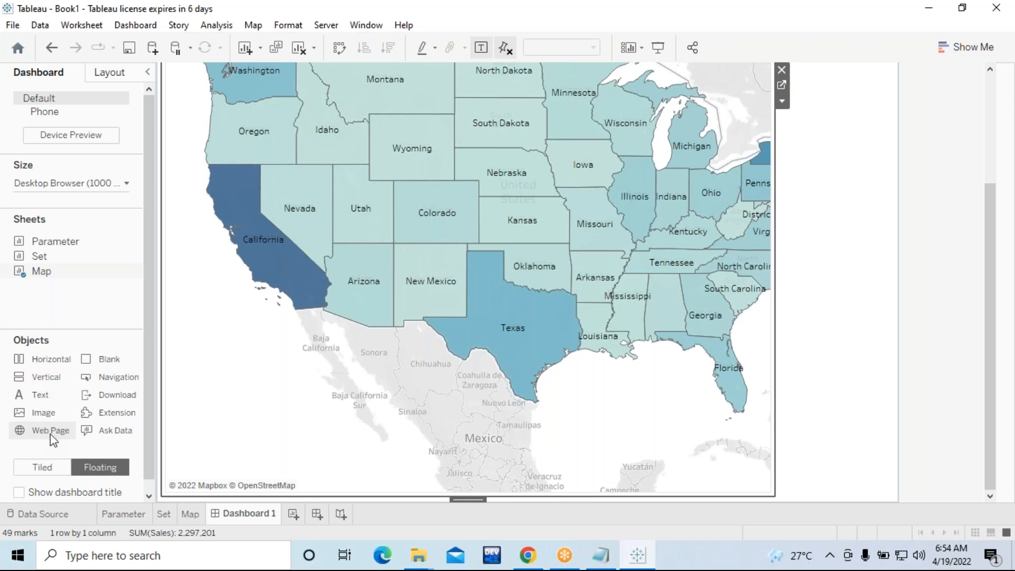
# Step: Switch to the Notepad notes and highlight "URL Link" in the dashboard line, then return to Tableau
pyautogui.click(601, 555)
pyautogui.moveTo(513, 408); pyautogui.dragTo(613, 400)
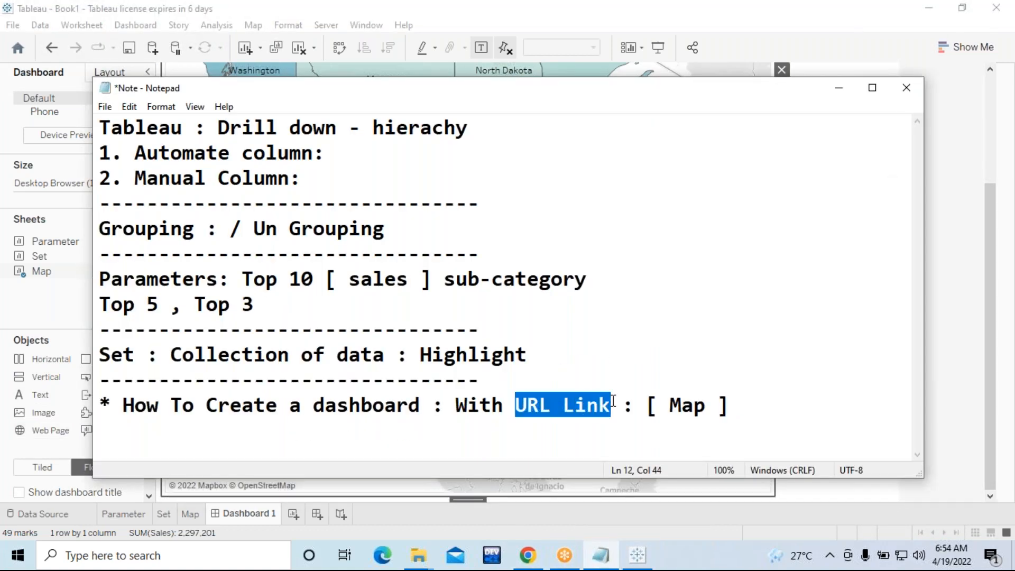
pyautogui.click(839, 88)
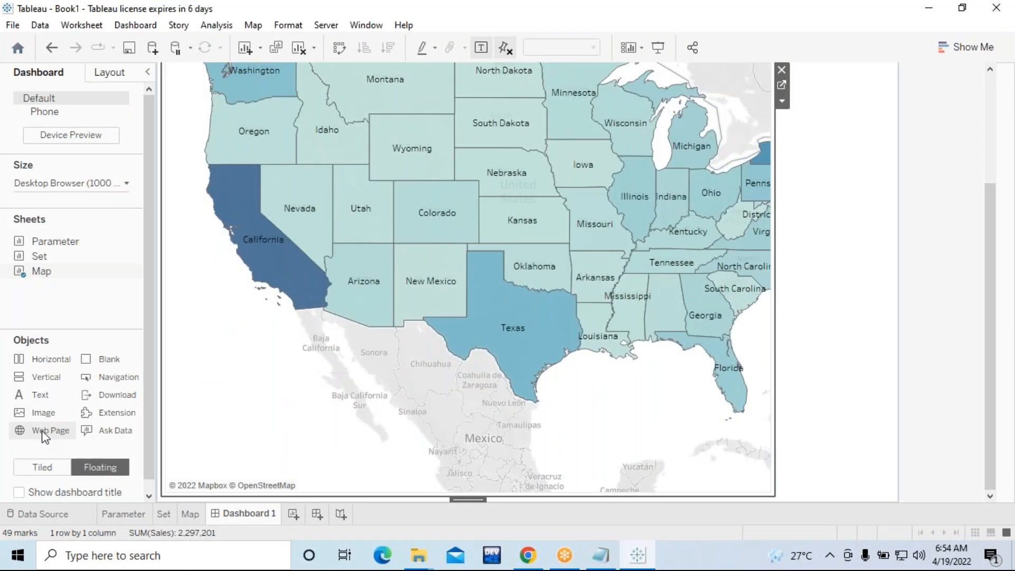
pyautogui.moveTo(42, 430); pyautogui.dragTo(595, 220)
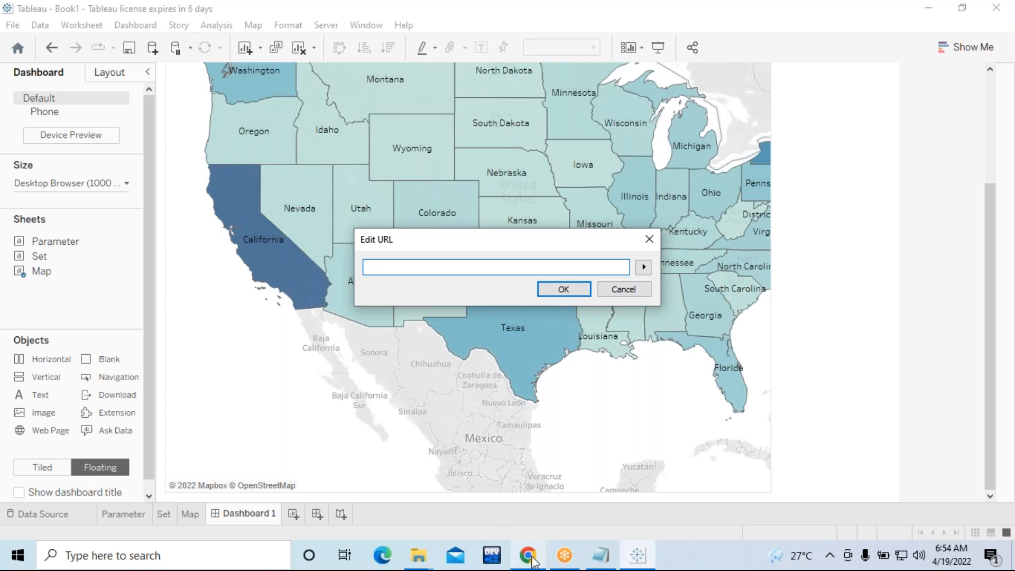
pyautogui.moveTo(531, 559)
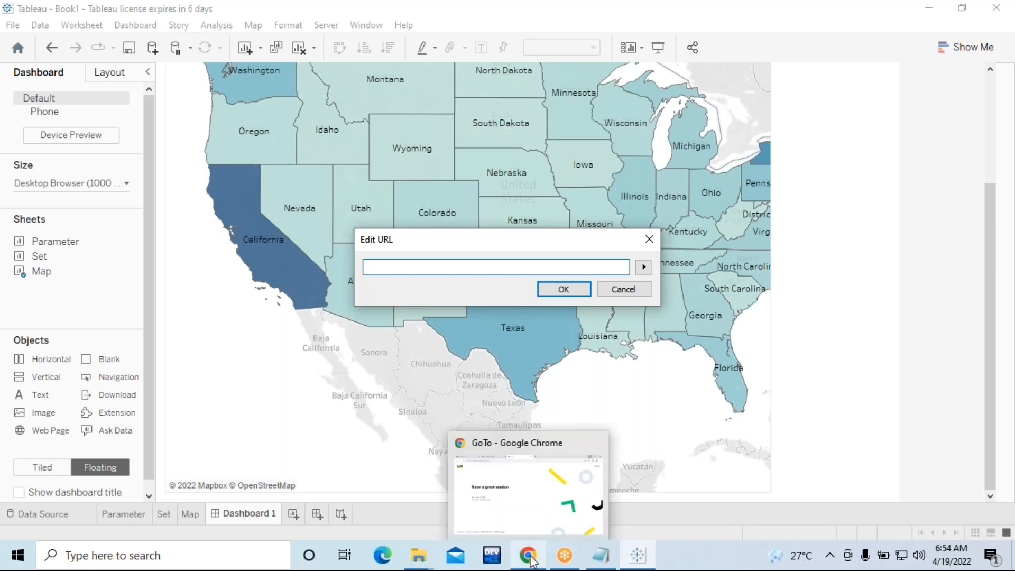
pyautogui.click(649, 239)
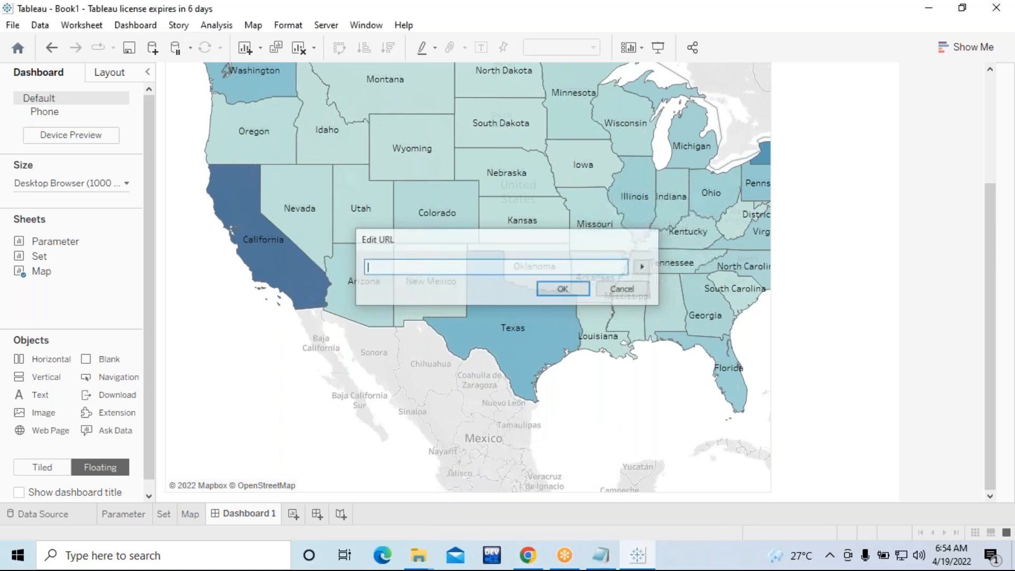
# Step: Remove the tiled Map sheet from the dashboard and add it again as a floating object
pyautogui.click(433, 376)
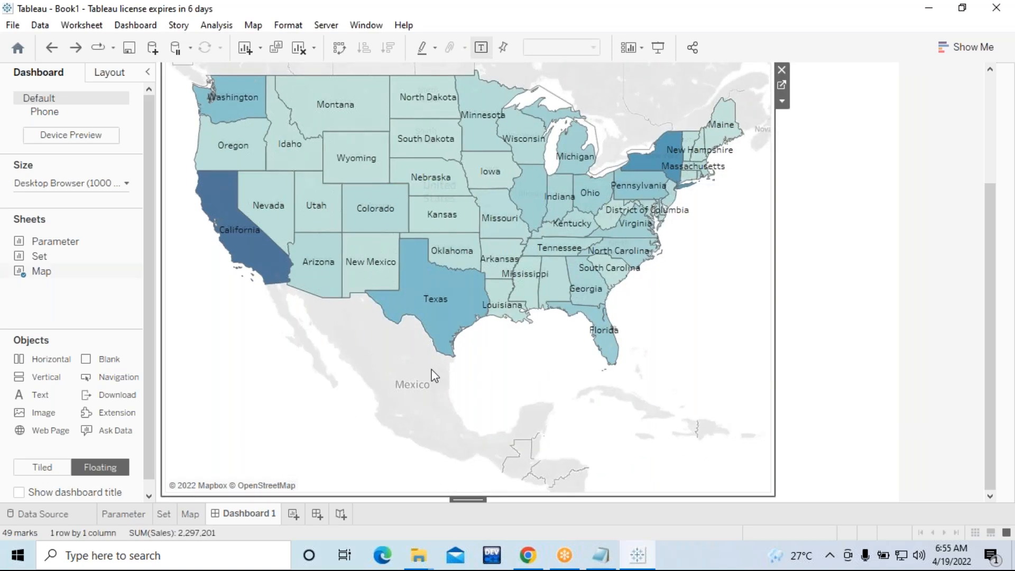
pyautogui.press('Delete')
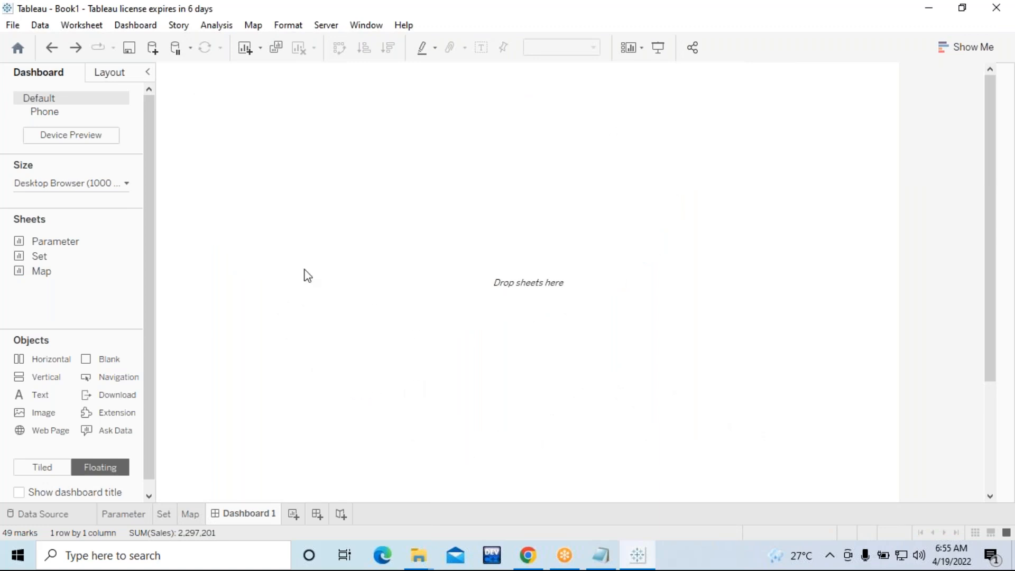
pyautogui.moveTo(57, 274)
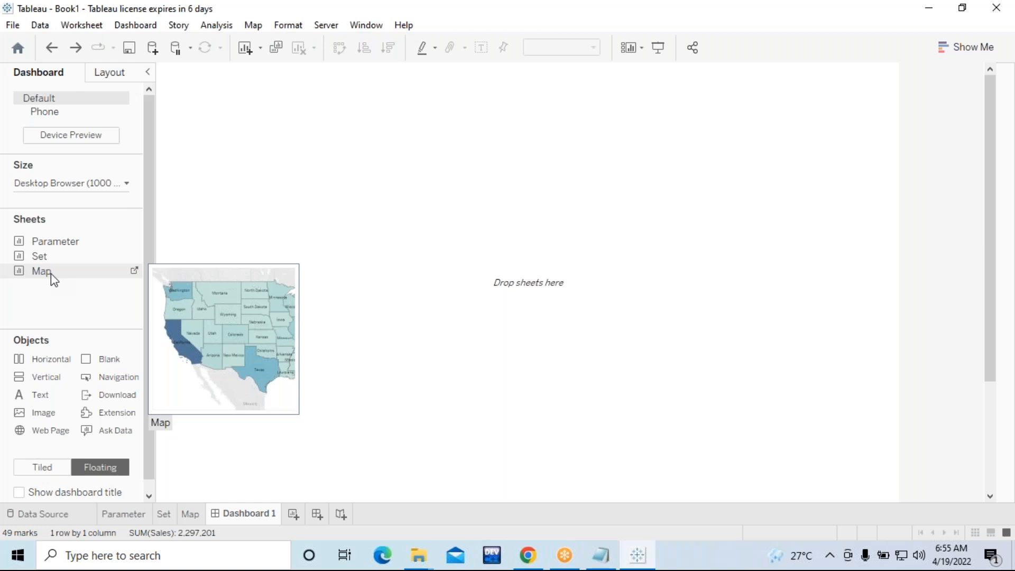
pyautogui.moveTo(52, 274); pyautogui.dragTo(284, 100)
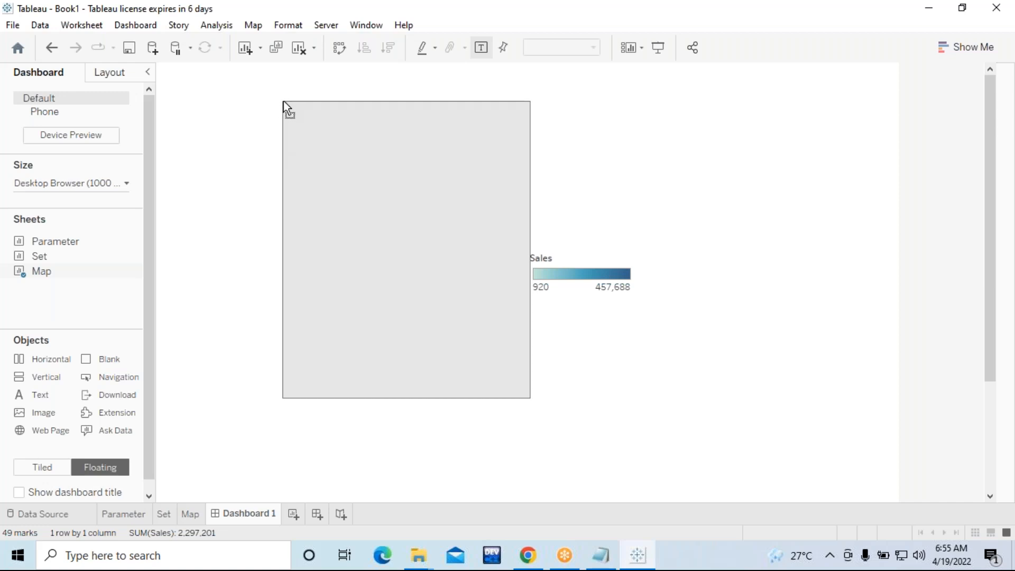
# Step: Stretch the floating map to the dashboard's upper-left corner and remove the floating Sales legend
pyautogui.moveTo(281, 263); pyautogui.dragTo(159, 253)
pyautogui.moveTo(400, 99); pyautogui.dragTo(402, 64)
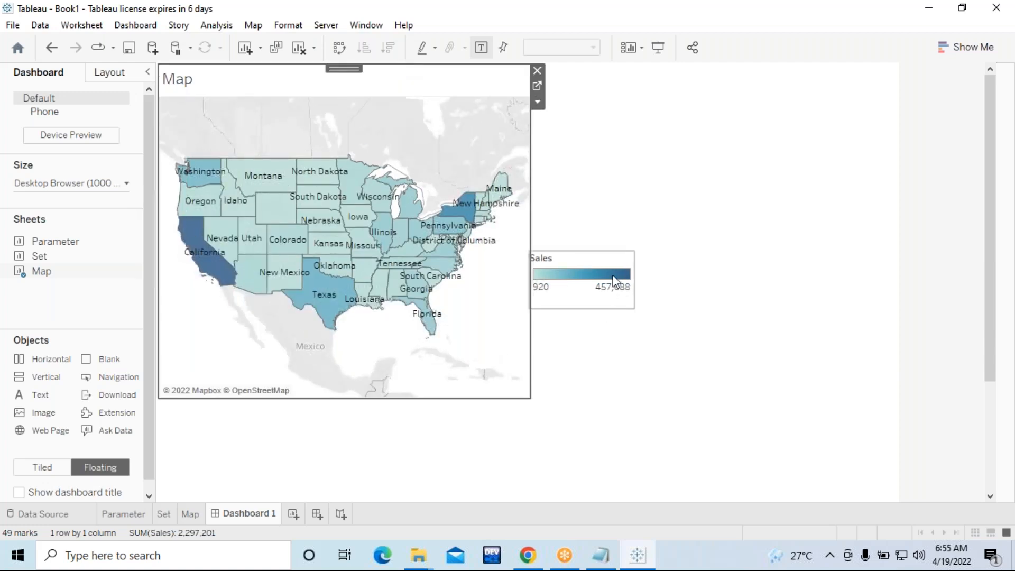
pyautogui.click(589, 262)
pyautogui.click(641, 259)
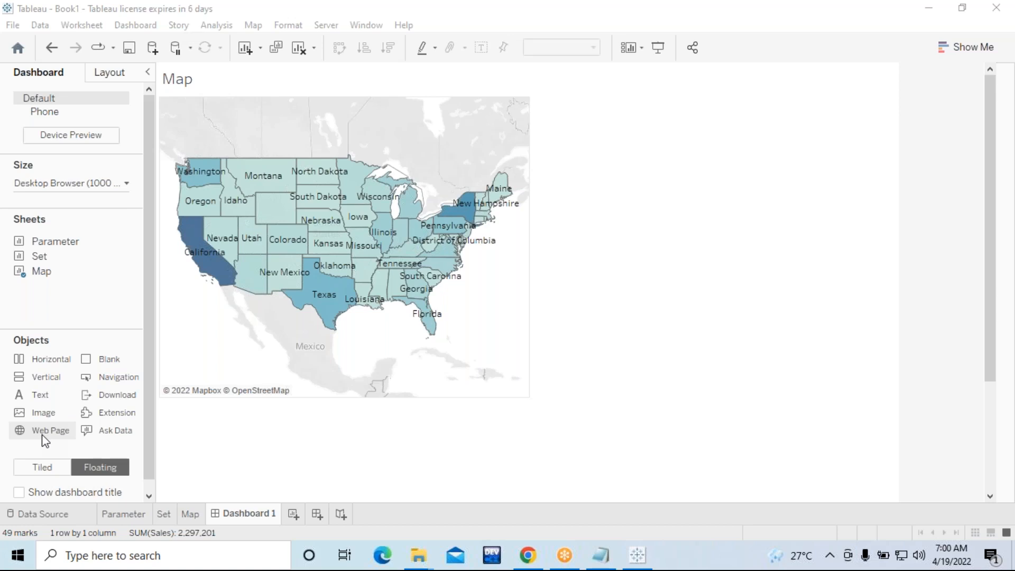
# Step: Add a floating web page object to the dashboard, then switch to Chrome and open Wikipedia's Texas article through a "wiki texas" search in a new window
pyautogui.moveTo(43, 438); pyautogui.dragTo(489, 244)
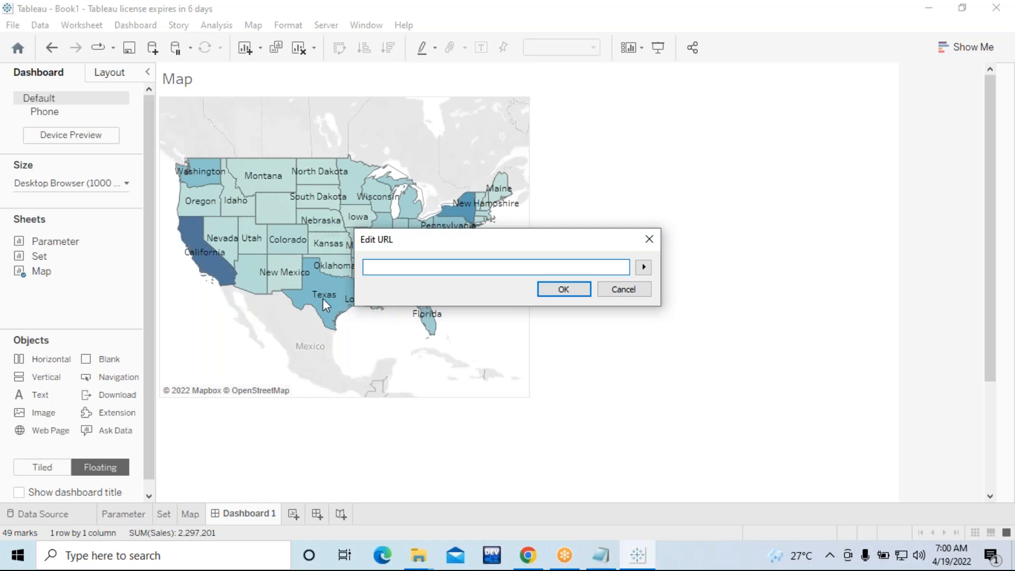
pyautogui.click(529, 561)
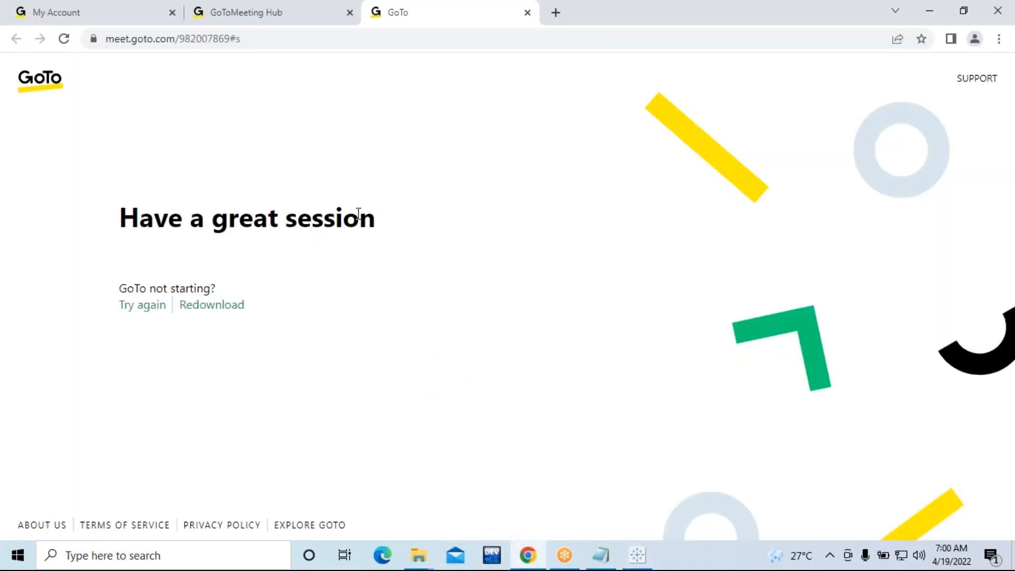
pyautogui.hotkey('ctrl', 'n')
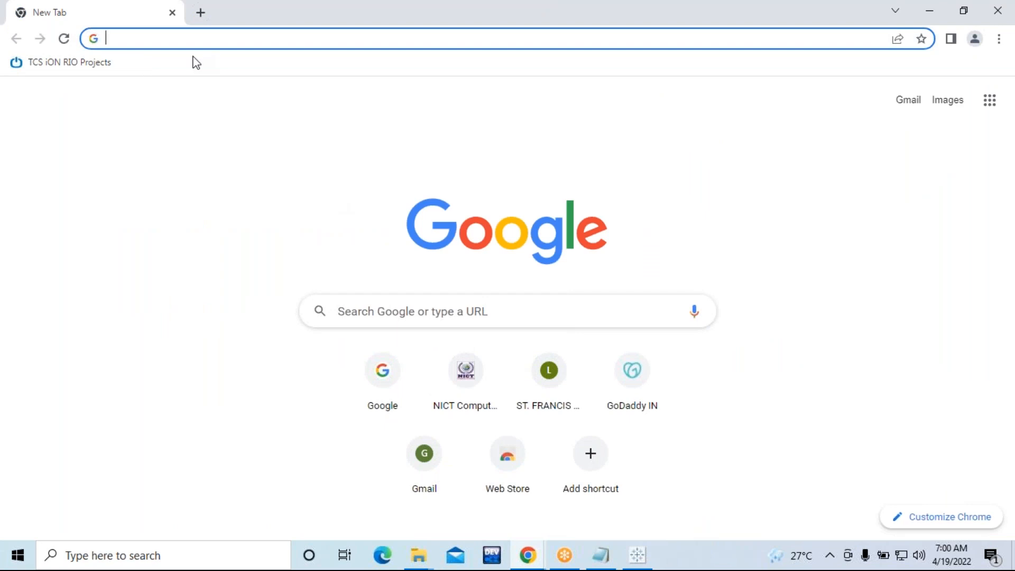
pyautogui.write('wiki texas')
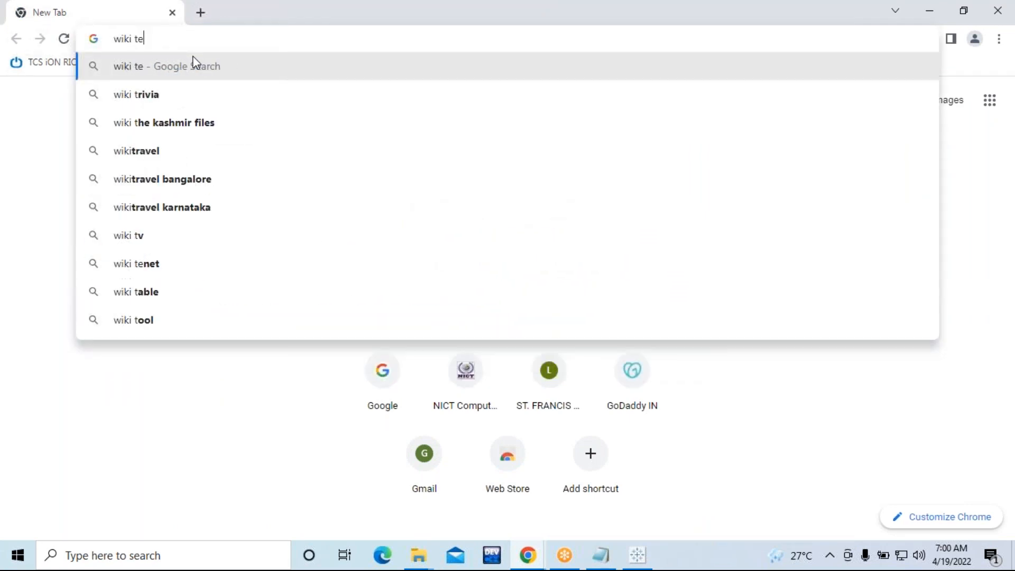
pyautogui.press('Return')
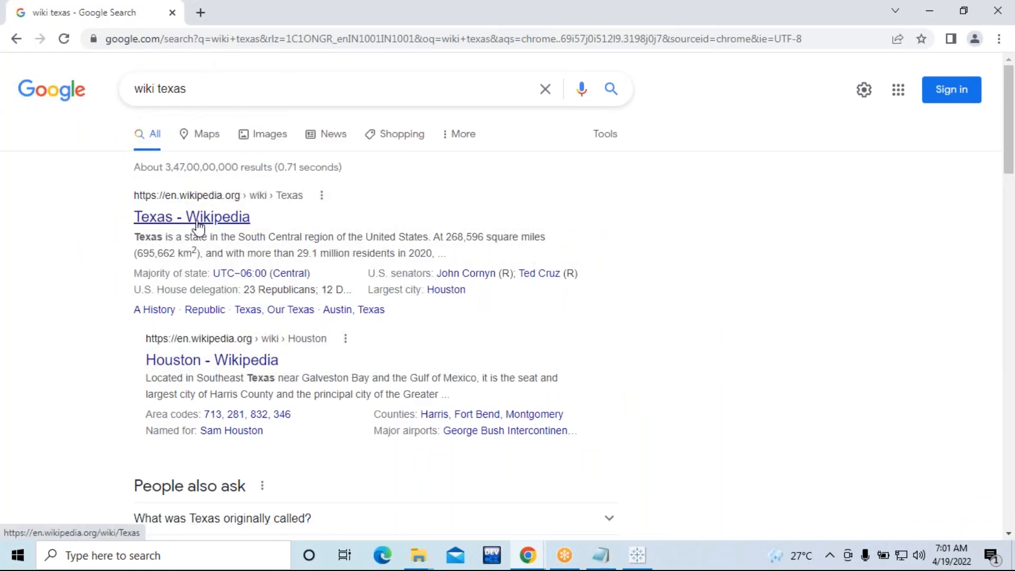
pyautogui.click(203, 229)
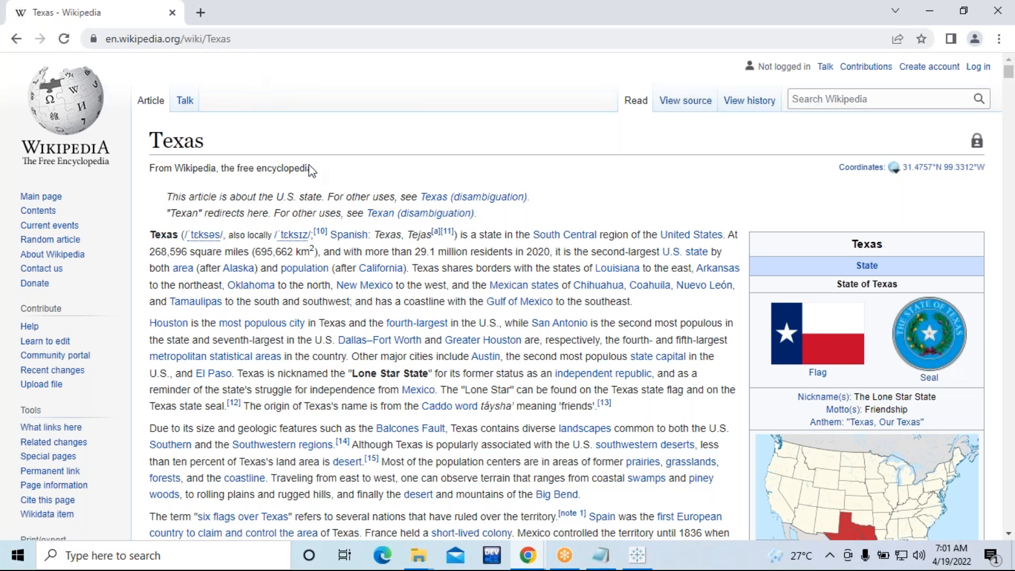
# Step: Try to open another state's Wikipedia page by replacing "Texas" in the address with "califorina", then go back to the Texas article
pyautogui.click(641, 564)
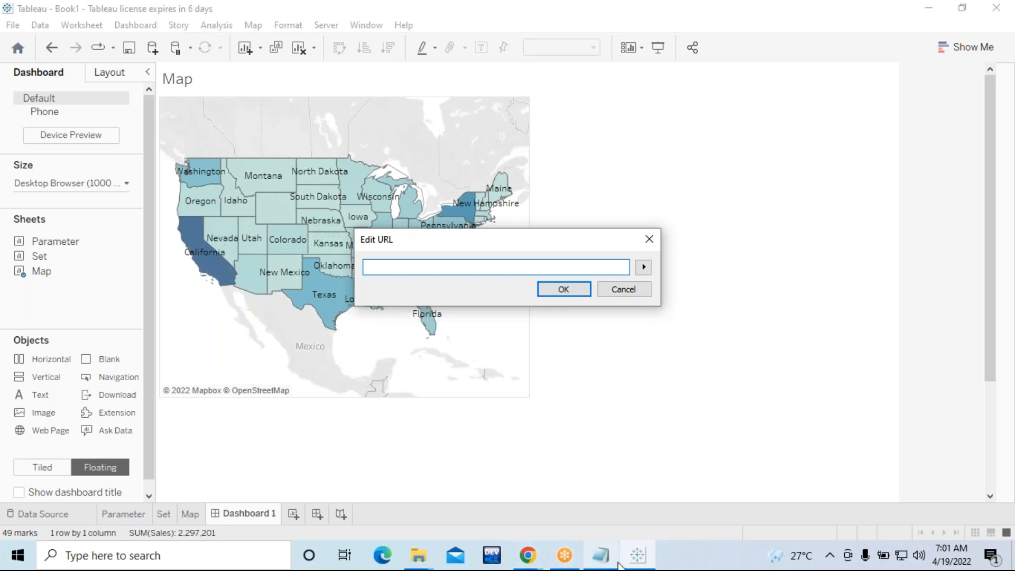
pyautogui.click(639, 556)
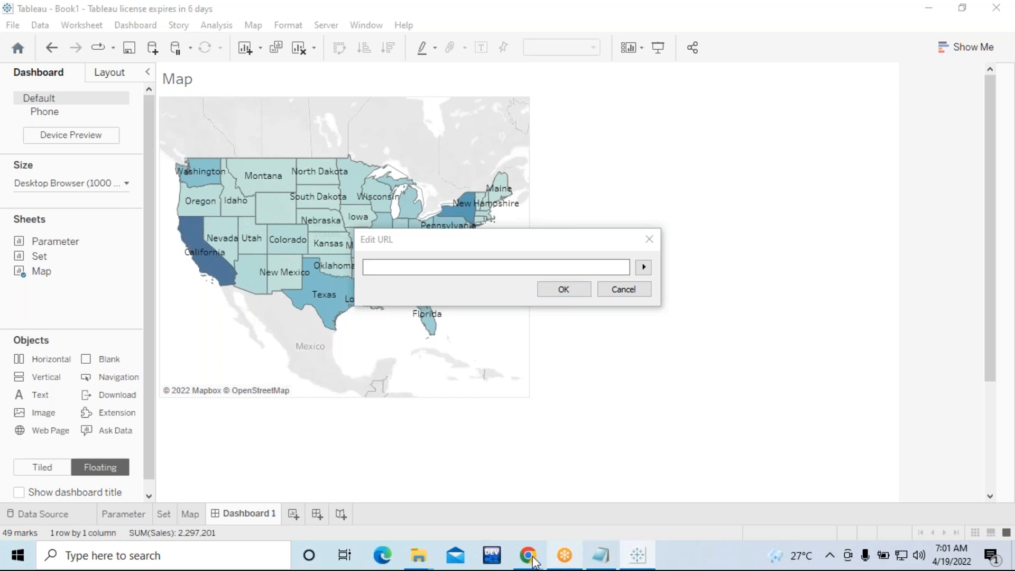
pyautogui.moveTo(521, 560)
pyautogui.click(580, 500)
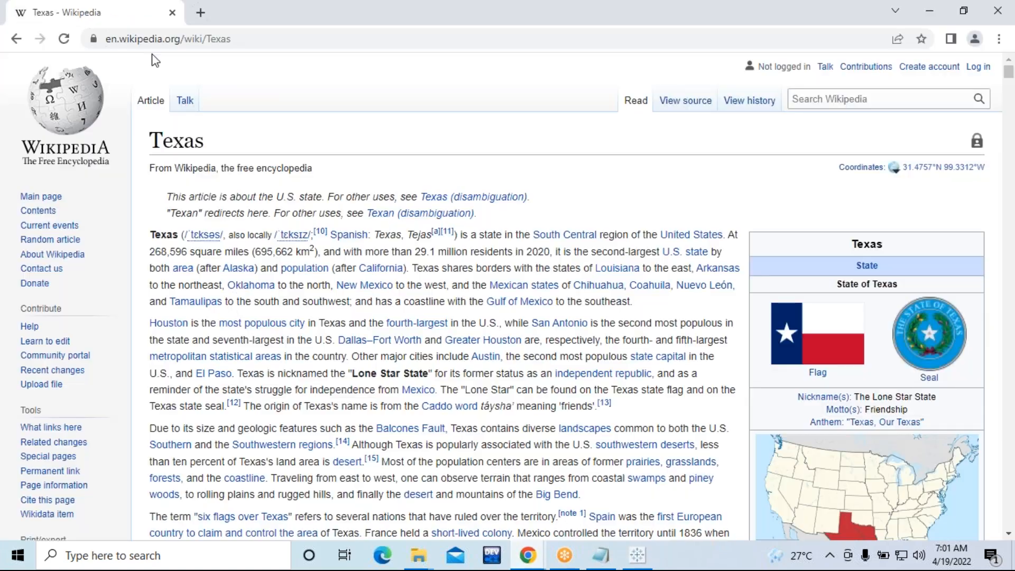
pyautogui.click(230, 45)
pyautogui.click(261, 39)
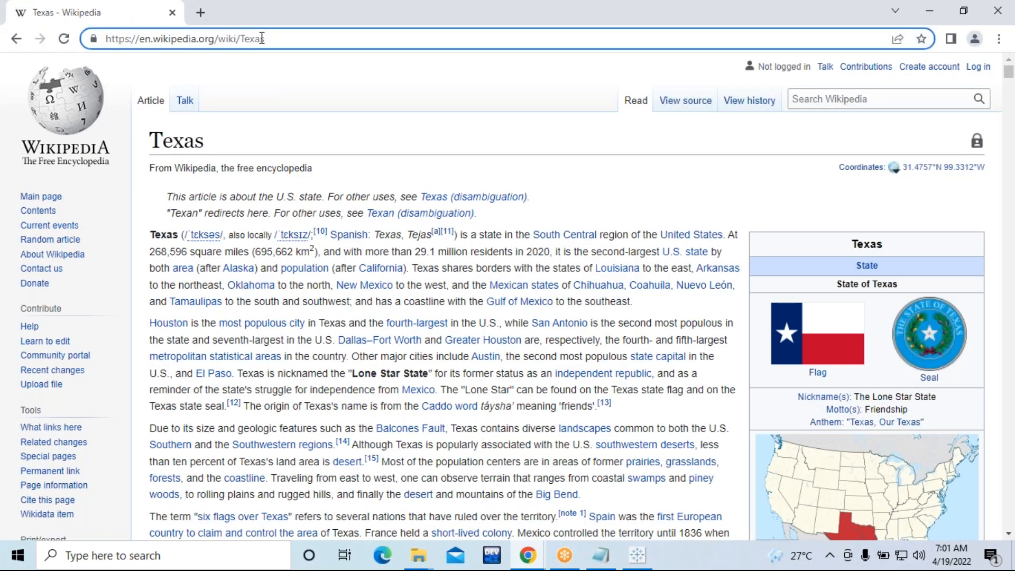
pyautogui.press('BackSpace')
pyautogui.press('BackSpace')
pyautogui.press('BackSpace')
pyautogui.press('BackSpace')
pyautogui.press('BackSpace')
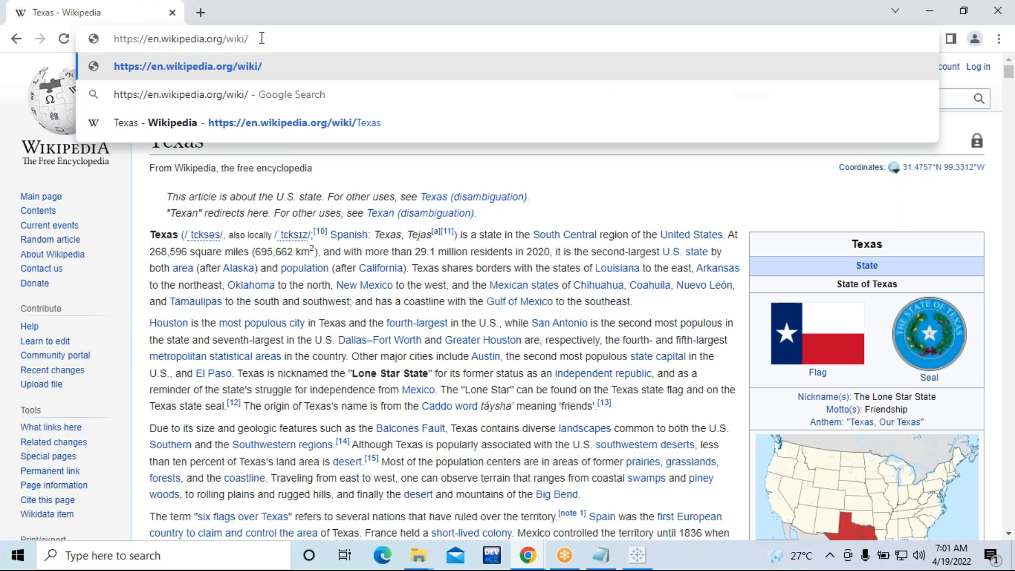
pyautogui.write('cali')
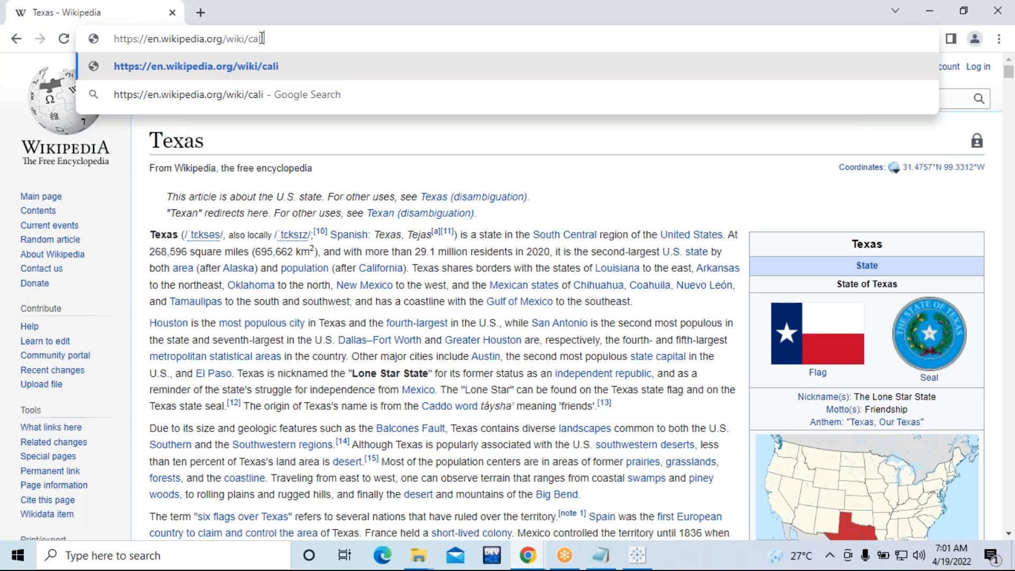
pyautogui.write('forina')
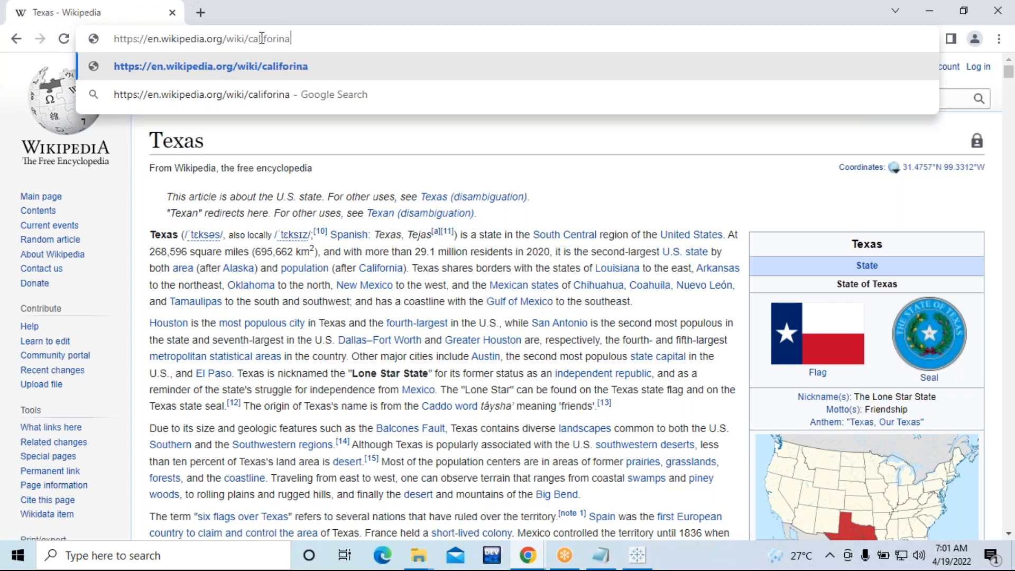
pyautogui.press('Return')
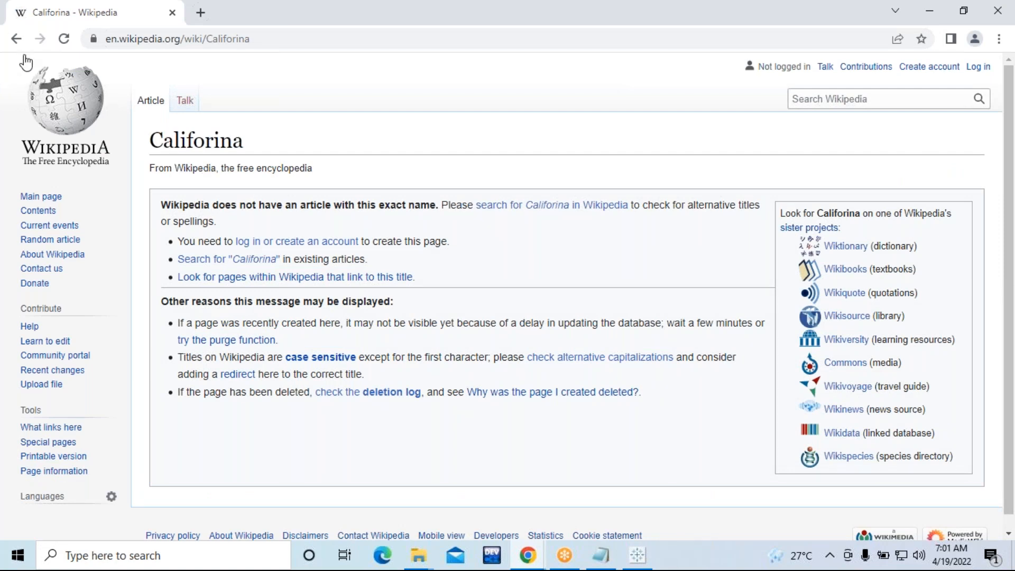
pyautogui.click(16, 39)
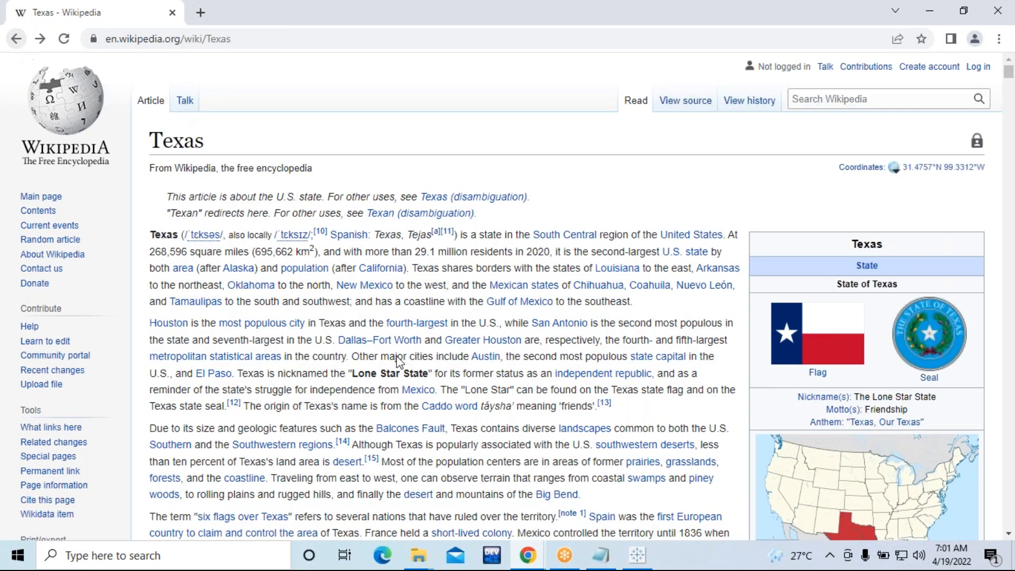
# Step: Return to Tableau, dismiss the empty Edit URL dialog and select California on the dashboard map
pyautogui.click(601, 555)
pyautogui.click(602, 555)
pyautogui.click(637, 555)
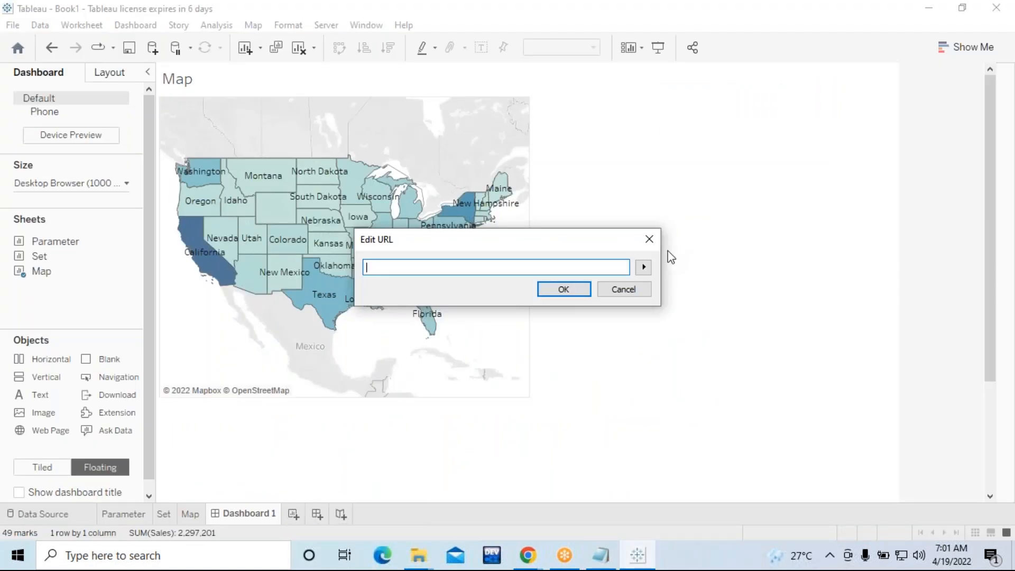
pyautogui.click(649, 239)
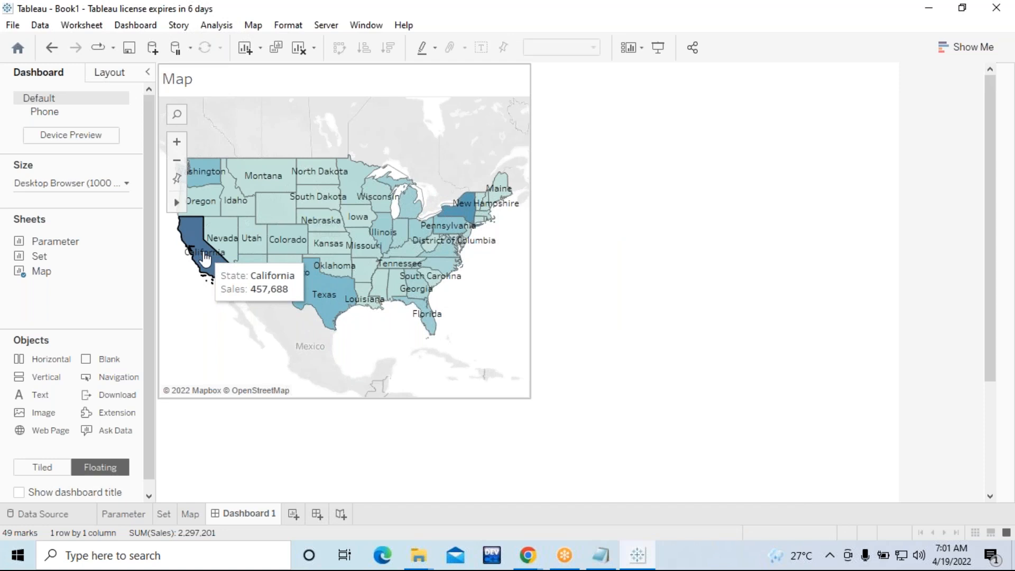
pyautogui.click(208, 257)
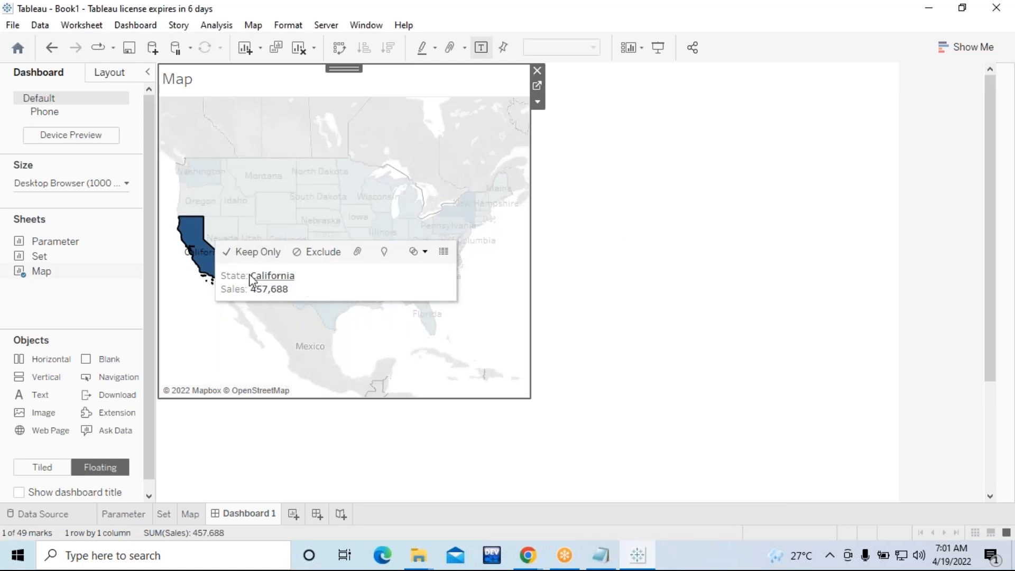
# Step: Switch to Chrome, search Google for "wiki california" and open Wikipedia's California article
pyautogui.moveTo(531, 558)
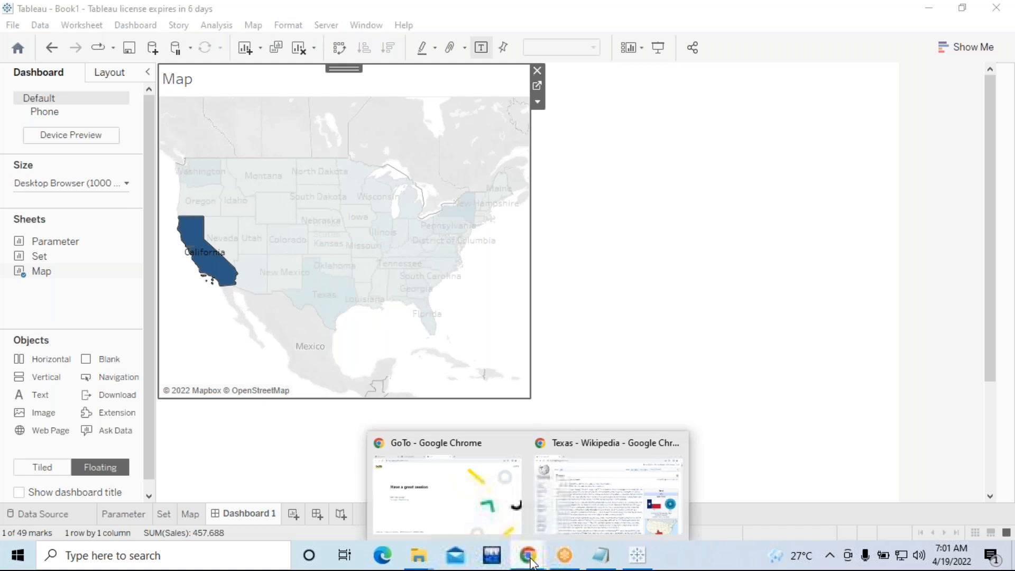
pyautogui.click(589, 512)
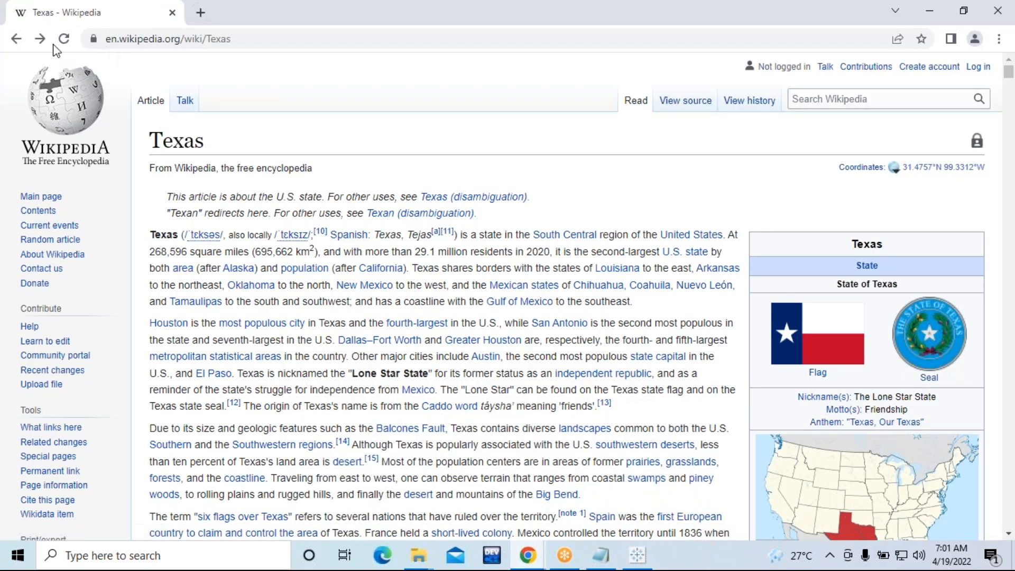
pyautogui.click(17, 39)
pyautogui.click(208, 95)
pyautogui.press('BackSpace')
pyautogui.press('BackSpace')
pyautogui.press('BackSpace')
pyautogui.press('BackSpace')
pyautogui.press('BackSpace')
pyautogui.write('cal')
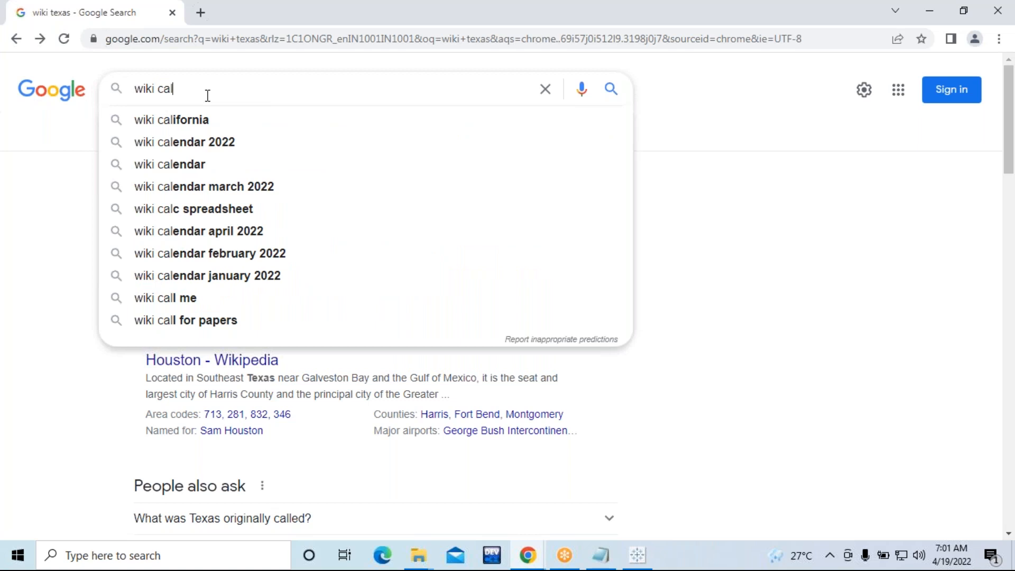
pyautogui.press('Down')
pyautogui.press('Return')
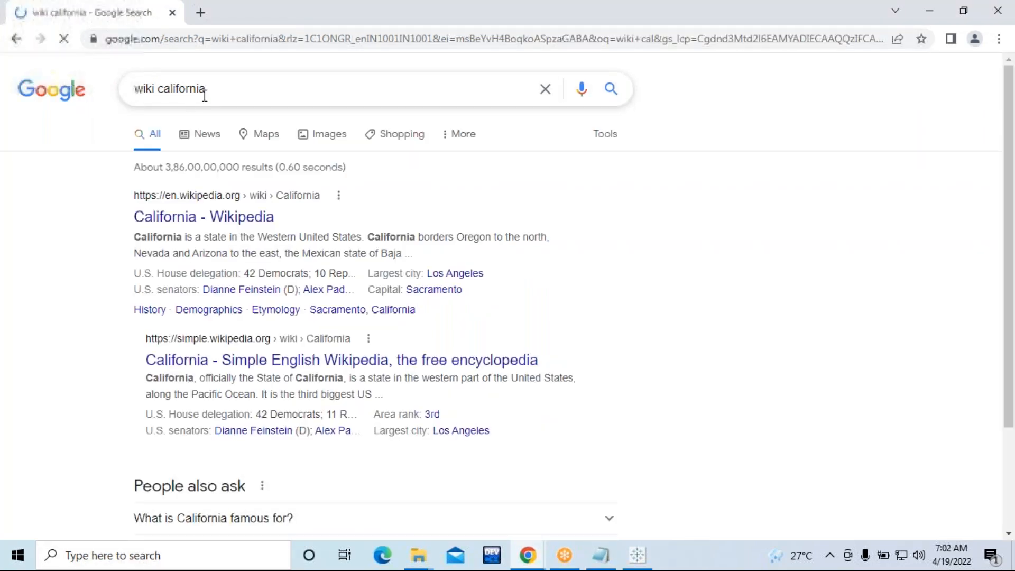
pyautogui.click(273, 217)
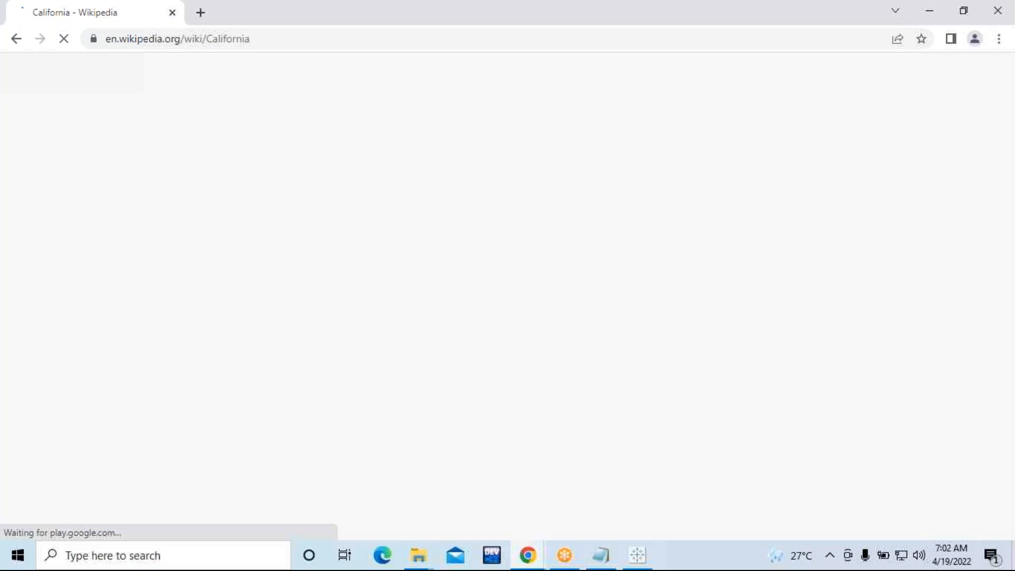
# Step: Open the Texas article by replacing the state name in the Wikipedia address with "texas", then copy its full URL and return to Tableau
pyautogui.moveTo(253, 39); pyautogui.dragTo(209, 38)
pyautogui.write('te')
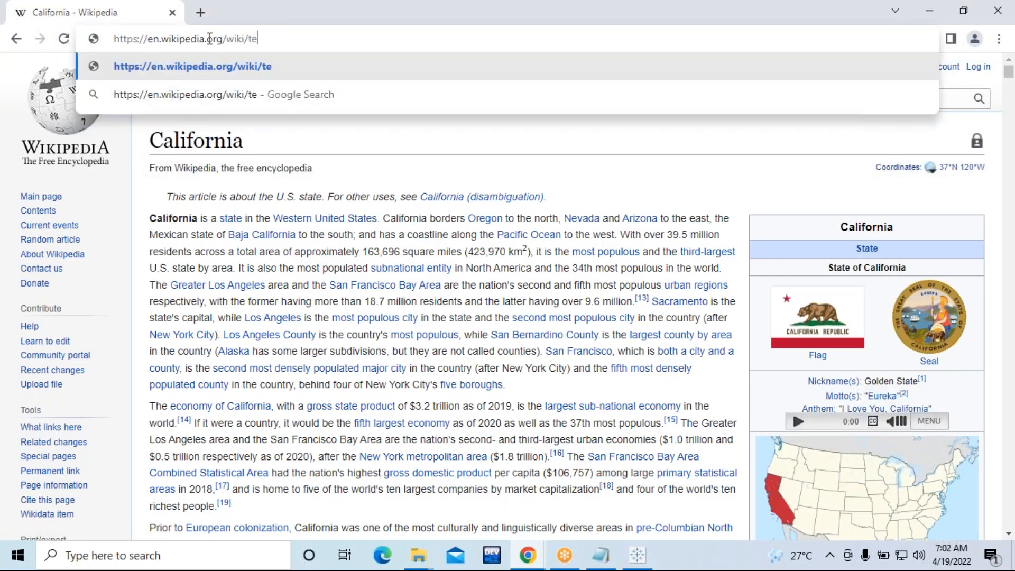
pyautogui.write('xas')
pyautogui.press('Return')
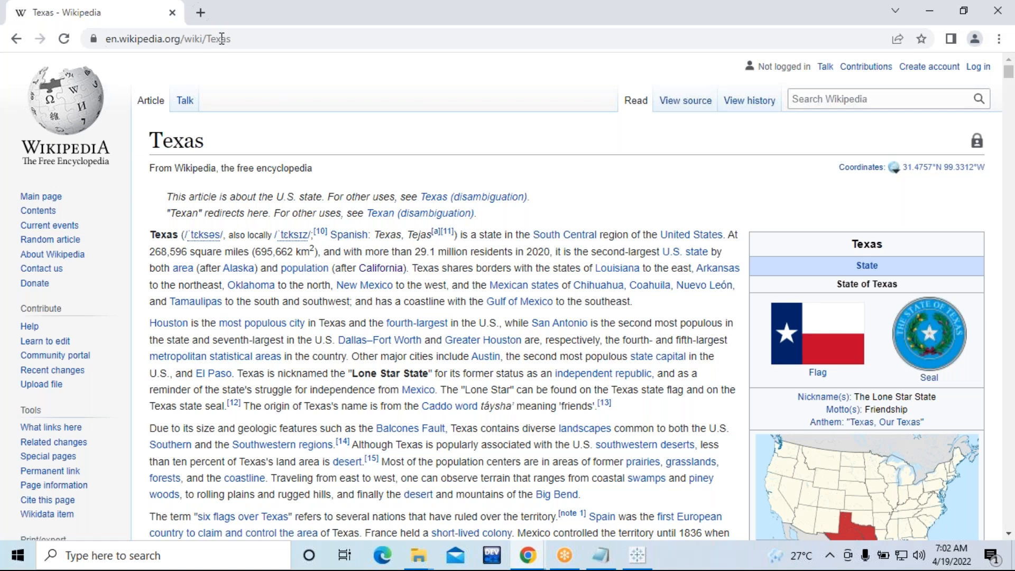
pyautogui.moveTo(260, 42); pyautogui.dragTo(95, 40)
pyautogui.hotkey('ctrl', 'c')
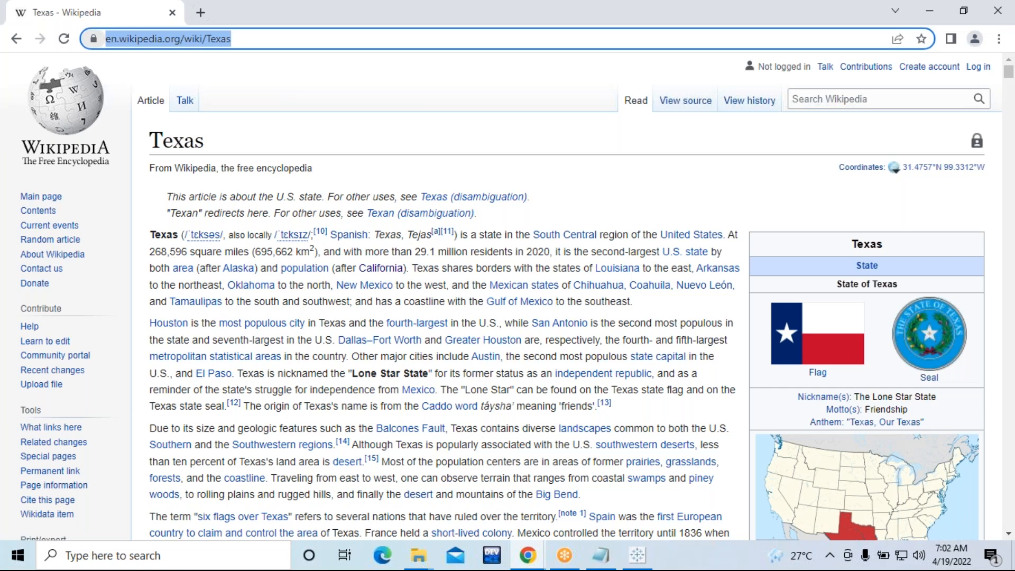
pyautogui.click(928, 12)
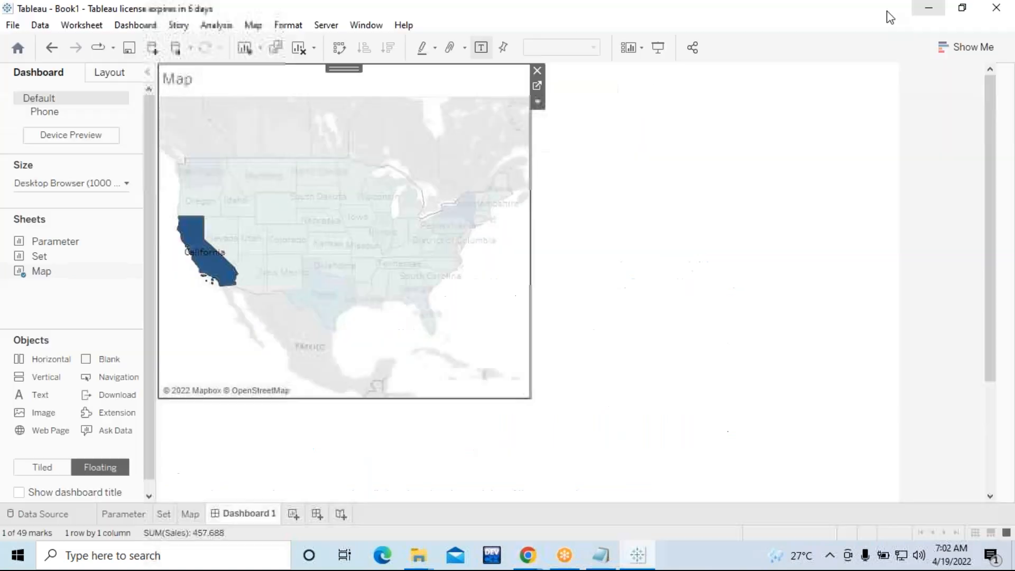
pyautogui.click(666, 356)
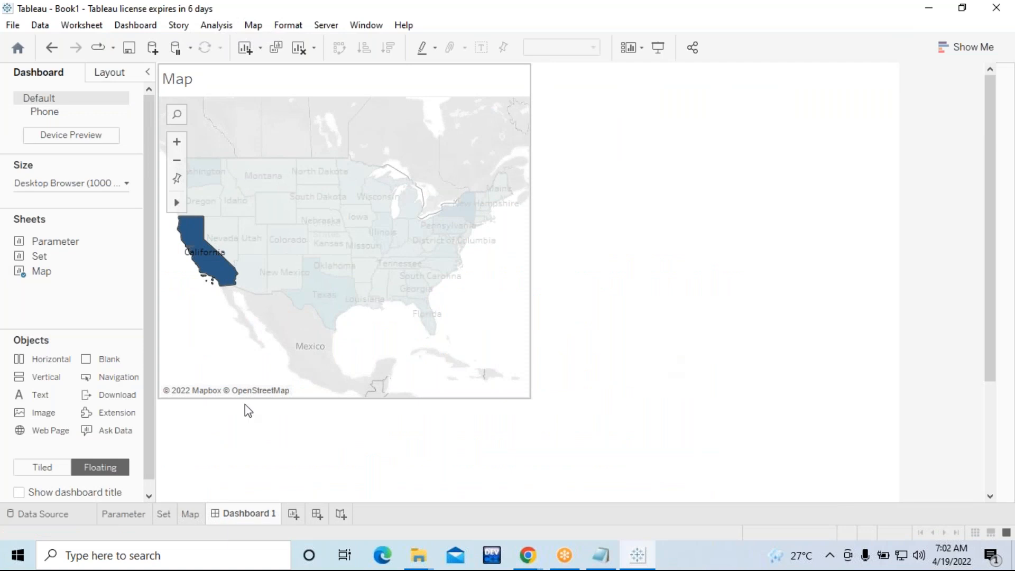
pyautogui.click(200, 361)
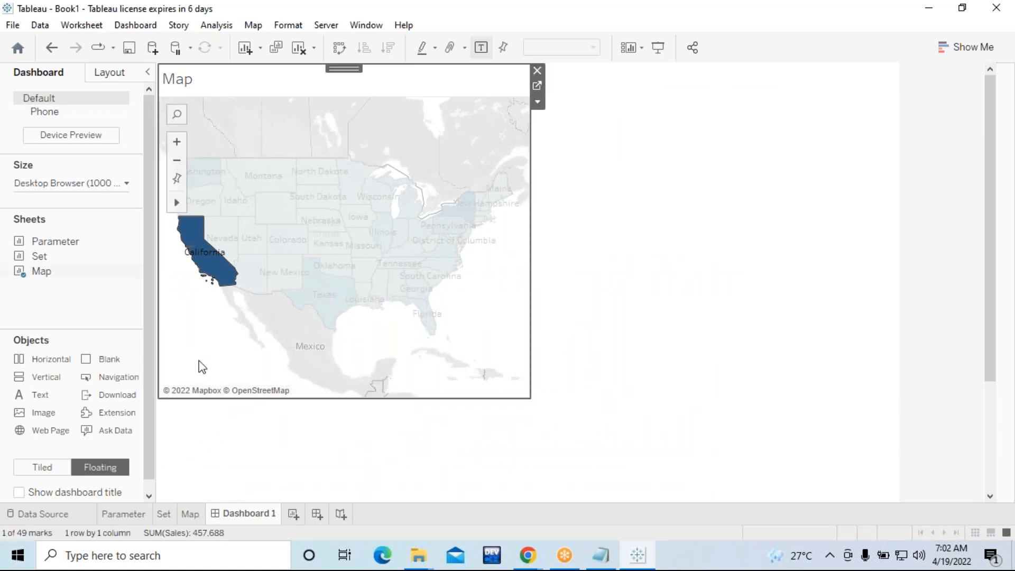
pyautogui.click(255, 123)
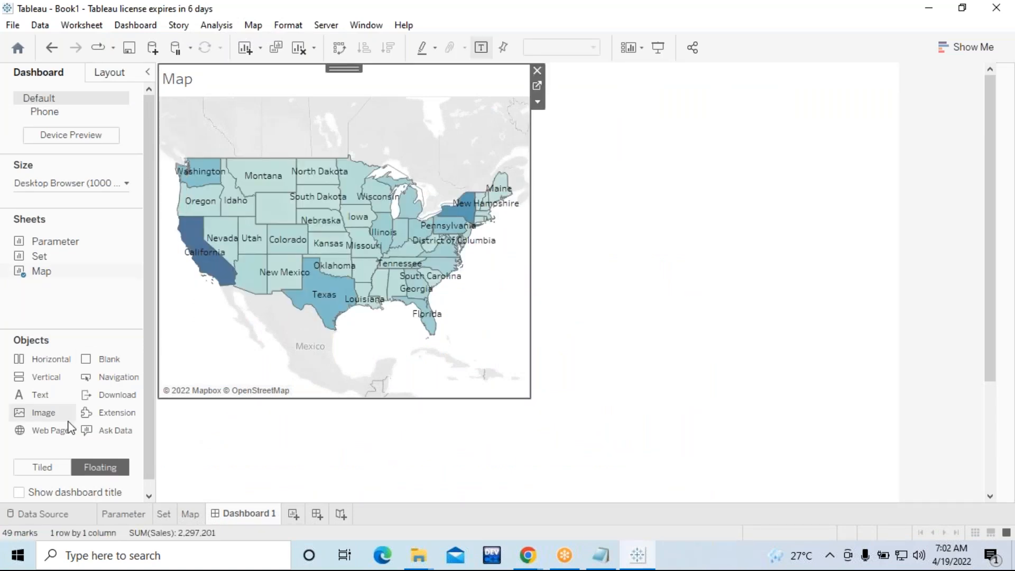
pyautogui.moveTo(43, 434); pyautogui.dragTo(550, 194)
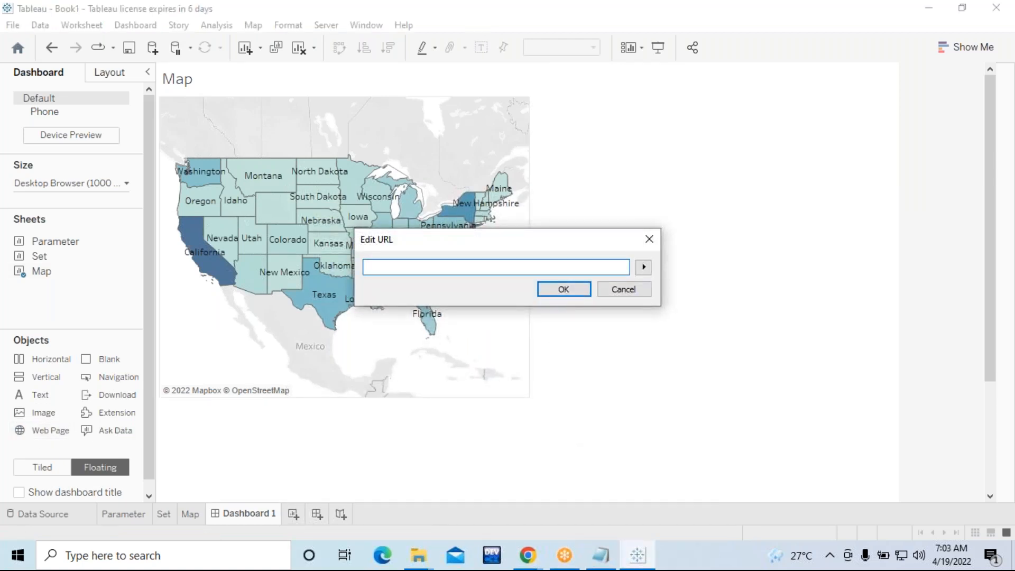
pyautogui.hotkey('ctrl', 'v')
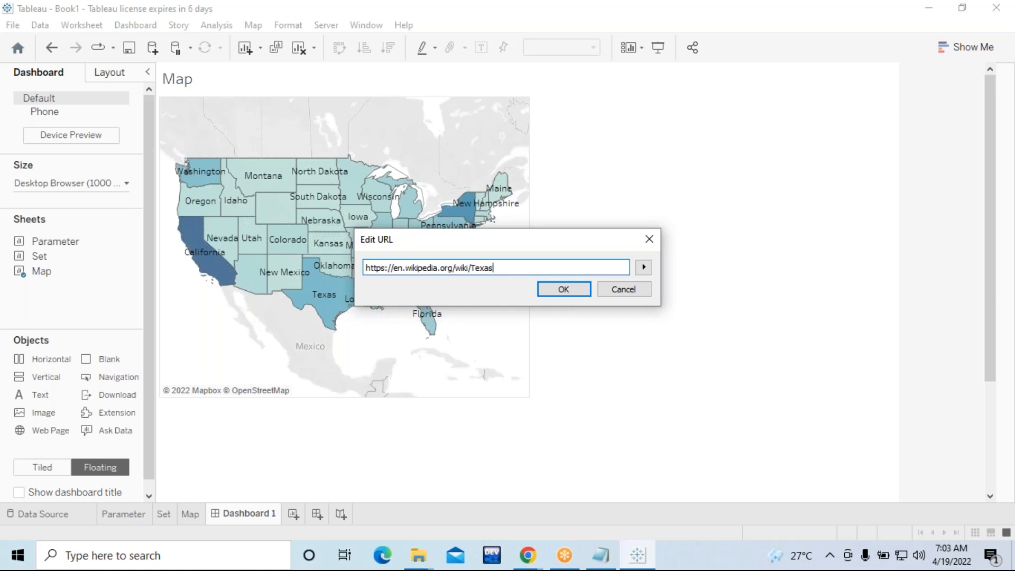
pyautogui.click(577, 290)
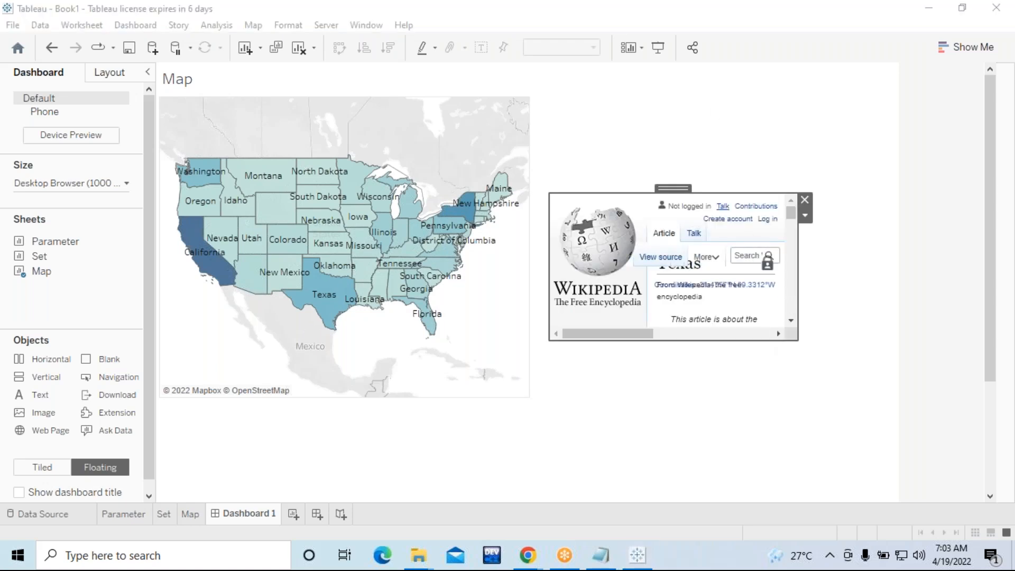
# Step: Stretch the web page object upward to the map's top edge and sideways to fill the width between the map and the dashboard's edge
pyautogui.moveTo(708, 194); pyautogui.dragTo(686, 94)
pyautogui.moveTo(798, 219); pyautogui.dragTo(898, 220)
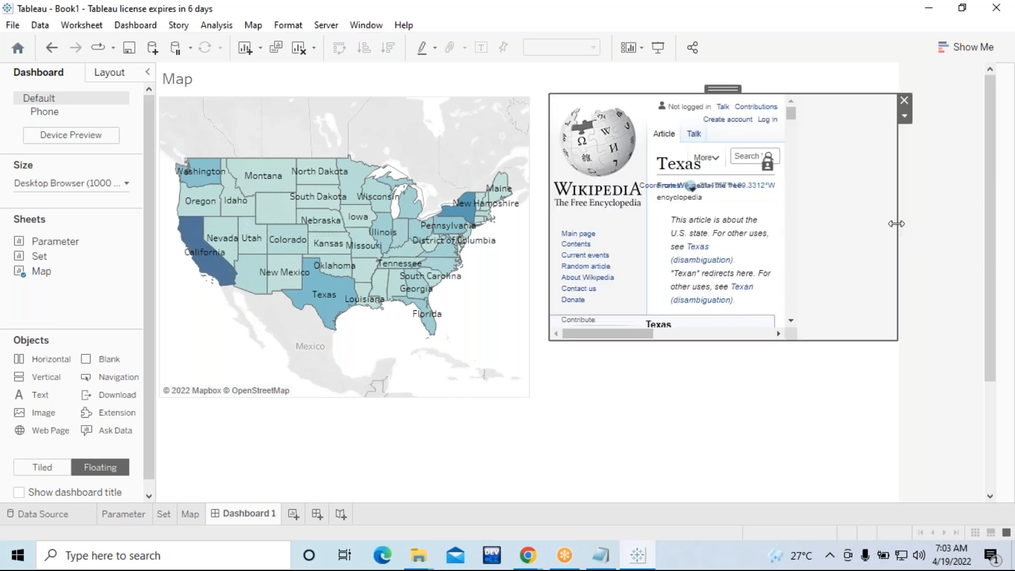
pyautogui.moveTo(545, 228); pyautogui.dragTo(532, 231)
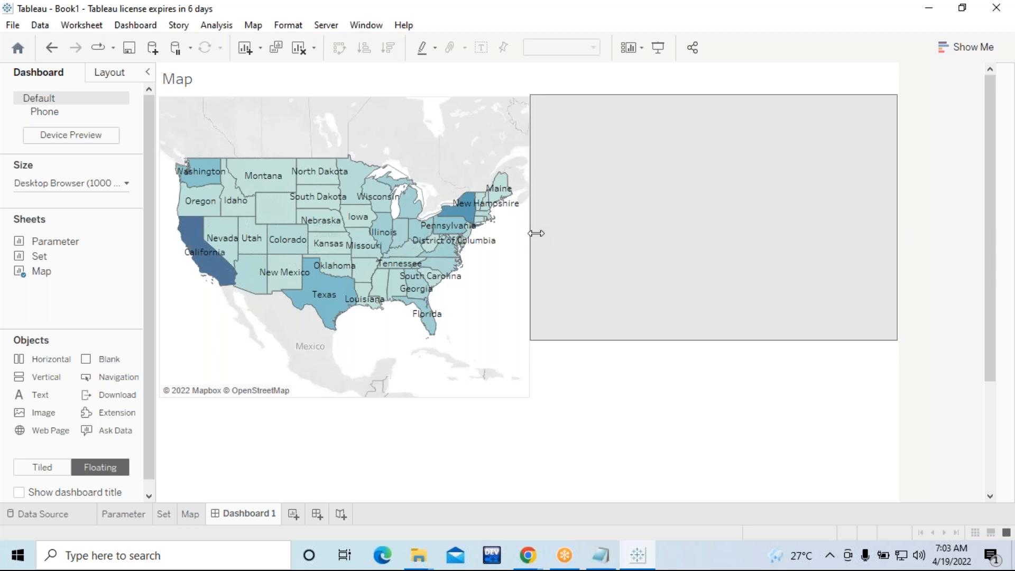
# Step: Stretch the web page object and the map downward to a shared lower edge near the end of the visible dashboard area
pyautogui.moveTo(760, 341); pyautogui.dragTo(762, 398)
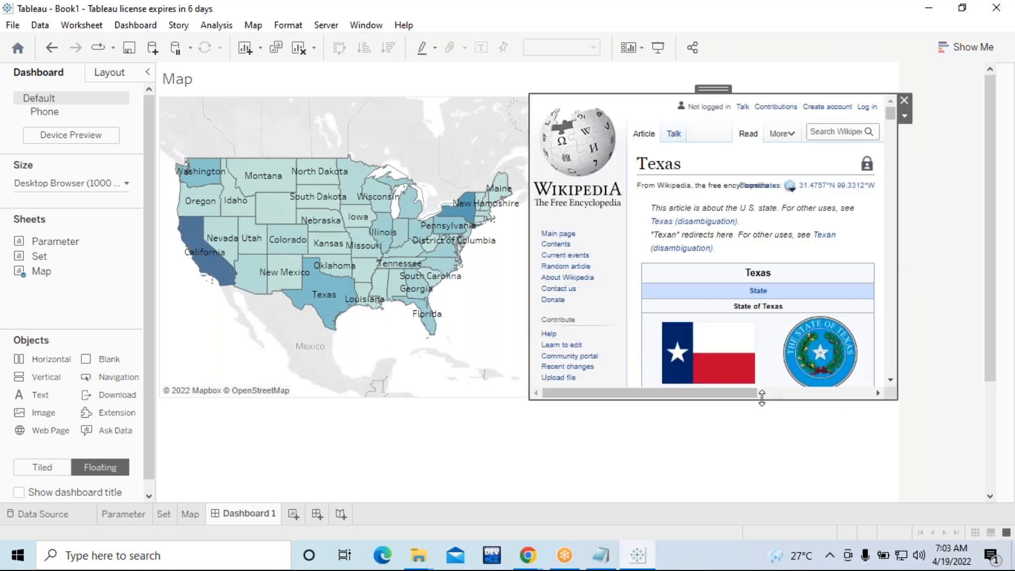
pyautogui.click(320, 405)
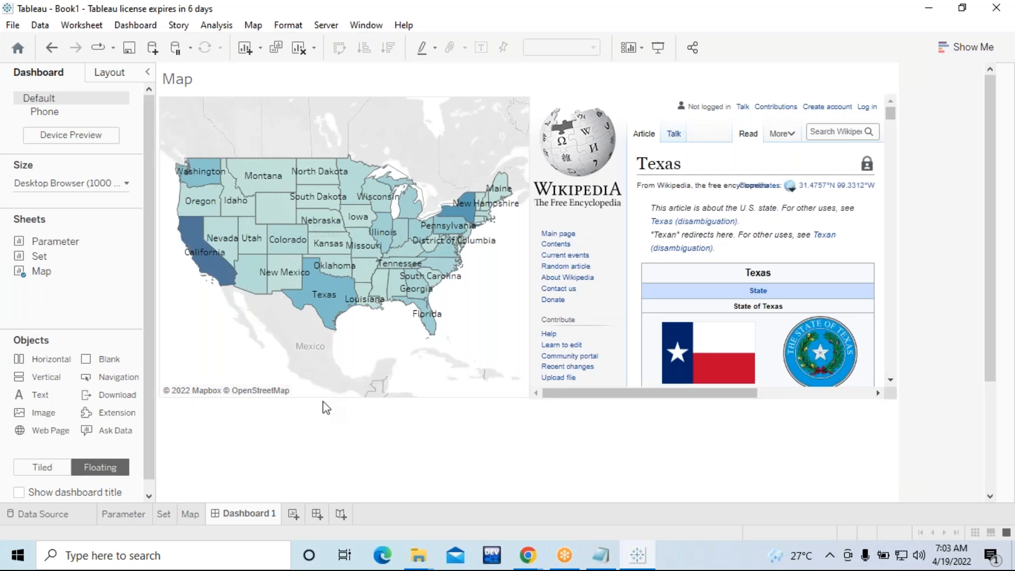
pyautogui.click(312, 397)
pyautogui.moveTo(312, 402); pyautogui.dragTo(313, 504)
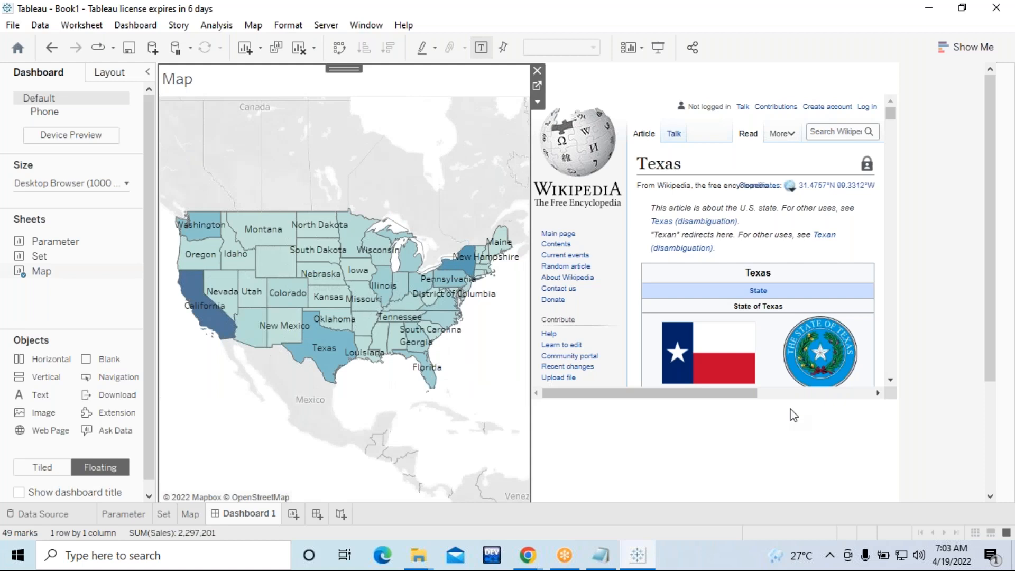
pyautogui.click(790, 406)
pyautogui.moveTo(790, 406); pyautogui.dragTo(782, 501)
# Step: Extend the web page object and then the map down to the dashboard's lower edge
pyautogui.moveTo(993, 296); pyautogui.dragTo(894, 423)
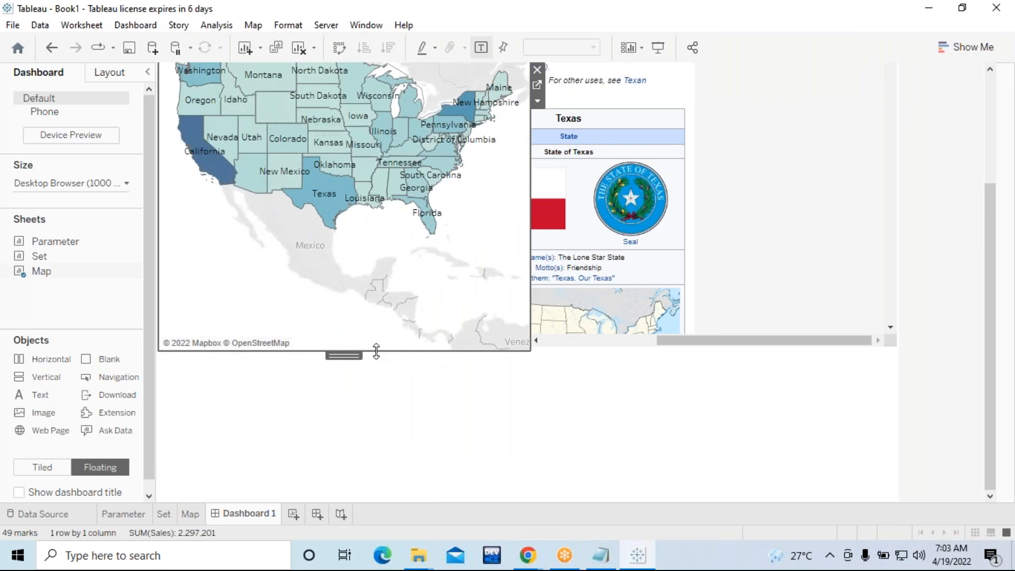
pyautogui.click(365, 364)
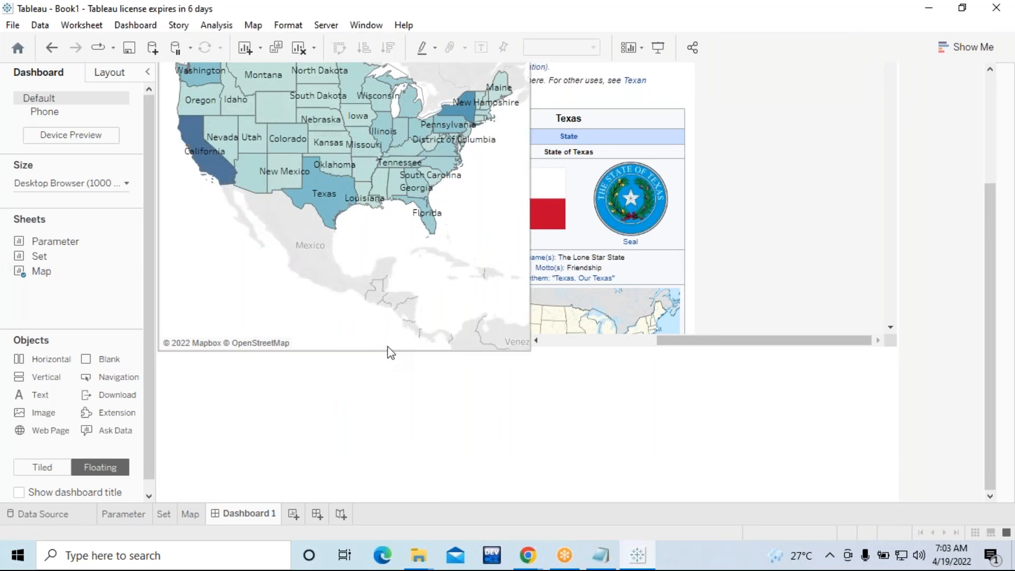
pyautogui.click(655, 347)
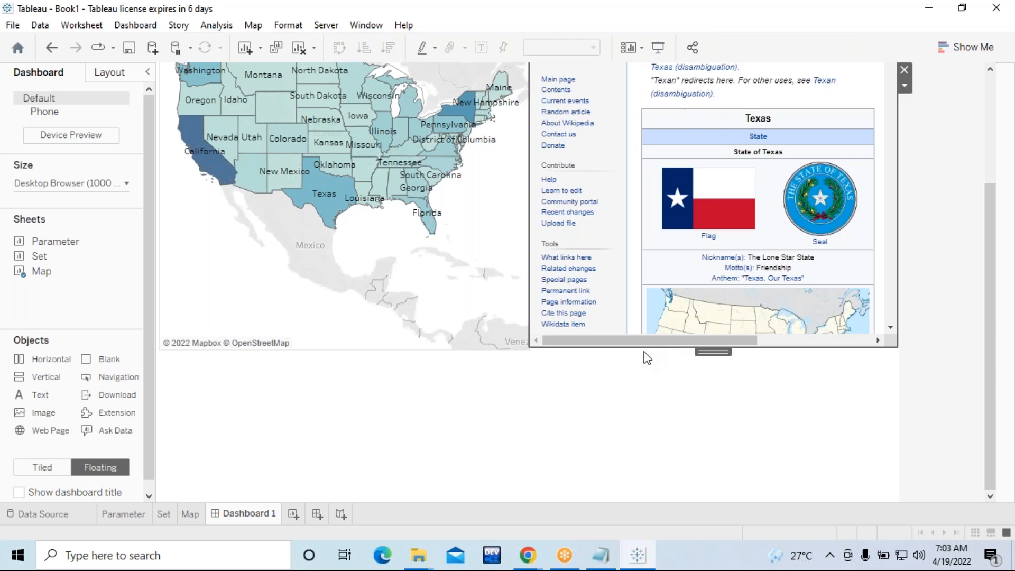
pyautogui.moveTo(675, 350); pyautogui.dragTo(688, 488)
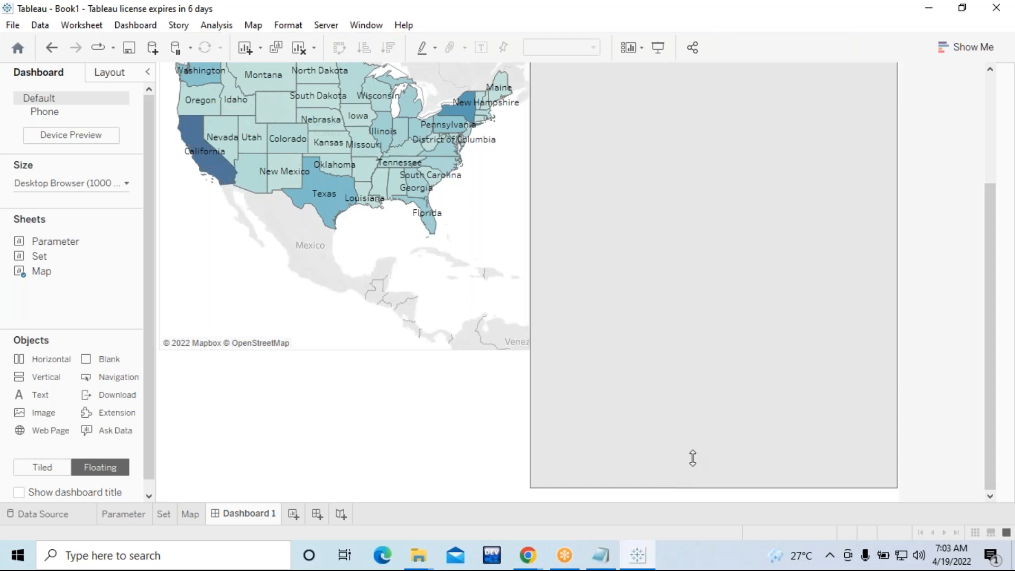
pyautogui.scroll(-1, 793, 439)
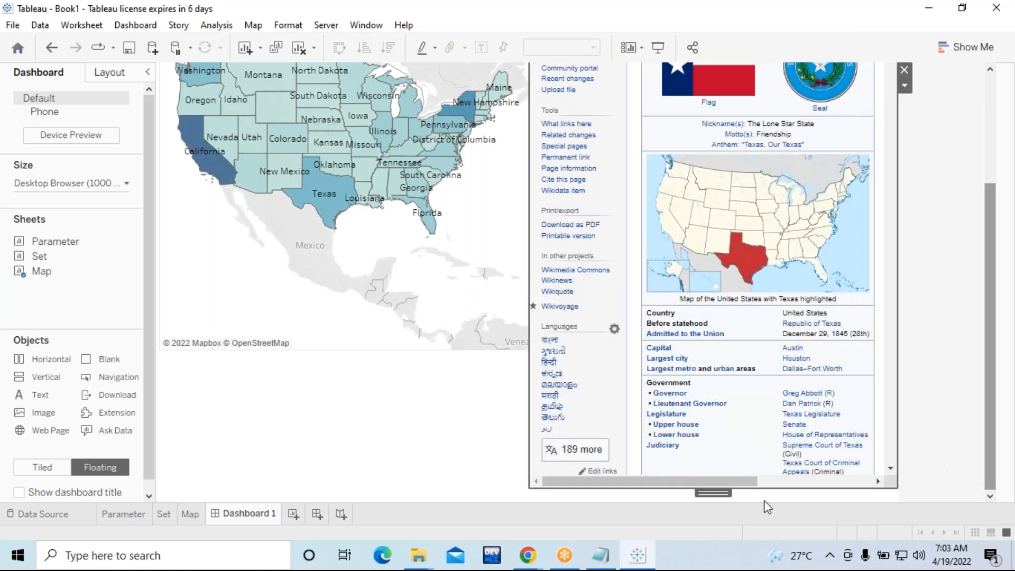
pyautogui.moveTo(767, 488); pyautogui.dragTo(775, 502)
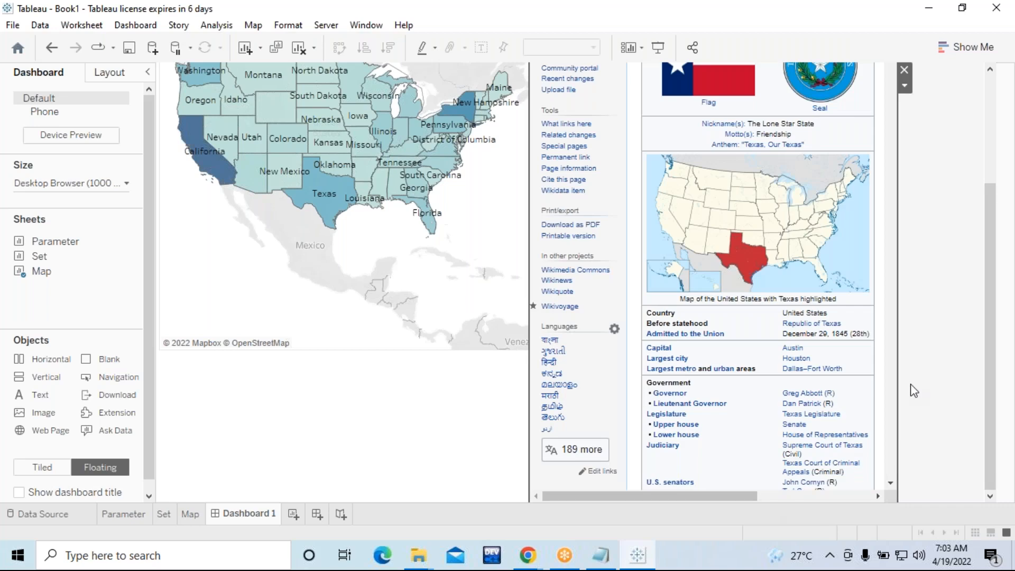
pyautogui.click(373, 341)
pyautogui.moveTo(390, 352); pyautogui.dragTo(389, 502)
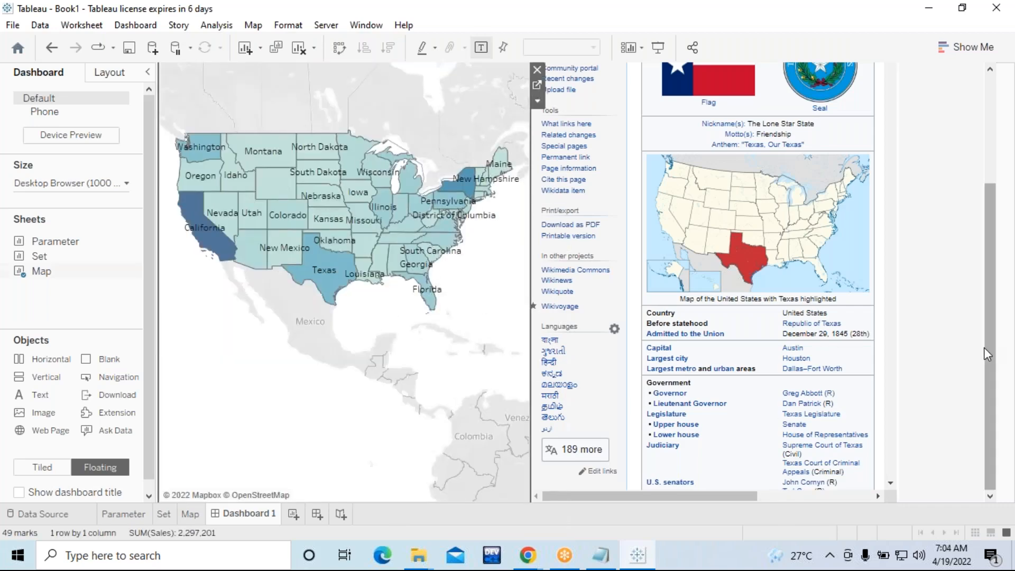
pyautogui.moveTo(987, 355); pyautogui.dragTo(983, 210)
# Step: Present the dashboard full screen and browse Wikipedia's Contents and Main page inside the embedded web page
pyautogui.click(656, 50)
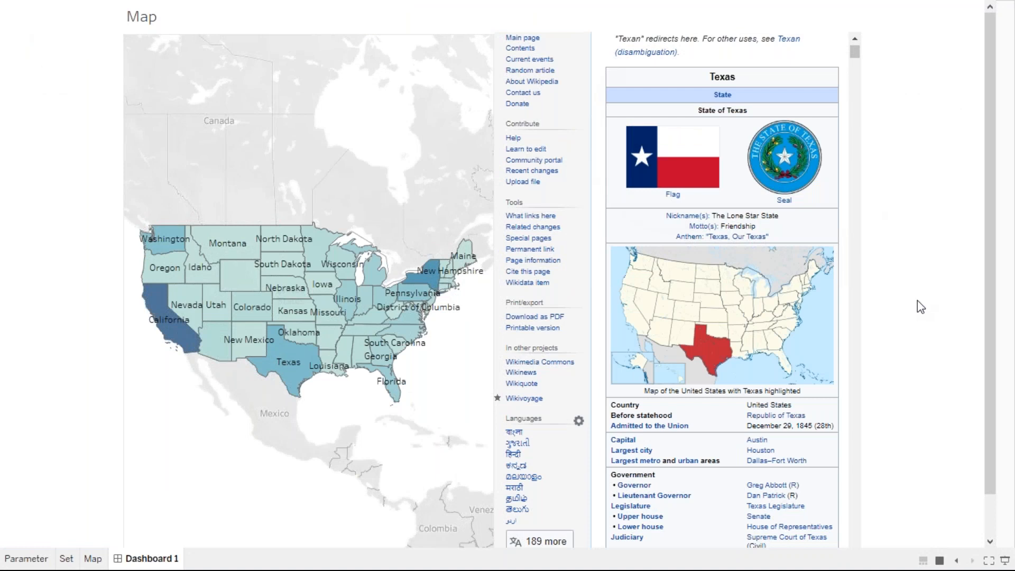
pyautogui.scroll(3, 643, 210)
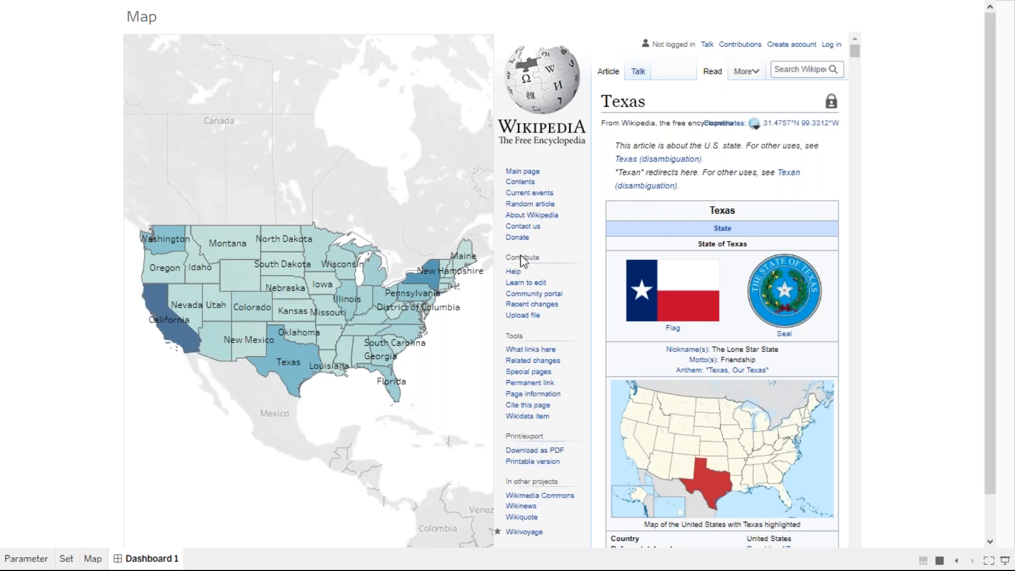
pyautogui.click(525, 183)
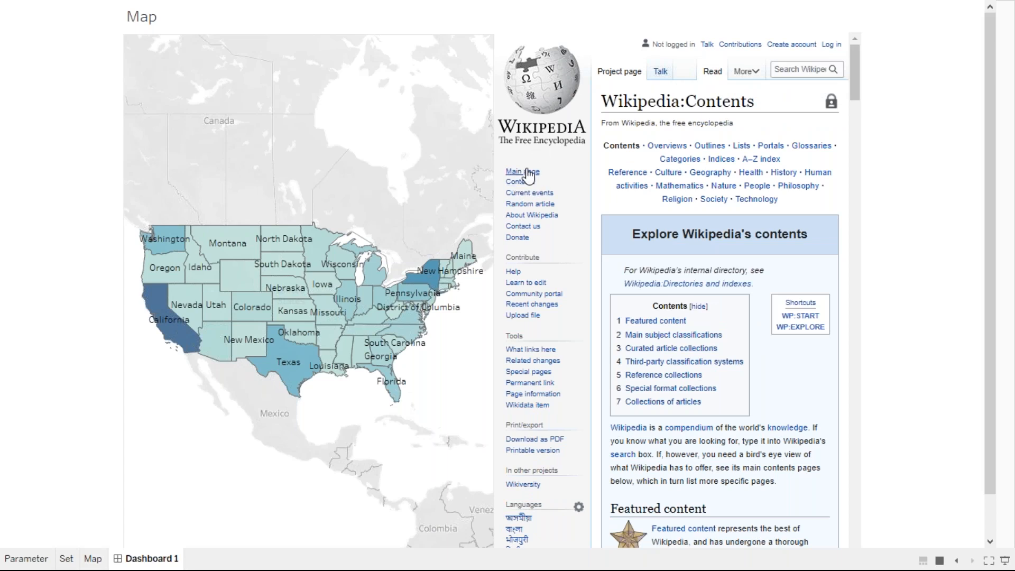
pyautogui.click(527, 172)
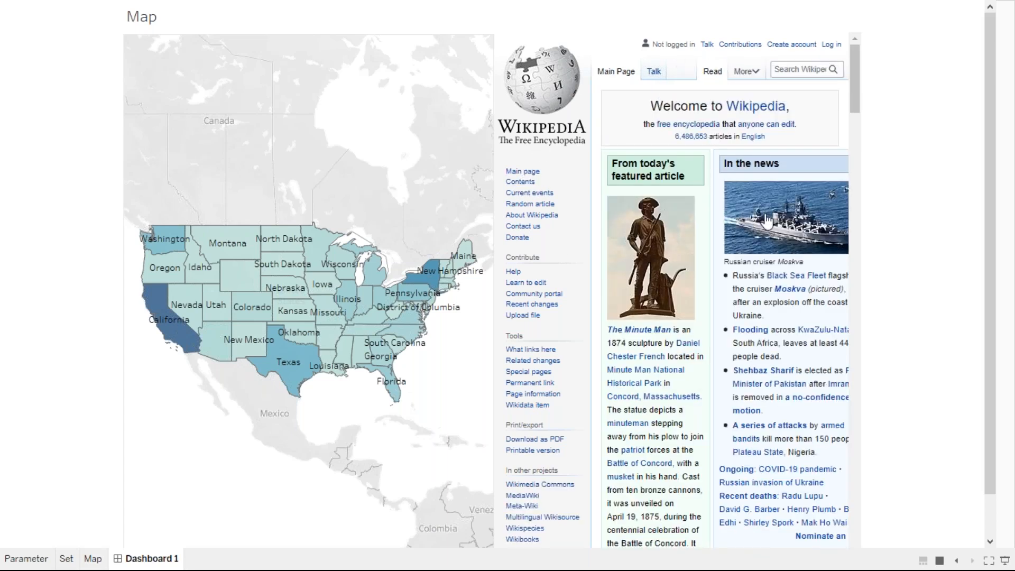
pyautogui.click(526, 136)
pyautogui.scroll(-1, 857, 105)
pyautogui.moveTo(856, 106)
pyautogui.mouseDown()
pyautogui.moveTo(845, 340)
pyautogui.moveTo(850, 124)
pyautogui.mouseUp()
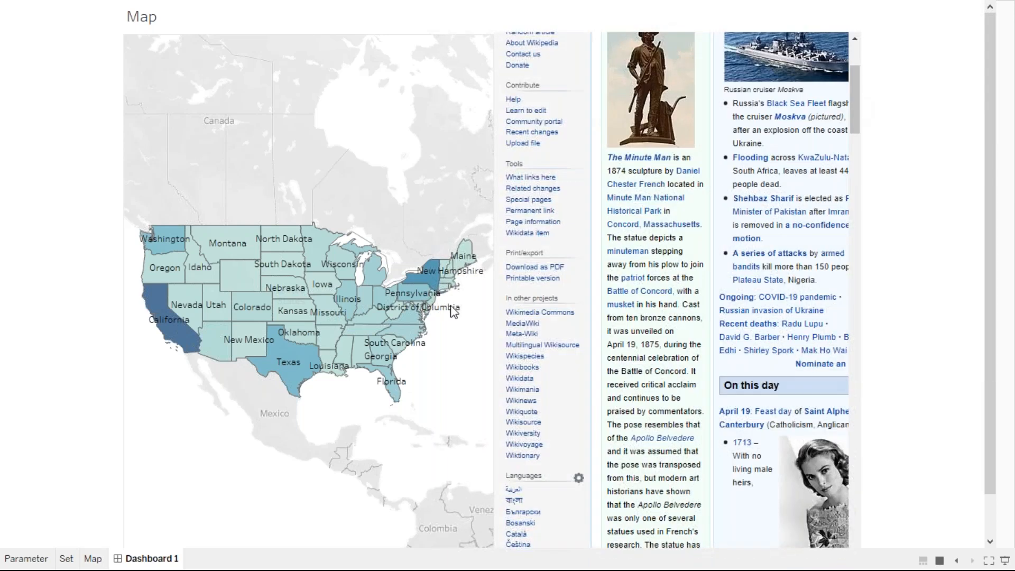
# Step: Test the map's link to the web page by selecting California, Texas and Washington, and leave presentation mode
pyautogui.click(161, 322)
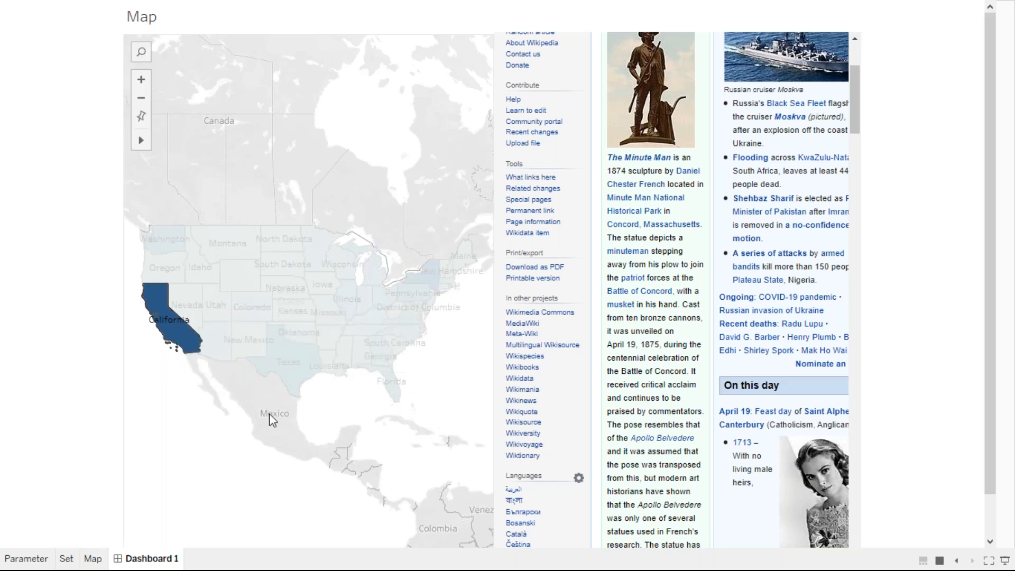
pyautogui.click(299, 387)
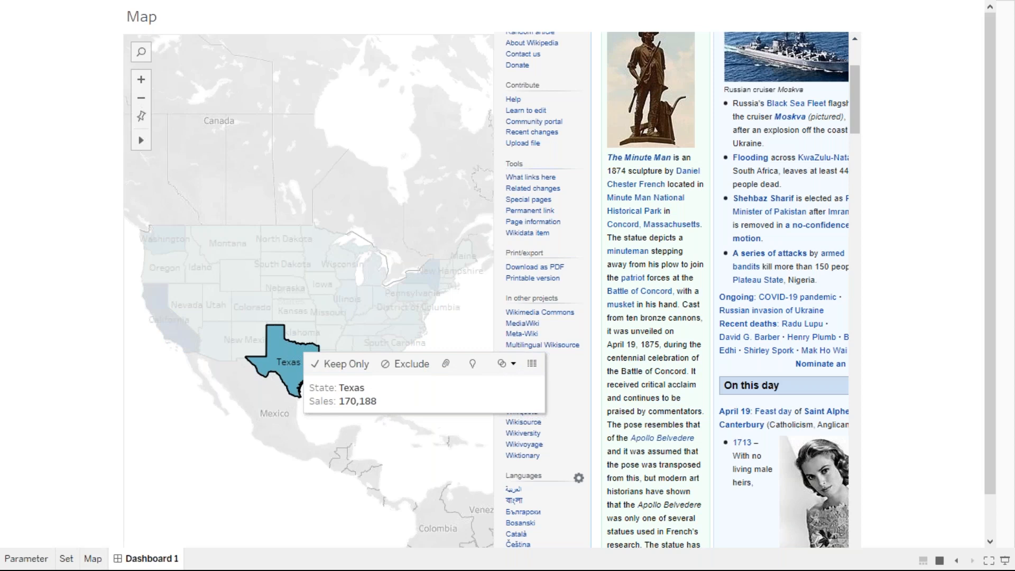
pyautogui.click(152, 232)
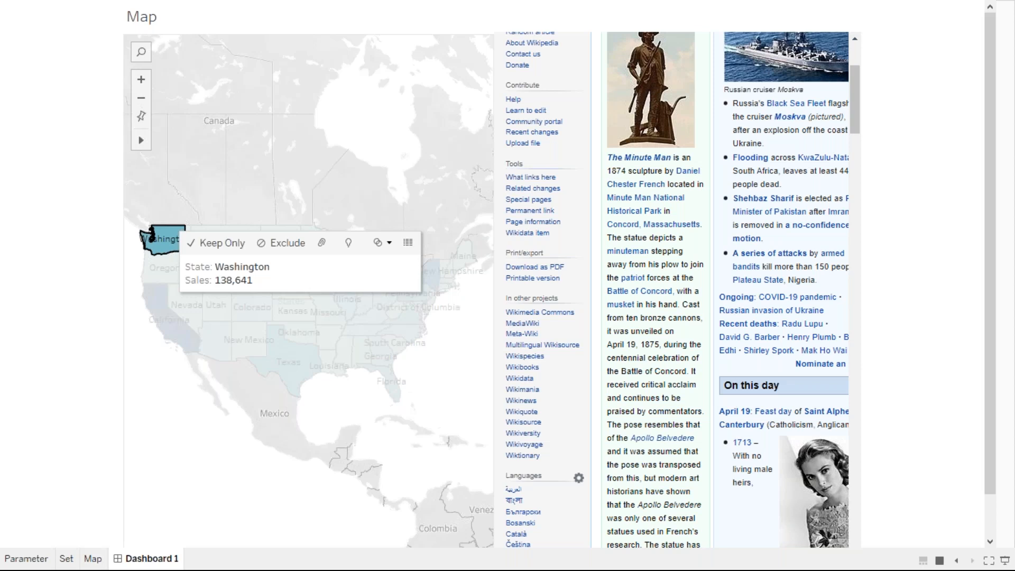
pyautogui.press('Escape')
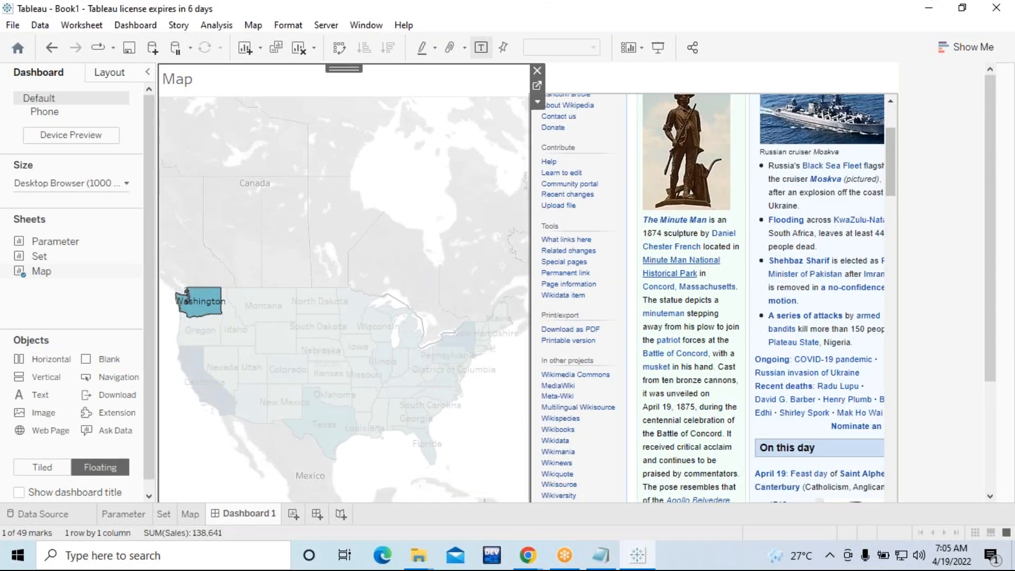
# Step: Open the Main Page's Talk page in the embedded Wikipedia, then remove the web page object from the dashboard
pyautogui.scroll(3, 666, 317)
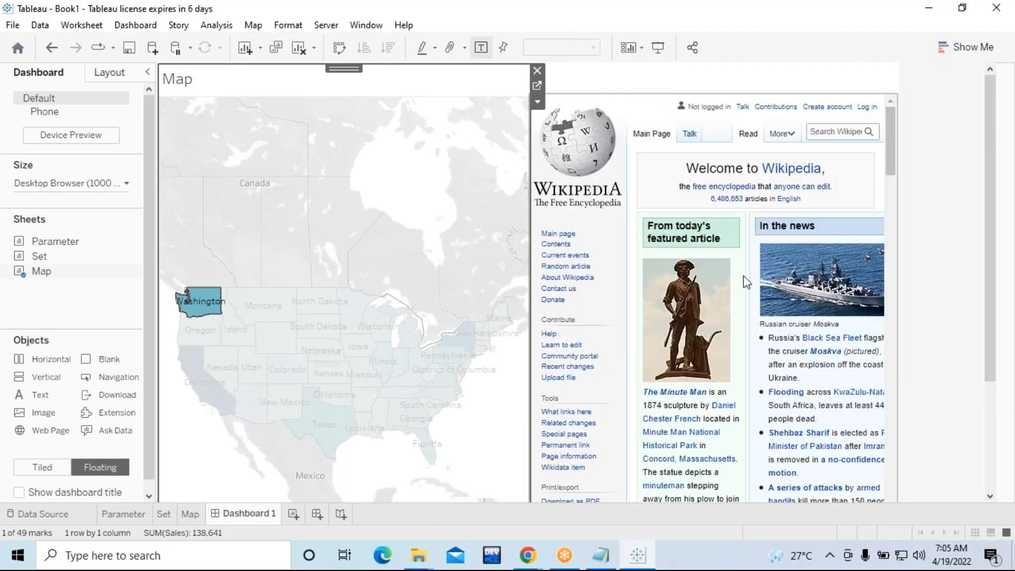
pyautogui.click(695, 134)
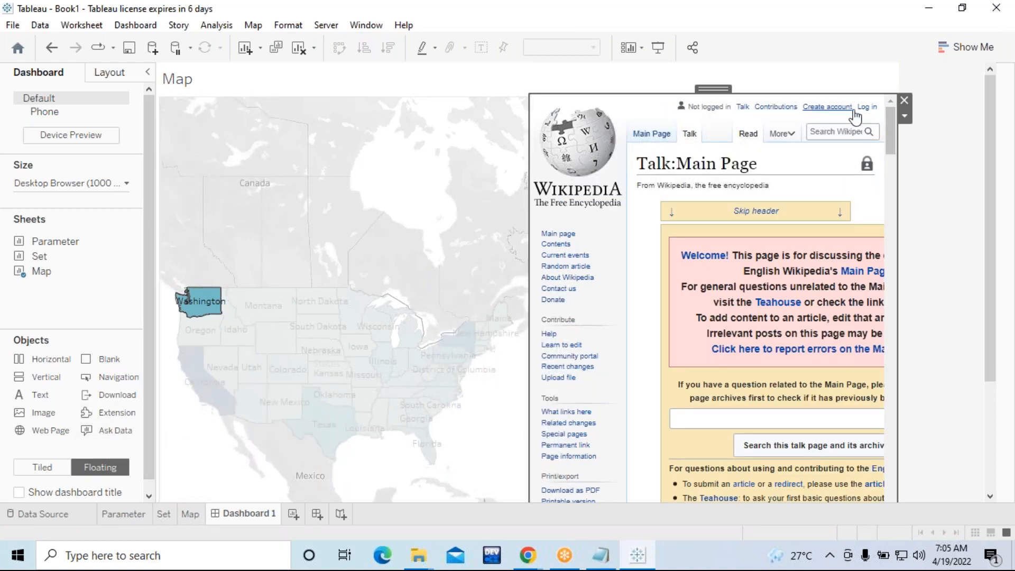
pyautogui.click(904, 101)
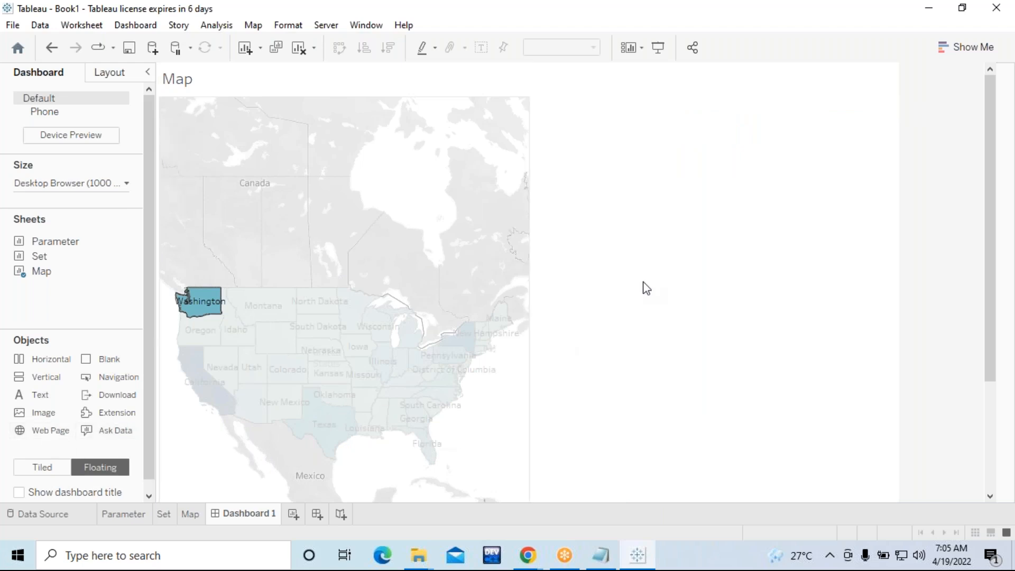
pyautogui.moveTo(50, 429); pyautogui.dragTo(608, 251)
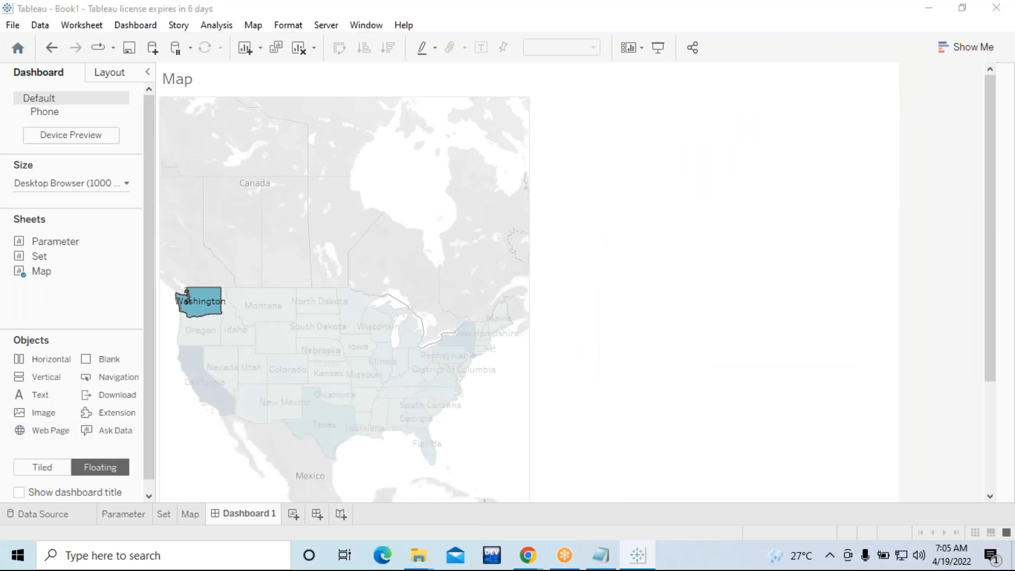
pyautogui.write('https://en.wikipedia.org/wiki/Texas')
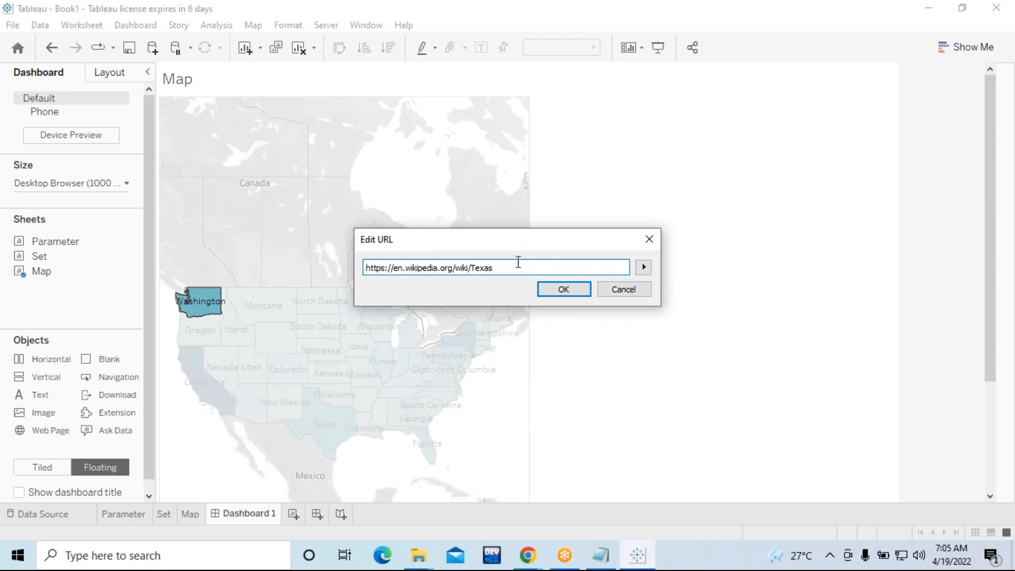
pyautogui.click(570, 292)
# Step: Resize the web page object to fill the space beside the map, from the map's top edge to the dashboard's lower edge
pyautogui.moveTo(686, 210); pyautogui.dragTo(665, 95)
pyautogui.moveTo(611, 245); pyautogui.dragTo(531, 242)
pyautogui.moveTo(856, 243); pyautogui.dragTo(897, 249)
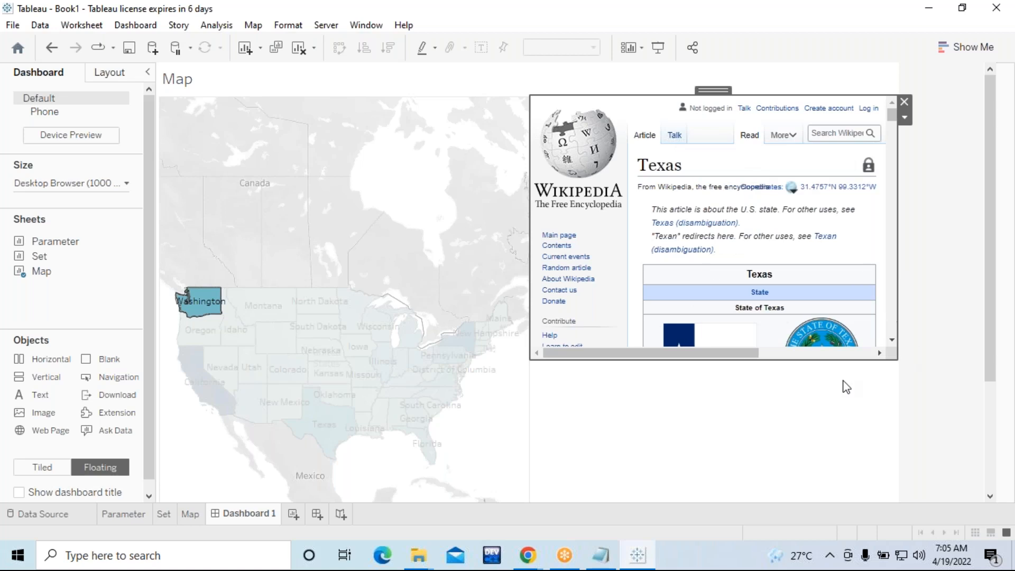
pyautogui.moveTo(825, 359); pyautogui.dragTo(830, 521)
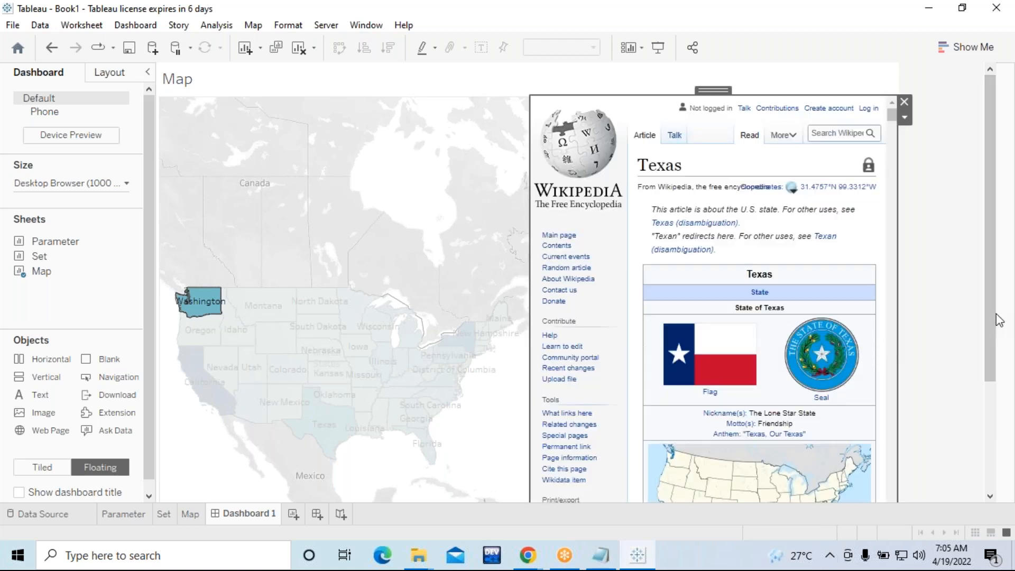
pyautogui.moveTo(991, 318); pyautogui.dragTo(1003, 481)
pyautogui.moveTo(821, 418); pyautogui.dragTo(821, 511)
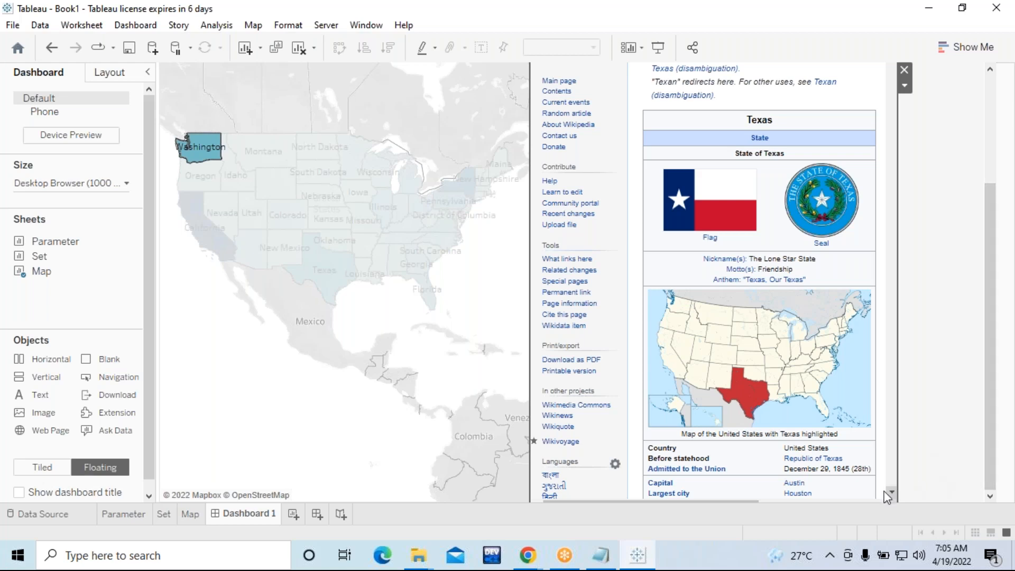
# Step: Present the dashboard, select California, Texas and North Dakota on the map to check the web page's response, and return to editing
pyautogui.scroll(2, 980, 347)
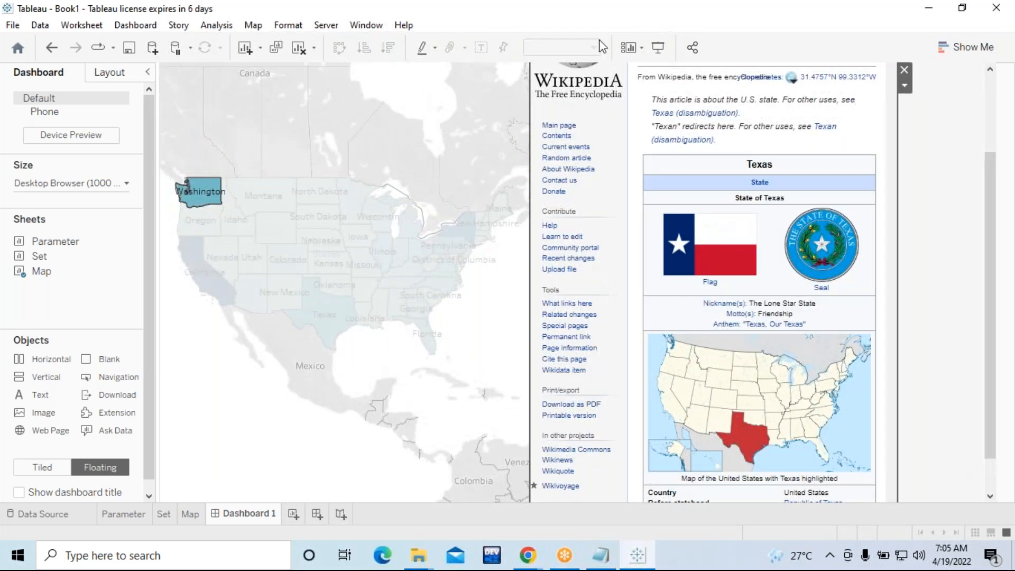
pyautogui.click(659, 47)
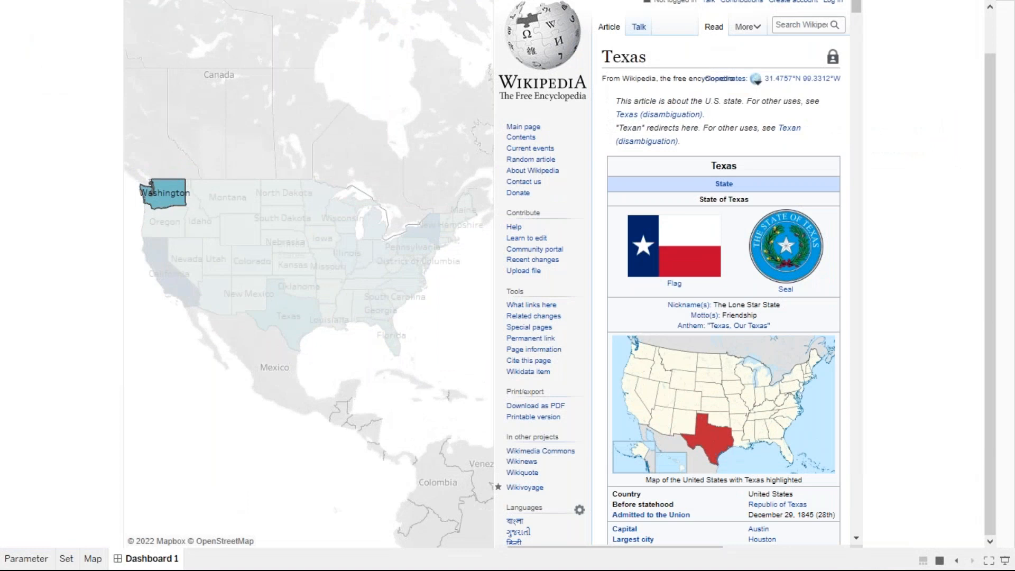
pyautogui.moveTo(165, 196)
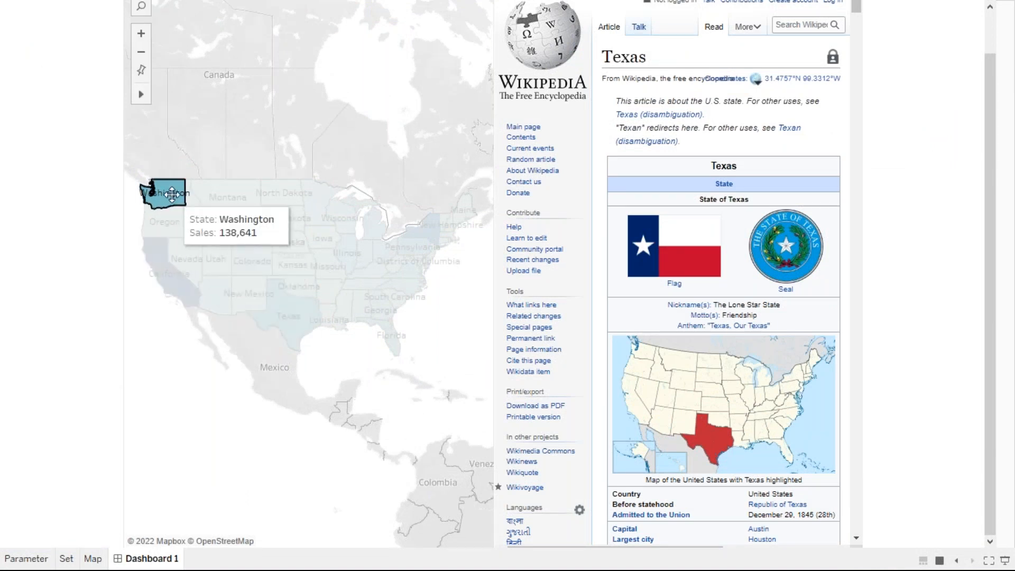
pyautogui.click(168, 267)
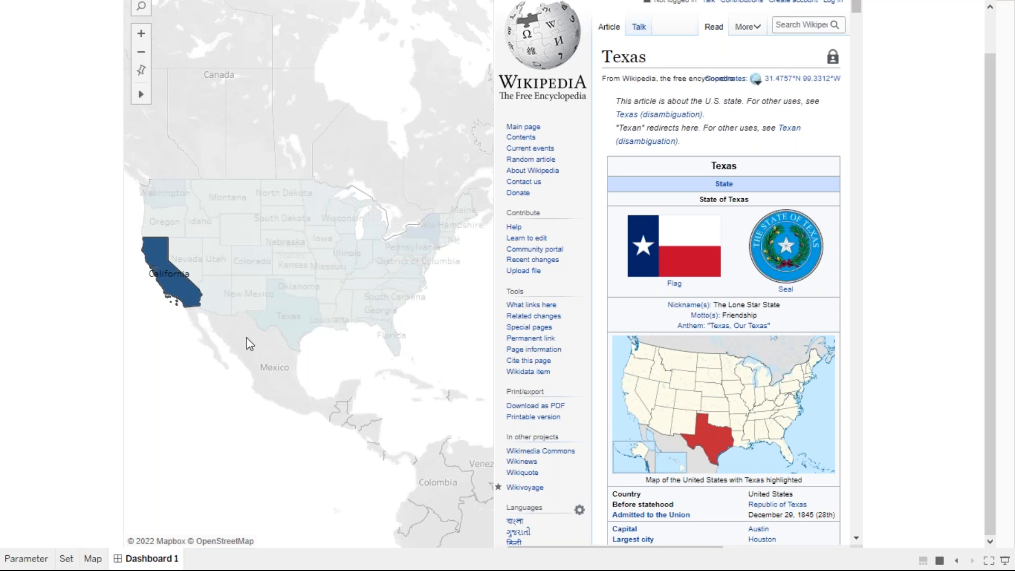
pyautogui.moveTo(361, 307)
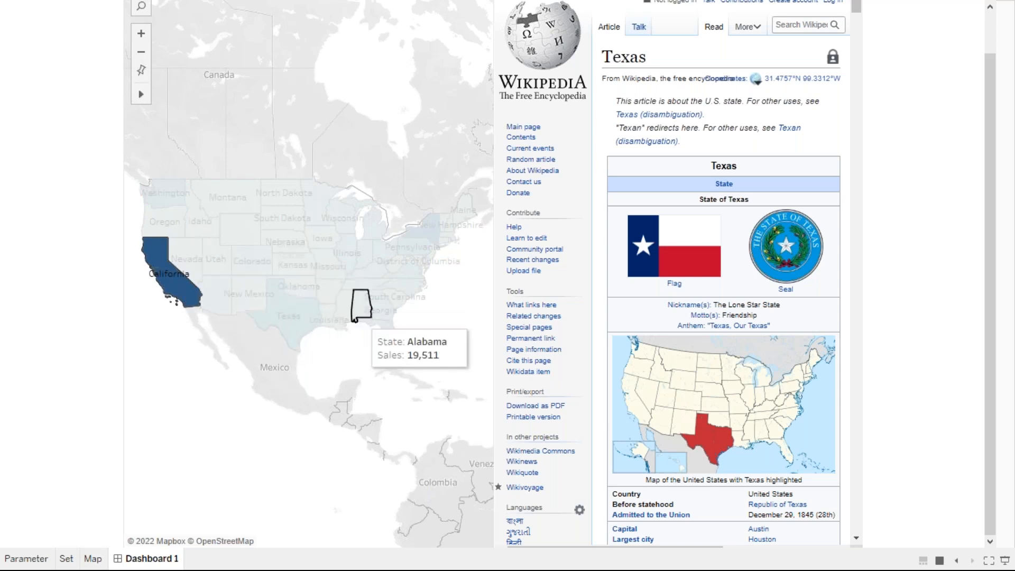
pyautogui.click(290, 316)
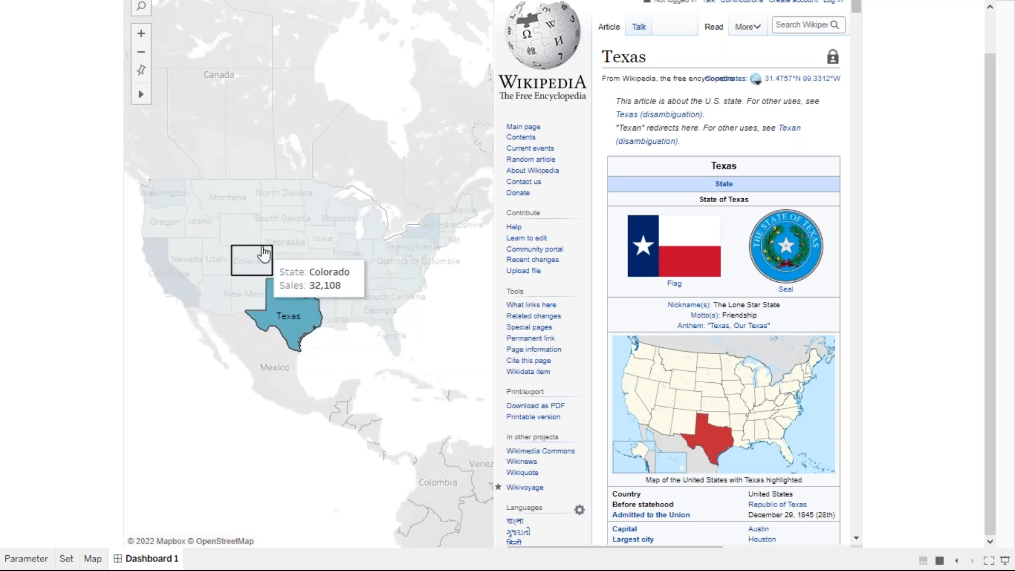
pyautogui.click(281, 198)
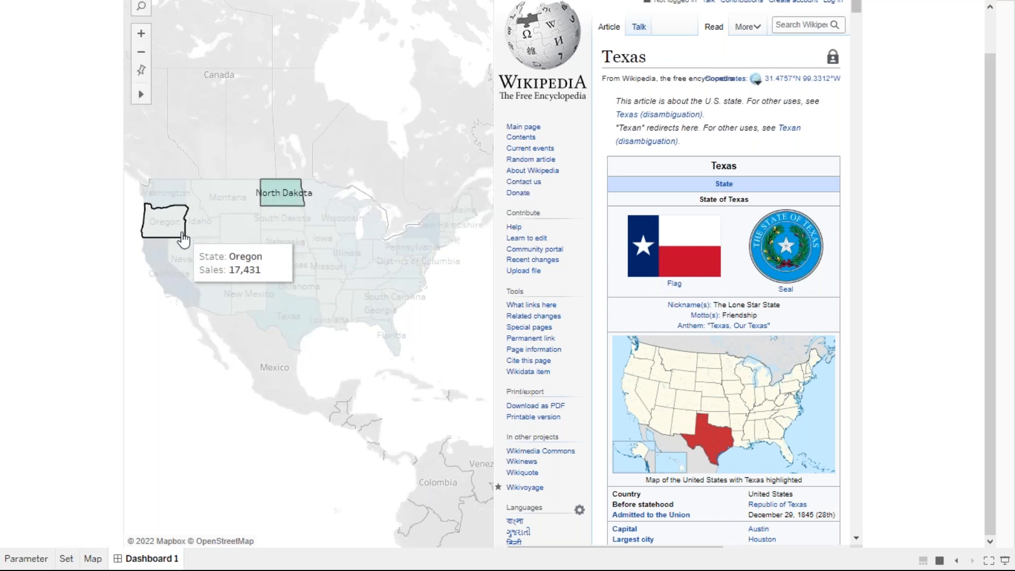
pyautogui.press('Escape')
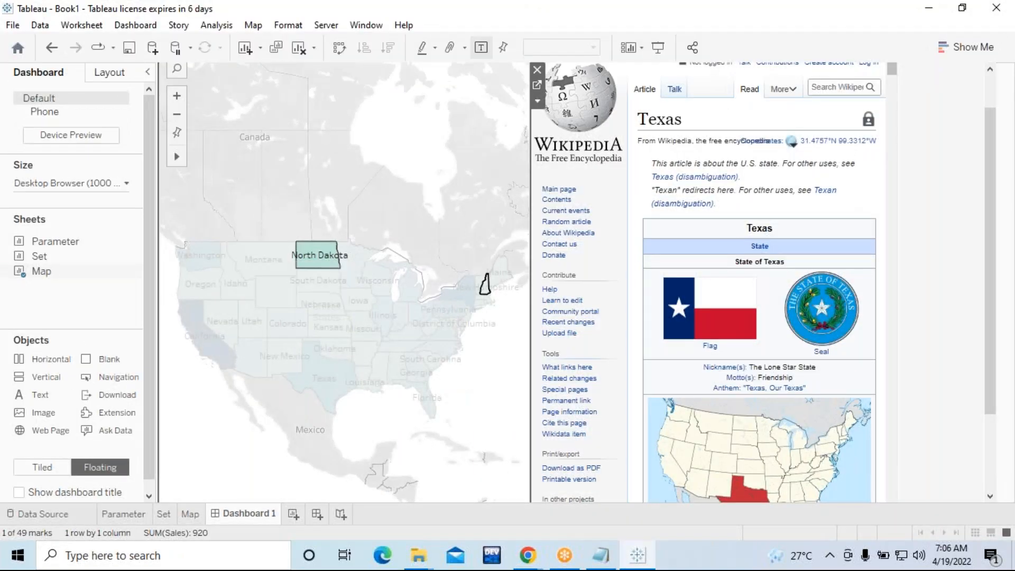
# Step: Open the Actions dialog from the Map worksheet, compare both action scopes, and show actions for this workbook
pyautogui.click(190, 516)
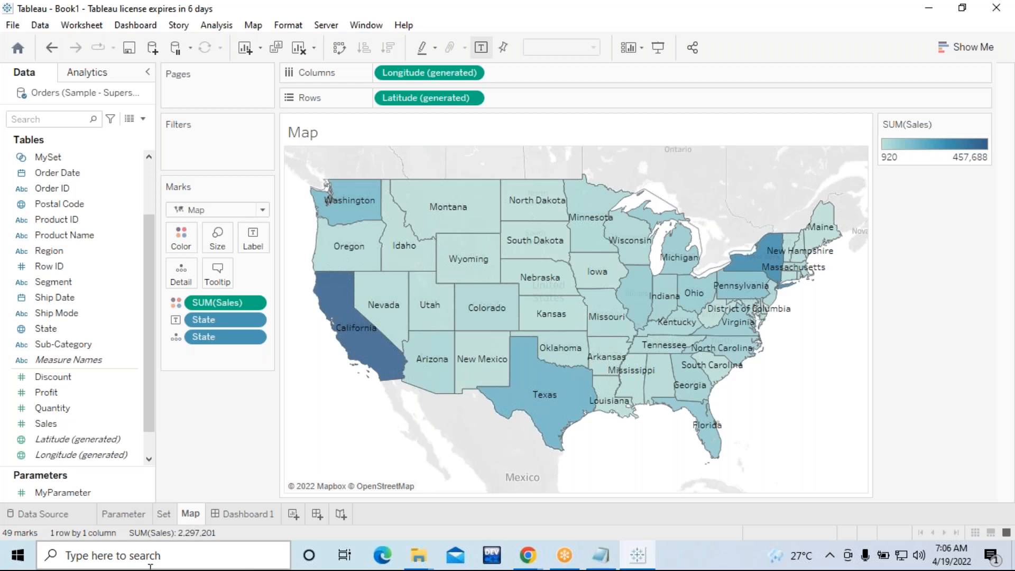
pyautogui.click(82, 25)
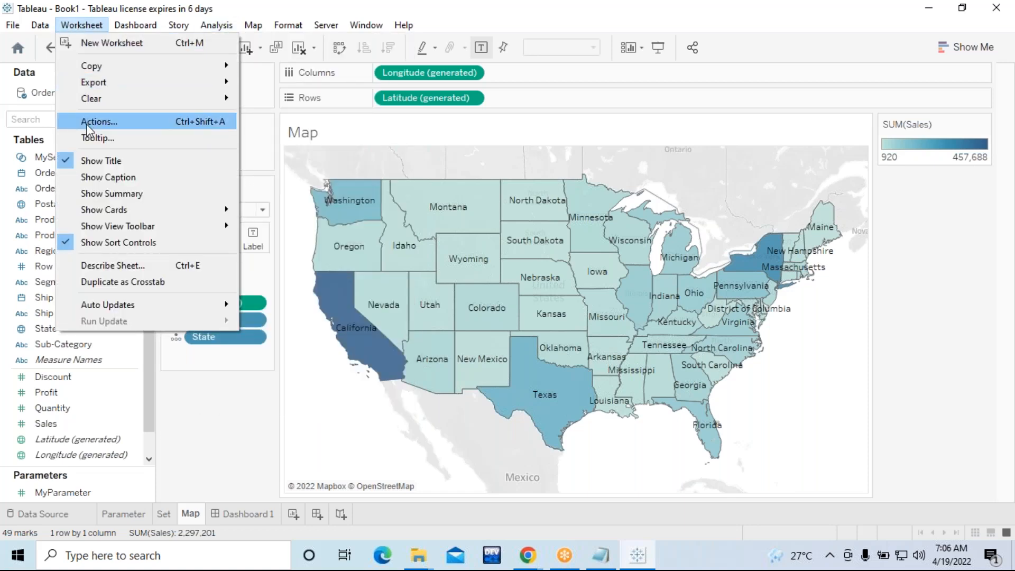
pyautogui.click(87, 123)
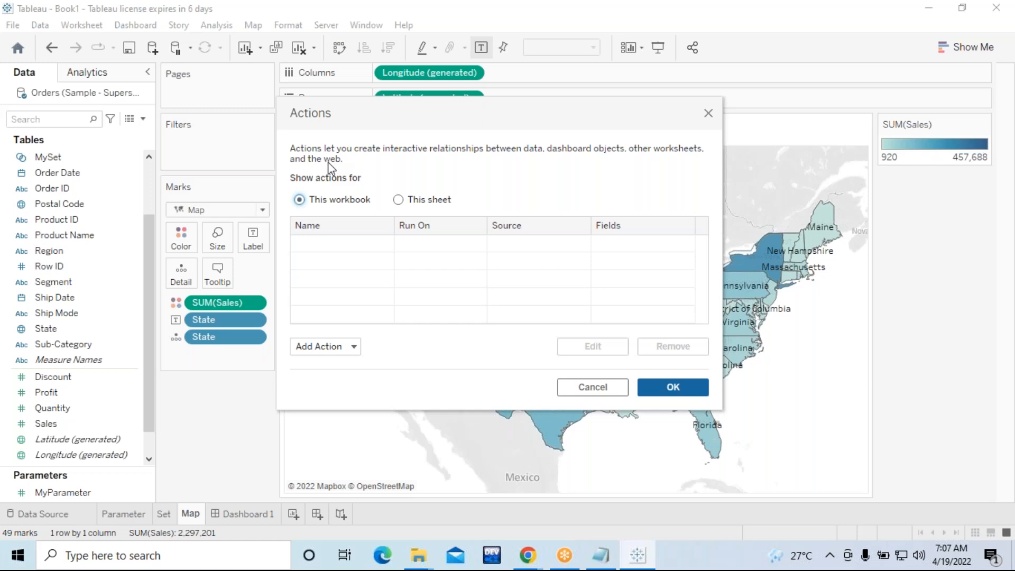
pyautogui.click(398, 200)
pyautogui.click(314, 204)
pyautogui.click(398, 200)
pyautogui.click(301, 201)
pyautogui.click(339, 356)
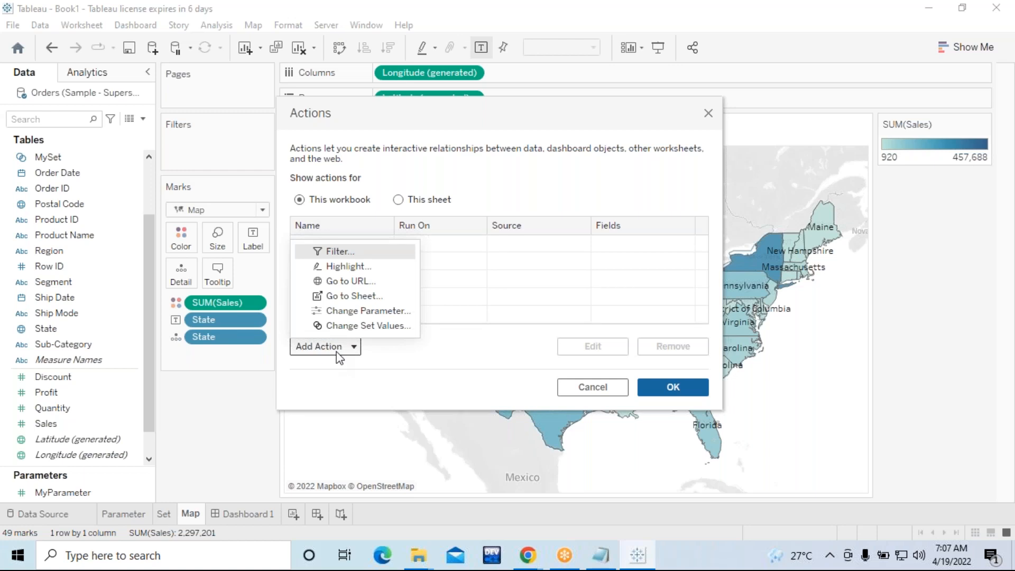
pyautogui.click(352, 282)
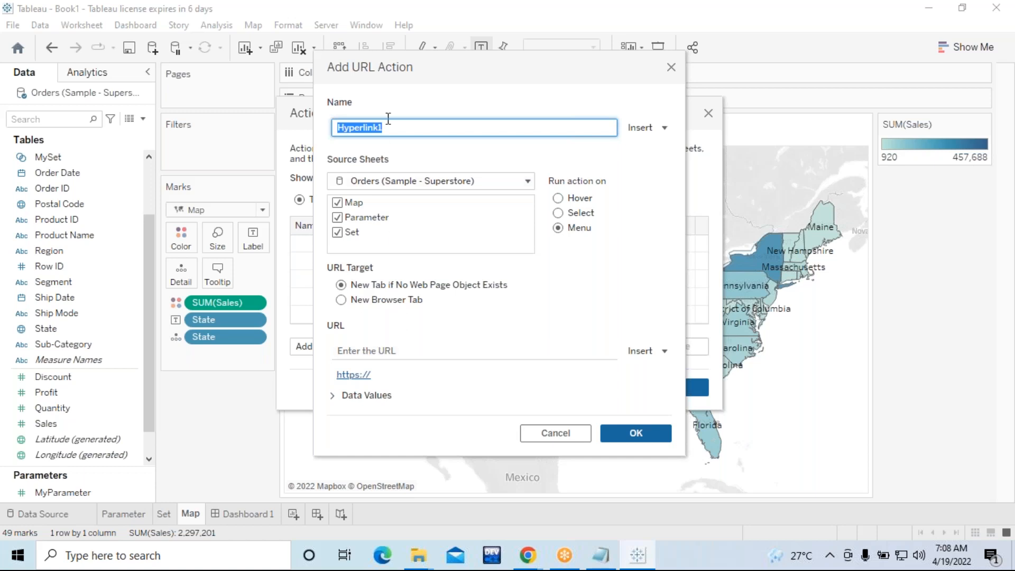
pyautogui.press('BackSpace')
pyautogui.write('MyState')
# Step: Switch to Notepad and add the heading "Actions:" at the end of the note, then return to Tableau and cancel the new URL action
pyautogui.click(608, 568)
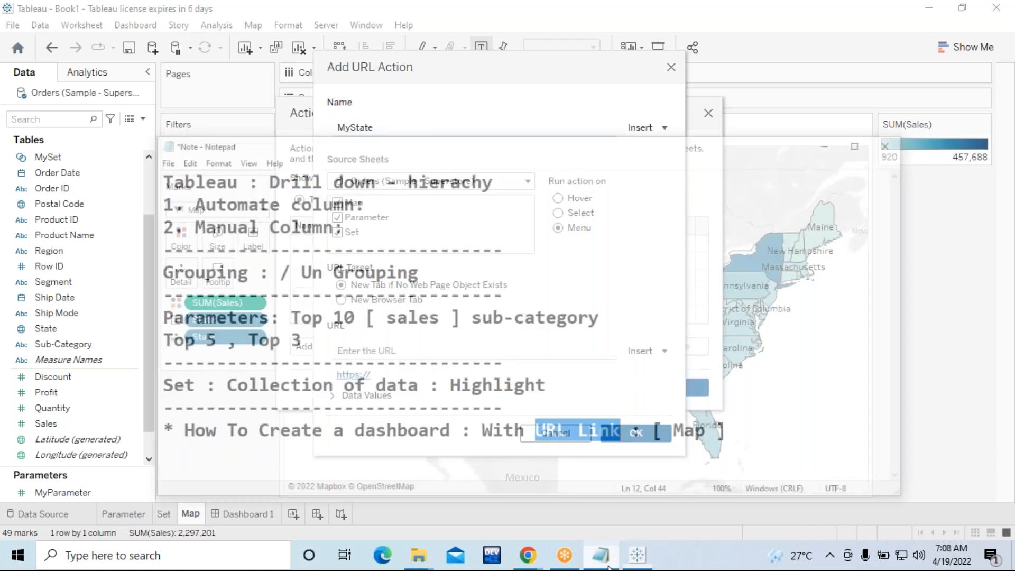
pyautogui.press('Down')
pyautogui.press('Return')
pyautogui.write('Actions:')
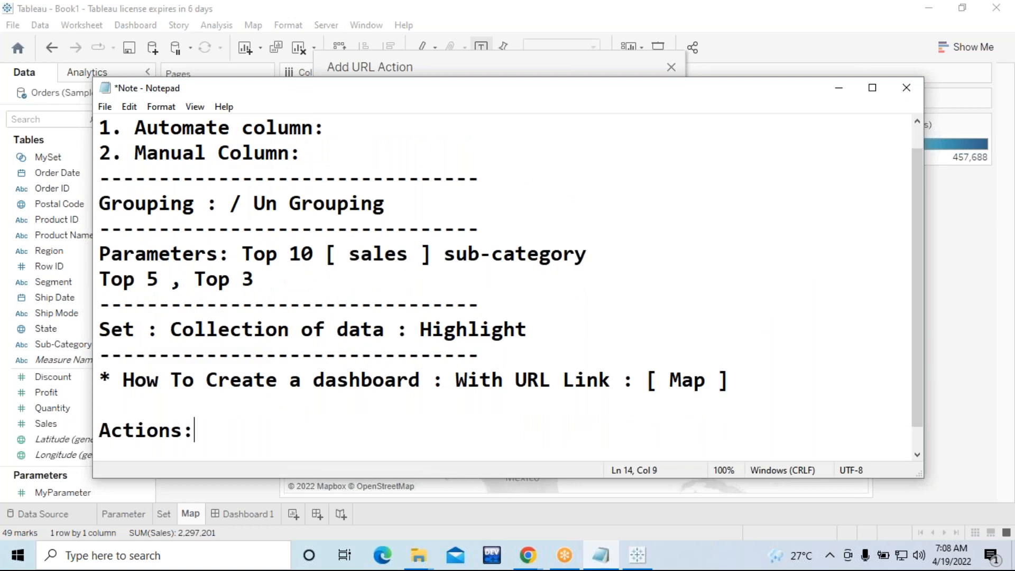
pyautogui.press('Return')
pyautogui.moveTo(555, 95); pyautogui.dragTo(895, 74)
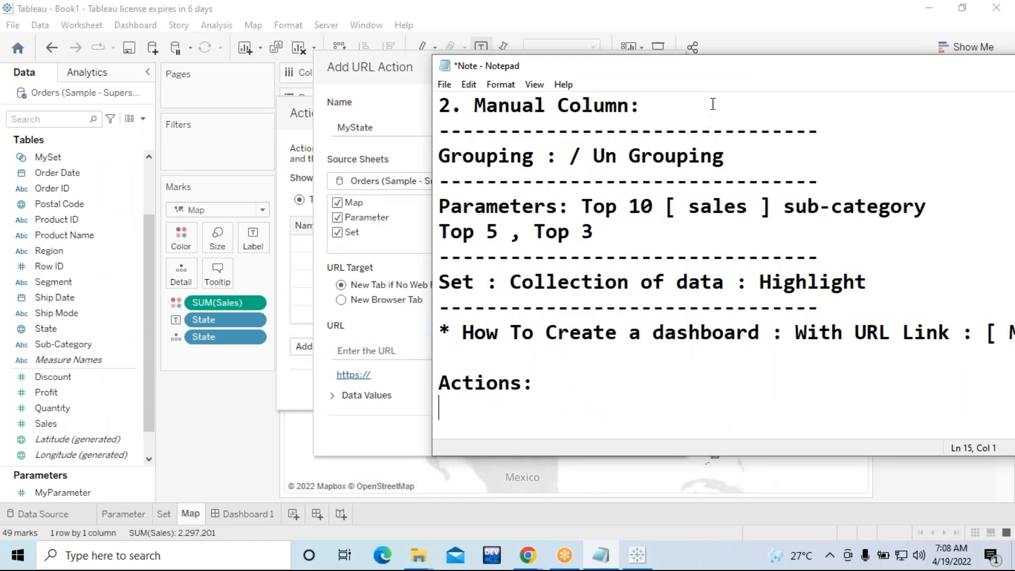
pyautogui.click(890, 107)
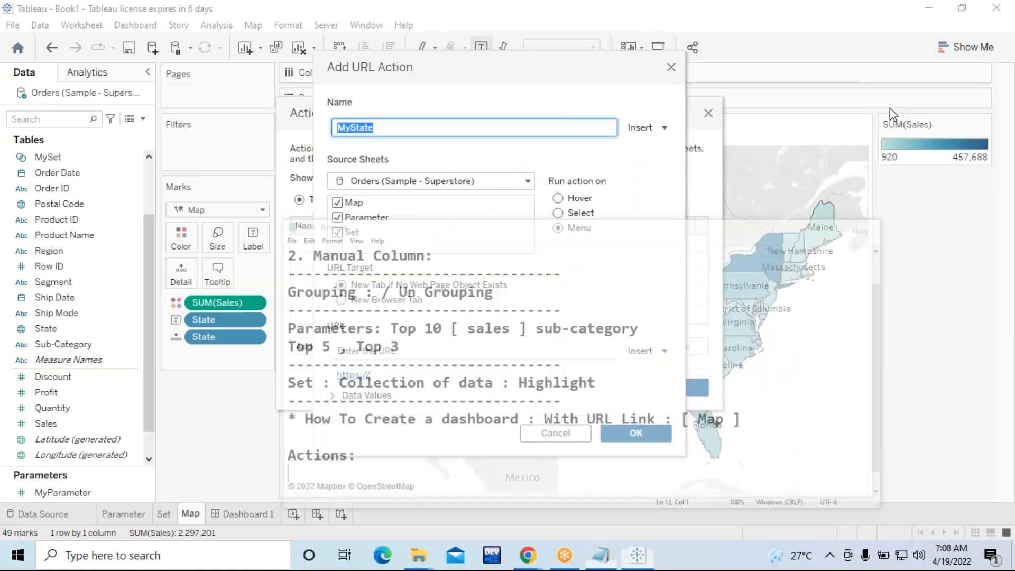
pyautogui.click(672, 67)
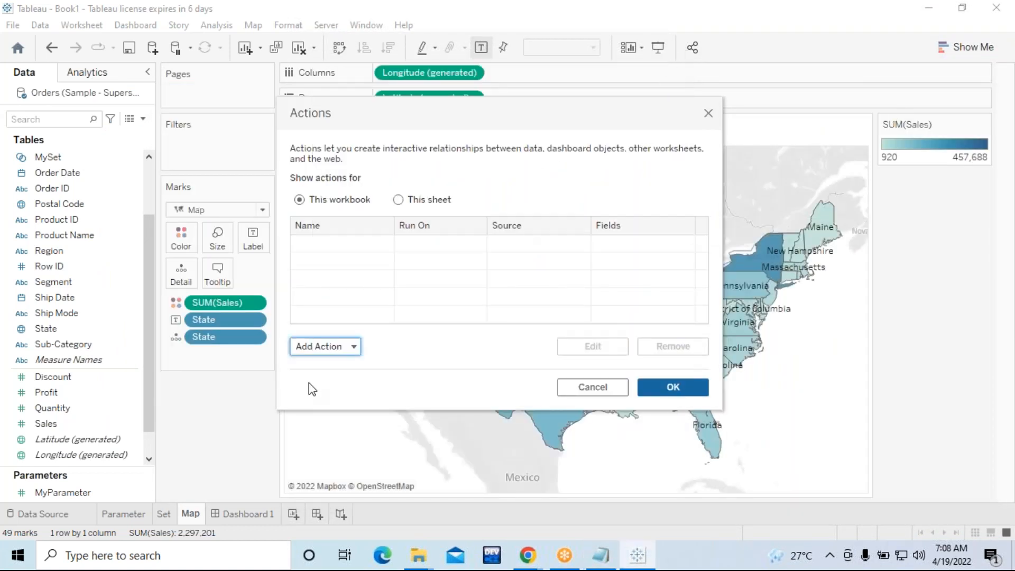
# Step: With Tableau's list of action types open, list "1. filter", "2. Highlight" and "3. Go To URL" under the Actions heading in Notepad
pyautogui.click(323, 354)
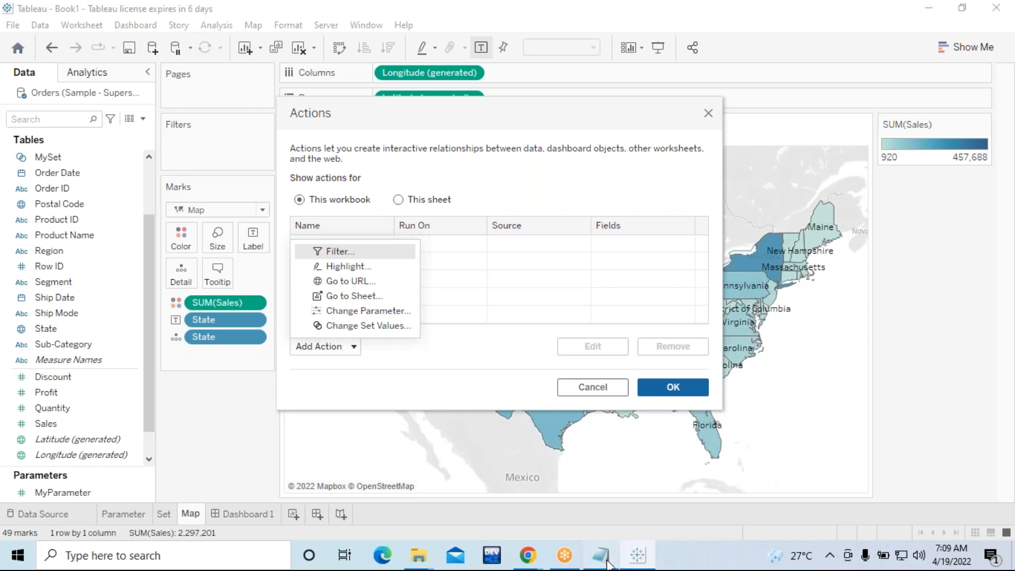
pyautogui.click(603, 556)
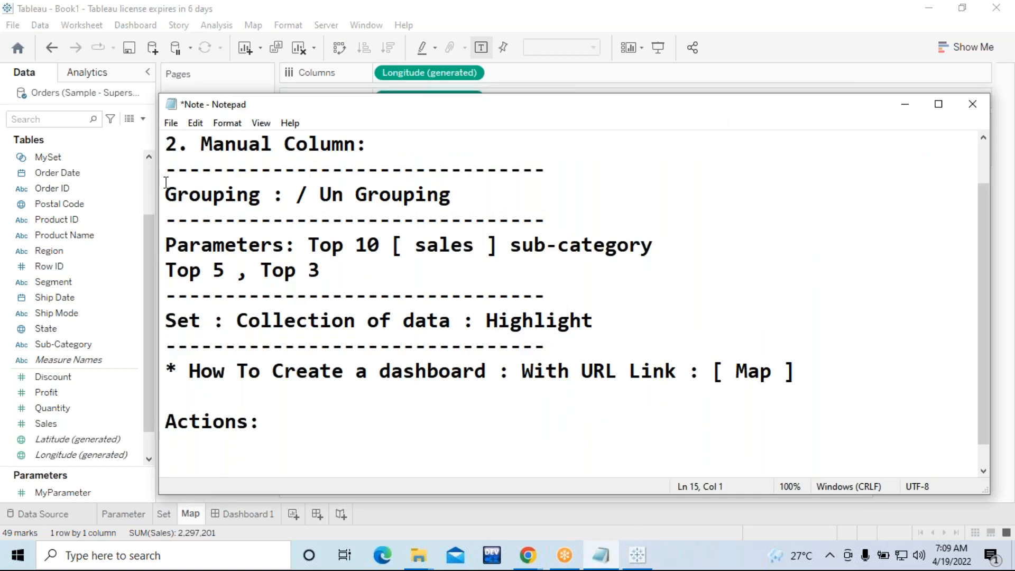
pyautogui.moveTo(159, 181); pyautogui.dragTo(524, 181)
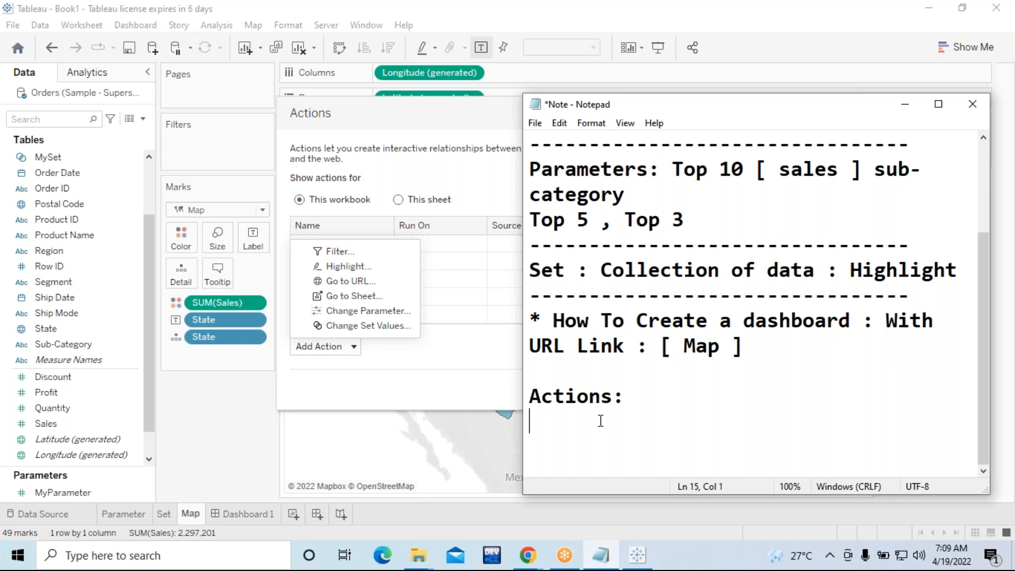
pyautogui.write('1. filter')
pyautogui.press('Return')
pyautogui.write('2. High')
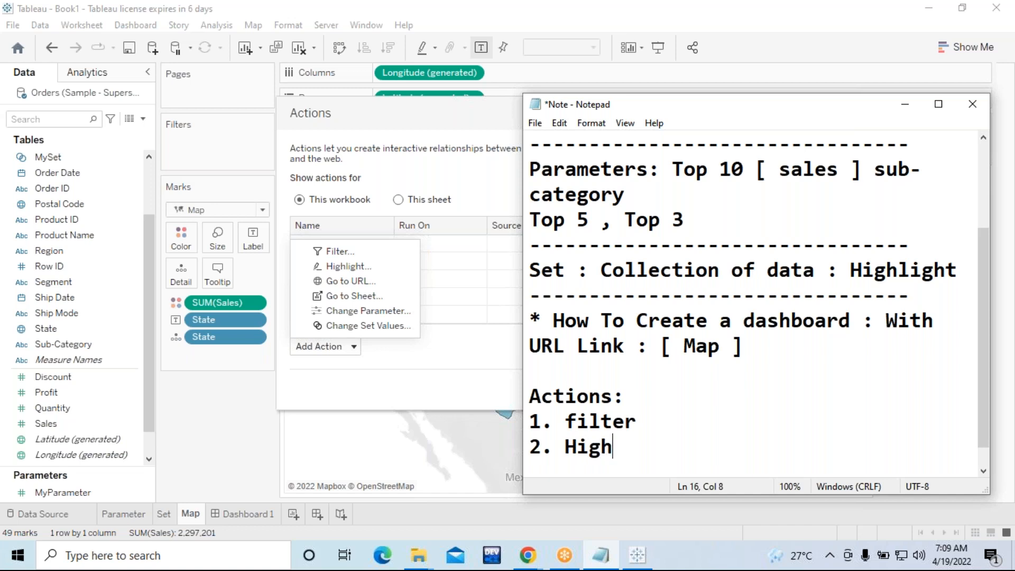
pyautogui.write('light')
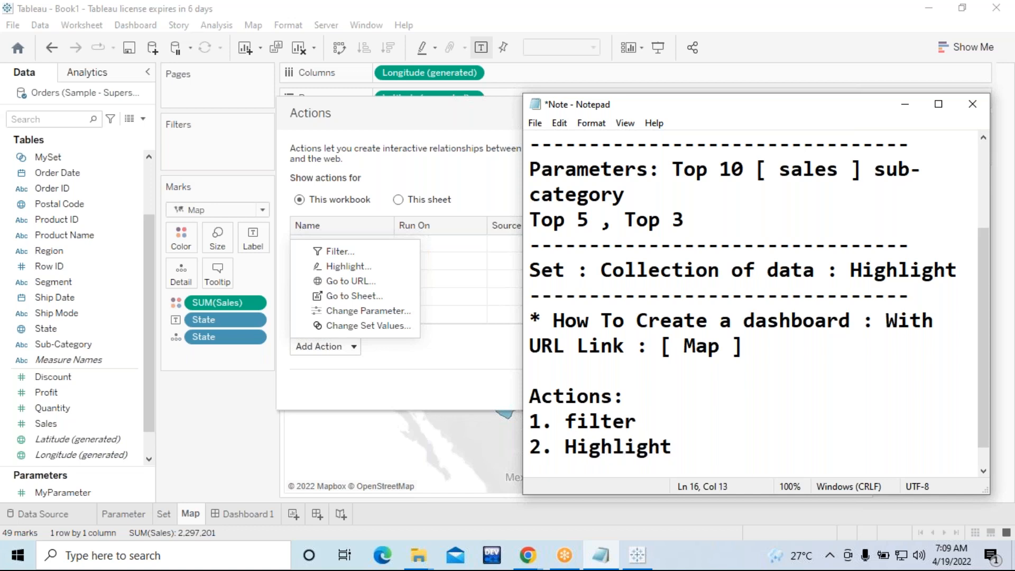
pyautogui.press('Return')
pyautogui.write('3.')
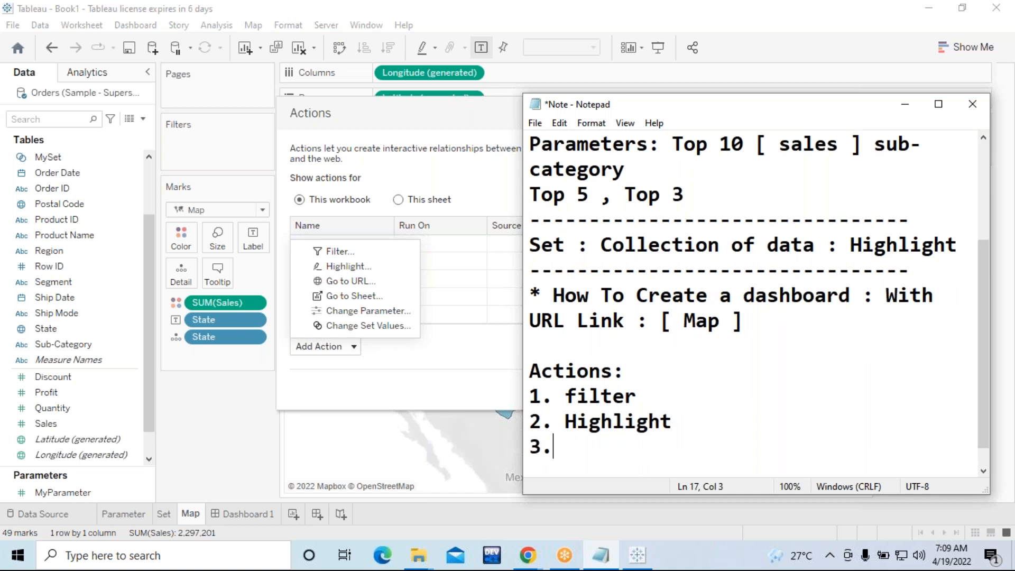
pyautogui.write(' Go To URL')
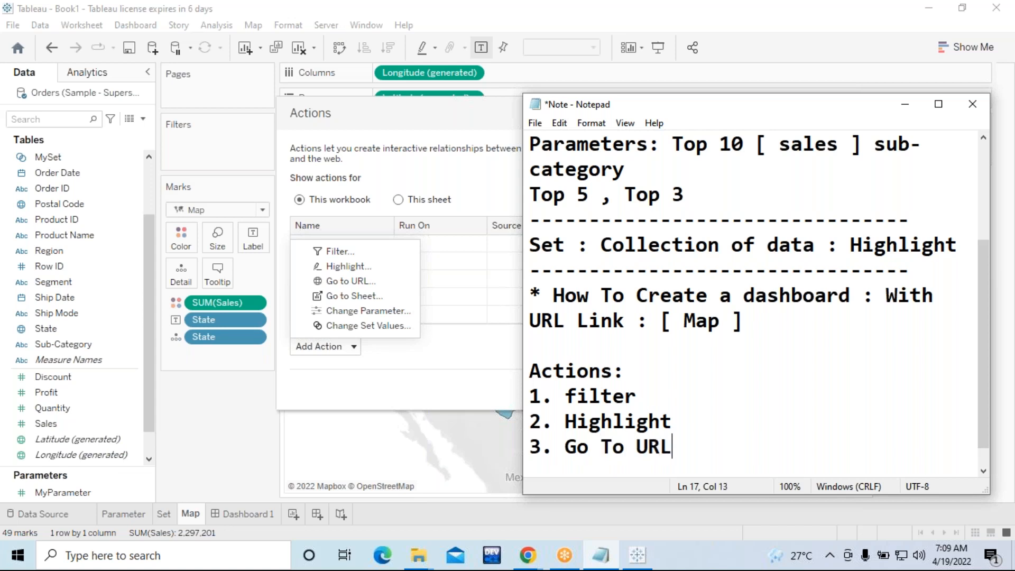
# Step: Continue the Actions list in the note with "4. Go To Sheet", "5. Change Parameter" and "6. Change set values"
pyautogui.press('Return')
pyautogui.write('4.')
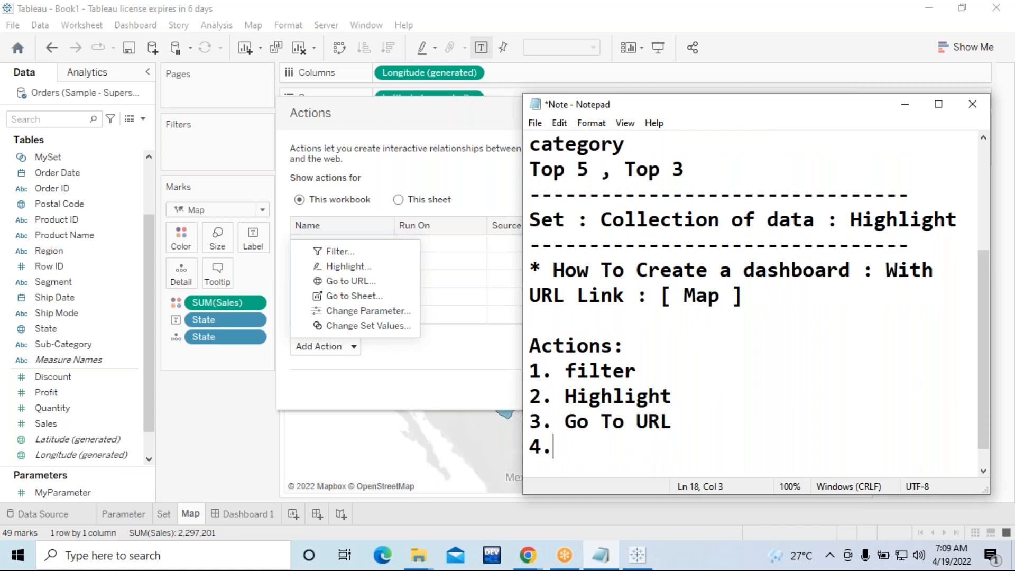
pyautogui.write(' Go To Sheet')
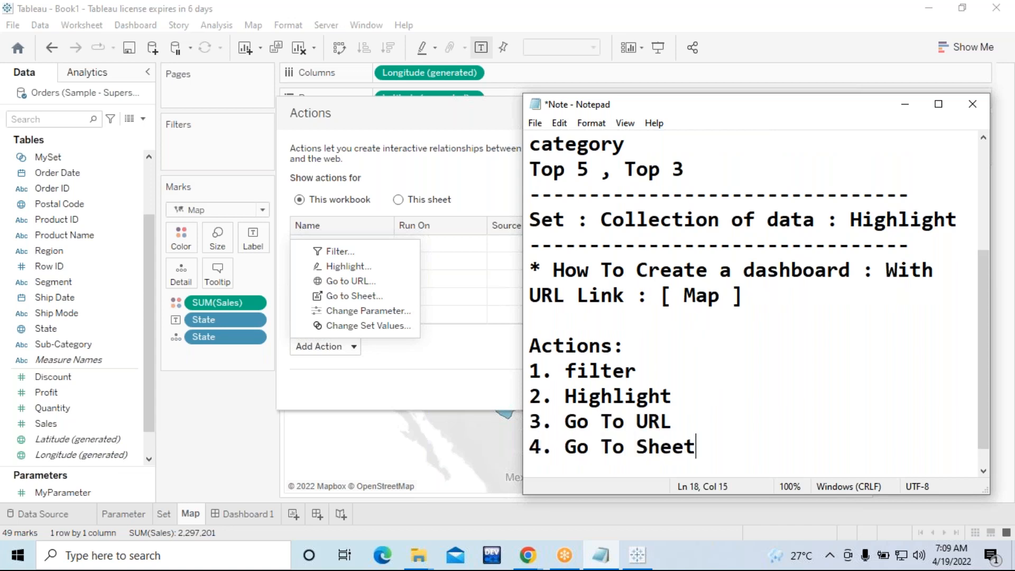
pyautogui.press('Return')
pyautogui.write('5. ')
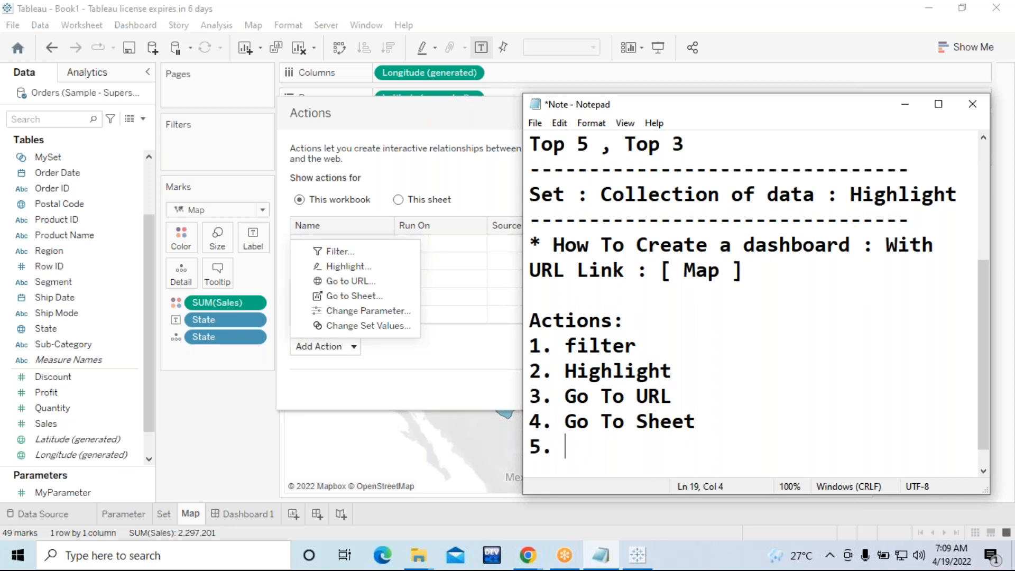
pyautogui.write('Change Para')
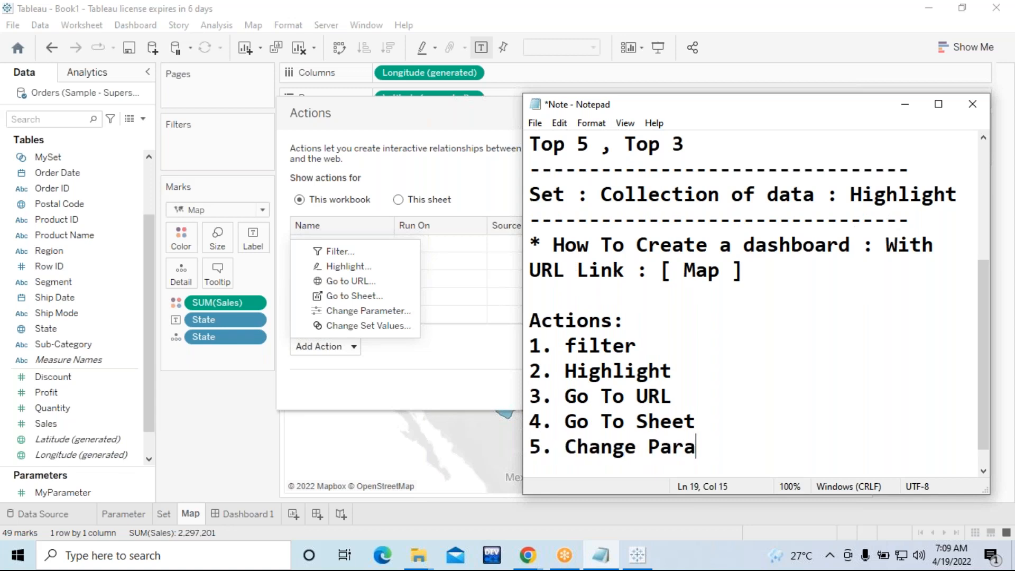
pyautogui.write('meter')
pyautogui.press('Return')
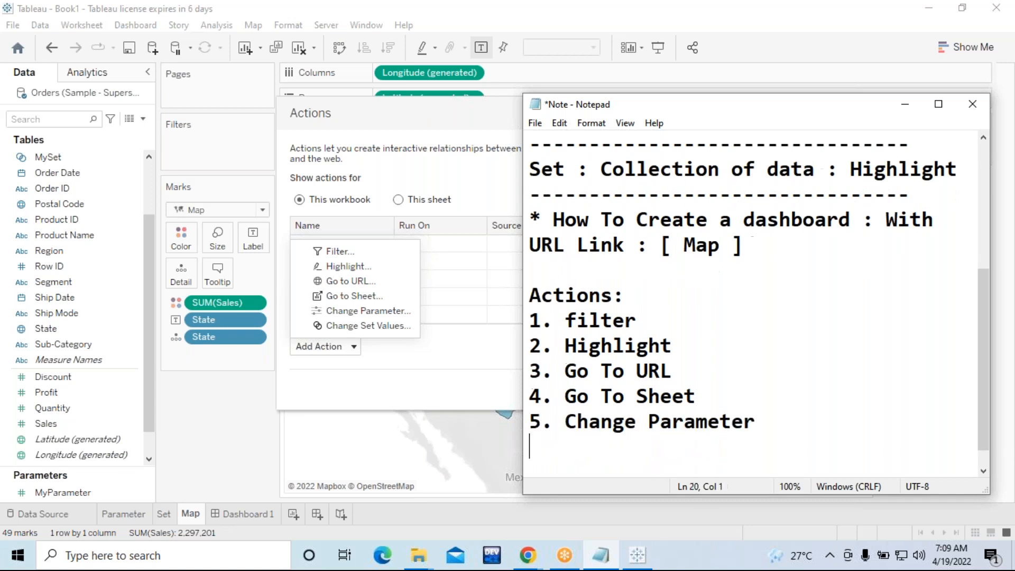
pyautogui.write('6. Chang')
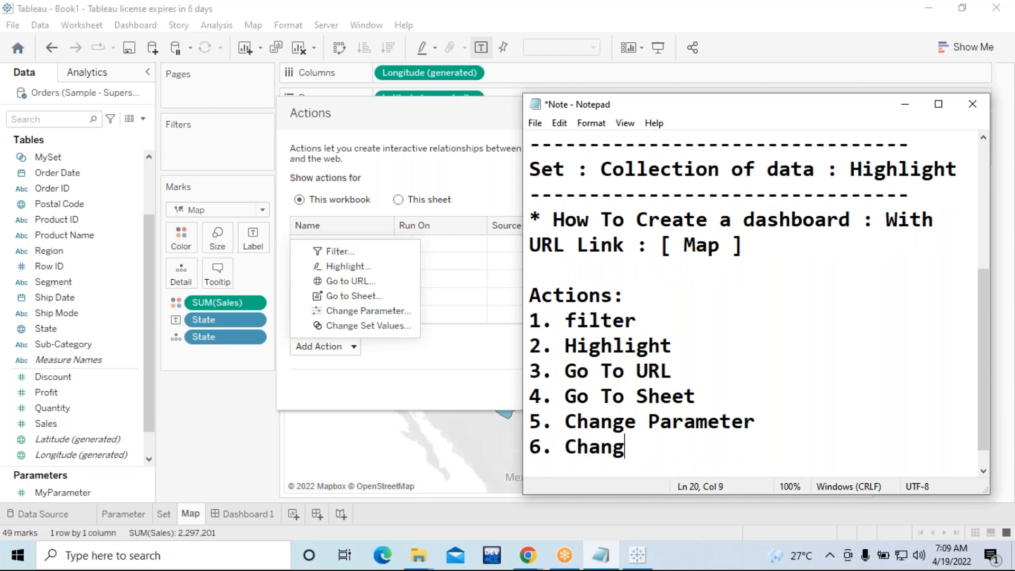
pyautogui.write('e set values')
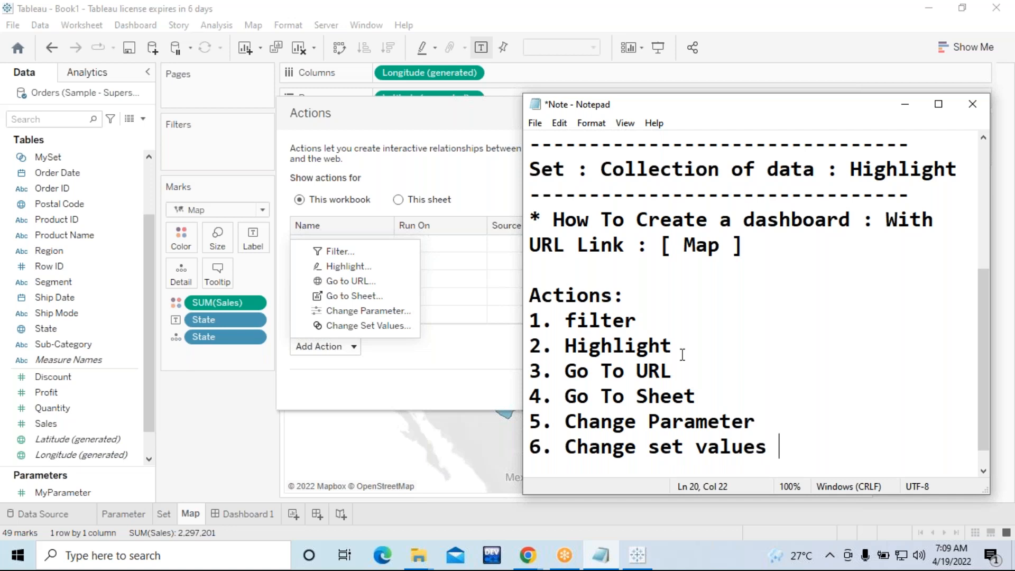
# Step: Mark the Highlight and Go To URL entries in the note with an asterisk, select both lines, and return to Tableau
pyautogui.click(685, 375)
pyautogui.write('*')
pyautogui.click(695, 341)
pyautogui.write('*')
pyautogui.moveTo(703, 369); pyautogui.dragTo(530, 344)
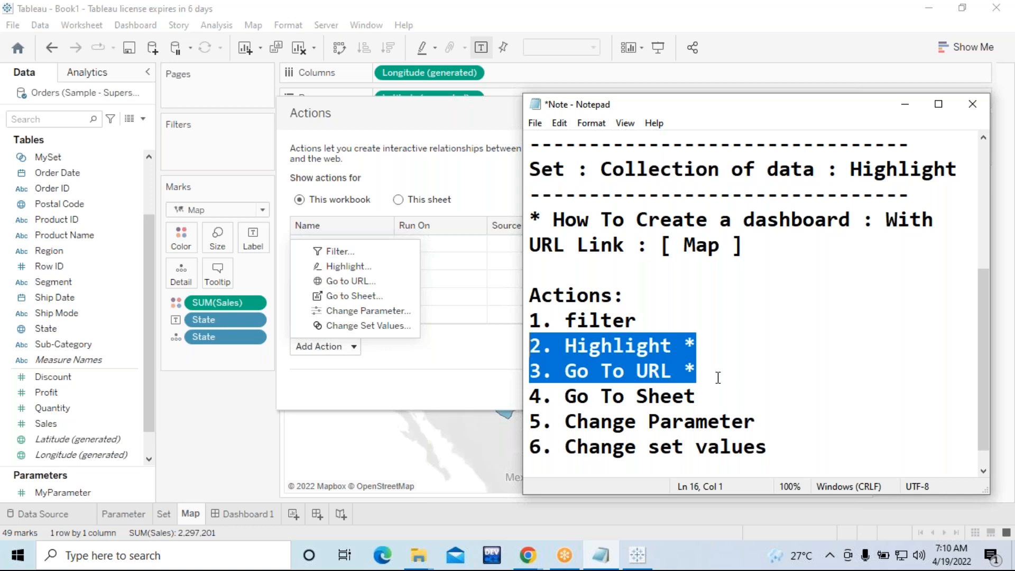
pyautogui.click(905, 104)
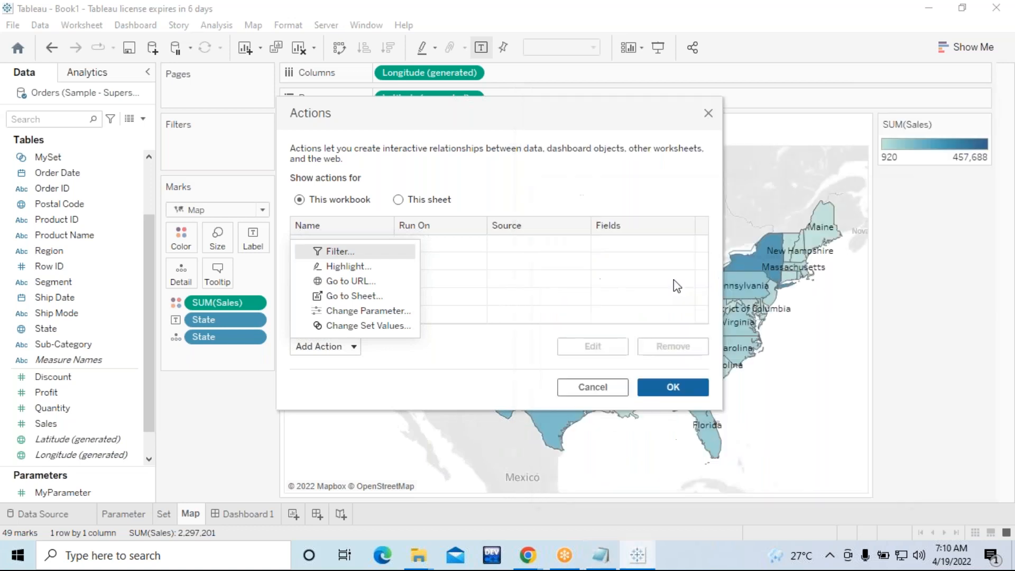
# Step: Start a Go to URL action, try New Browser Tab, and set the URL target to New Tab if No Web Page Object Exists
pyautogui.click(351, 282)
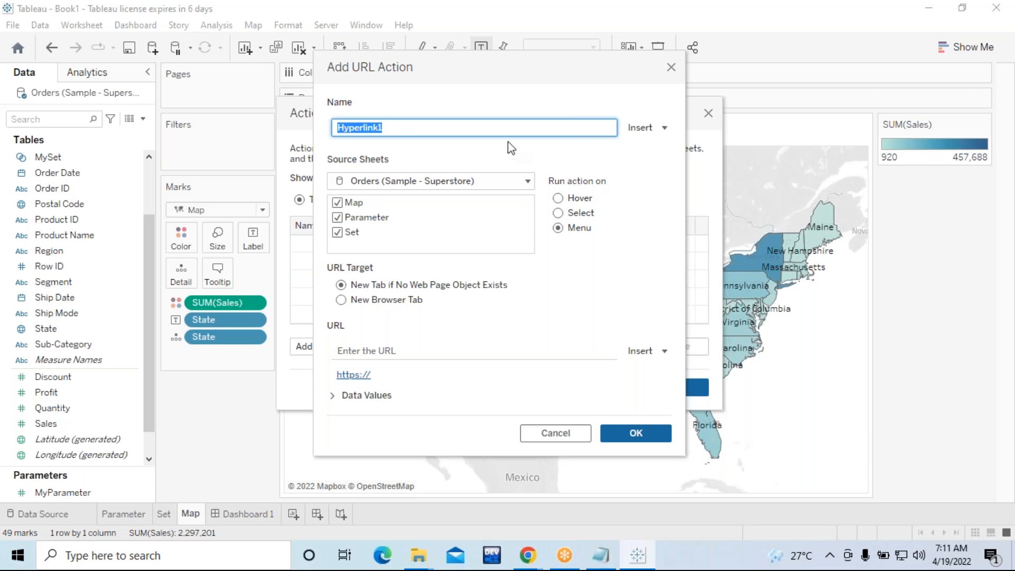
pyautogui.click(370, 305)
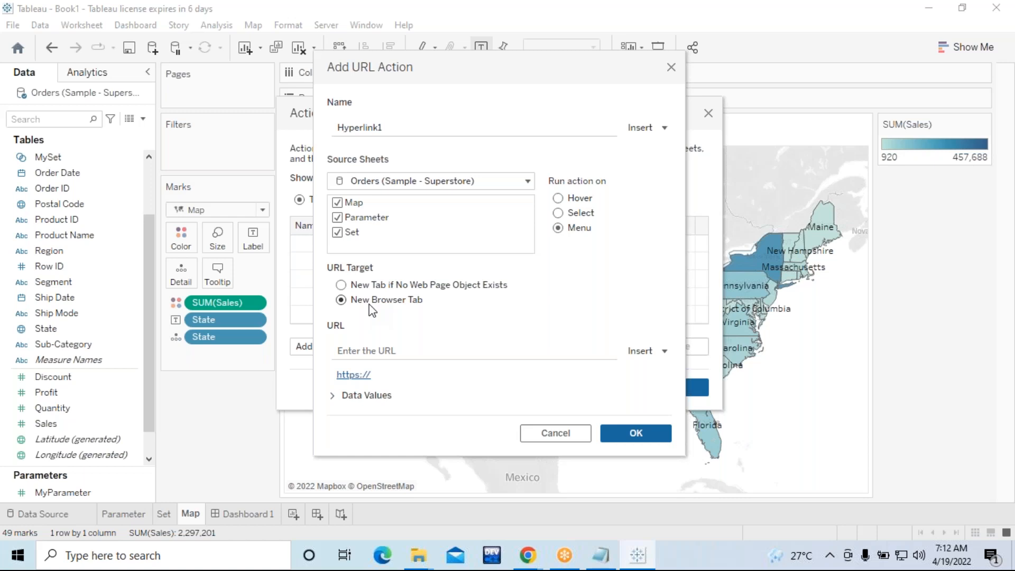
pyautogui.click(344, 287)
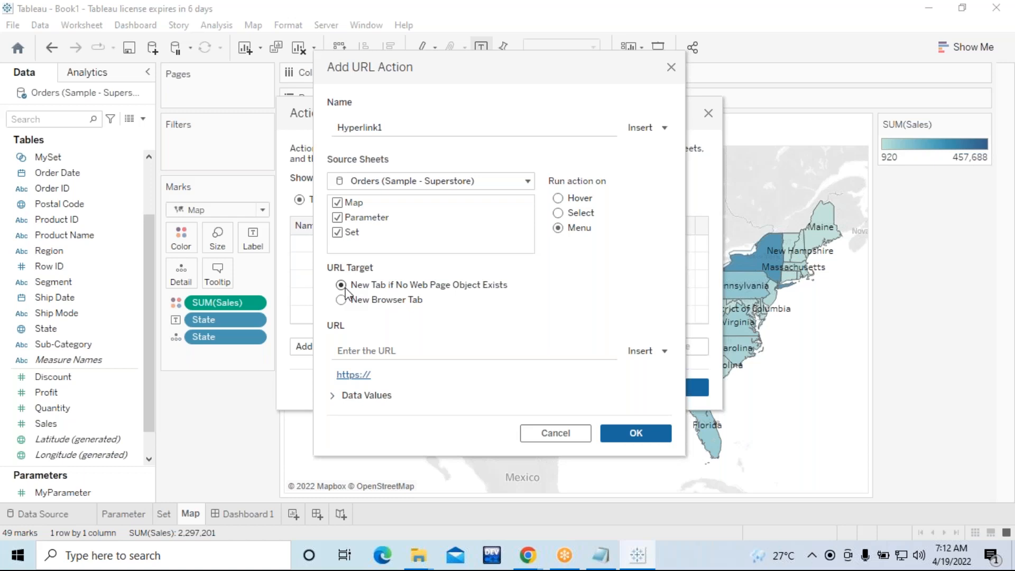
pyautogui.click(428, 356)
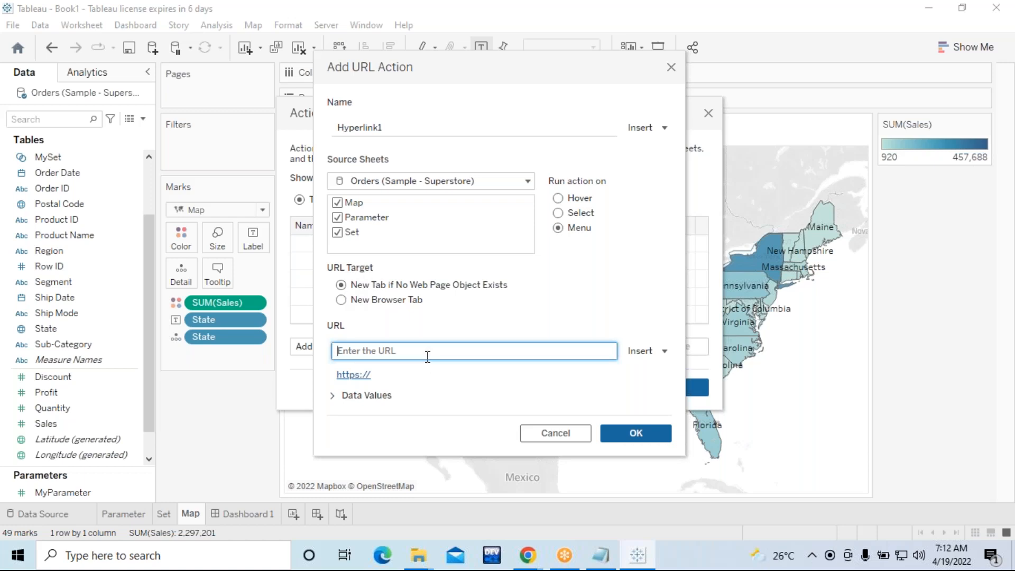
pyautogui.write('https://en.wikipedia.org/wiki/Texas')
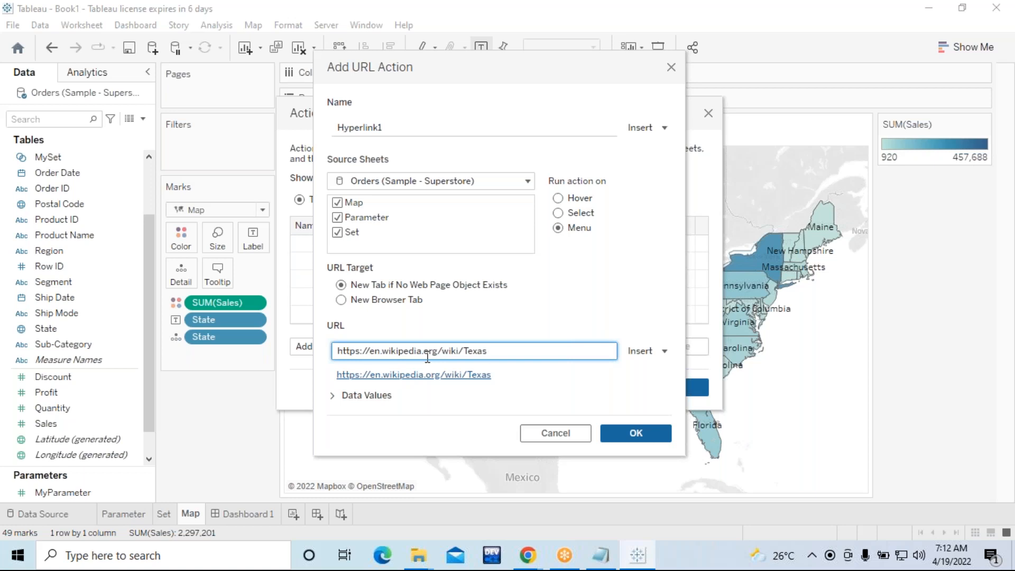
pyautogui.press('BackSpace')
pyautogui.press('BackSpace')
pyautogui.press('BackSpace')
pyautogui.press('BackSpace')
pyautogui.press('BackSpace')
# Step: Browse the fields that can be inserted into the action's URL, through to State and MyParameter, and return to the URL text
pyautogui.click(663, 353)
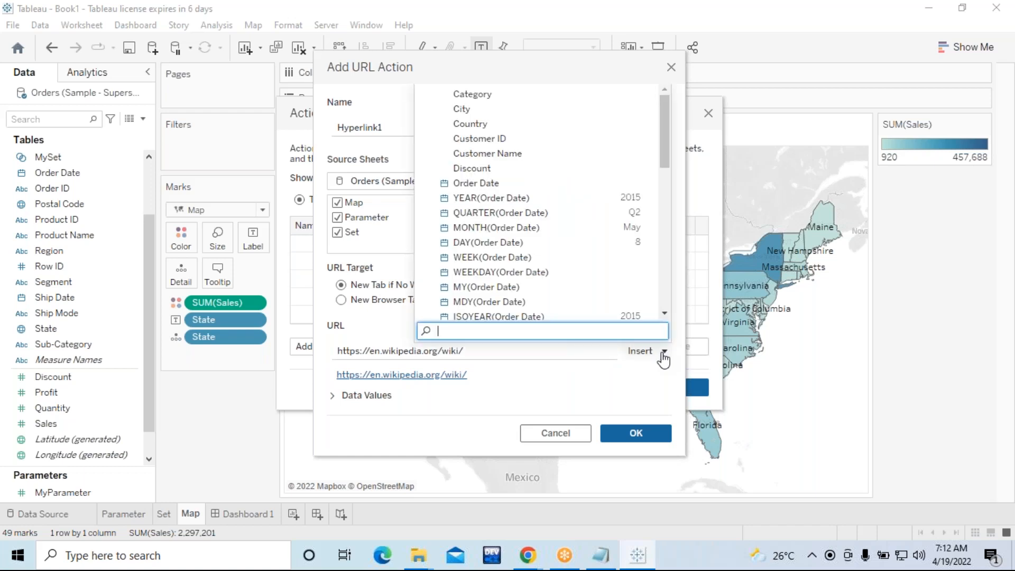
pyautogui.moveTo(662, 136); pyautogui.dragTo(669, 299)
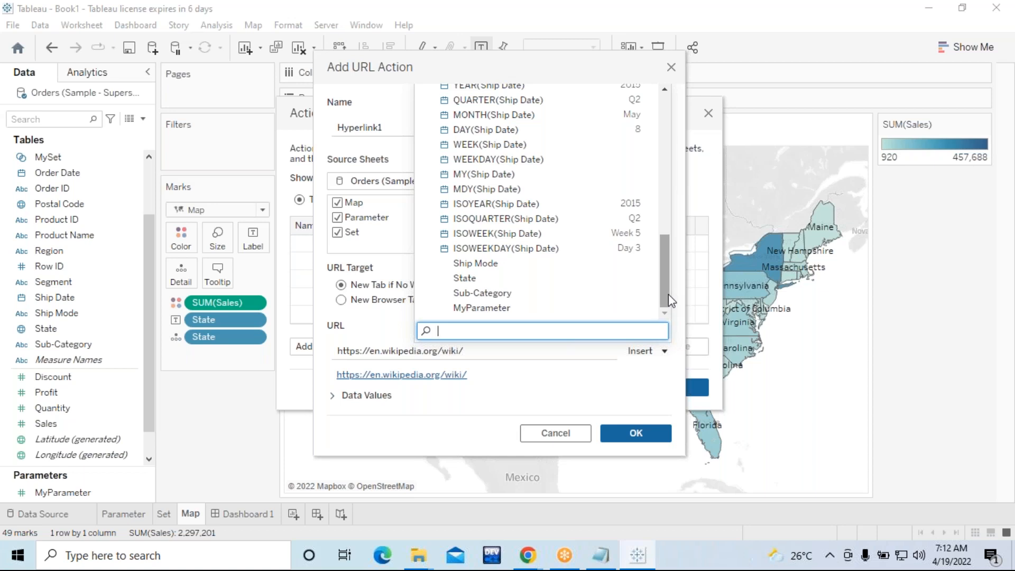
pyautogui.click(508, 350)
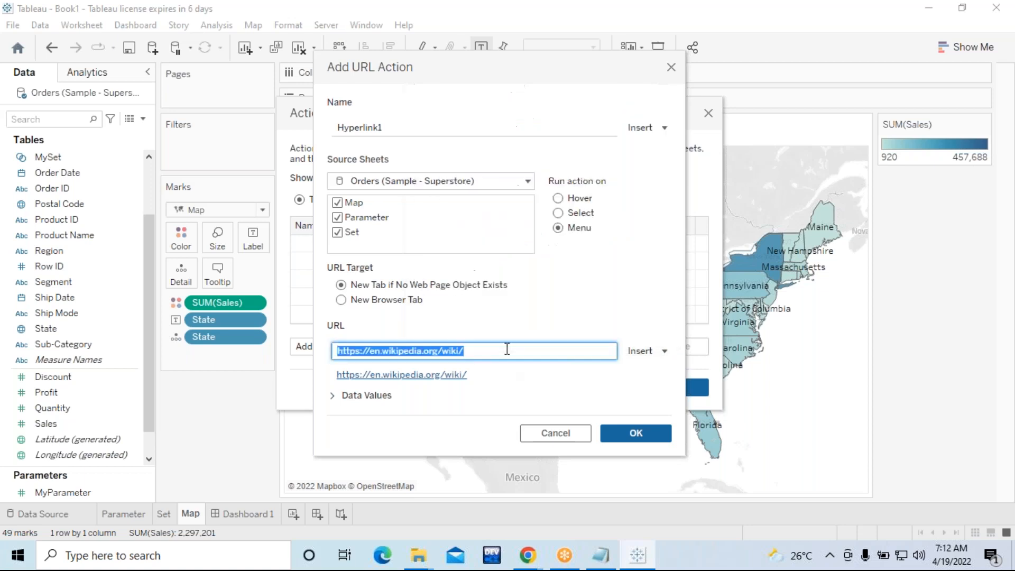
pyautogui.click(509, 354)
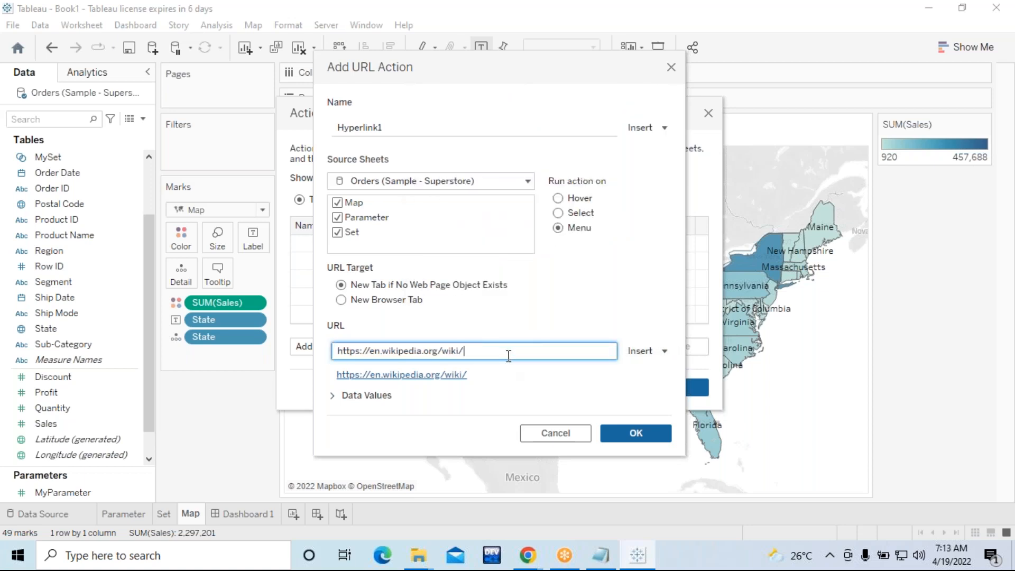
# Step: Try a bracketed asterisk placeholder after wiki/ in the action's URL and delete it again
pyautogui.write('()')
pyautogui.press('Left')
pyautogui.write('*')
pyautogui.press('BackSpace')
pyautogui.press('BackSpace')
pyautogui.press('BackSpace')
# Step: Discard the unfinished URL action and close the Actions dialog without adding any action
pyautogui.click(670, 67)
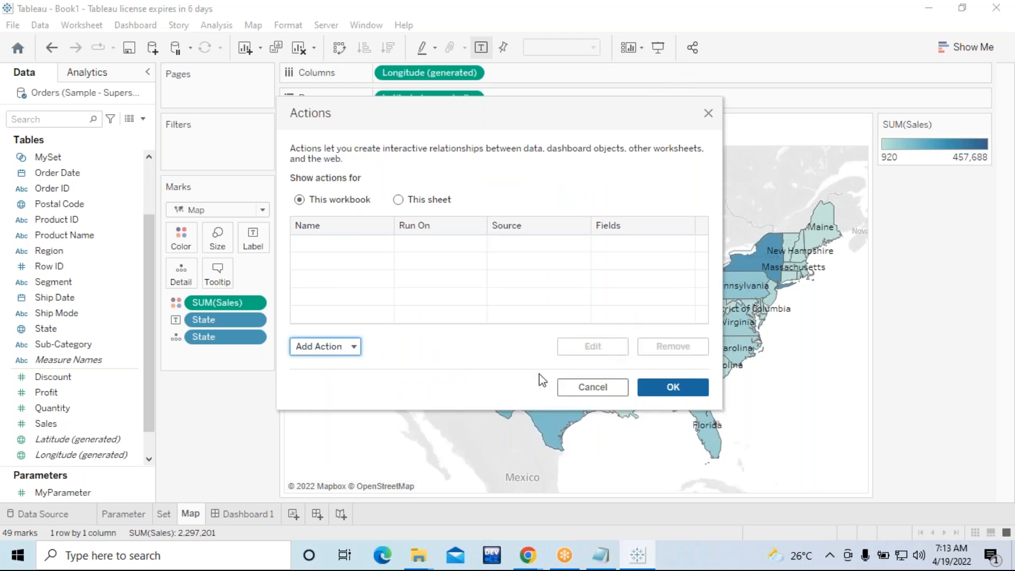
pyautogui.click(355, 249)
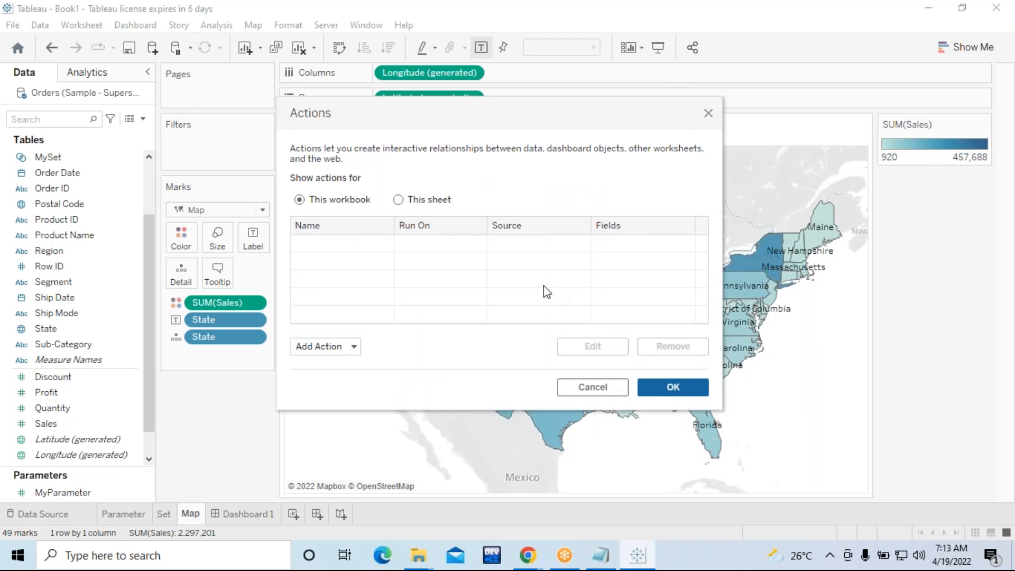
pyautogui.click(708, 114)
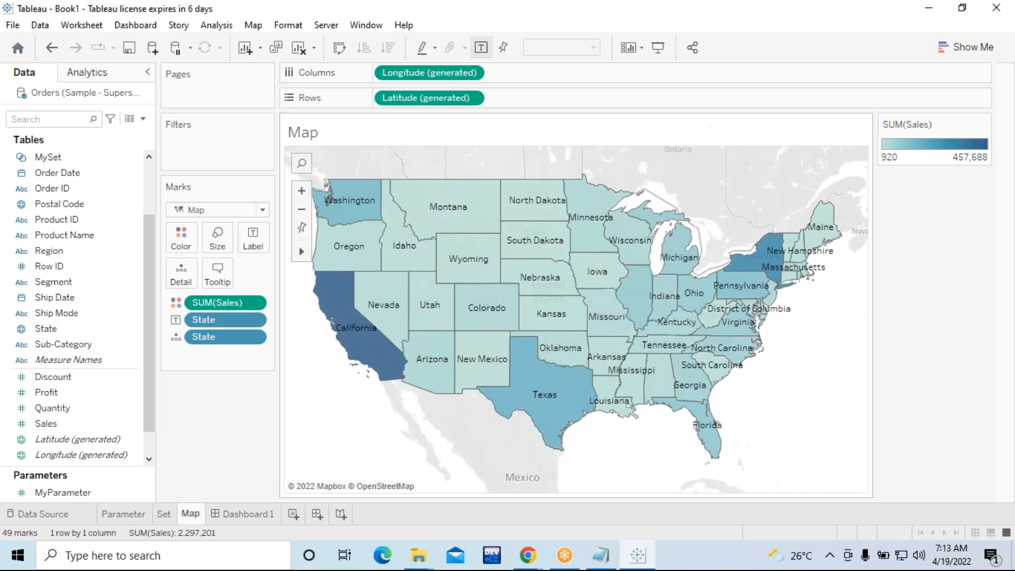
# Step: Check the dashboard and worksheet commands for actions without running any, and open Dashboard 1
pyautogui.click(134, 27)
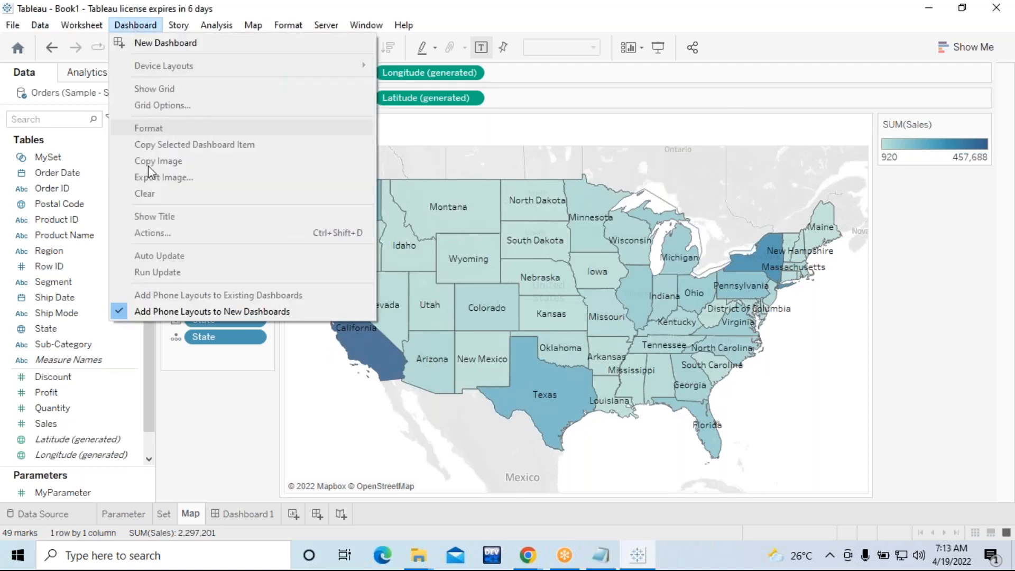
pyautogui.click(79, 25)
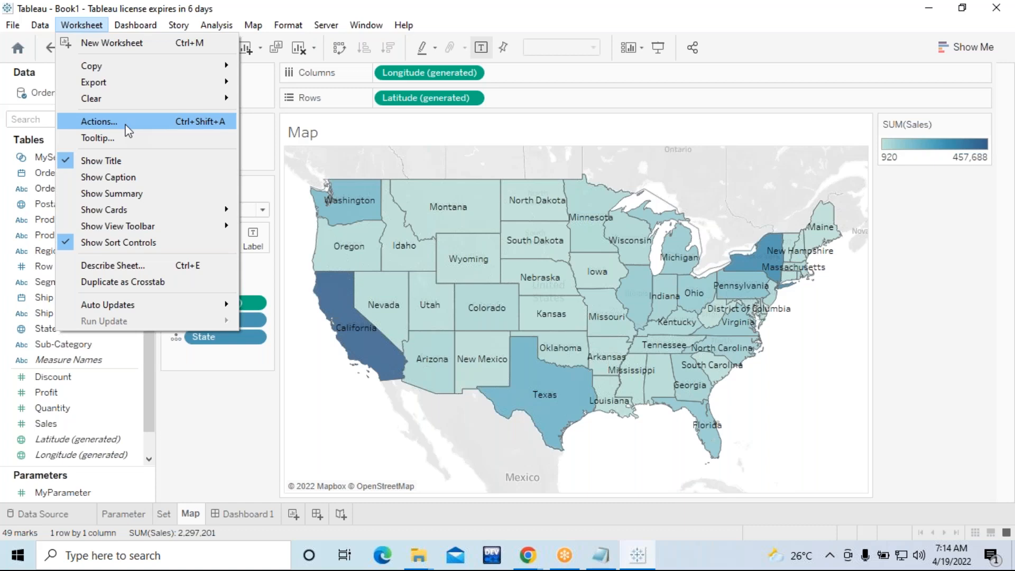
pyautogui.click(200, 428)
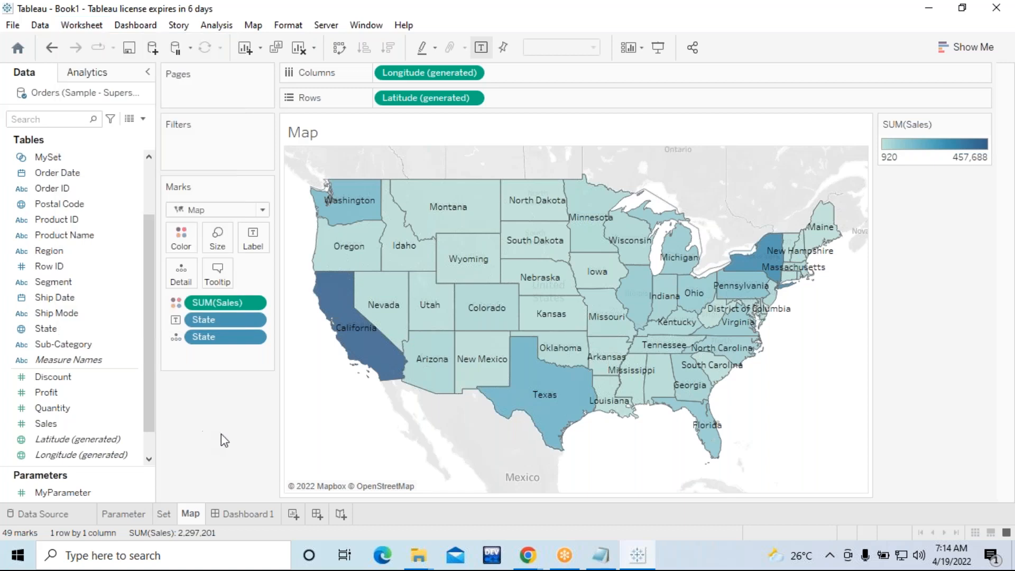
pyautogui.click(243, 515)
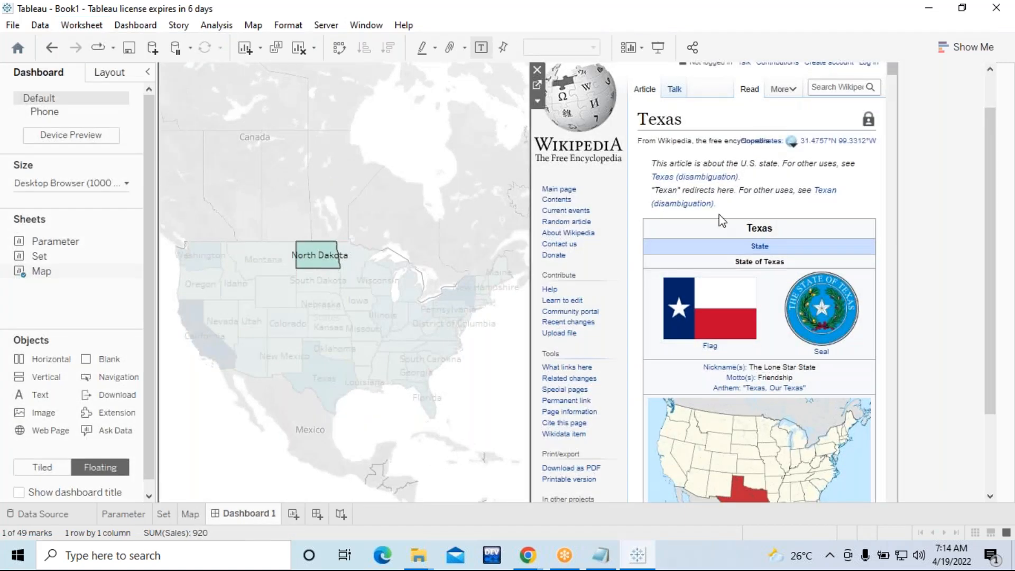